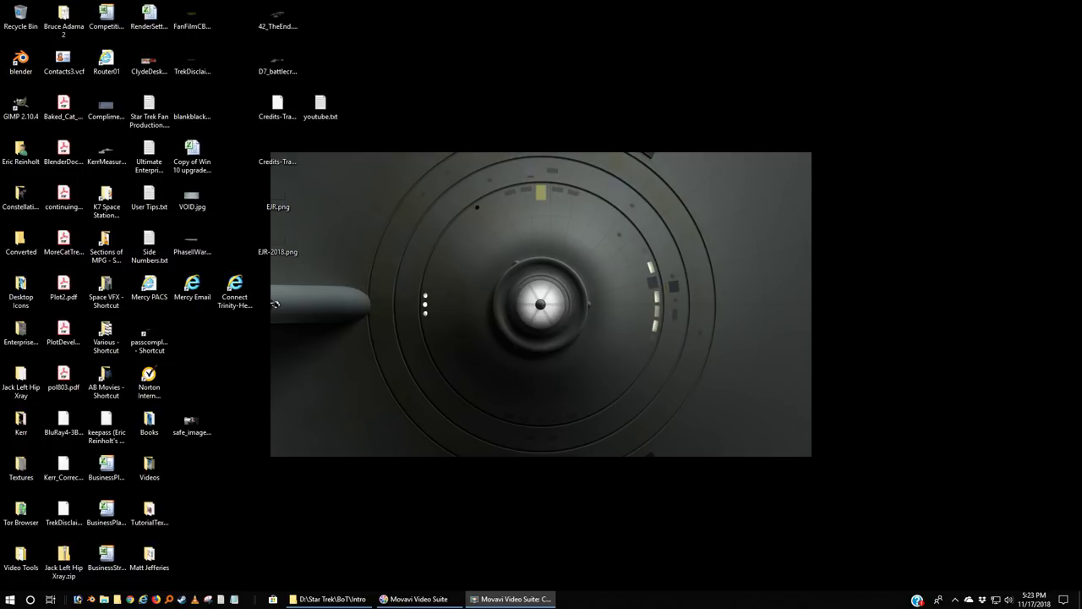
Launch Blender from the desktop and dismiss its splash screen.
{"action": "left_click", "coordinate": [23, 60]}
{"action": "double_click", "coordinate": [23, 59]}
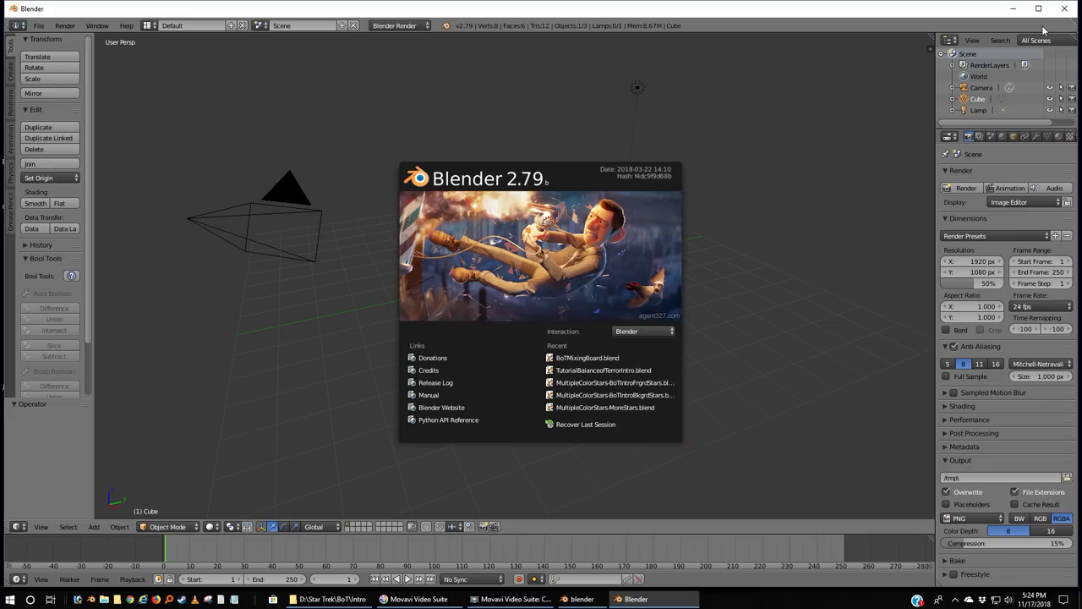
{"action": "left_click", "coordinate": [597, 234]}
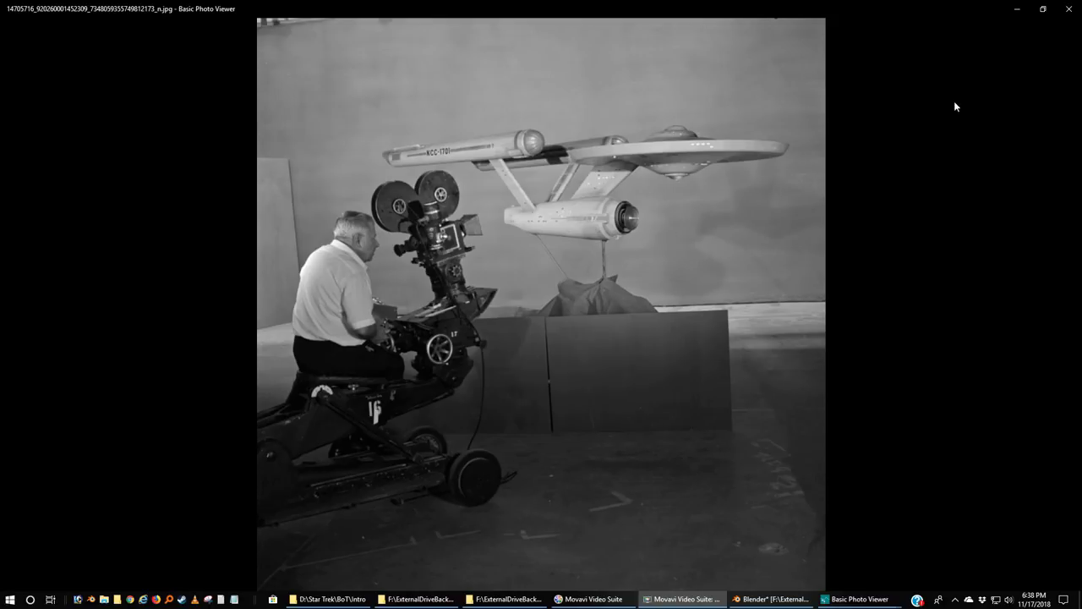
Examine the reference photos of the Enterprise model in the filming studio one by one, closing each photo after viewing.
{"action": "left_click", "coordinate": [1070, 10]}
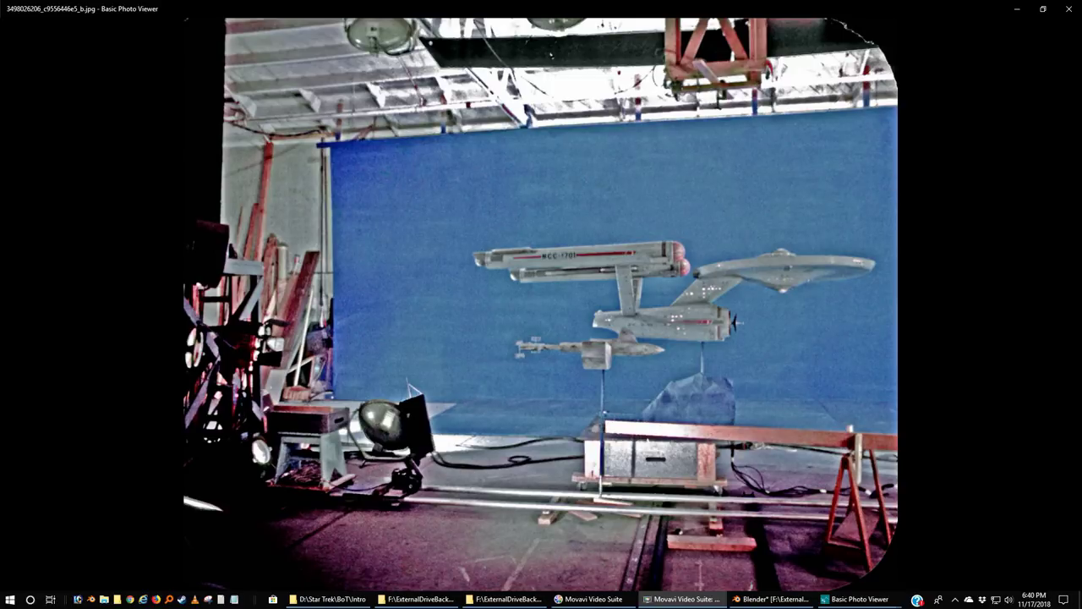
{"action": "left_click", "coordinate": [1070, 10]}
{"action": "left_click", "coordinate": [1070, 10]}
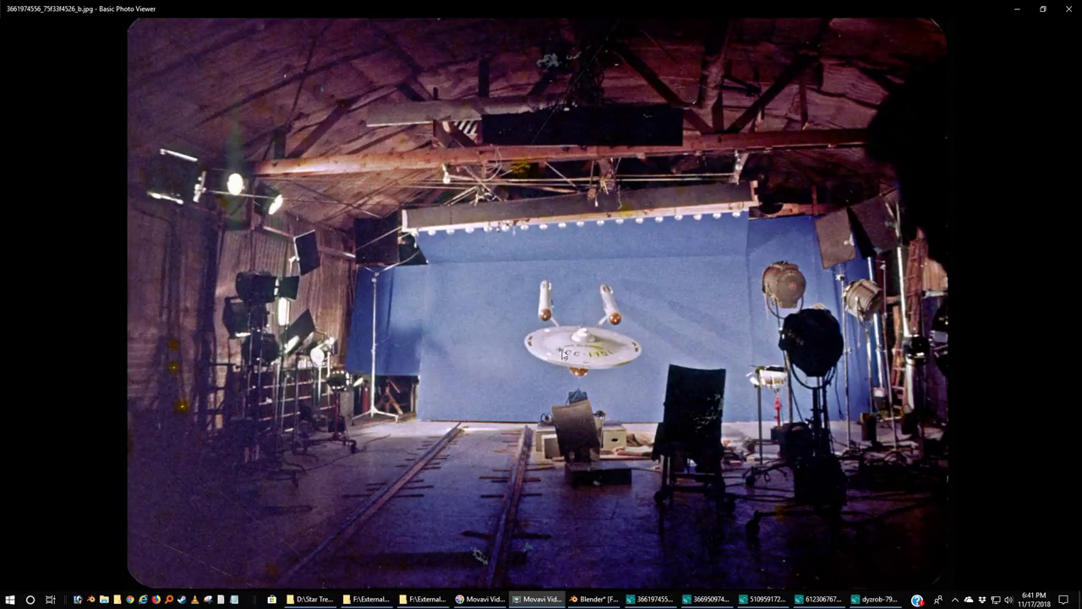
{"action": "left_click", "coordinate": [1064, 15]}
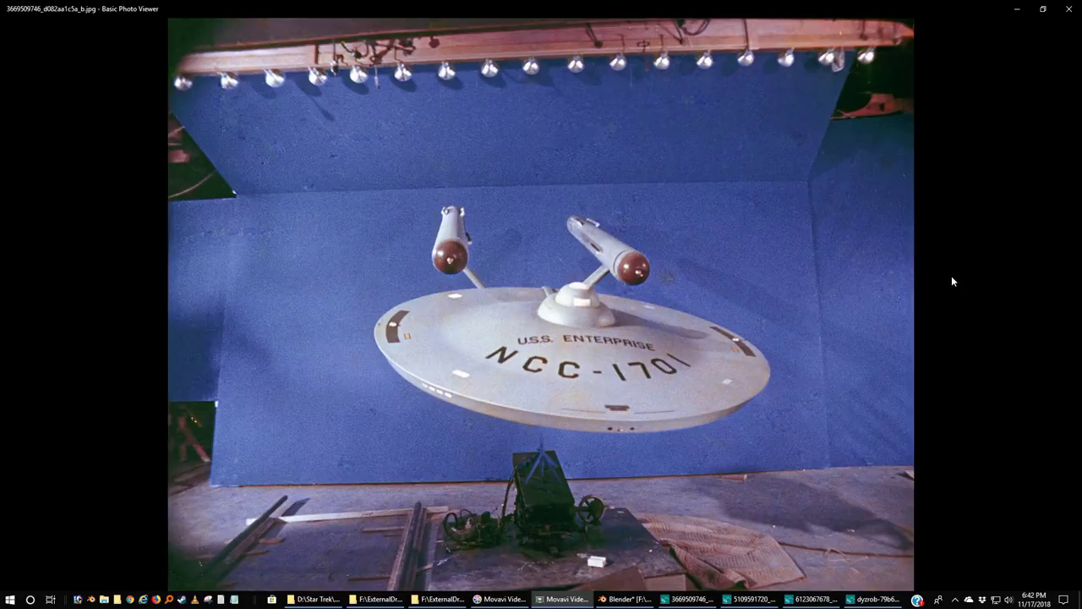
{"action": "left_click", "coordinate": [1068, 9]}
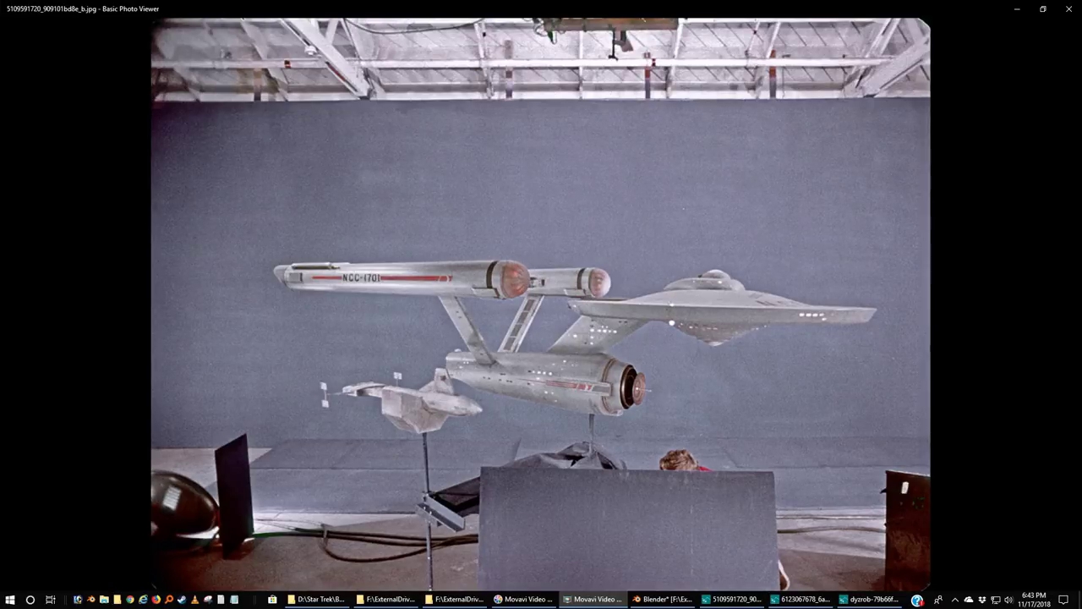
{"action": "left_click", "coordinate": [1068, 9]}
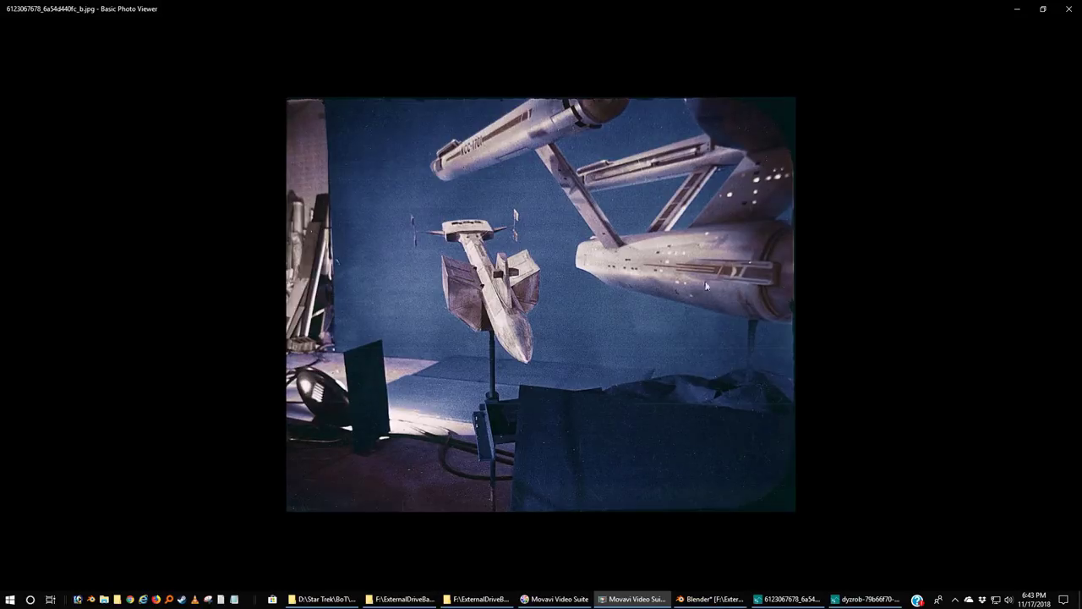
{"action": "left_click", "coordinate": [1069, 8]}
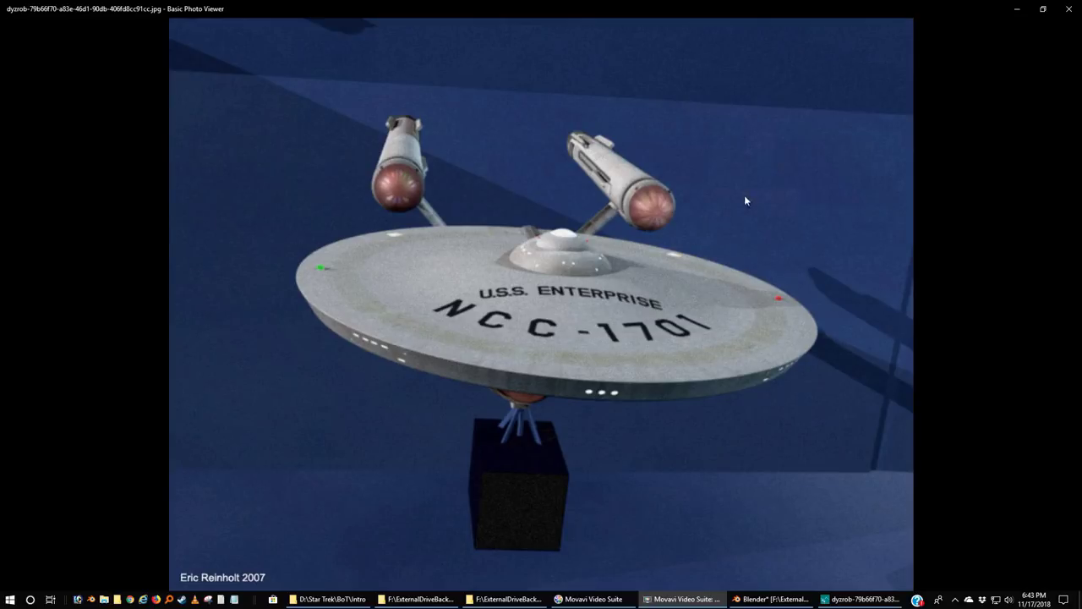
{"action": "left_click", "coordinate": [1070, 9]}
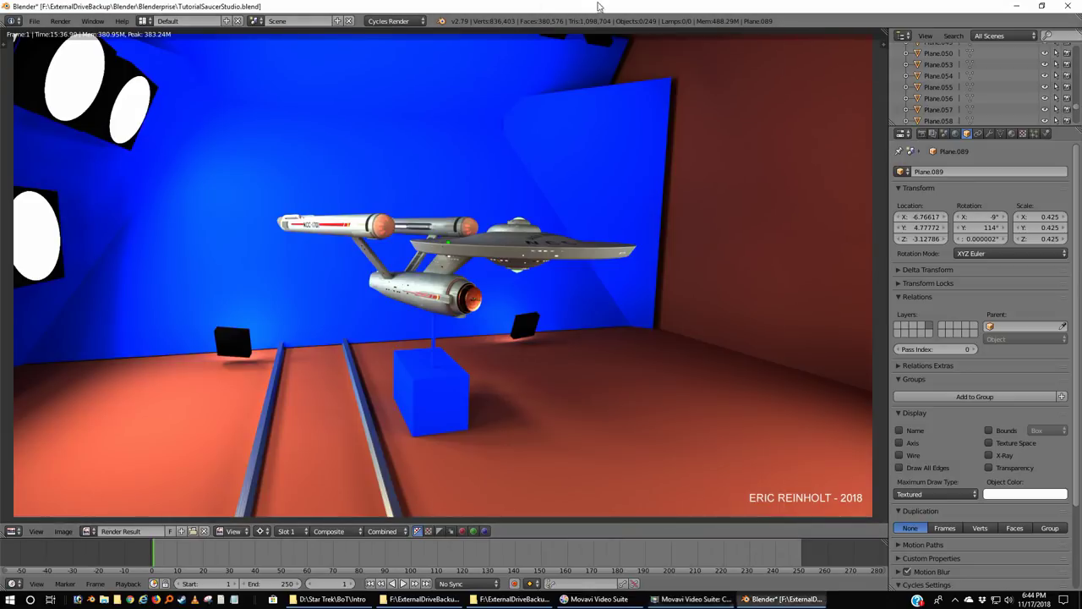
Leave the render result, select the camera and display the studio scene with Material viewport shading.
{"action": "key", "text": "Escape"}
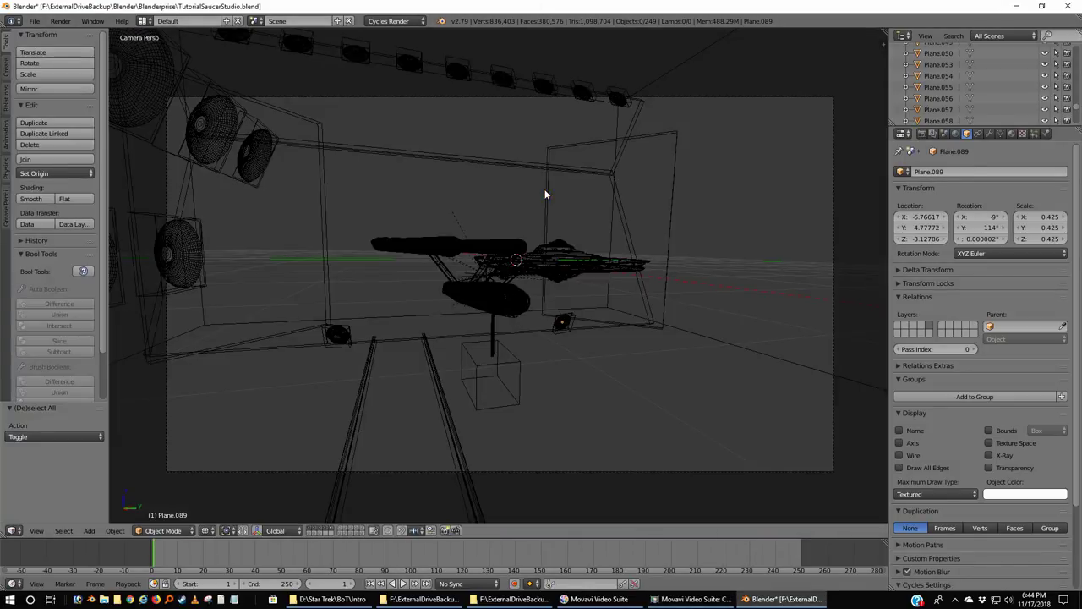
{"action": "right_click", "coordinate": [709, 100]}
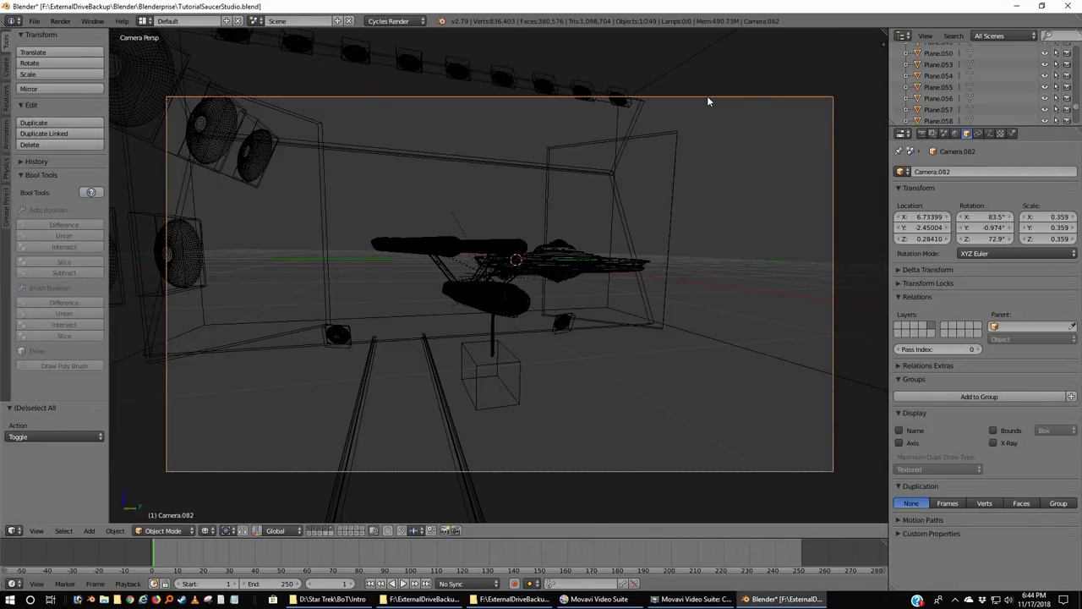
{"action": "left_click", "coordinate": [205, 530]}
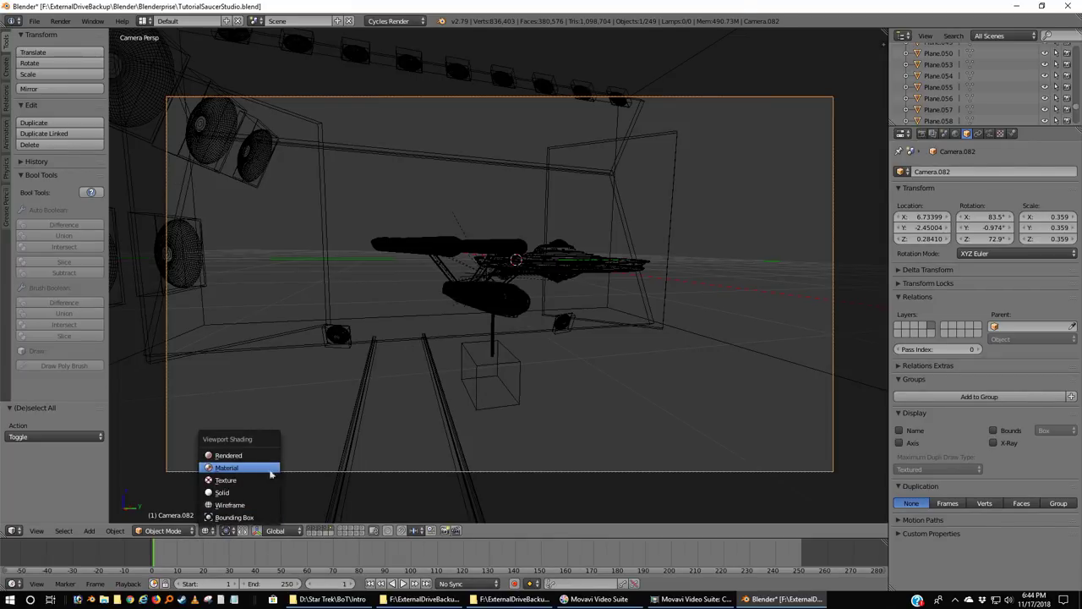
{"action": "key", "text": "Return"}
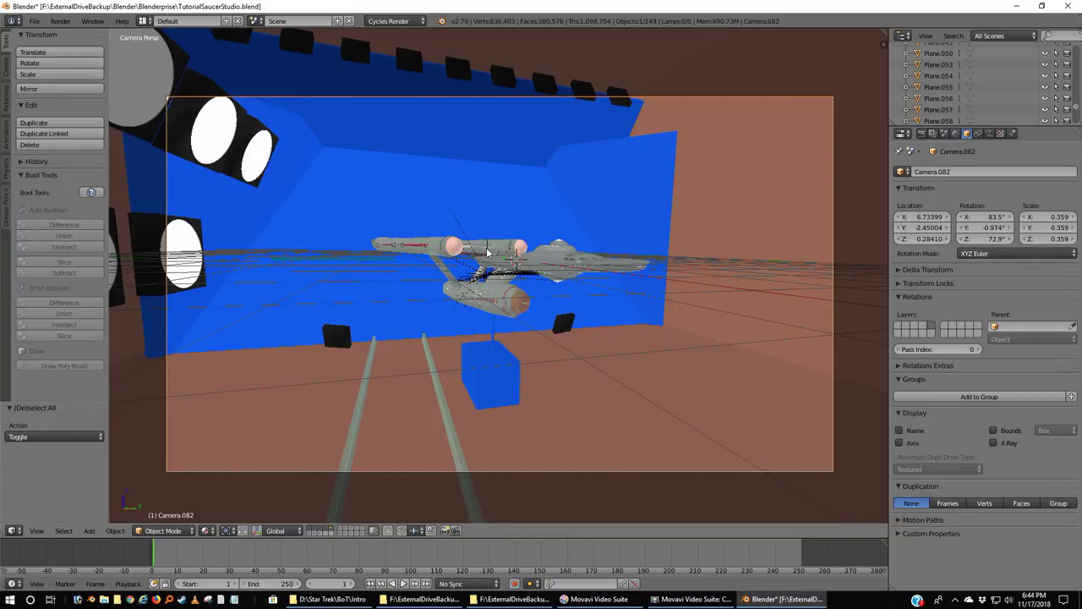
In a wireframe top view, rotate the ship's Empty clockwise by about 27.7° to line the ship up with the X axis.
{"action": "key", "text": "KP_7"}
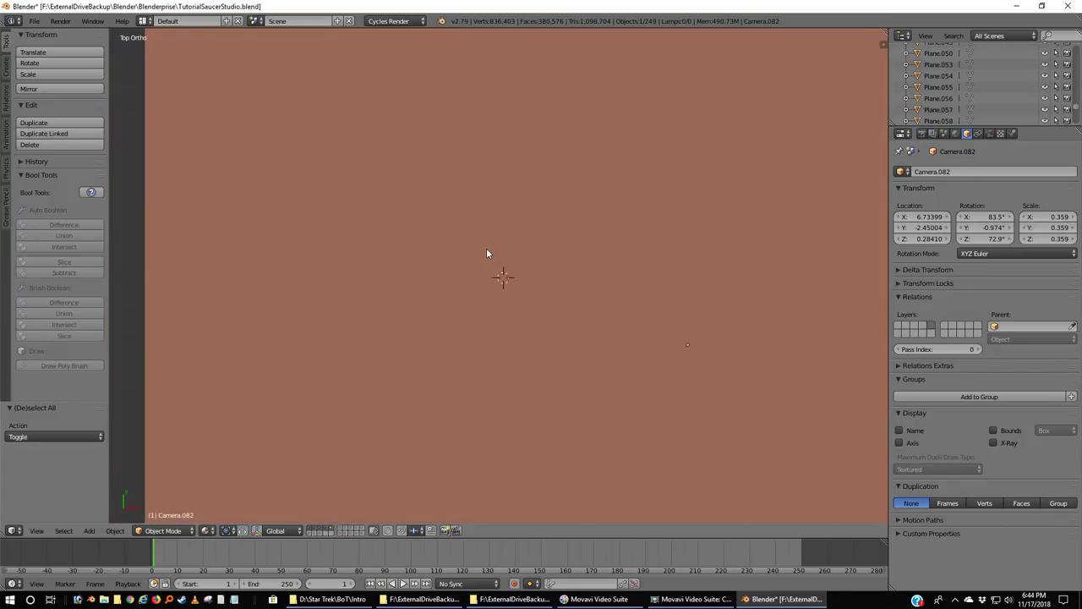
{"action": "key", "text": "z"}
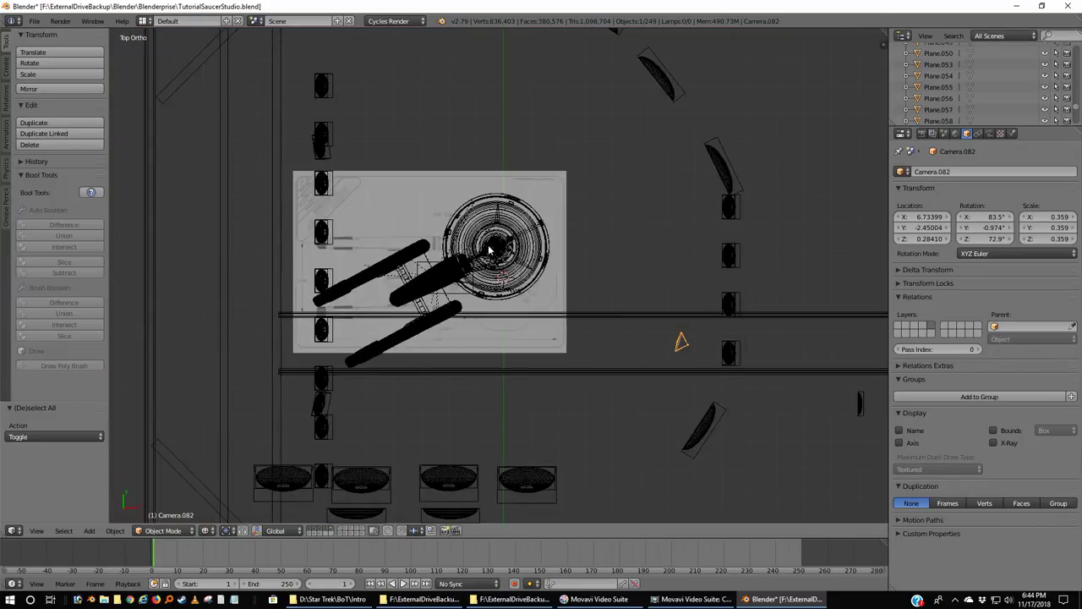
{"action": "right_click", "coordinate": [430, 263]}
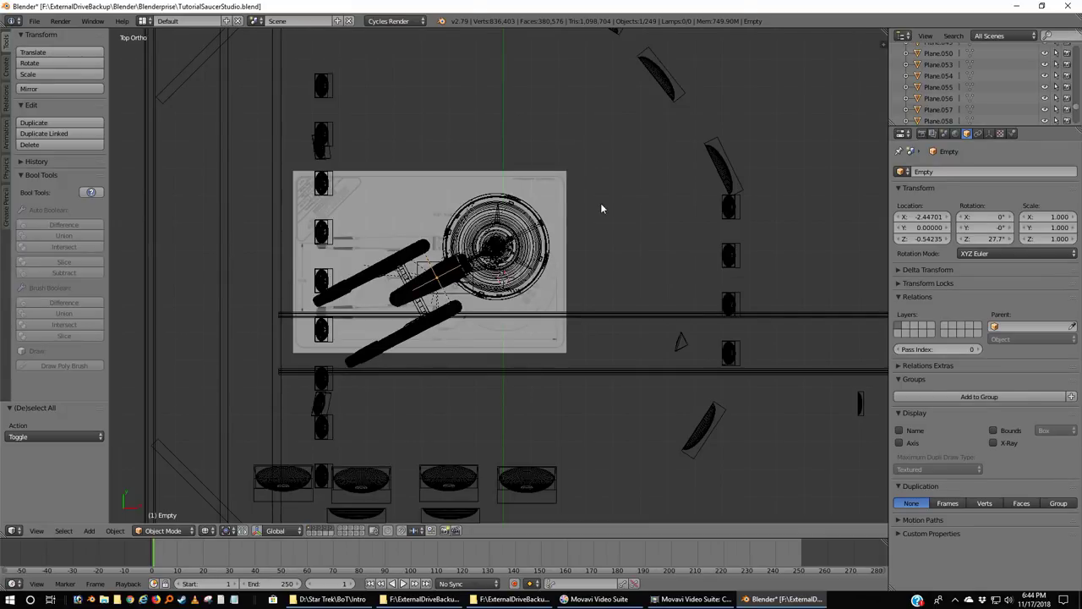
{"action": "key", "text": "r"}
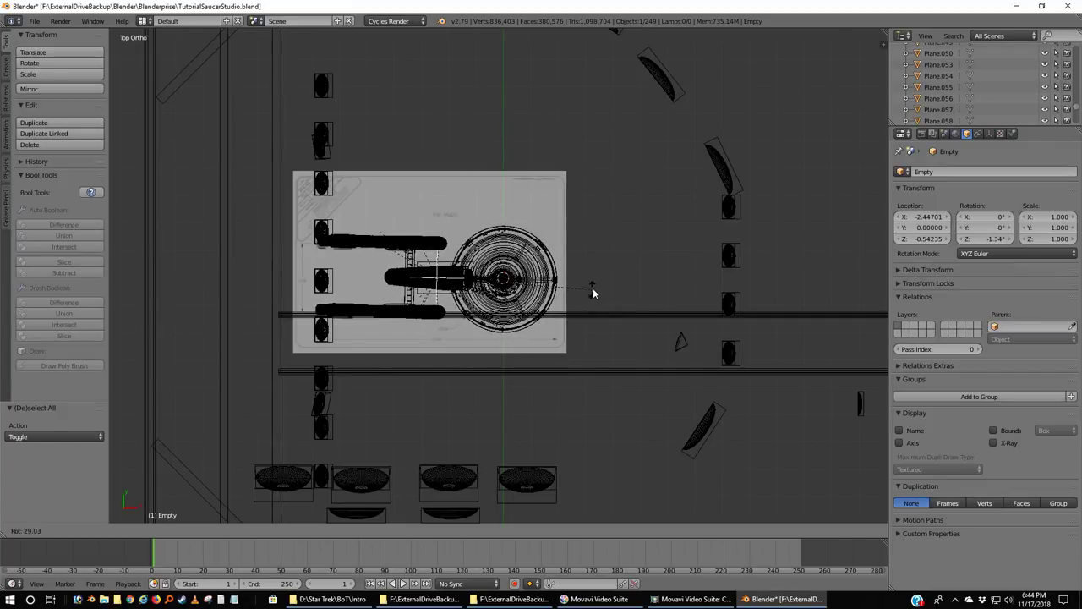
{"action": "left_click", "coordinate": [595, 286]}
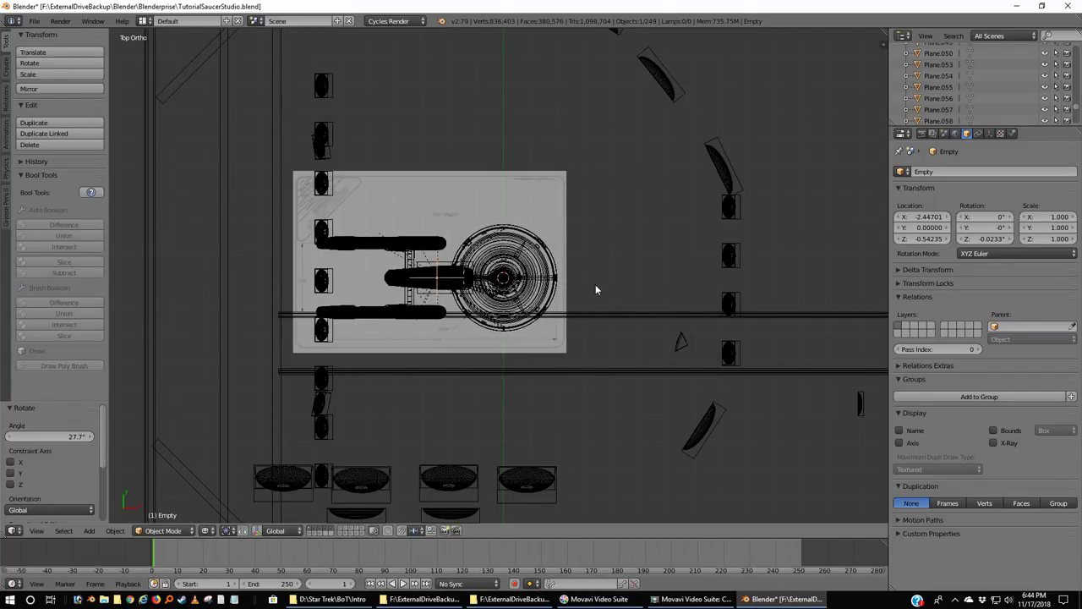
Return to the camera view and display the scene with Material viewport shading.
{"action": "key", "text": "KP_0"}
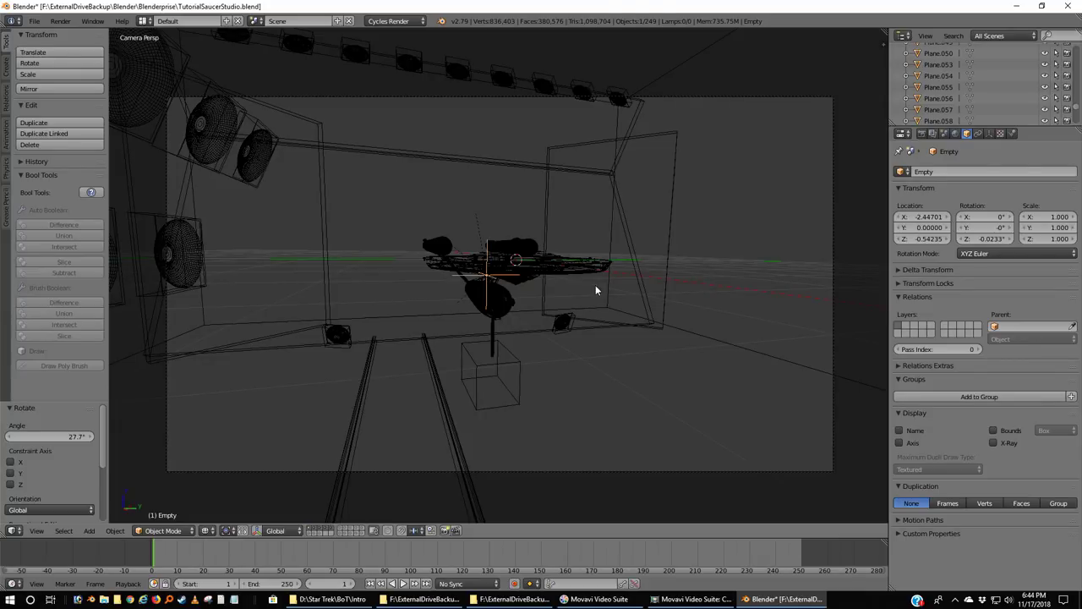
{"action": "left_click", "coordinate": [206, 530]}
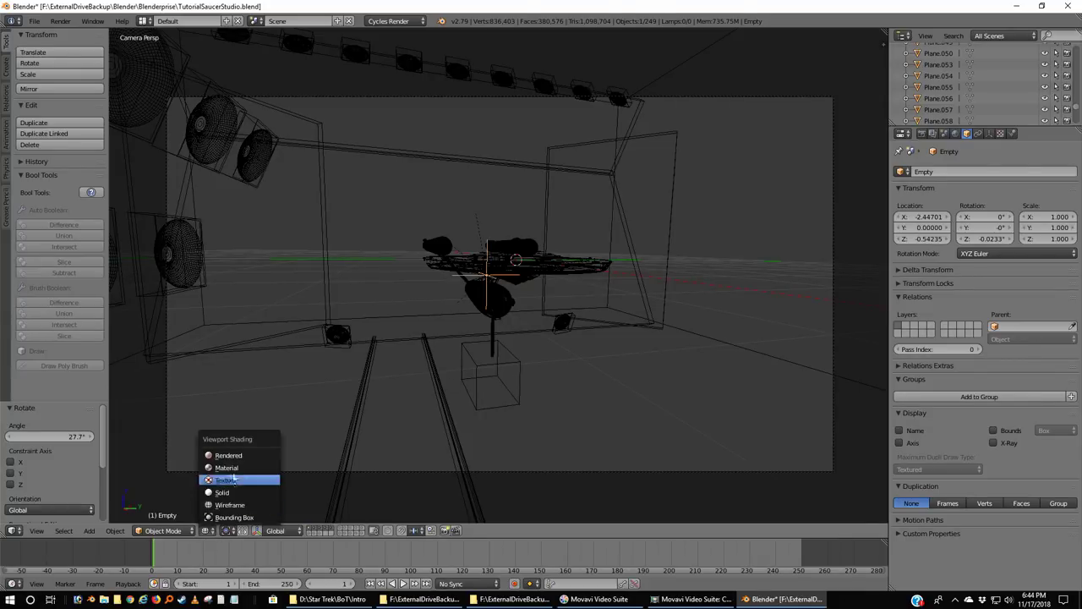
{"action": "left_click", "coordinate": [241, 467]}
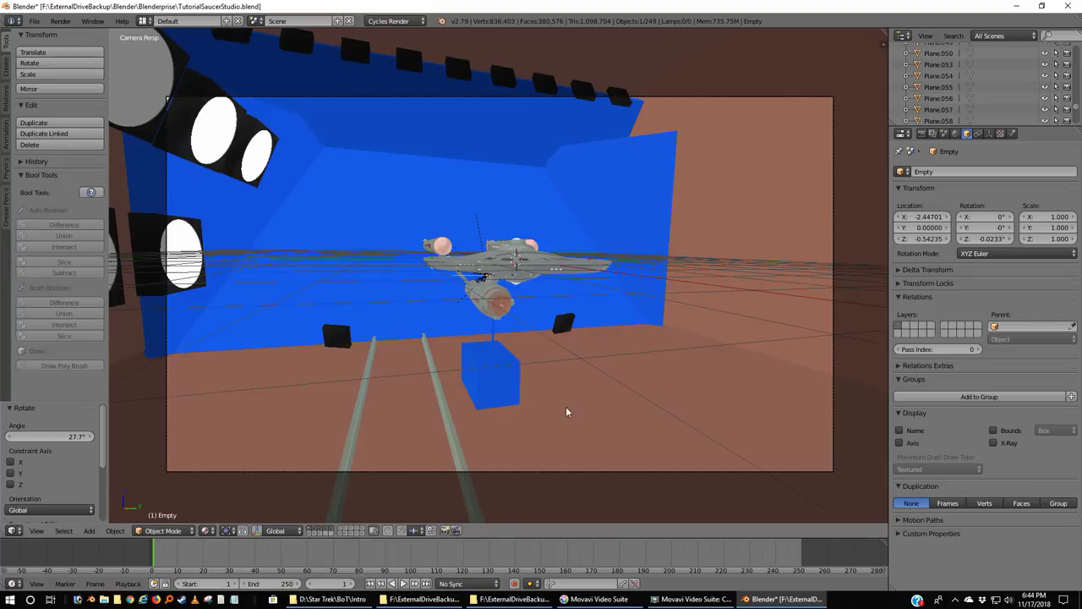
Lower the camera about 0.5 units along the Z axis.
{"action": "right_click", "coordinate": [513, 471]}
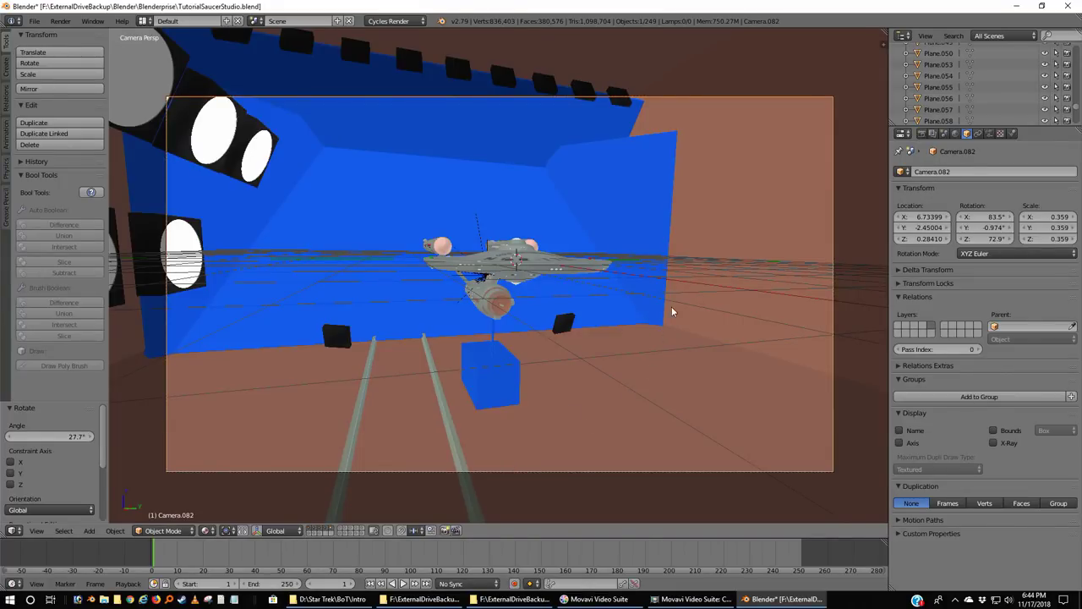
{"action": "key", "text": "g"}
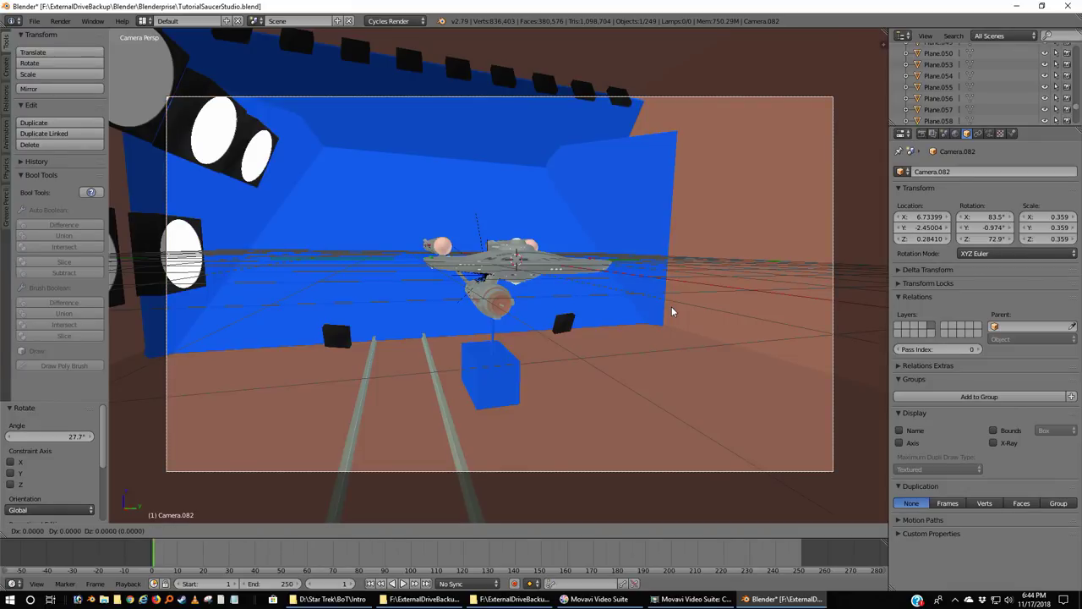
{"action": "key", "text": "z"}
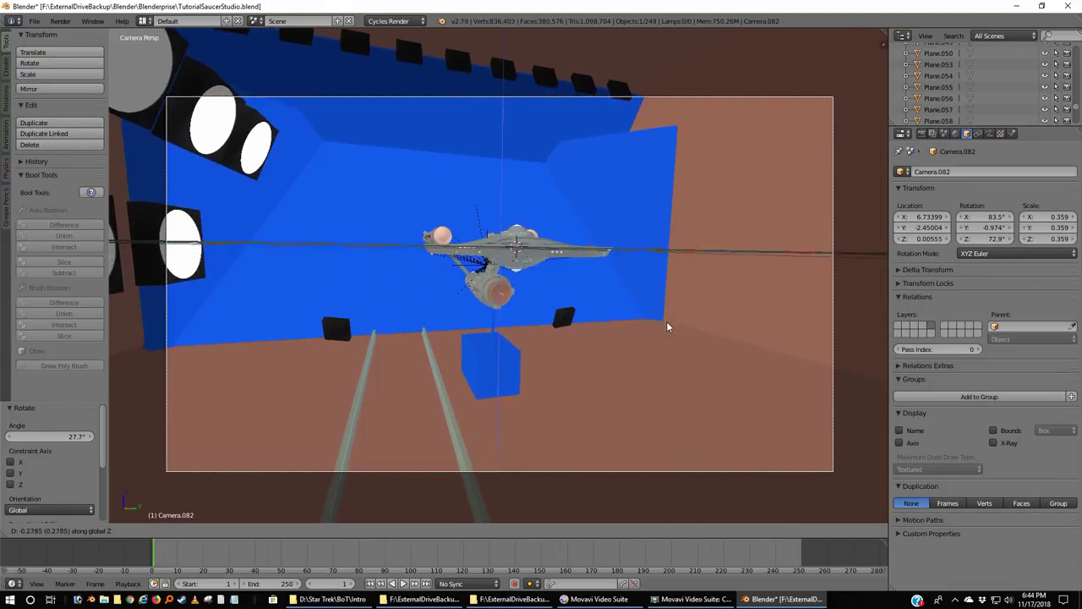
{"action": "left_click", "coordinate": [663, 338]}
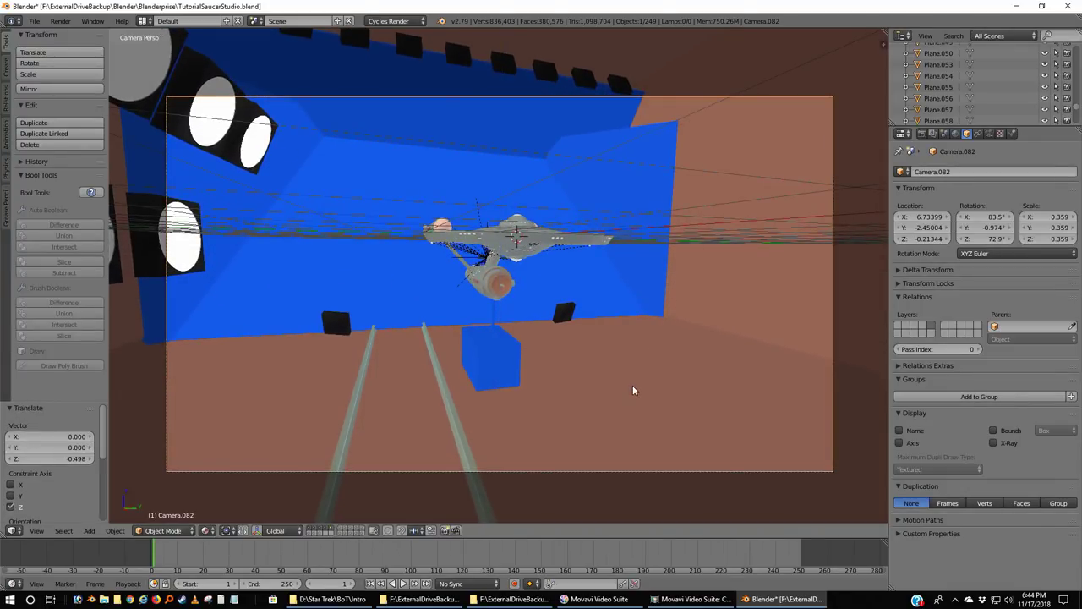
Rotate the camera about 9.2° around the global Y axis and lower it by about 0.37 units along Z.
{"action": "key", "text": "r"}
{"action": "key", "text": "y"}
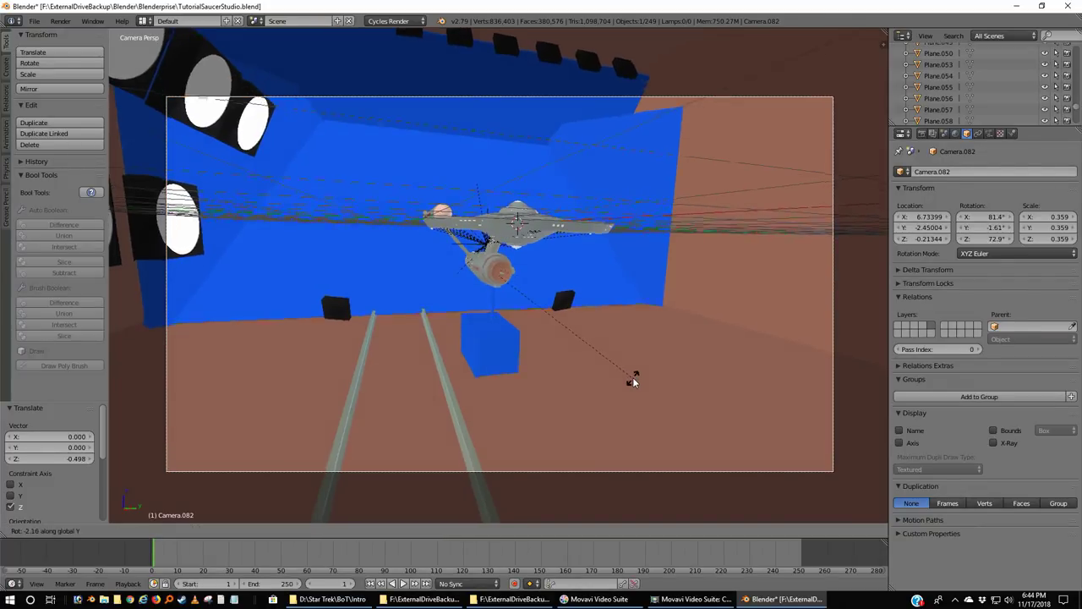
{"action": "left_click", "coordinate": [631, 425]}
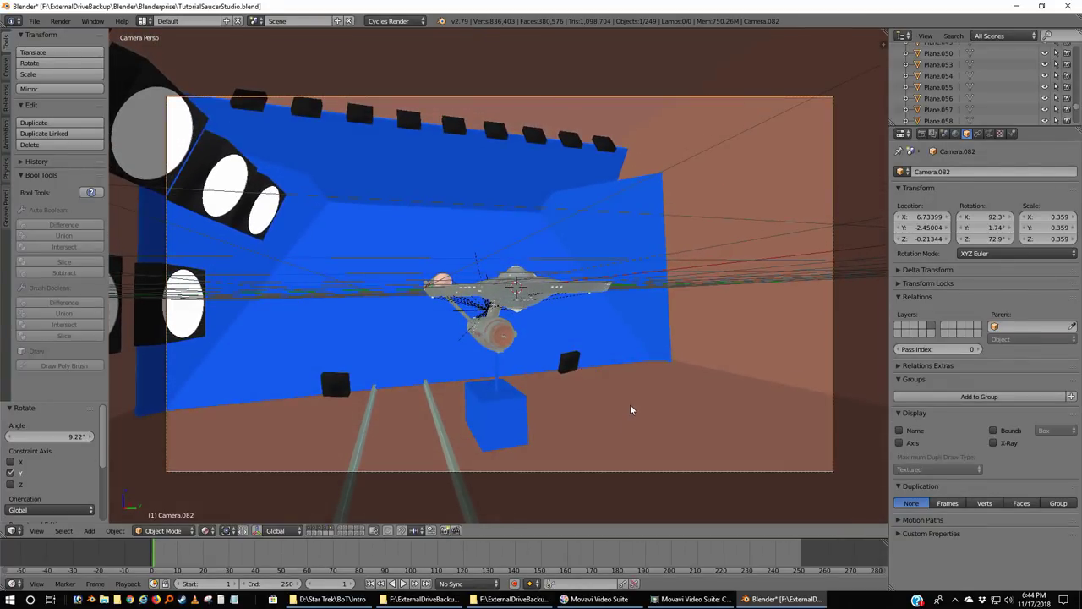
{"action": "key", "text": "g"}
{"action": "key", "text": "z"}
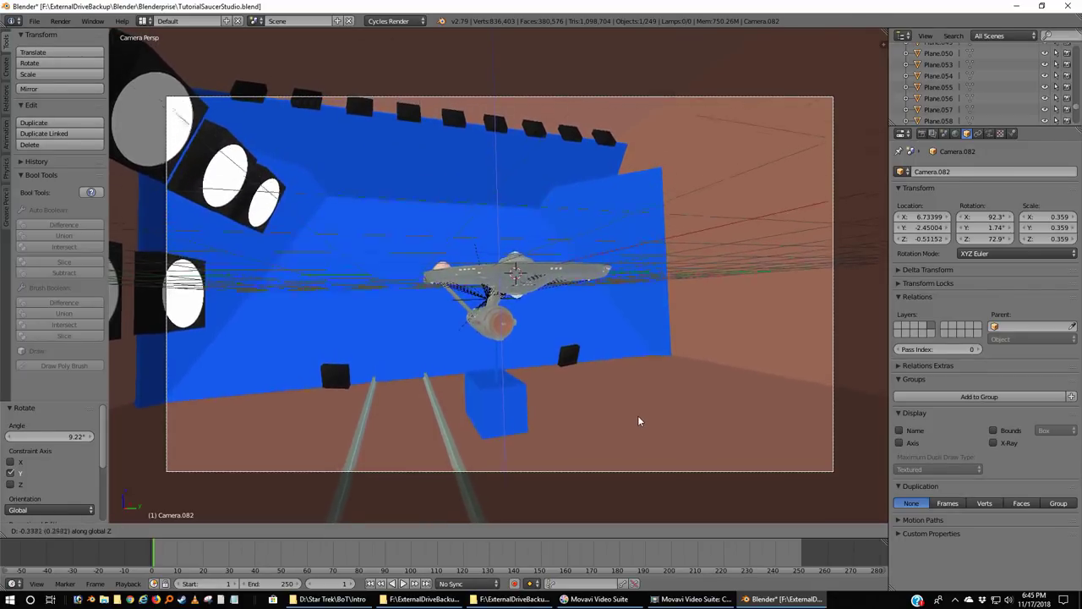
{"action": "left_click", "coordinate": [637, 424]}
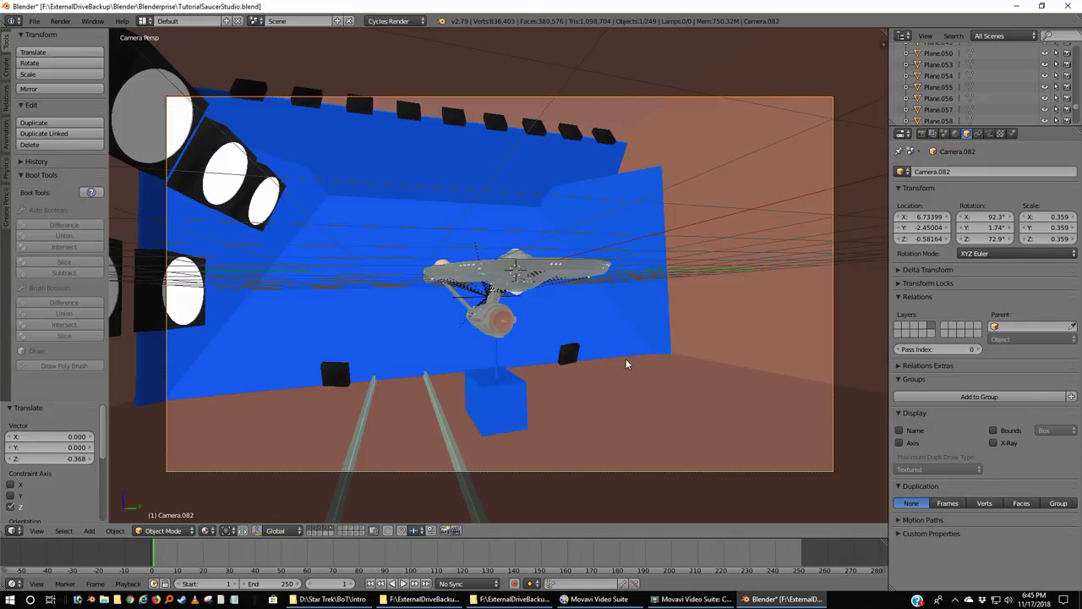
Move the camera back from the ship by about 5.9 units along the X axis.
{"action": "key", "text": "g"}
{"action": "key", "text": "x"}
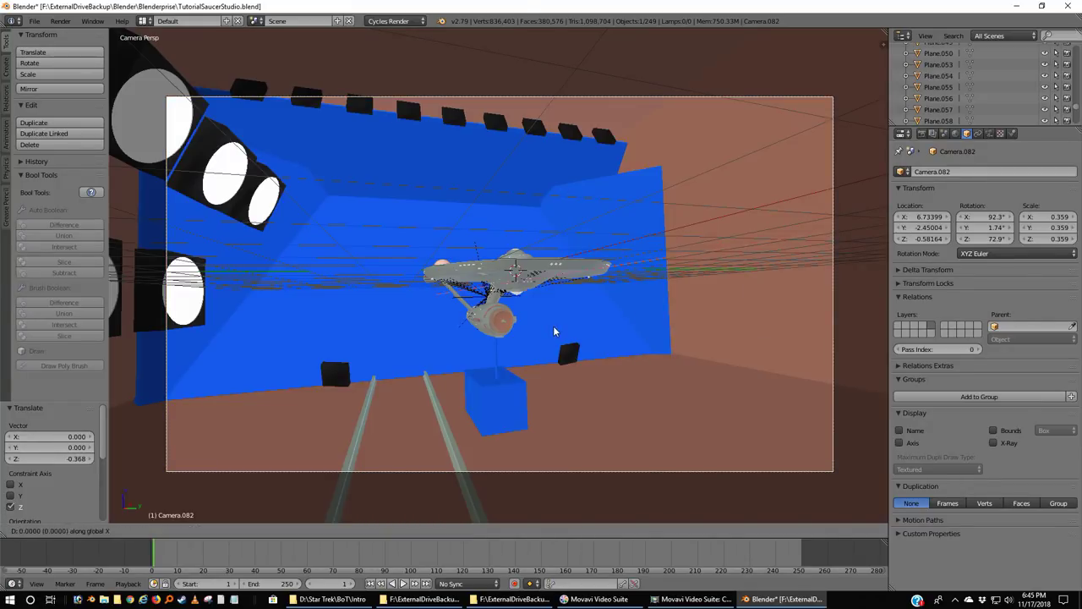
{"action": "mouse_move", "coordinate": [164, 58]}
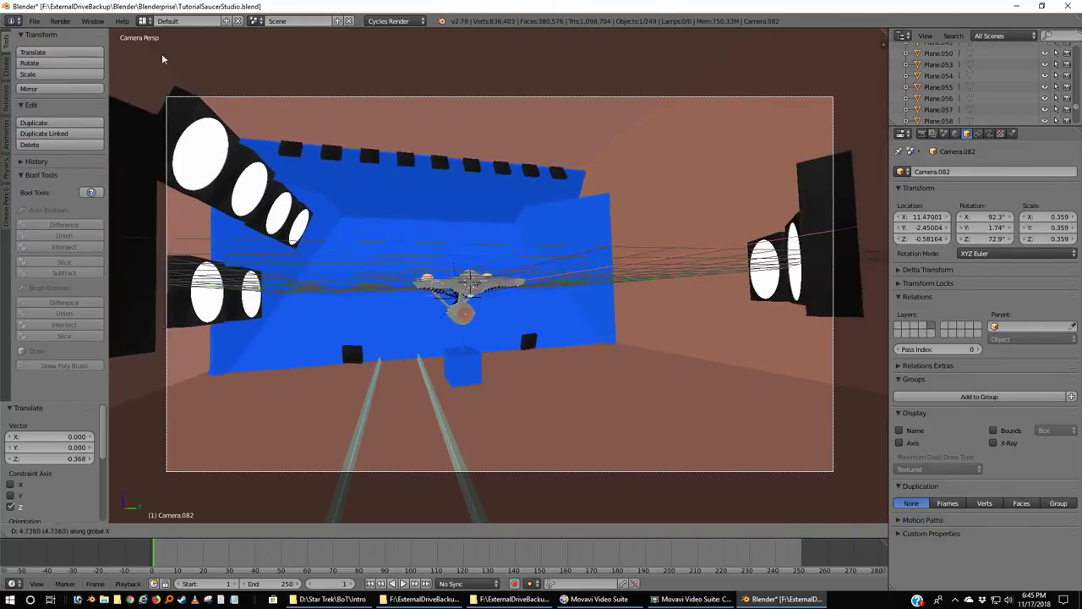
{"action": "mouse_move", "coordinate": [148, 268]}
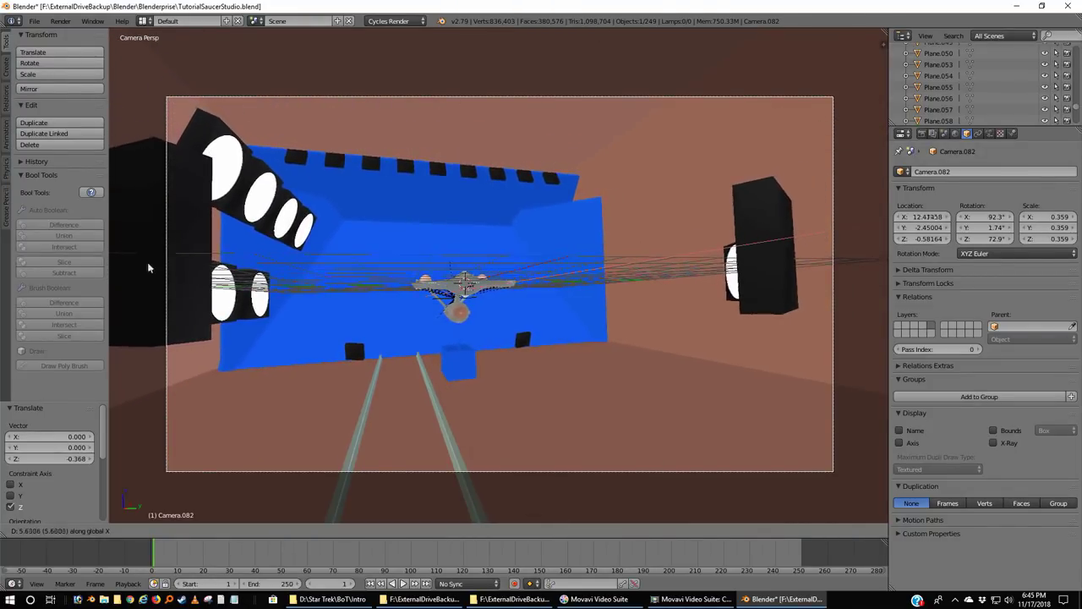
{"action": "left_click", "coordinate": [876, 420]}
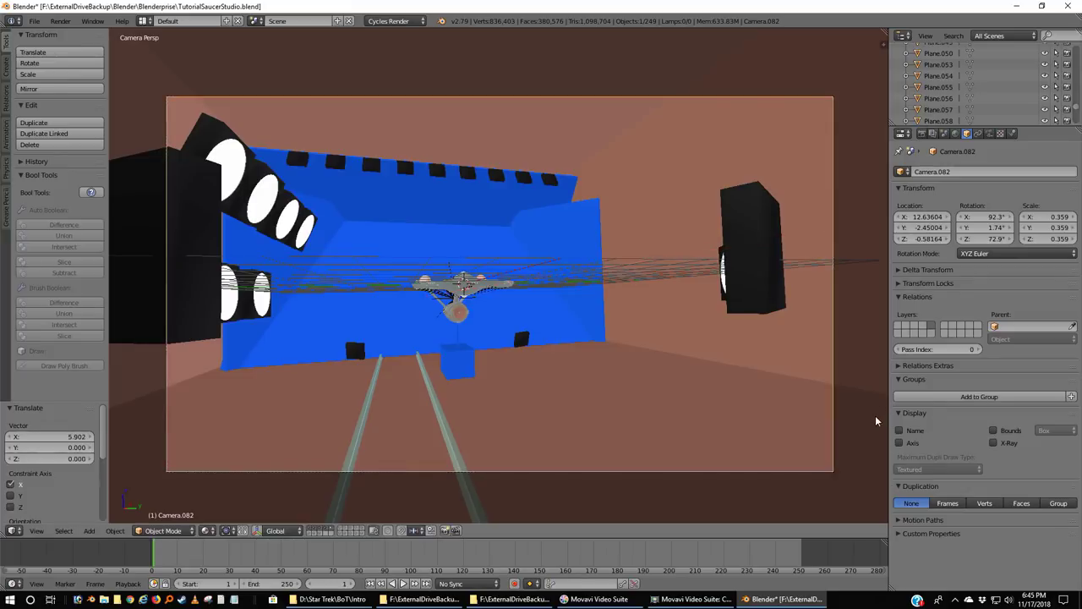
Move the camera farther back from the ship along the X axis, by about 6 units and again by about 4.25 units.
{"action": "key", "text": "g"}
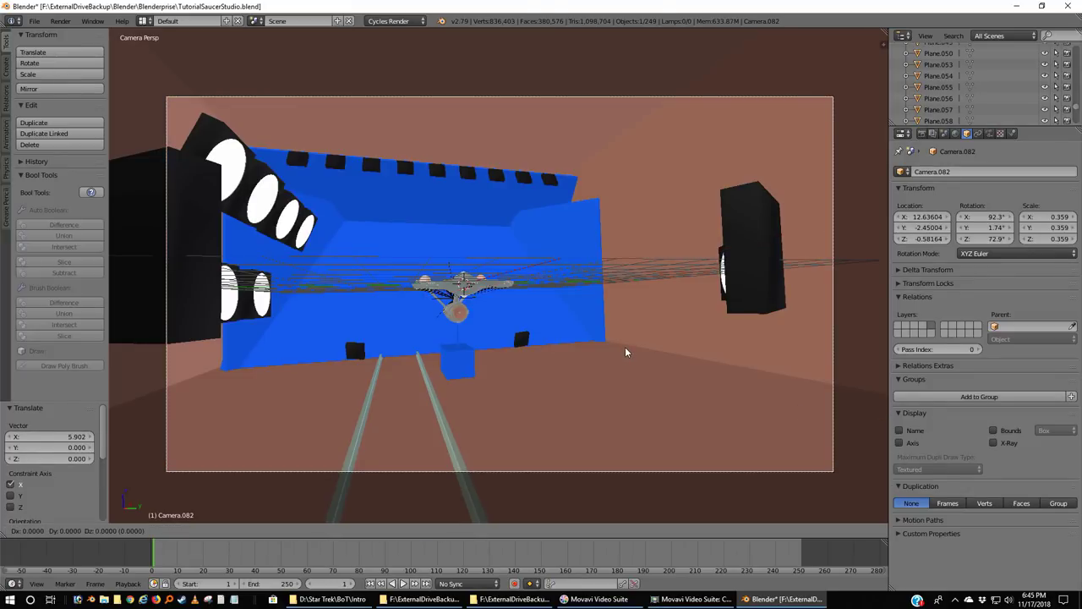
{"action": "key", "text": "x"}
{"action": "mouse_move", "coordinate": [159, 199]}
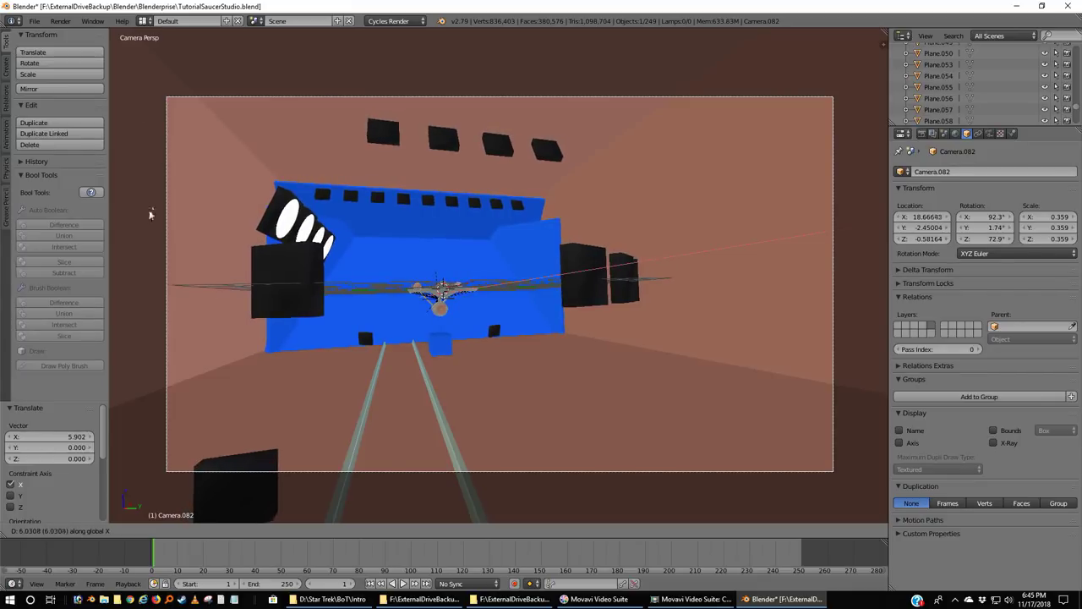
{"action": "left_click", "coordinate": [150, 213]}
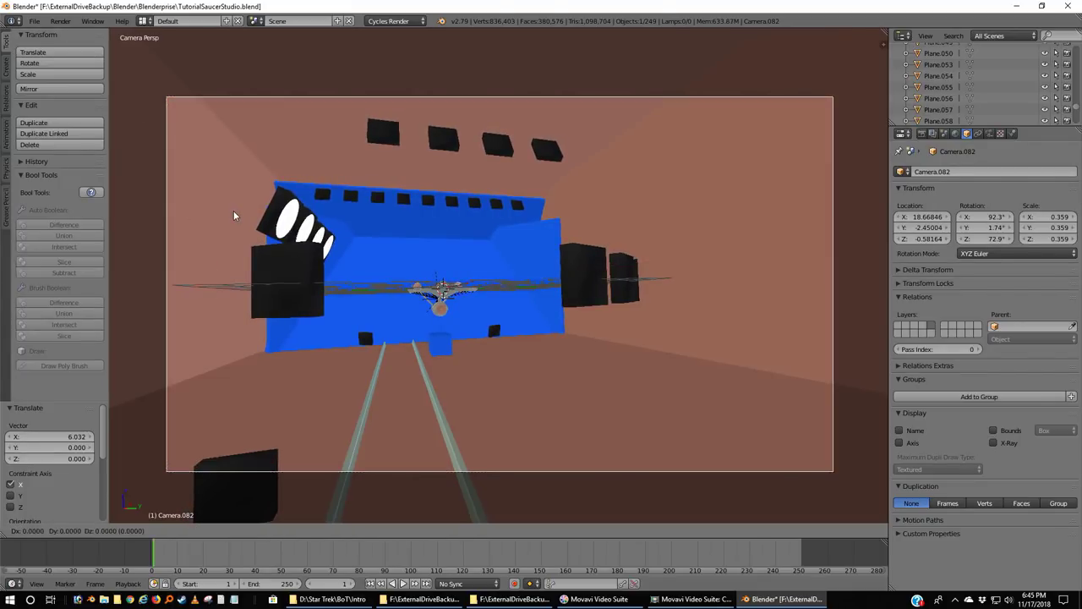
{"action": "key", "text": "g"}
{"action": "key", "text": "x"}
{"action": "mouse_move", "coordinate": [568, 349]}
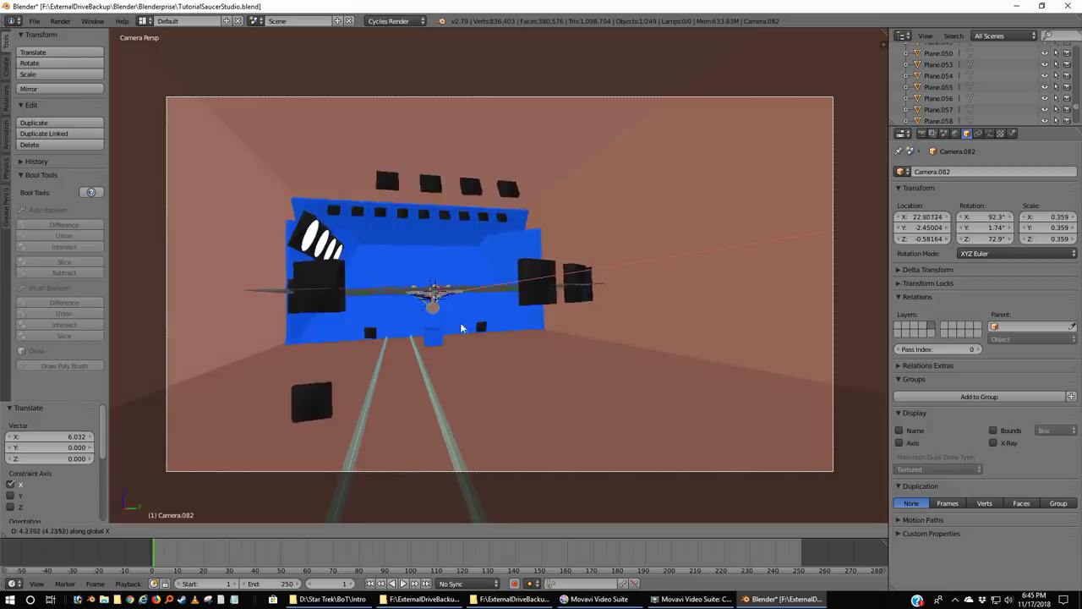
{"action": "left_click", "coordinate": [474, 331]}
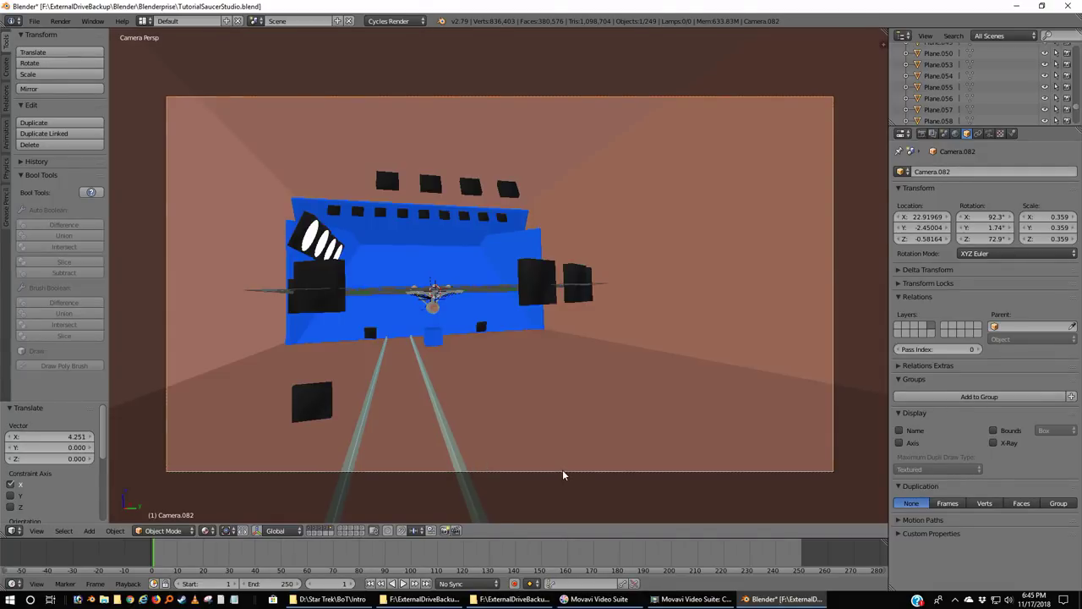
Move the camera forward about 29 units along the X axis, past the ship to the blue backdrop.
{"action": "key", "text": "g"}
{"action": "key", "text": "x"}
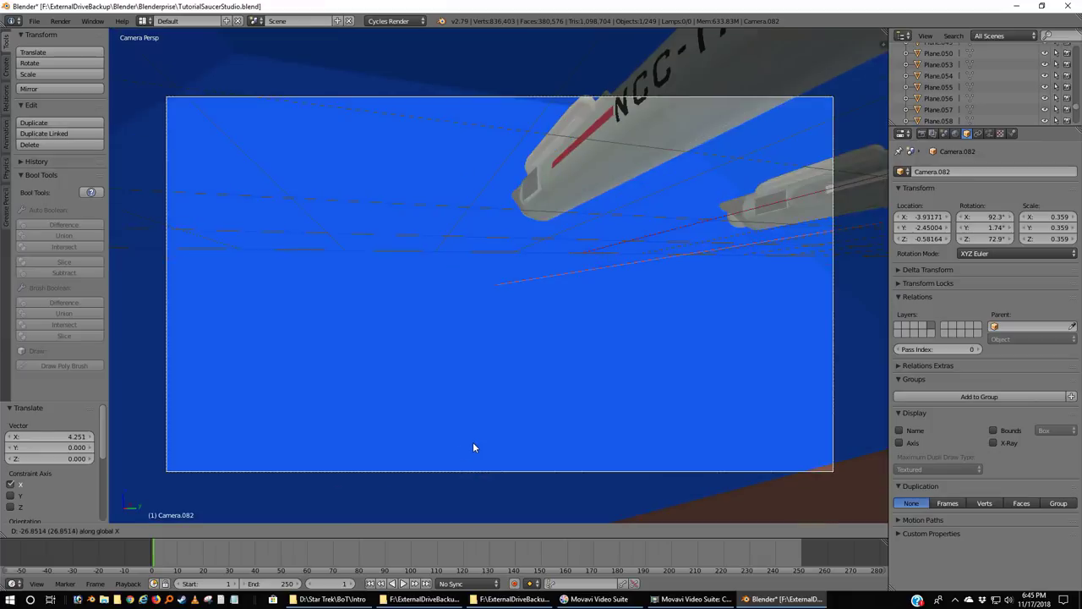
{"action": "left_click", "coordinate": [472, 442]}
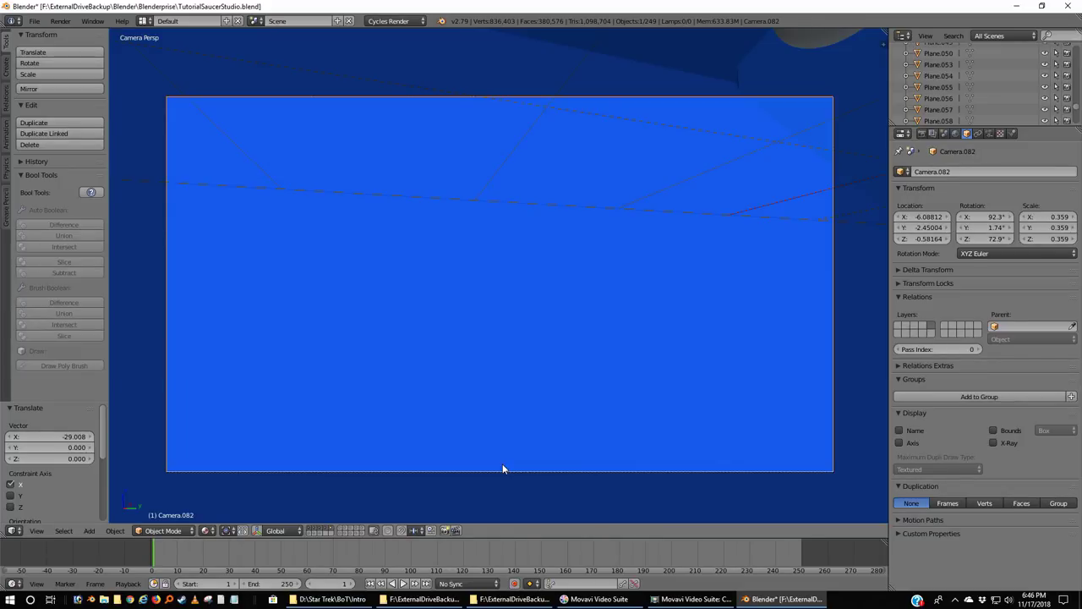
In a wireframe top view, move the camera back along the X axis to about X 22.18, just beyond the end of the rails.
{"action": "key", "text": "KP_7"}
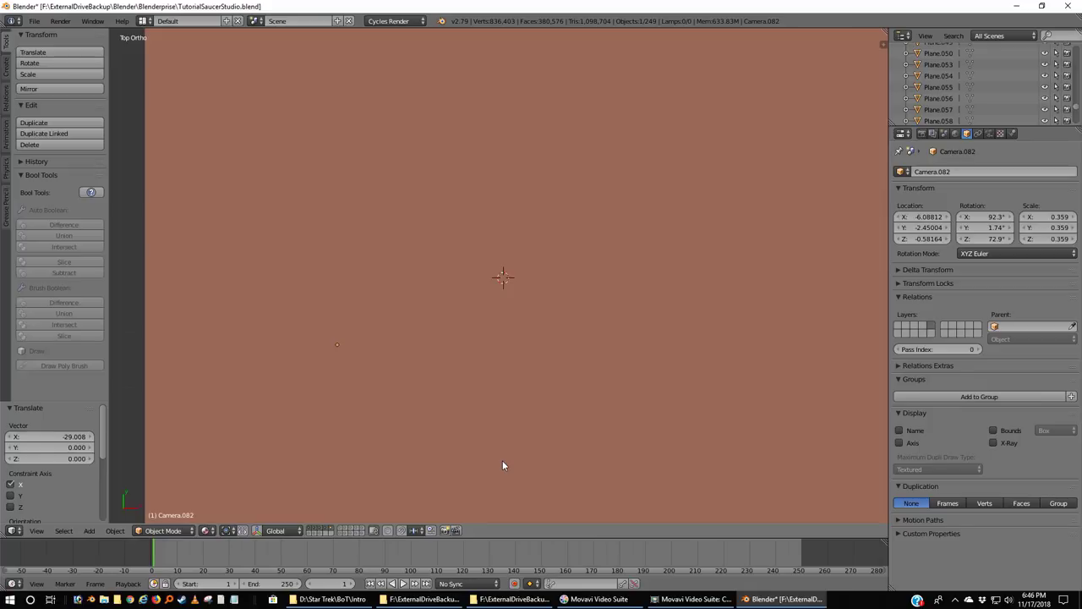
{"action": "scroll", "coordinate": [503, 460], "scroll_direction": "down", "scroll_amount": 6}
{"action": "scroll", "coordinate": [502, 459], "scroll_direction": "up", "scroll_amount": 1}
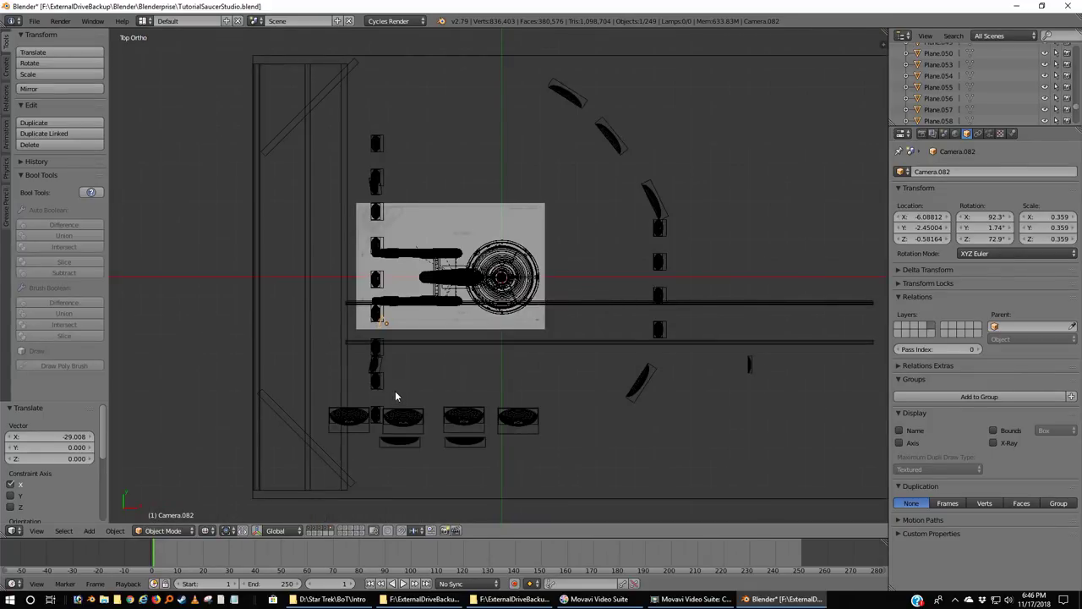
{"action": "key", "text": "g"}
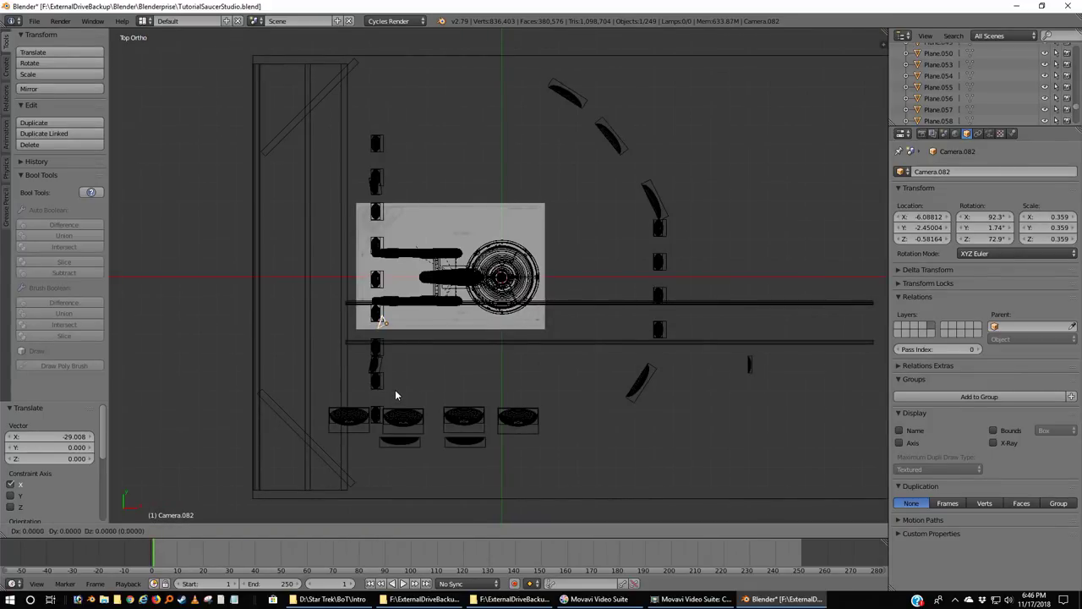
{"action": "key", "text": "x"}
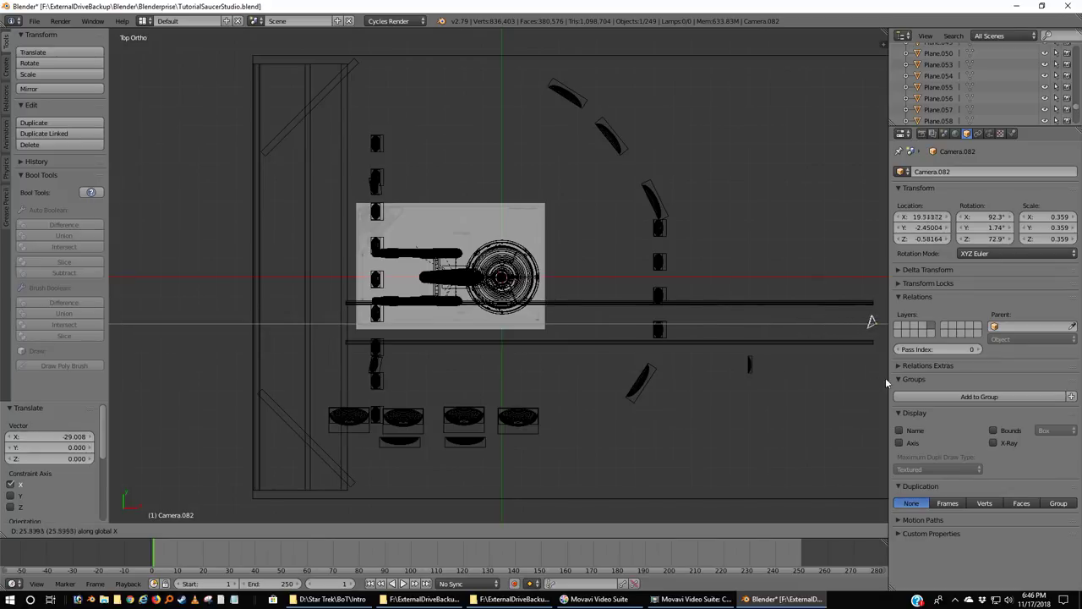
{"action": "left_click", "coordinate": [884, 377]}
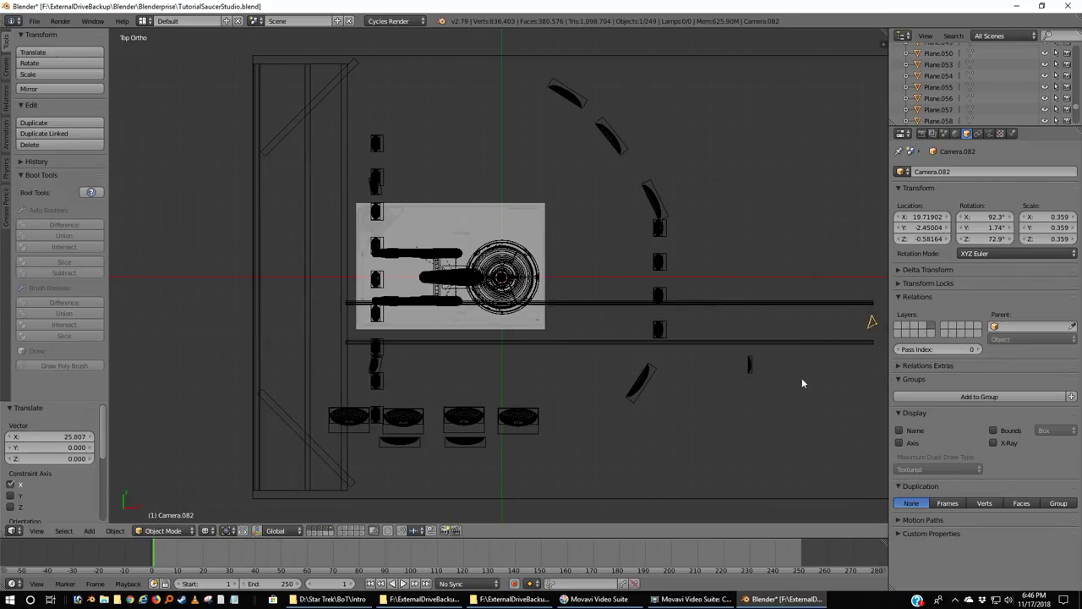
{"action": "scroll", "coordinate": [803, 383], "scroll_direction": "down", "scroll_amount": 3}
{"action": "key", "text": "g"}
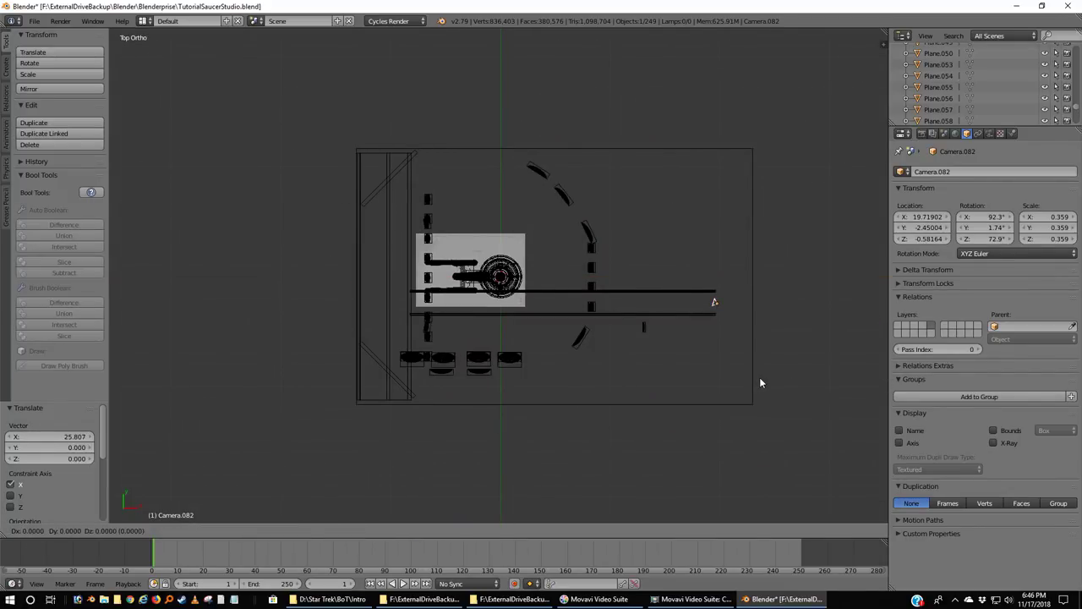
{"action": "key", "text": "x"}
{"action": "left_click", "coordinate": [787, 380]}
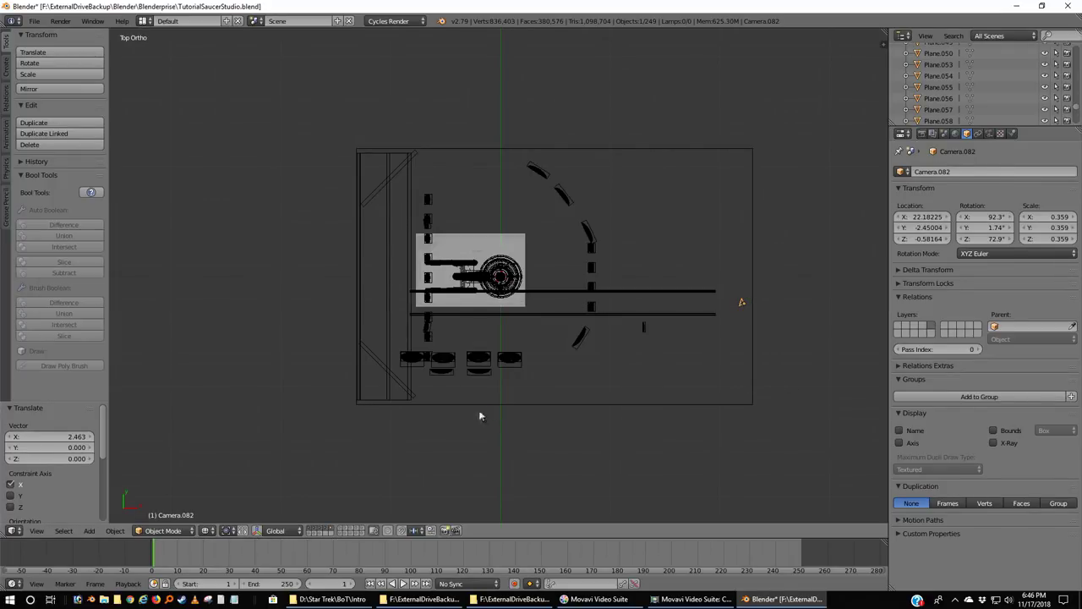
Set the scene's end frame to 300 in the render dimensions.
{"action": "left_click", "coordinate": [922, 133]}
{"action": "left_click", "coordinate": [1048, 311]}
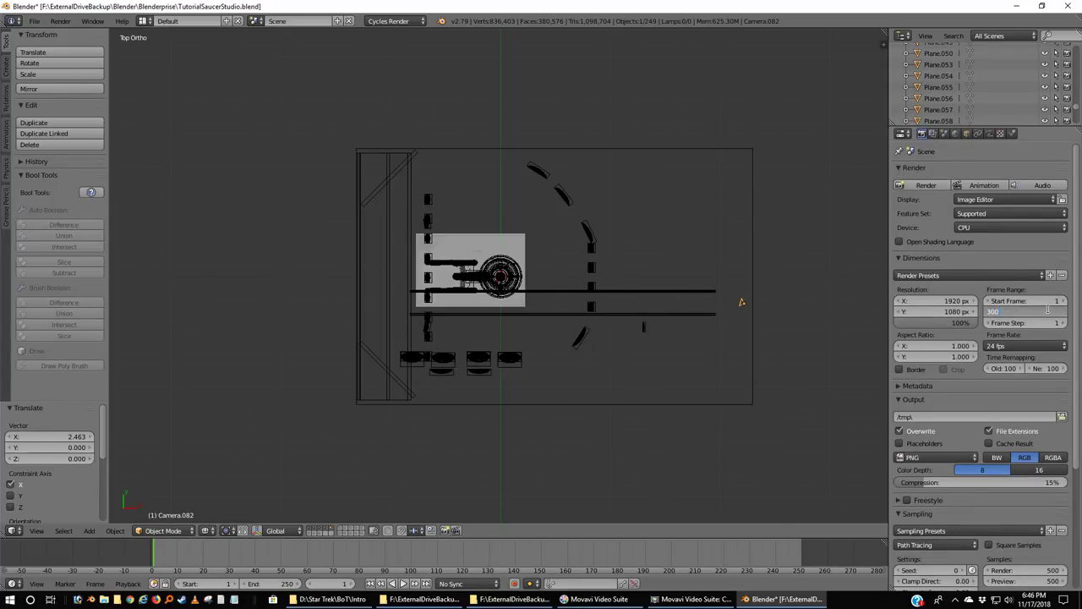
{"action": "type", "text": "0"}
{"action": "key", "text": "Return"}
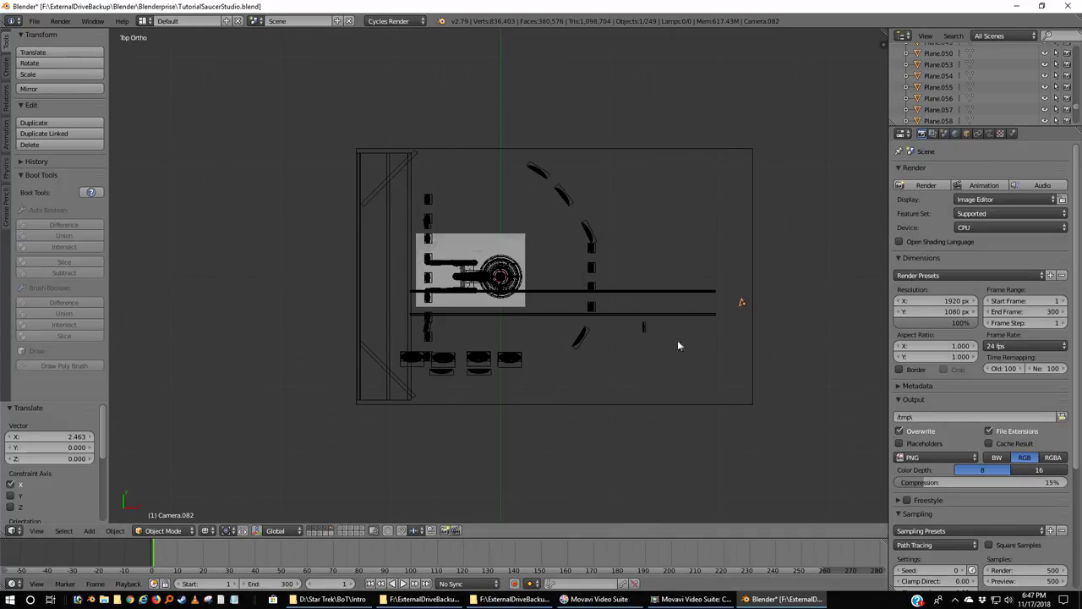
Play the video from its beginning in the full-screen media player.
{"action": "scroll", "coordinate": [693, 374], "scroll_direction": "up", "scroll_amount": 3}
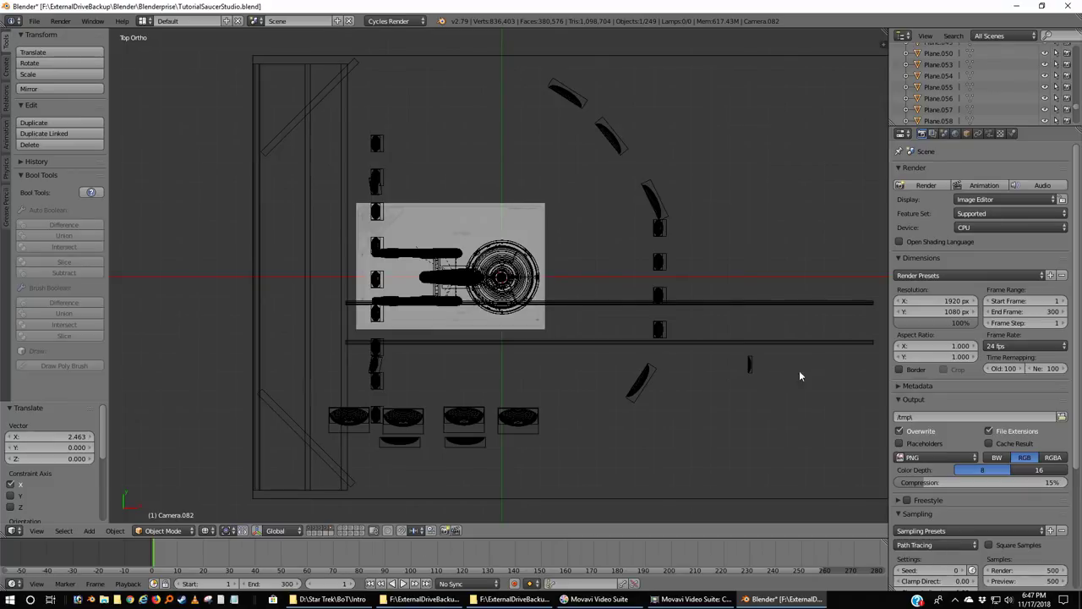
{"action": "middle_click_drag", "start_coordinate": [799, 370], "coordinate": [692, 373], "text": "shift"}
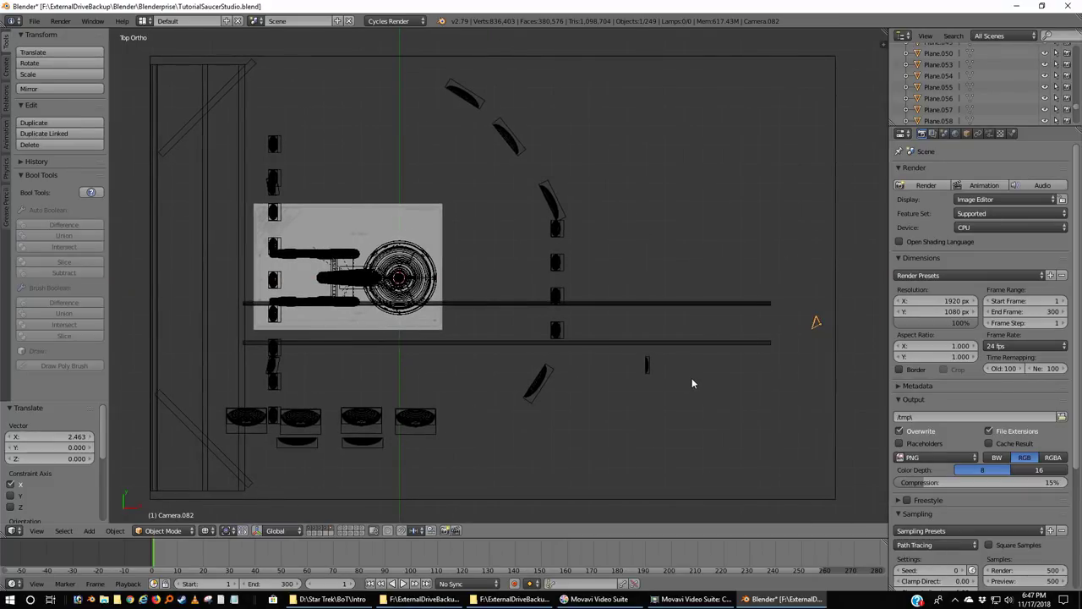
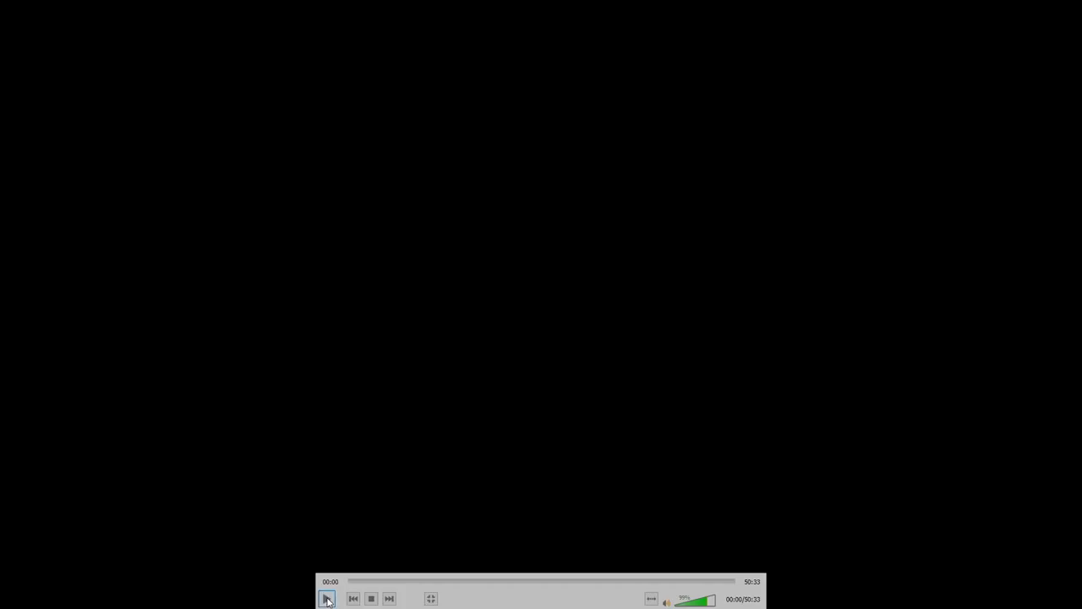
{"action": "left_click", "coordinate": [328, 598]}
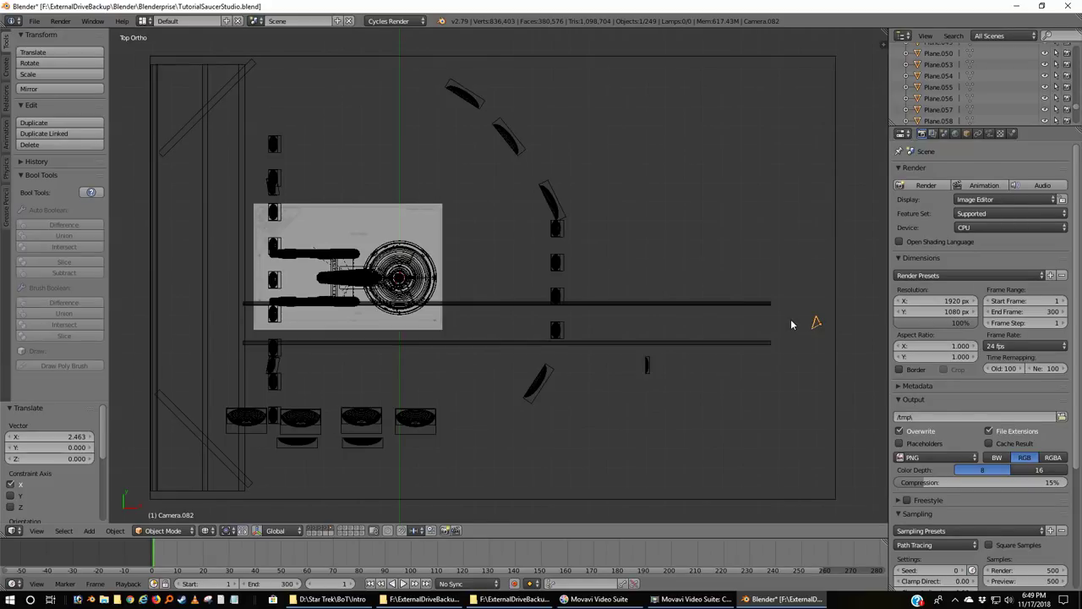
Make the selected camera the active scene camera and view the set through it with Material shading.
{"action": "key", "text": "ctrl+KP_0"}
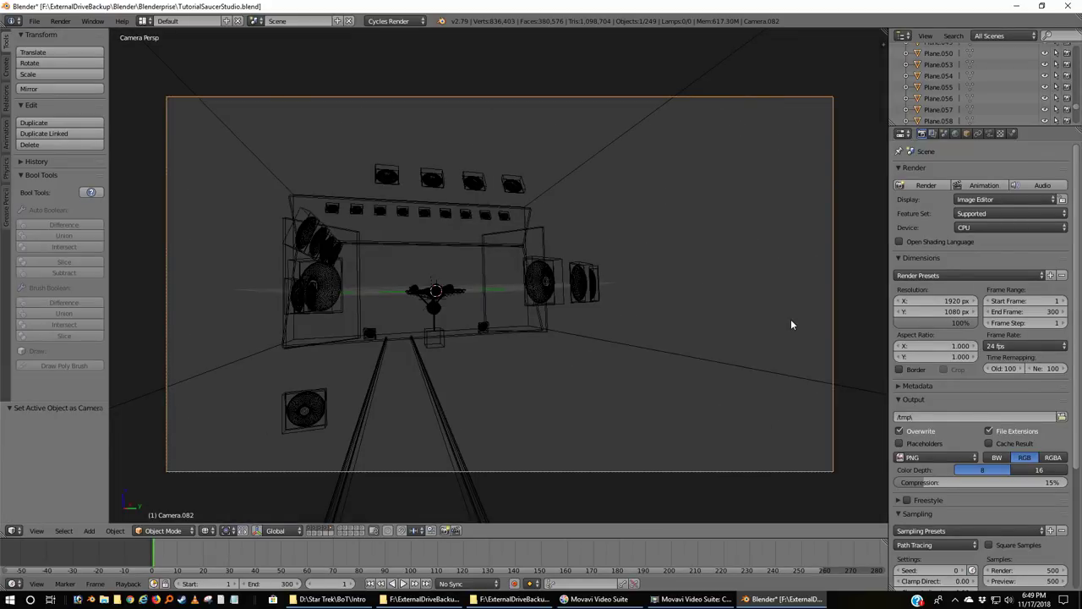
{"action": "left_click", "coordinate": [207, 530]}
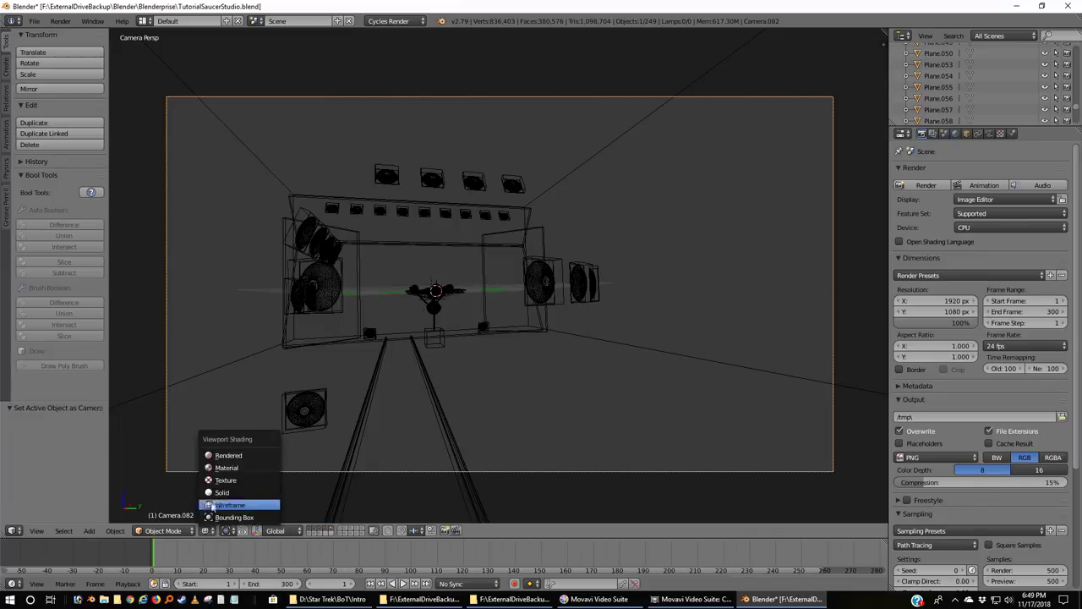
{"action": "left_click", "coordinate": [220, 469]}
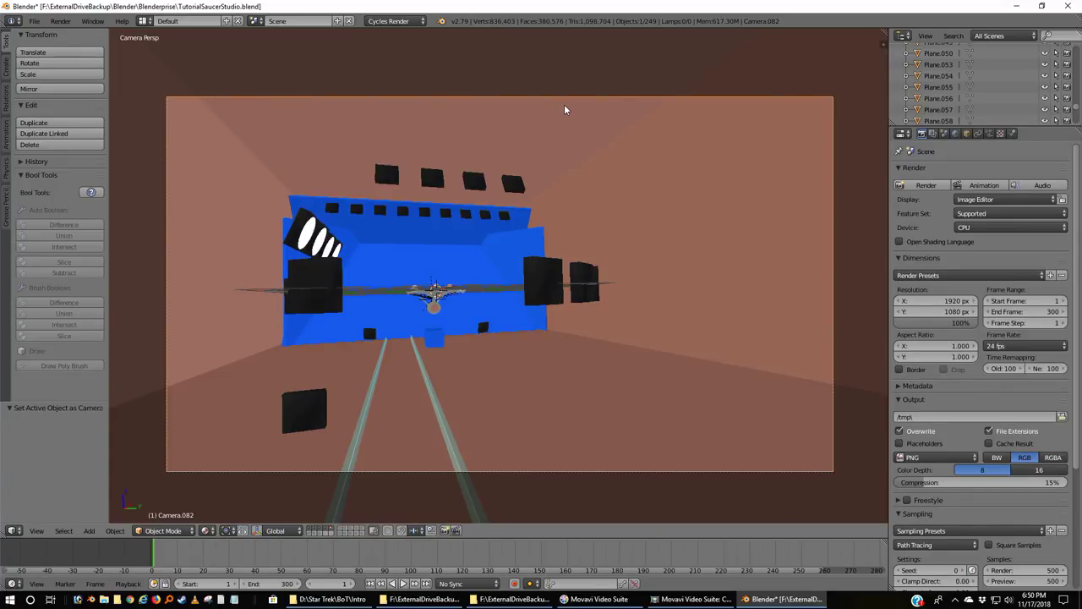
Return to the wireframe top view and insert a Location keyframe for the camera at frame 1.
{"action": "key", "text": "KP_7"}
{"action": "key", "text": "z"}
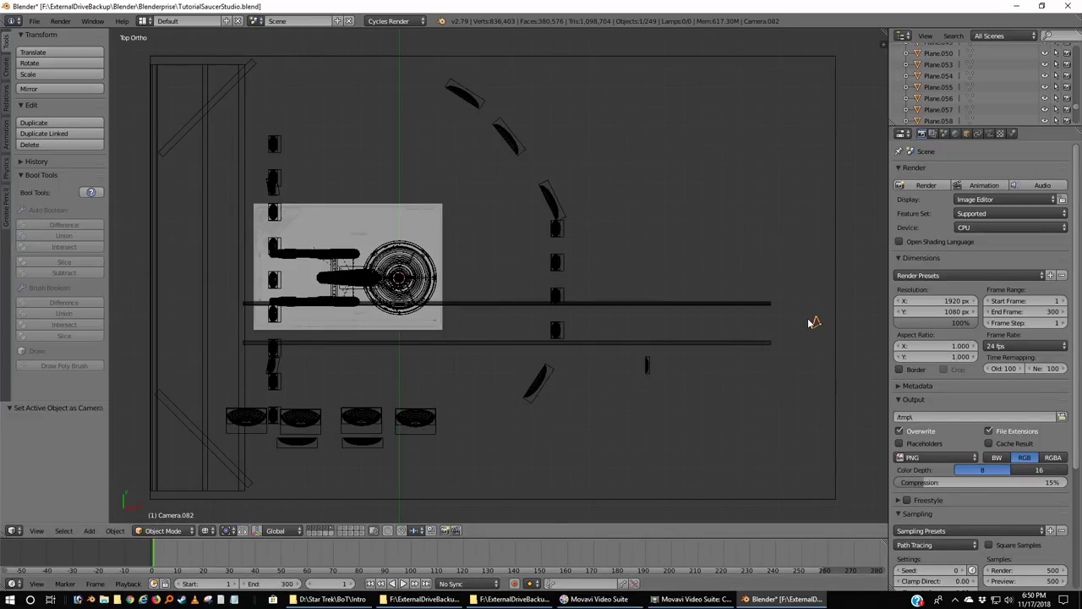
{"action": "left_click", "coordinate": [989, 132]}
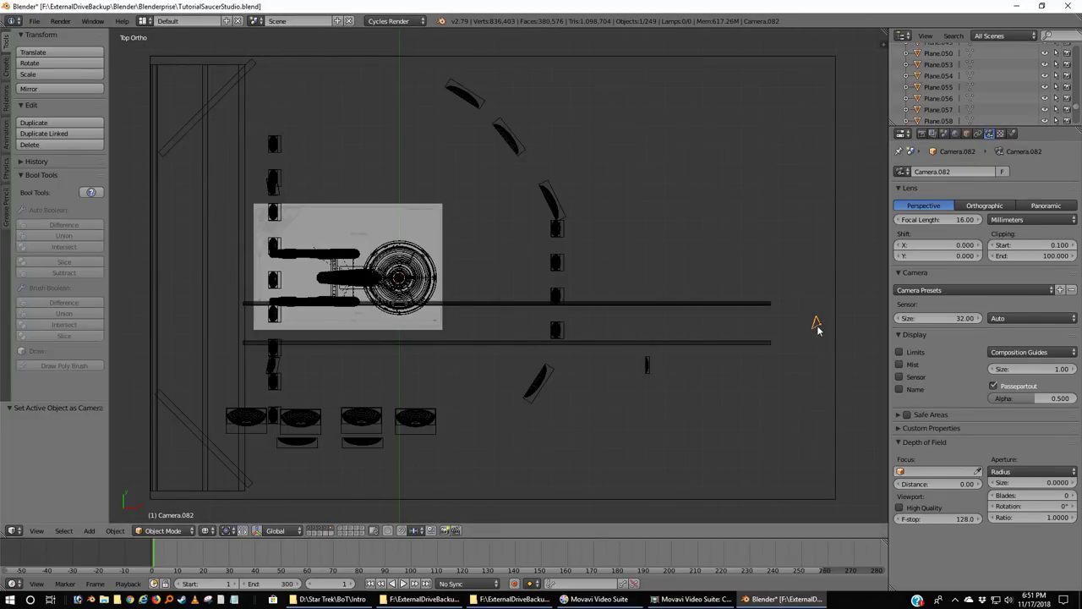
{"action": "key", "text": "i"}
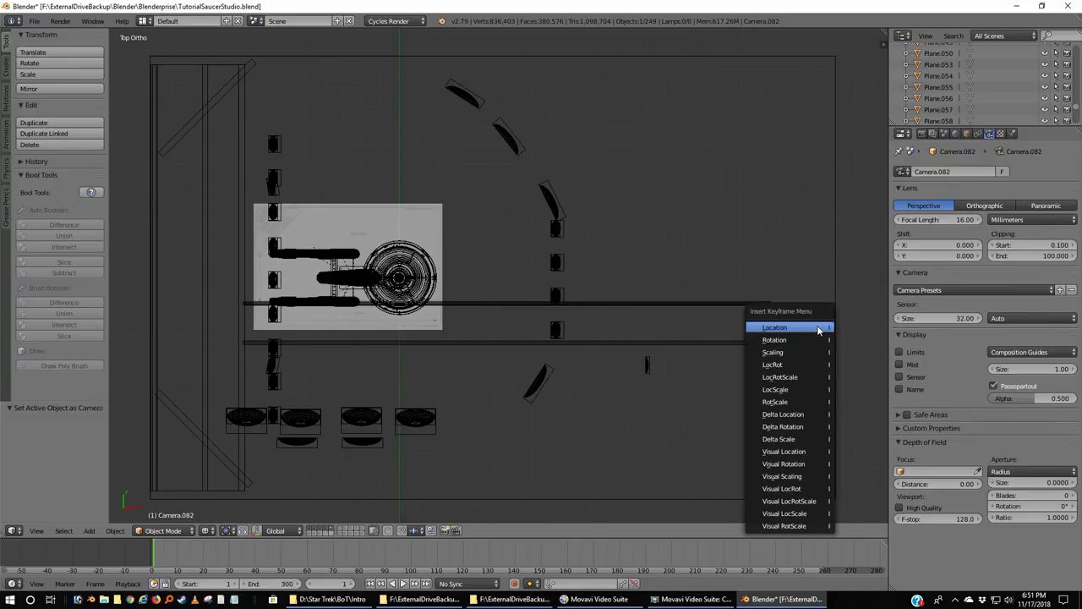
{"action": "left_click", "coordinate": [818, 328]}
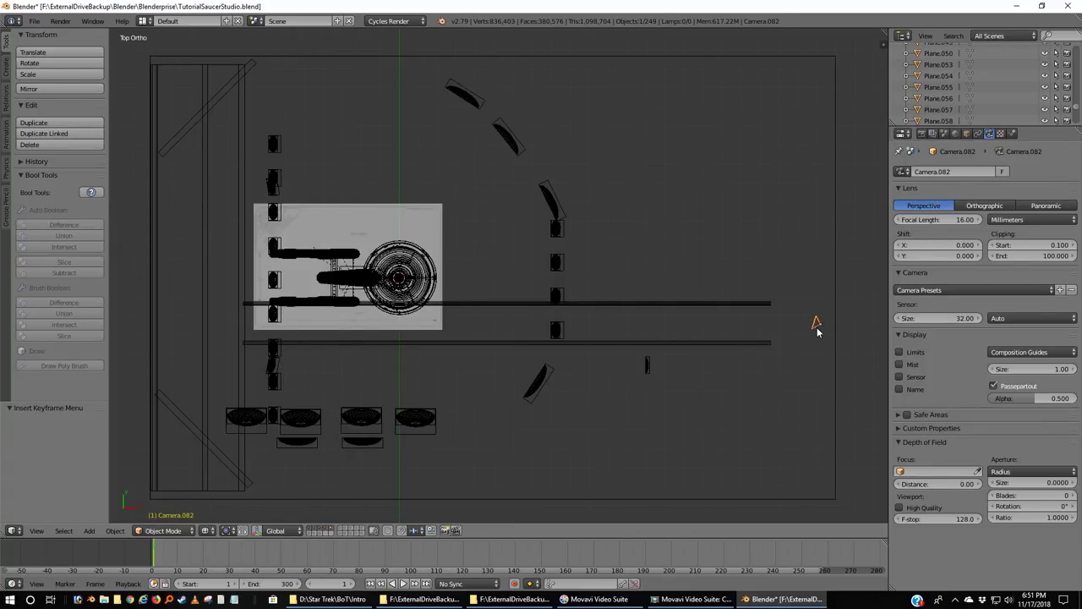
Apply the TV NTSC 4:3 render preset to the scene's dimensions and frame rate.
{"action": "left_click", "coordinate": [921, 133]}
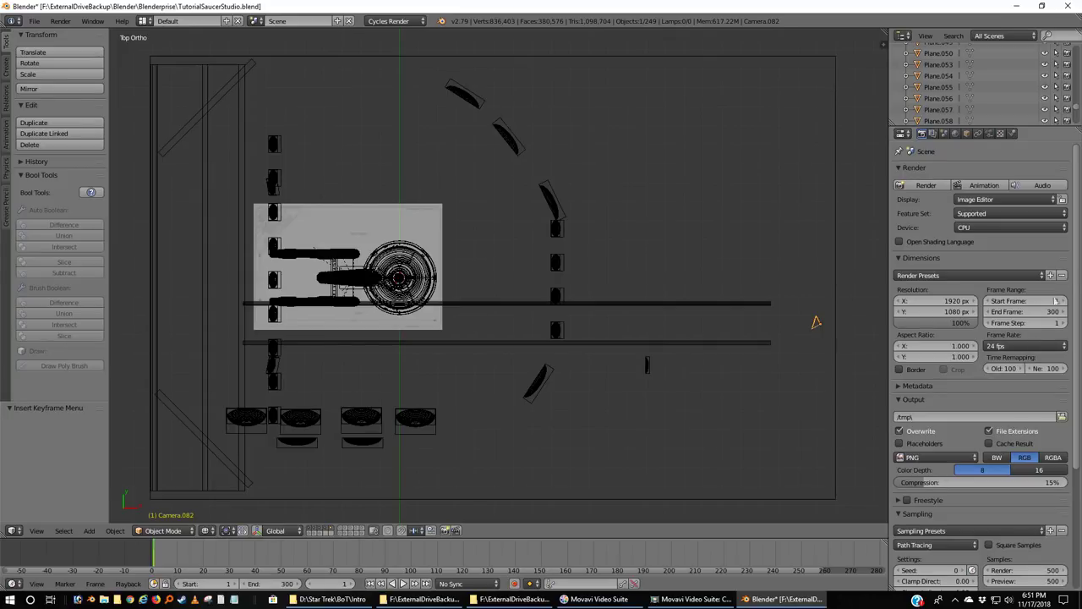
{"action": "left_click", "coordinate": [1013, 348]}
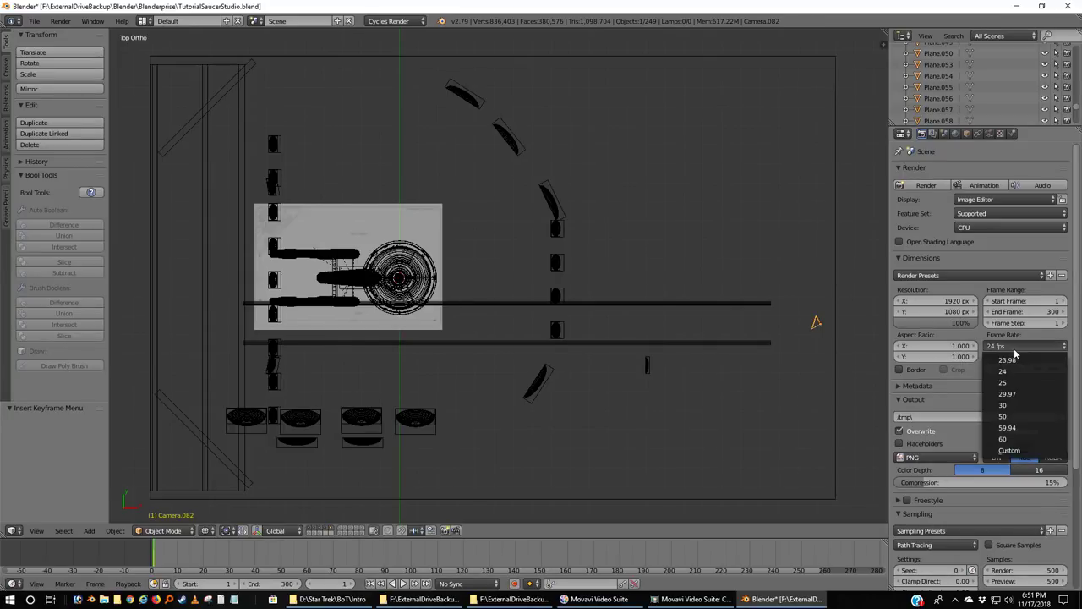
{"action": "left_click", "coordinate": [930, 274]}
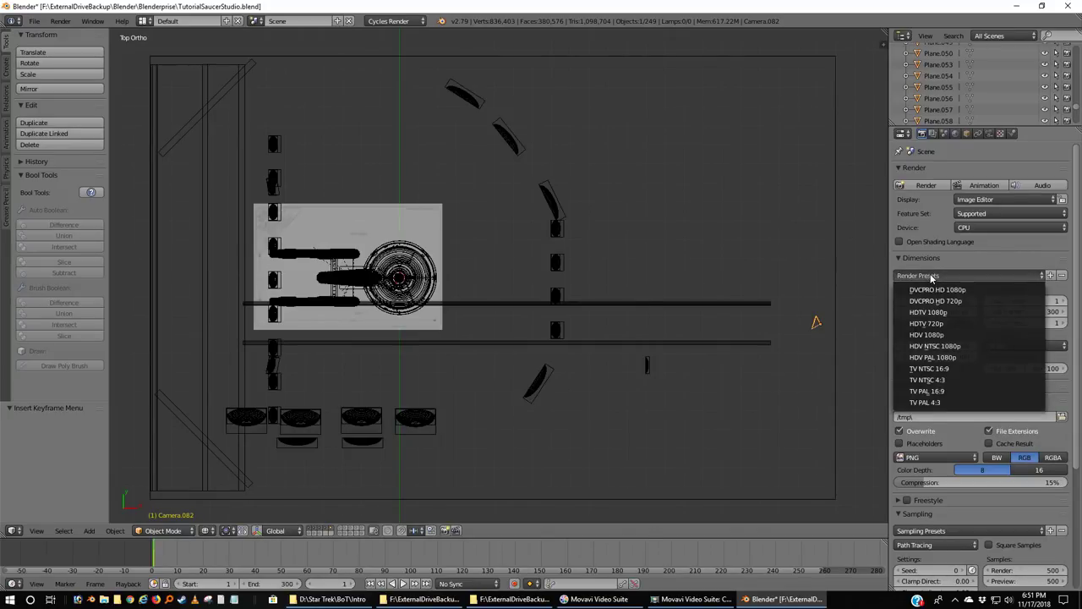
{"action": "left_click", "coordinate": [917, 385]}
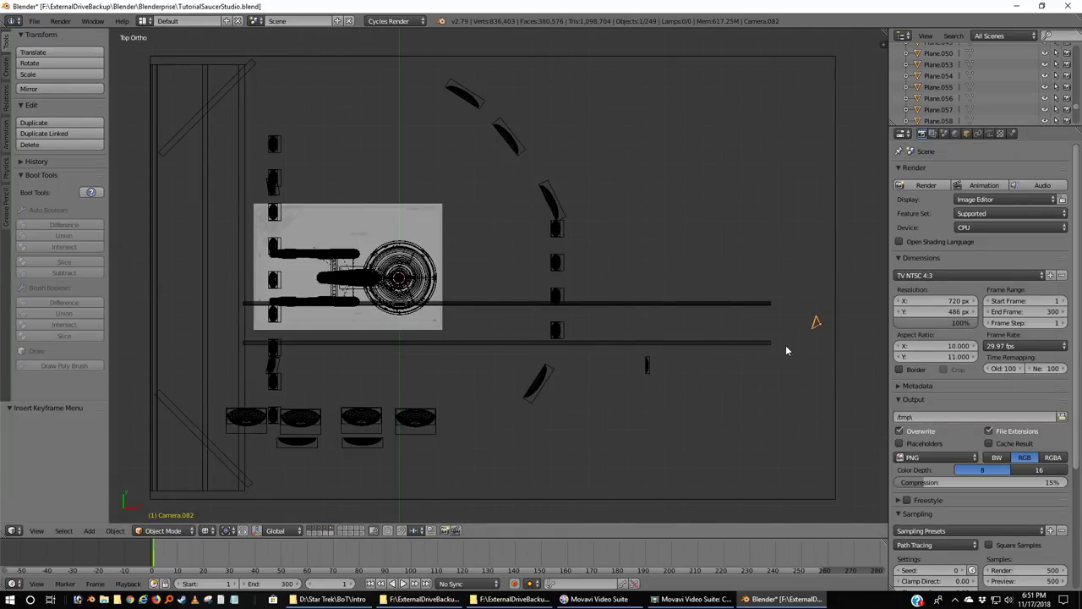
View the scene through the selected camera and enlarge the 3D view so the whole 4:3 frame fits.
{"action": "key", "text": "ctrl+KP_0"}
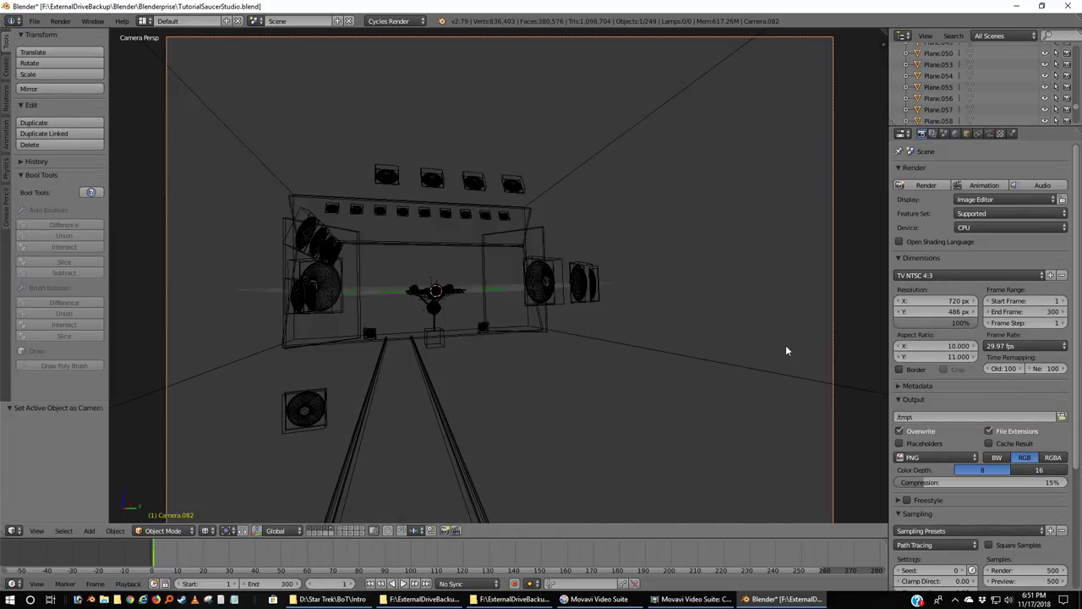
{"action": "scroll", "coordinate": [786, 345], "scroll_direction": "down", "scroll_amount": 2}
{"action": "scroll", "coordinate": [785, 345], "scroll_direction": "up", "scroll_amount": 2}
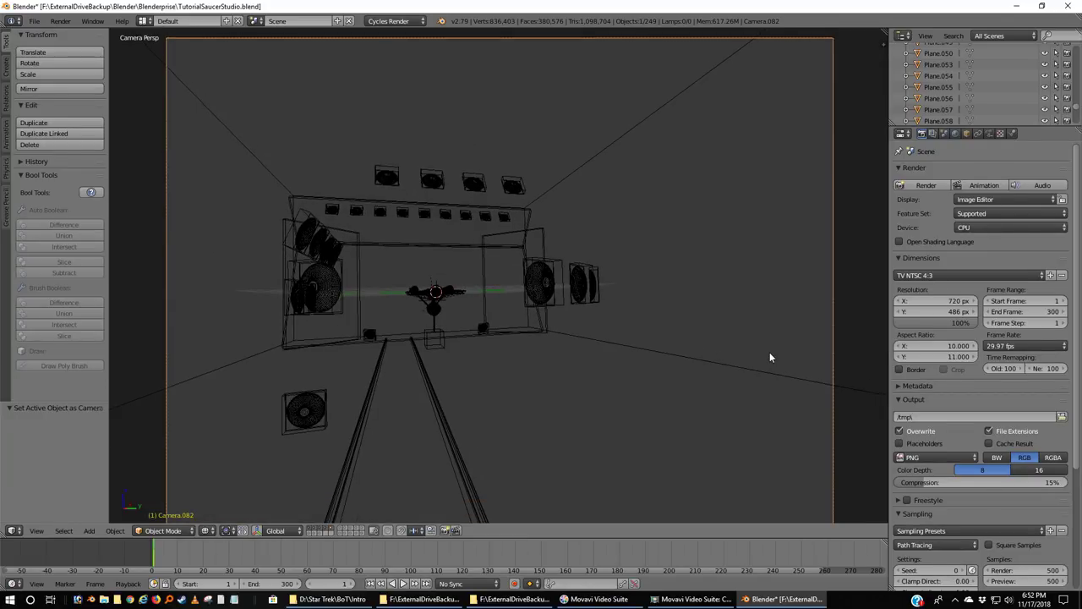
{"action": "middle_click_drag", "start_coordinate": [769, 351], "coordinate": [771, 339], "text": "shift"}
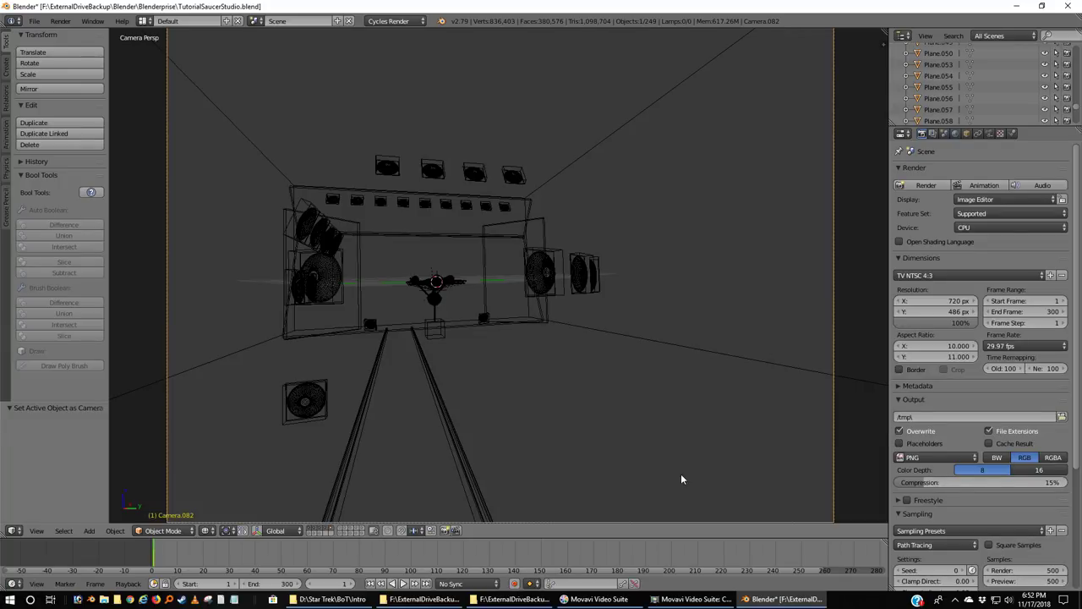
{"action": "mouse_move", "coordinate": [657, 524]}
{"action": "left_mouse_down"}
{"action": "mouse_move", "coordinate": [659, 547]}
{"action": "mouse_move", "coordinate": [664, 524]}
{"action": "left_mouse_up"}
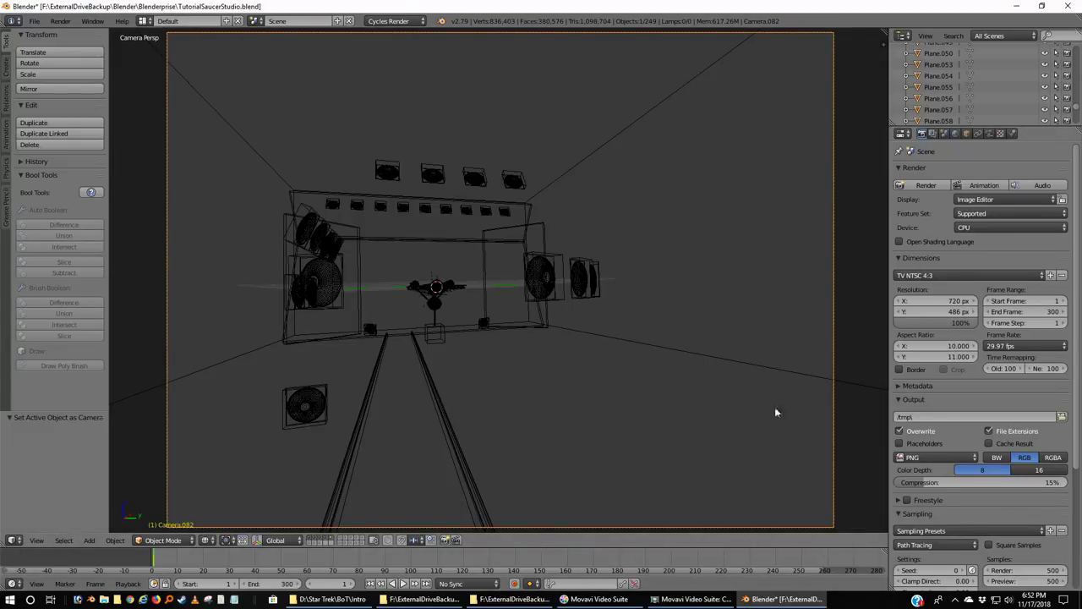
Preview the set through the active camera with Material shading.
{"action": "left_click", "coordinate": [214, 544]}
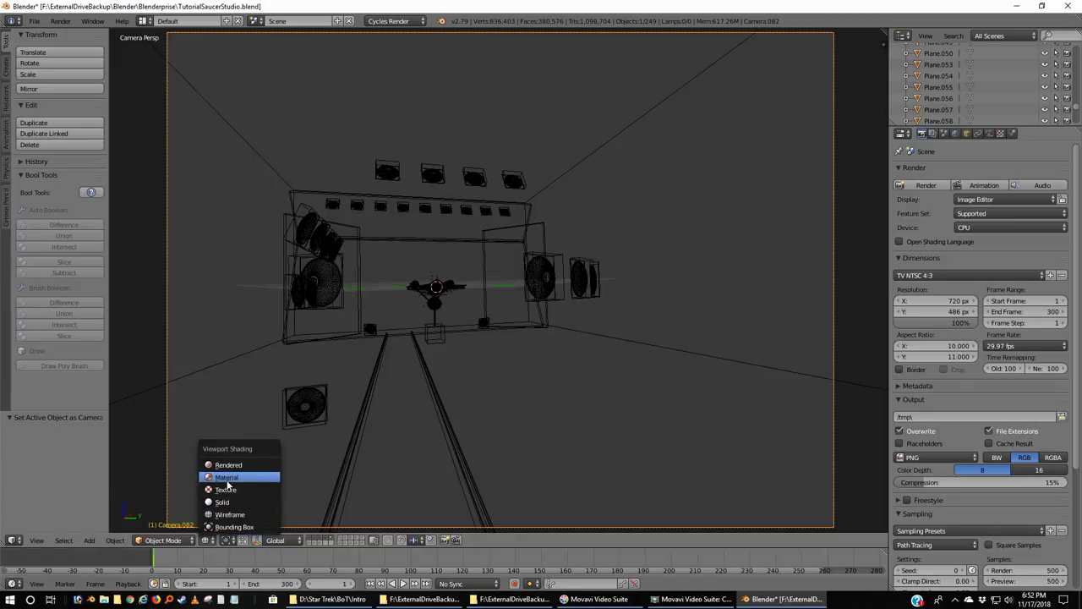
{"action": "left_click", "coordinate": [224, 484]}
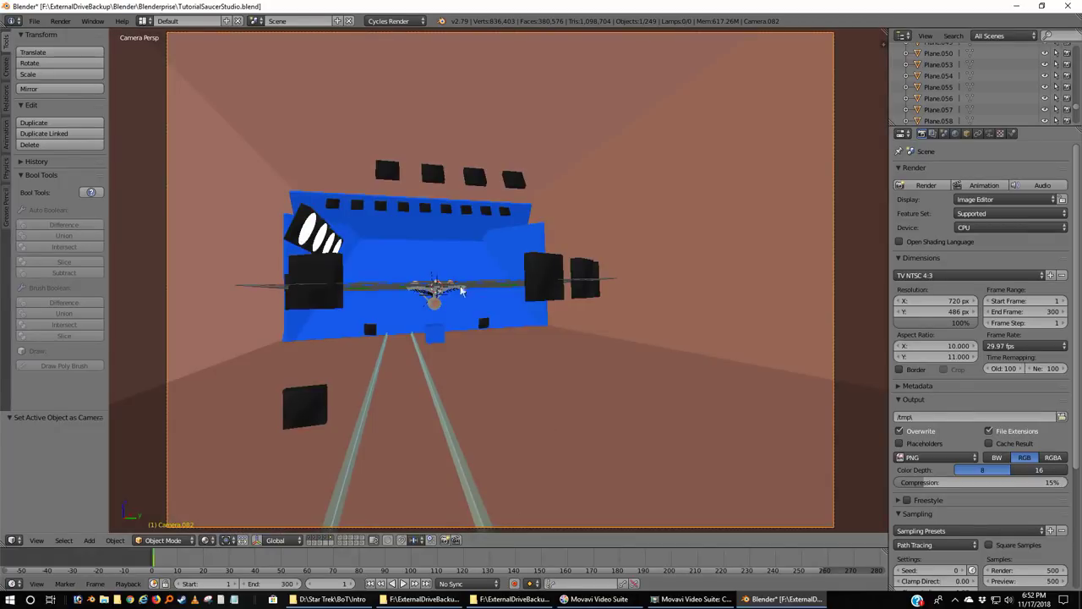
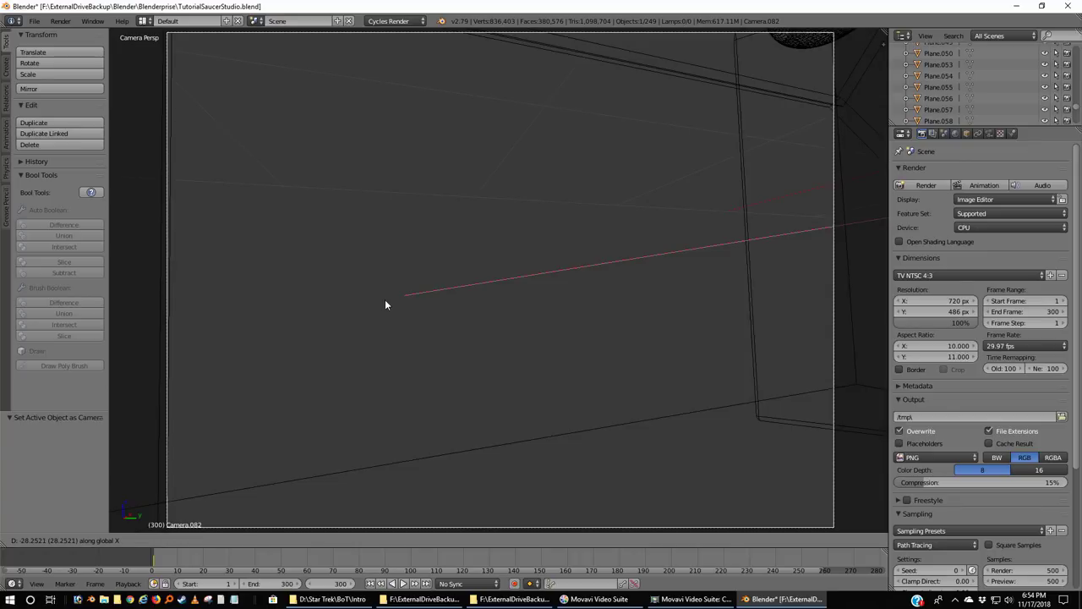
Move the camera about -29.3 along global X at frame 300 and insert a Location keyframe there.
{"action": "left_click", "coordinate": [385, 304]}
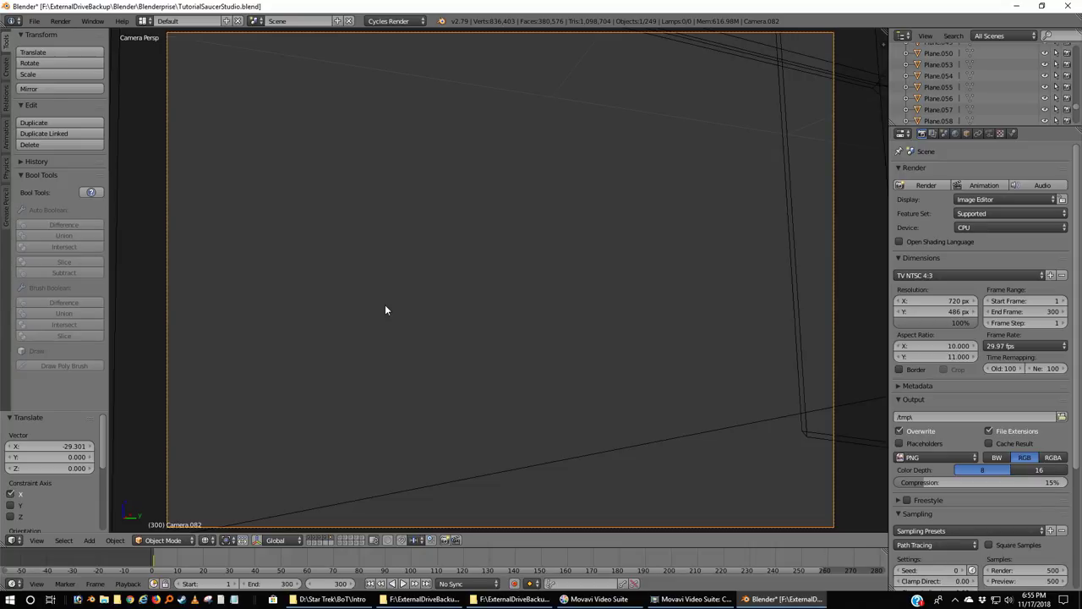
{"action": "key", "text": "i"}
{"action": "left_click", "coordinate": [386, 306]}
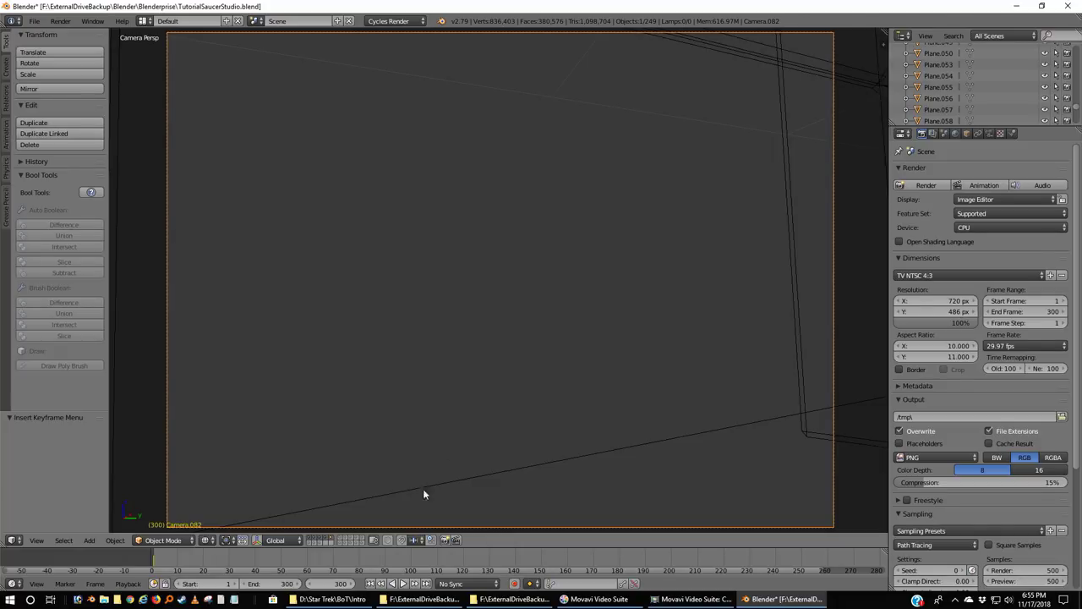
Play the camera move from frame 1 through its full range and stop the playback.
{"action": "left_click", "coordinate": [369, 584]}
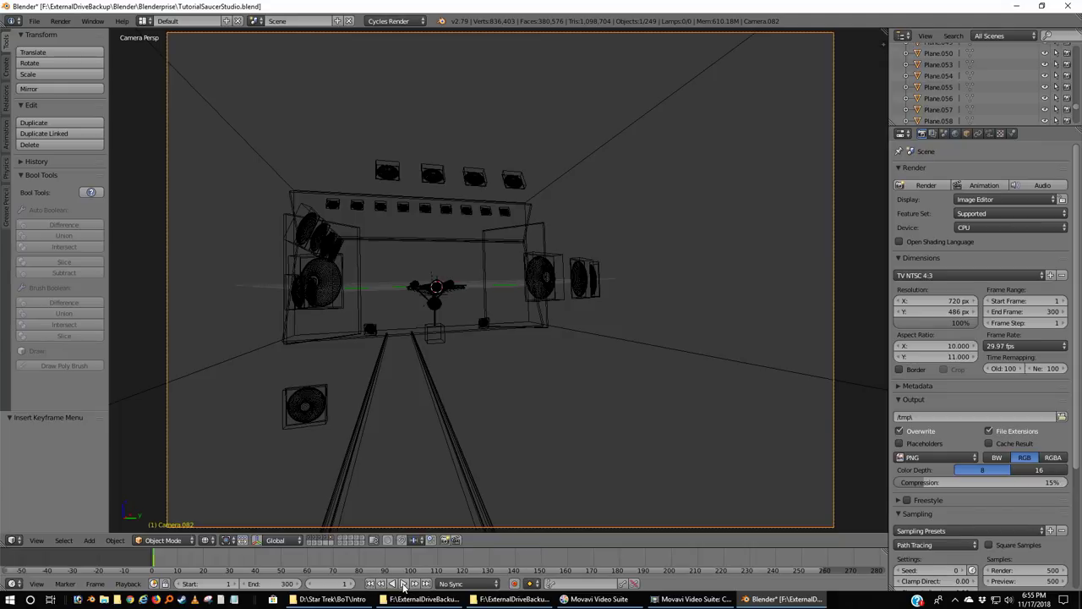
{"action": "left_click", "coordinate": [404, 584]}
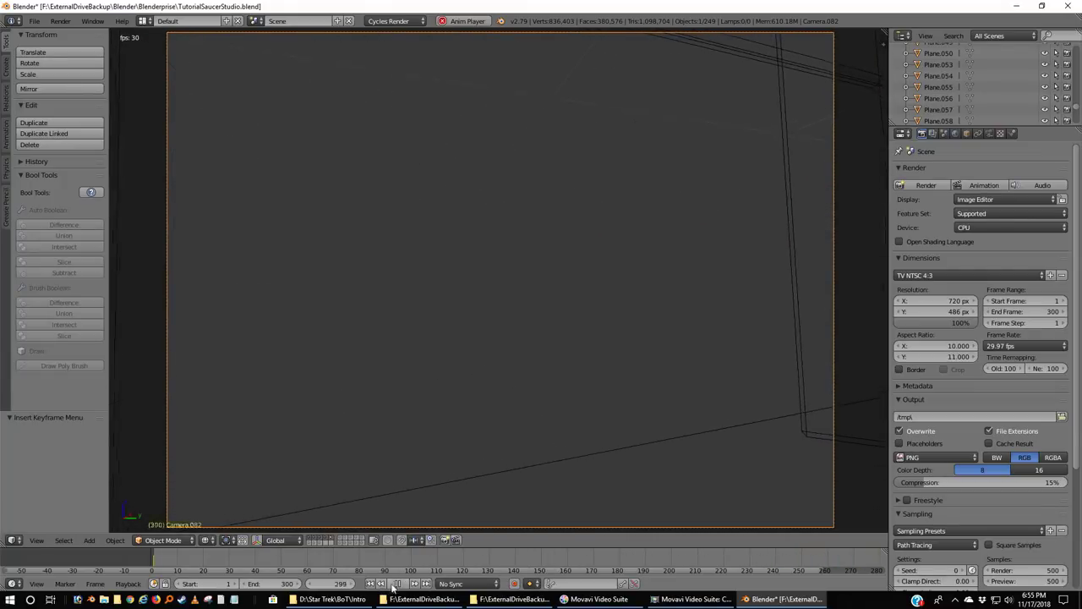
{"action": "left_click", "coordinate": [391, 583]}
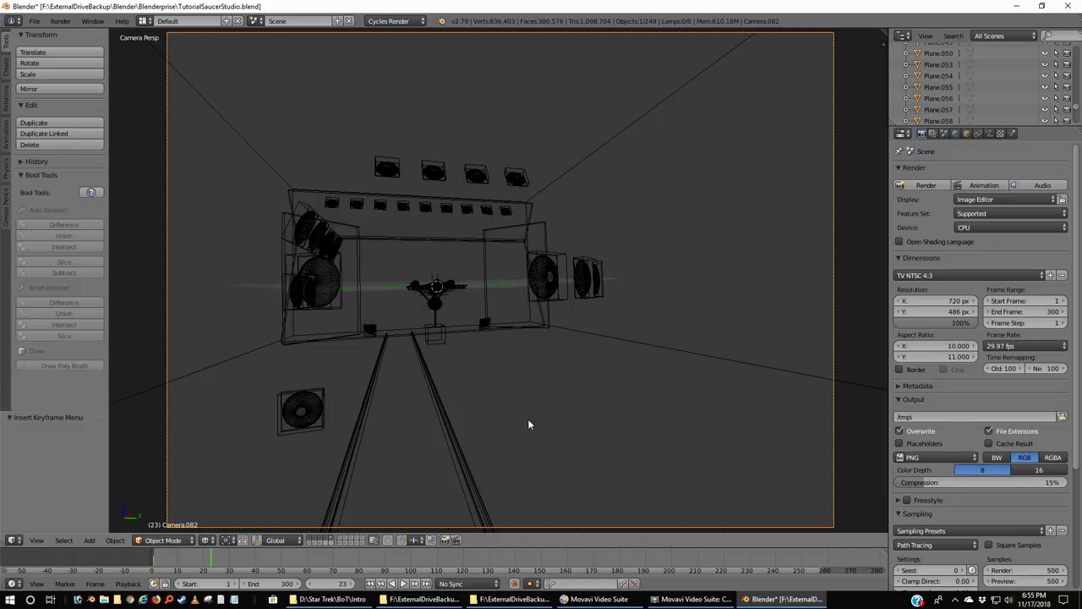
Start the Screencast Keys display in the Animation layout's 3D view and return to the Default layout.
{"action": "key", "text": "ctrl+Left"}
{"action": "key", "text": "ctrl+Left"}
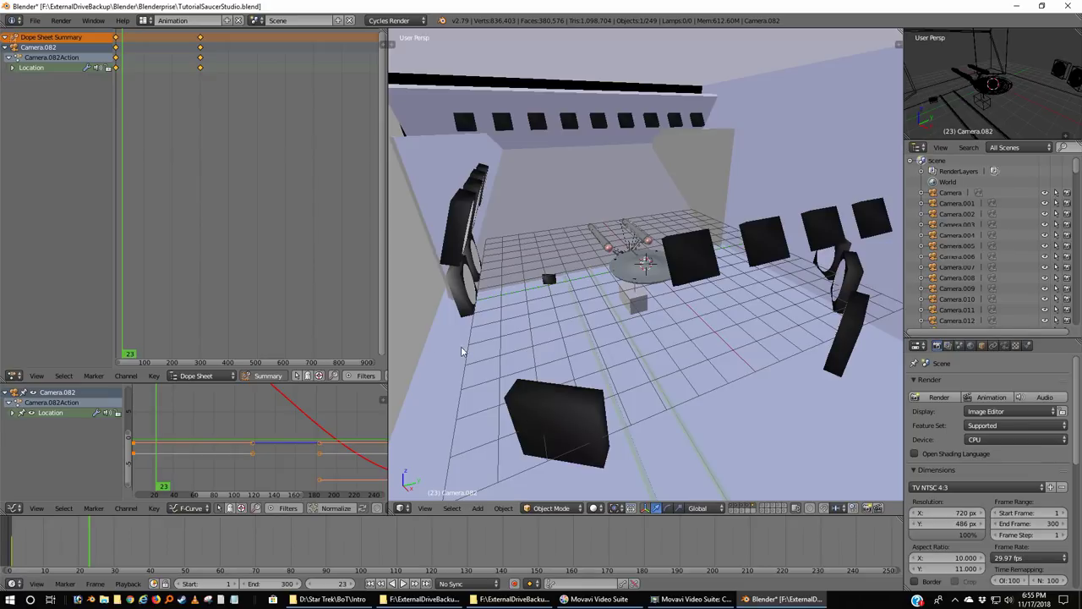
{"action": "key", "text": "n"}
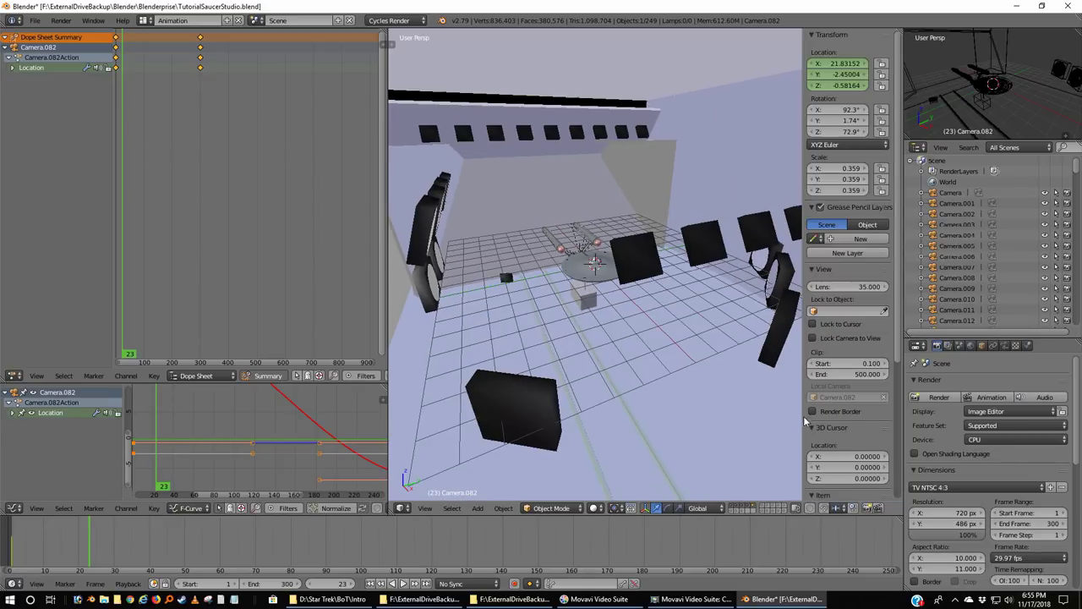
{"action": "scroll", "coordinate": [836, 424], "scroll_direction": "down", "scroll_amount": 5}
{"action": "left_click", "coordinate": [841, 487]}
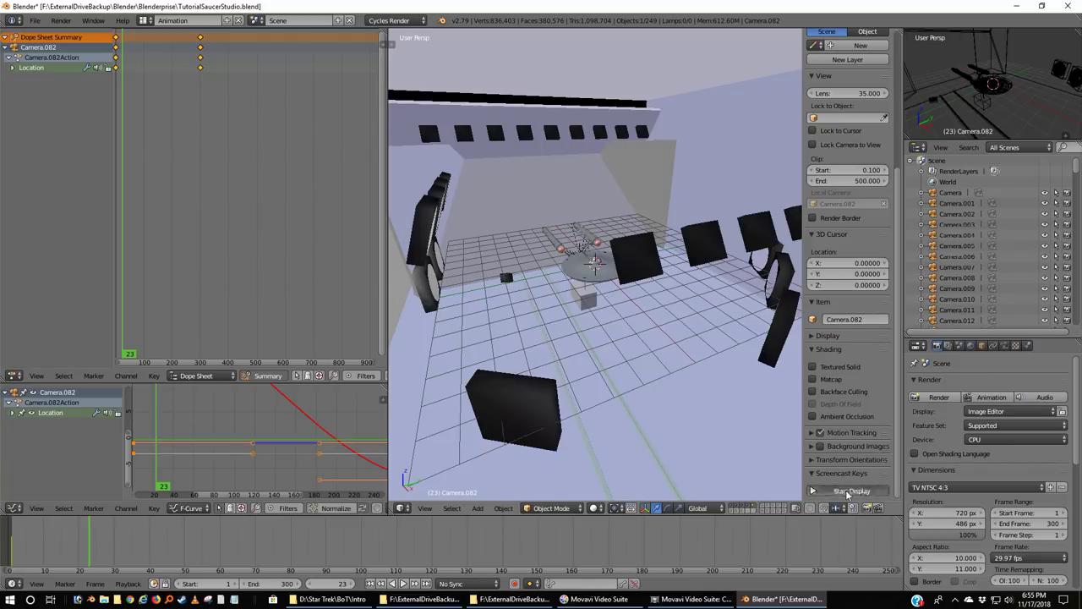
{"action": "scroll", "coordinate": [666, 406], "scroll_direction": "up", "scroll_amount": 2}
{"action": "middle_click_drag", "start_coordinate": [666, 406], "coordinate": [666, 406]}
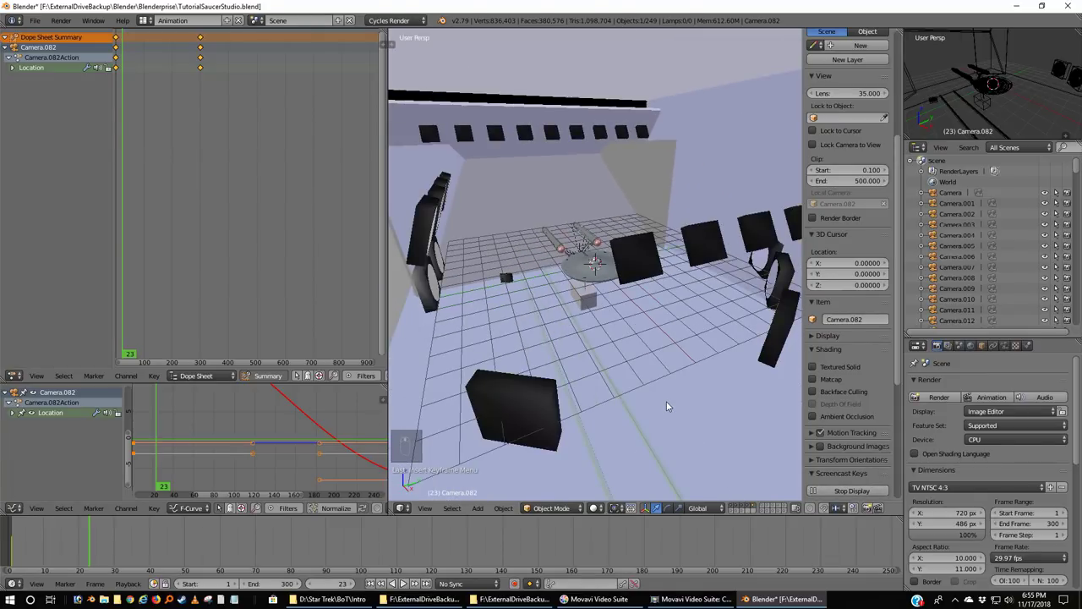
{"action": "key", "text": "ctrl+Right"}
{"action": "key", "text": "ctrl+Right"}
{"action": "key", "text": "ctrl+Right"}
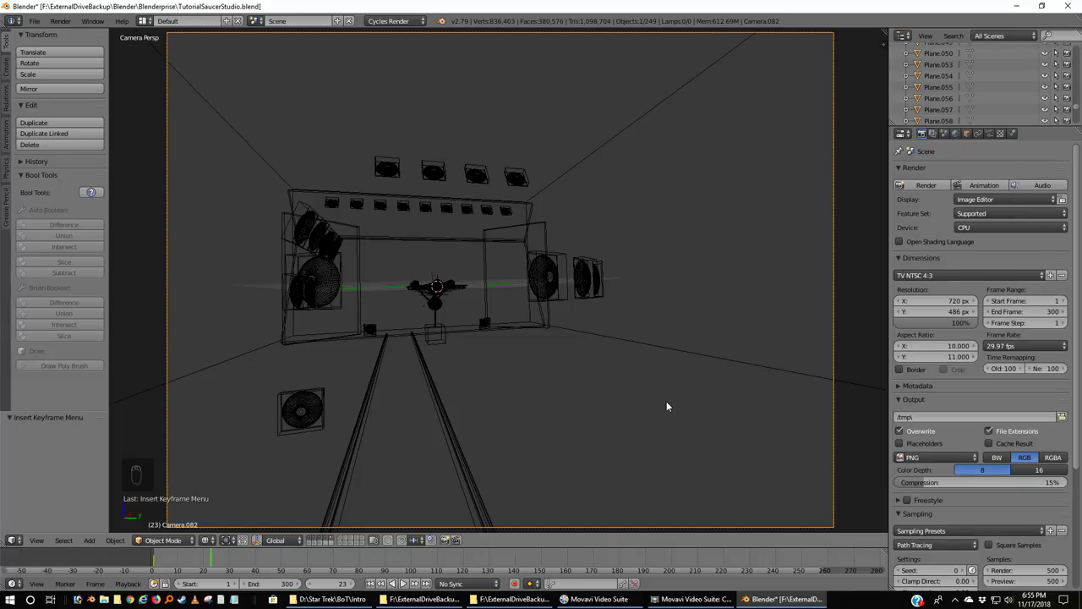
In the Animation layout's graph editor, set the camera's location keyframes to Linear interpolation.
{"action": "key", "text": "ctrl+Left"}
{"action": "key", "text": "ctrl+Left"}
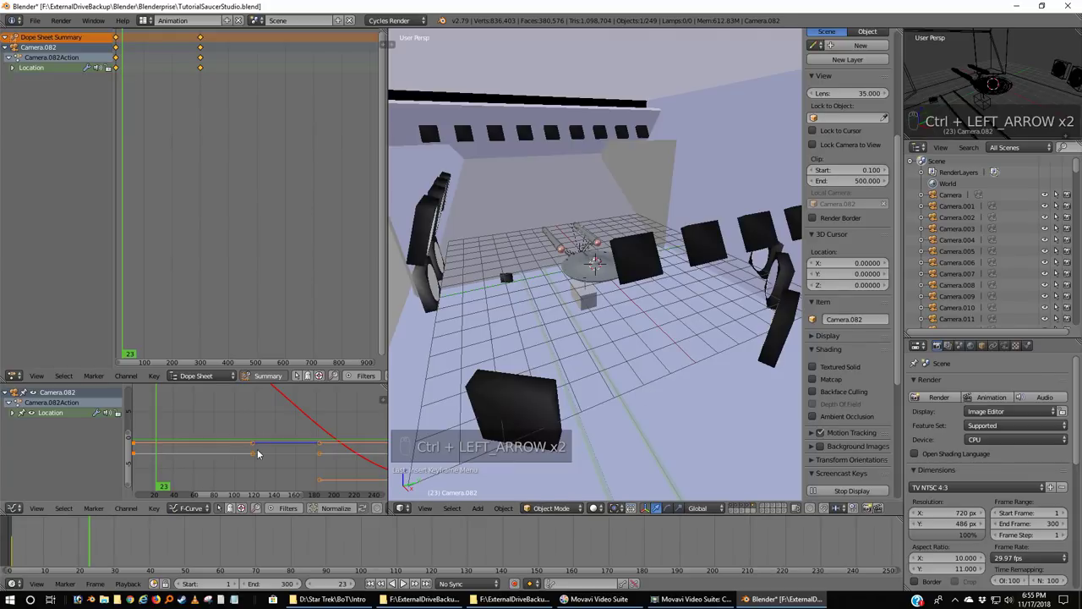
{"action": "scroll", "coordinate": [259, 453], "scroll_direction": "down", "scroll_amount": 4}
{"action": "scroll", "coordinate": [259, 453], "scroll_direction": "down", "scroll_amount": 2}
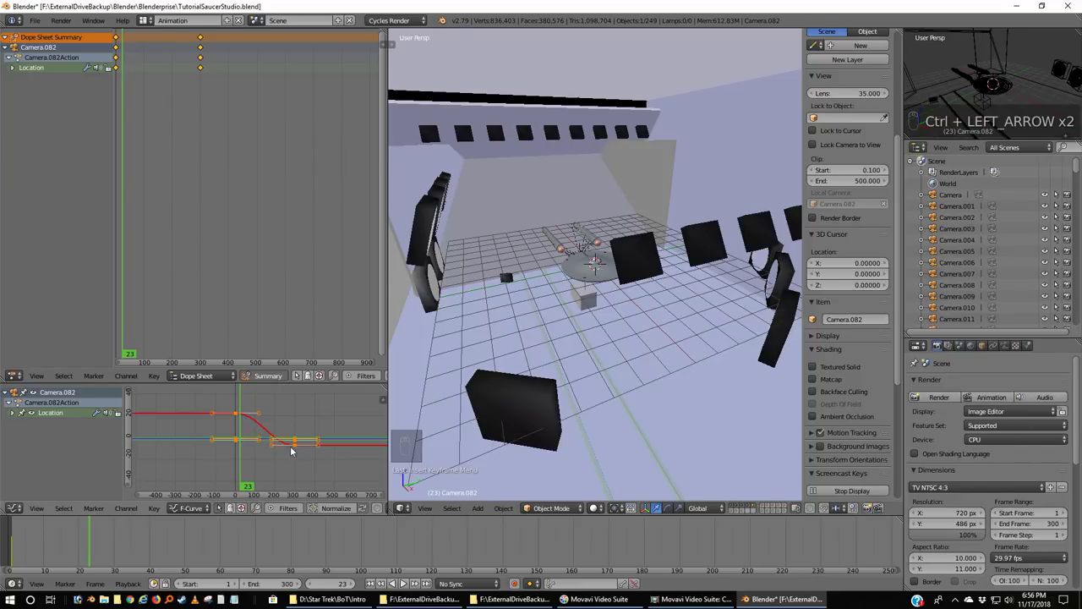
{"action": "left_click", "coordinate": [155, 508]}
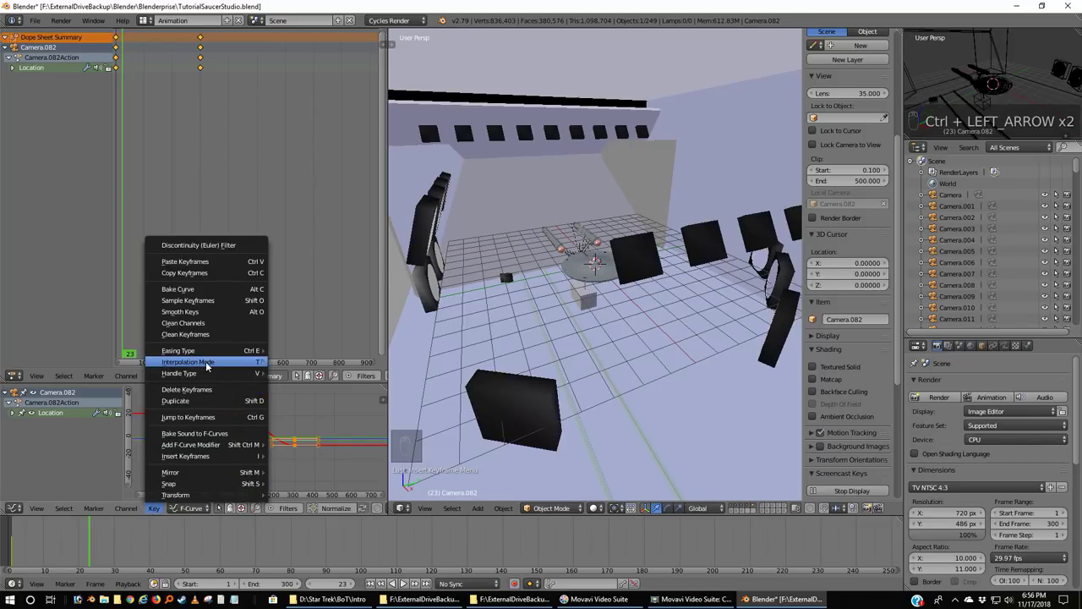
{"action": "mouse_move", "coordinate": [206, 364]}
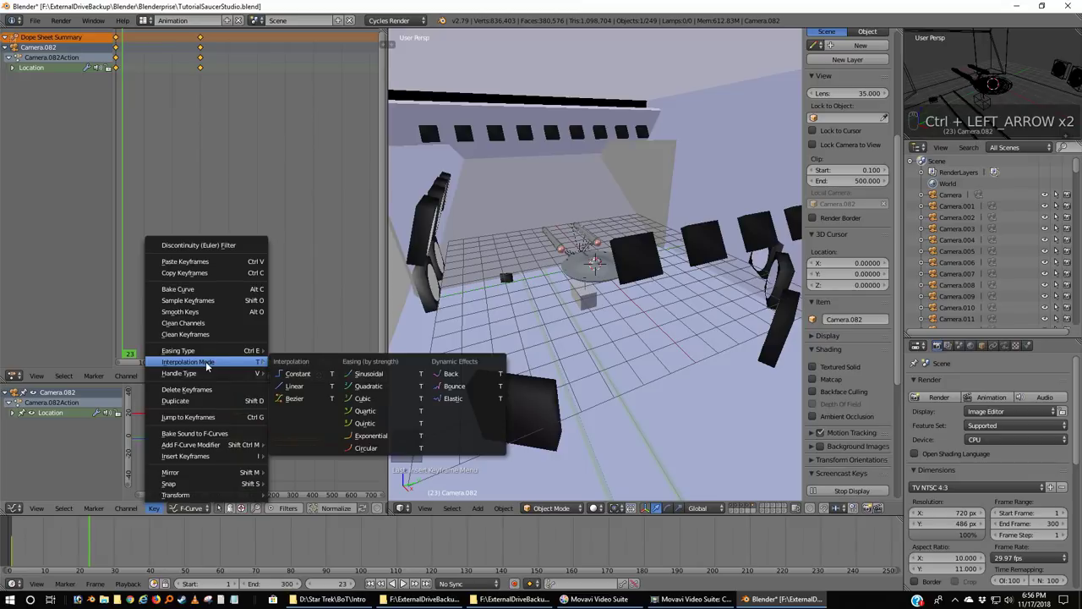
{"action": "left_click", "coordinate": [296, 388]}
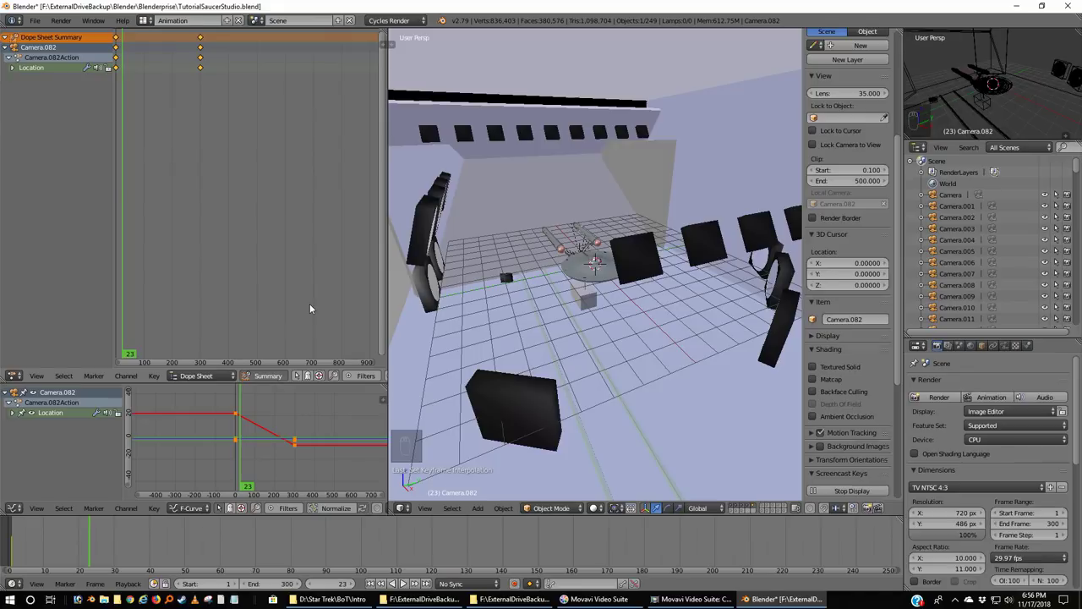
Replay the linear camera move from frame 1 in the Default layout, stop it and return to the first frame.
{"action": "key", "text": "ctrl+Right"}
{"action": "key", "text": "ctrl+Right"}
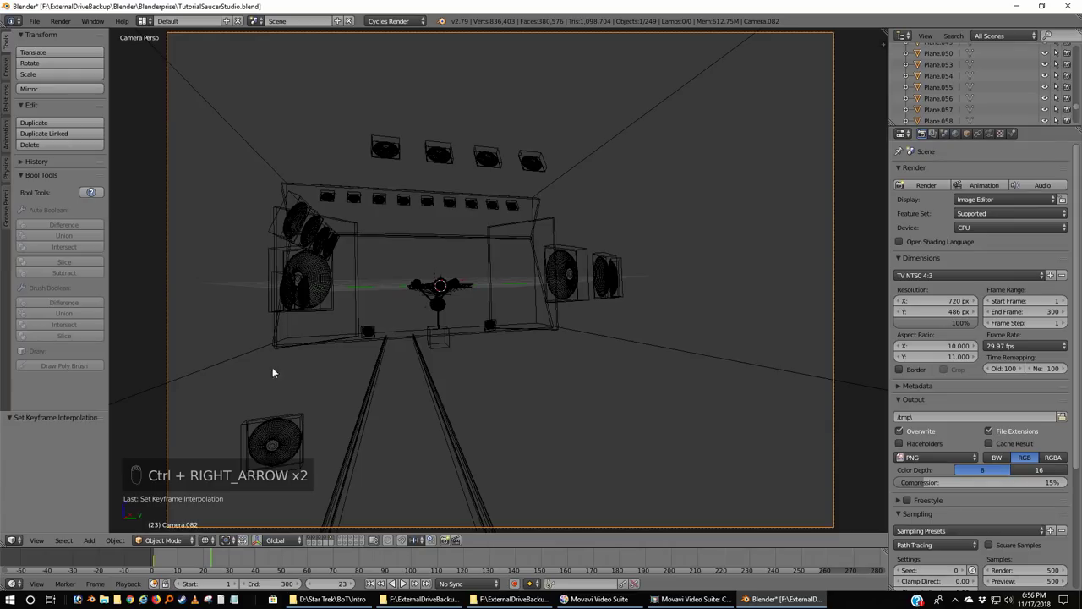
{"action": "left_click", "coordinate": [370, 583]}
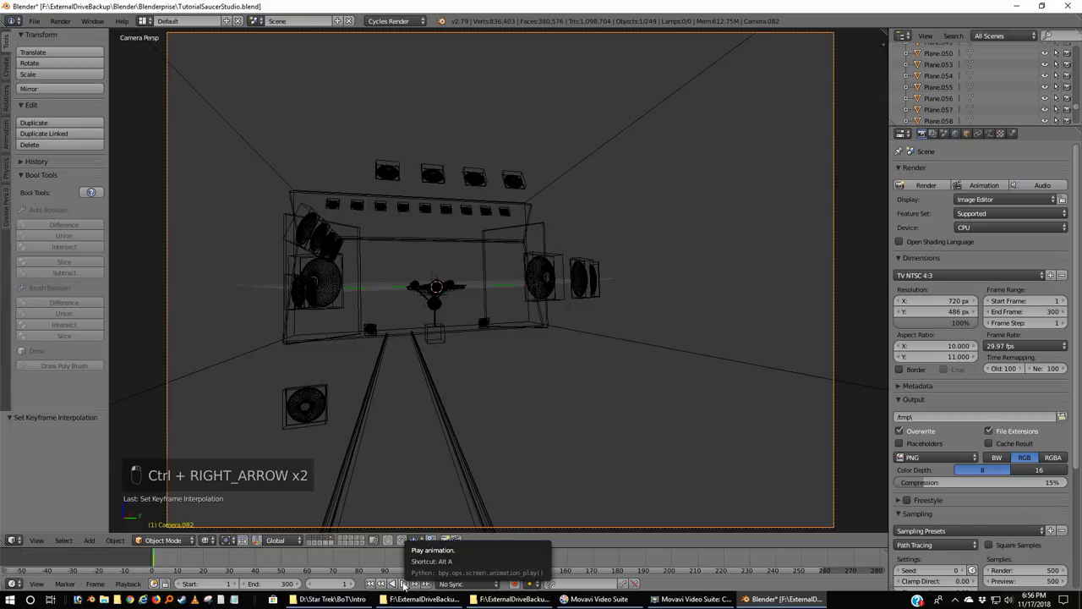
{"action": "left_click", "coordinate": [403, 583]}
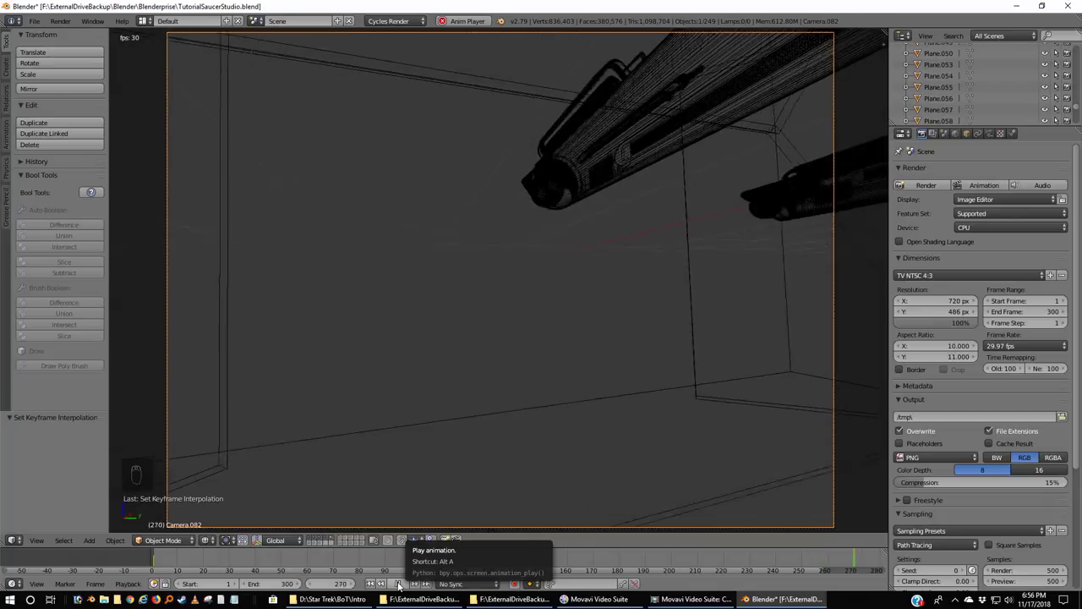
{"action": "left_click", "coordinate": [399, 585]}
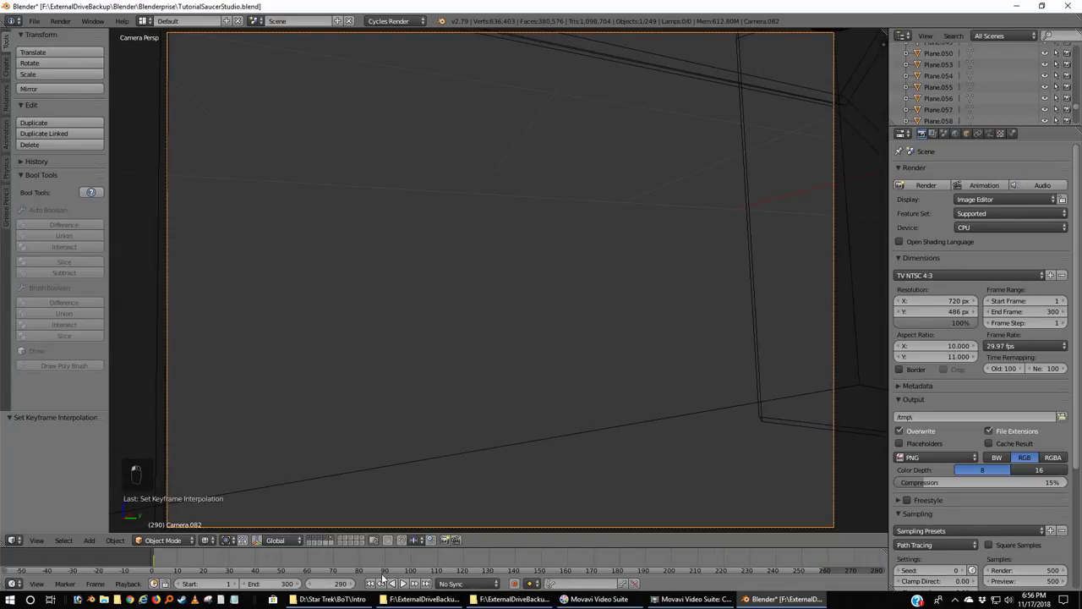
{"action": "left_click", "coordinate": [370, 583]}
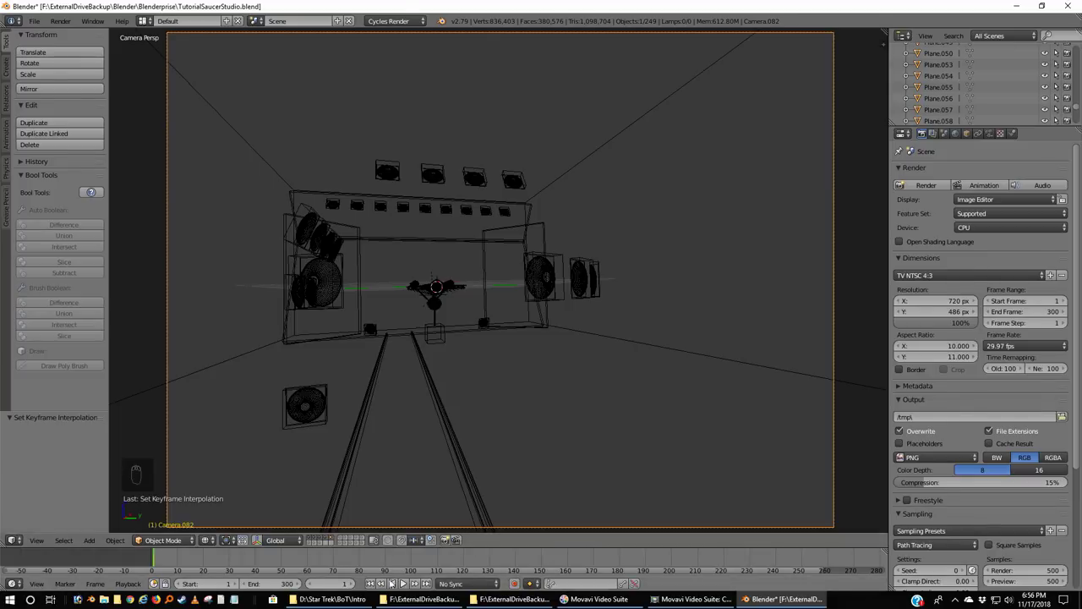
{"action": "left_click", "coordinate": [288, 584]}
{"action": "type", "text": "265"}
{"action": "key", "text": "Return"}
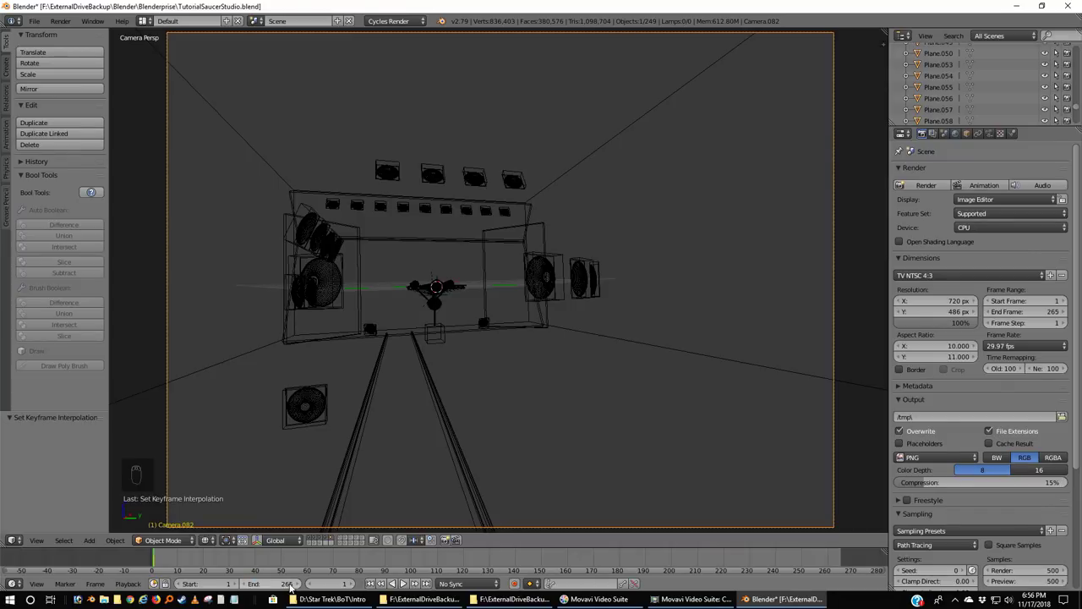
{"action": "left_click", "coordinate": [288, 584]}
{"action": "type", "text": "265"}
{"action": "type", "text": "30"}
{"action": "type", "text": "0"}
{"action": "key", "text": "Return"}
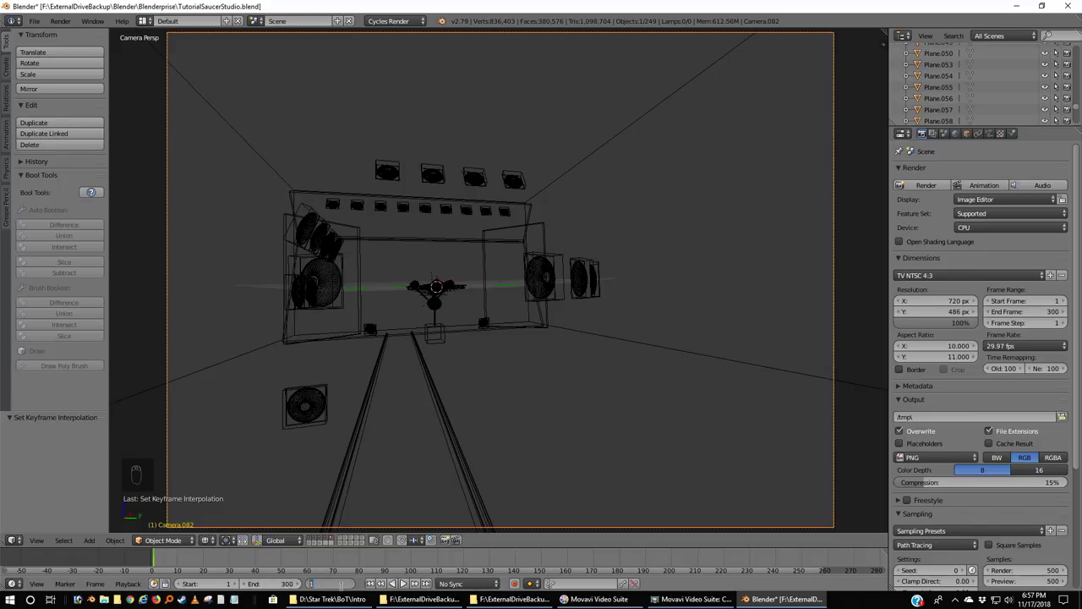
Check the camera's framing of the ship at frames 265, 260, 240 and 230.
{"action": "type", "text": "265"}
{"action": "key", "text": "Return"}
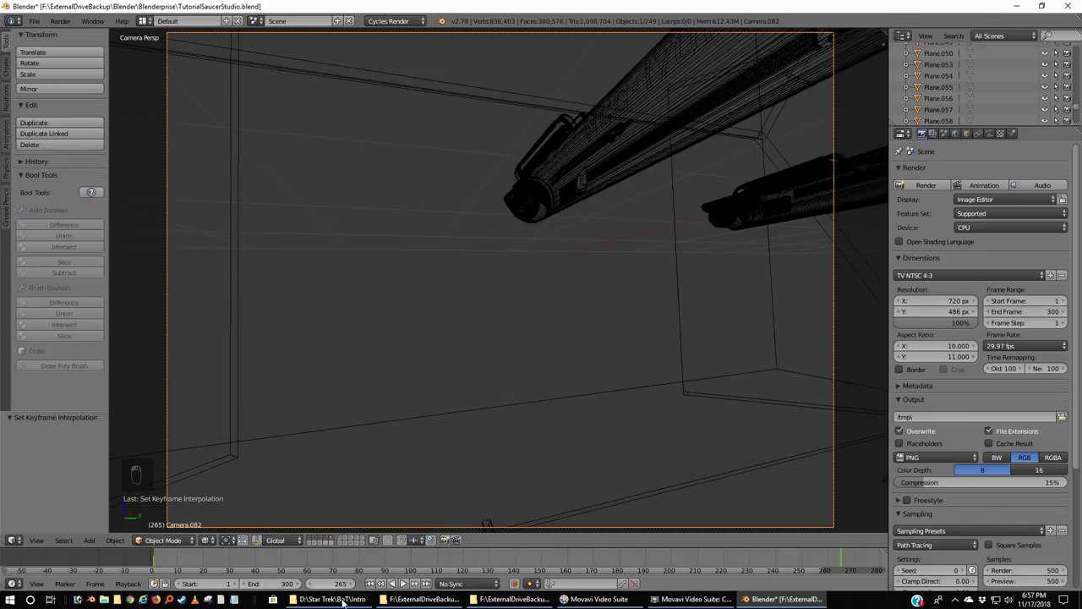
{"action": "left_click", "coordinate": [341, 583]}
{"action": "type", "text": "260"}
{"action": "key", "text": "Return"}
{"action": "left_click", "coordinate": [340, 583]}
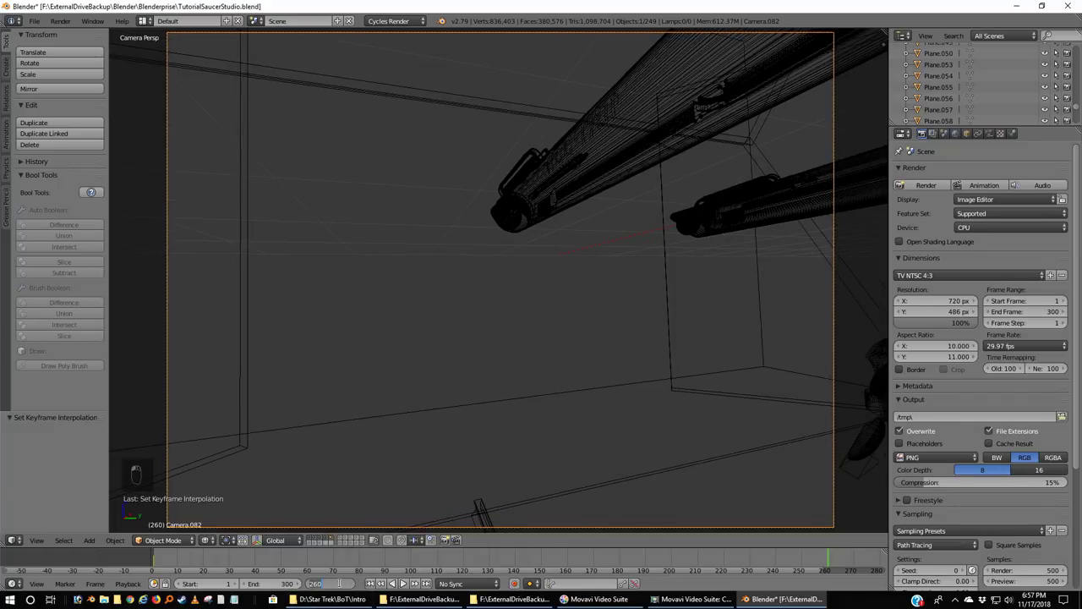
{"action": "type", "text": "240"}
{"action": "key", "text": "Return"}
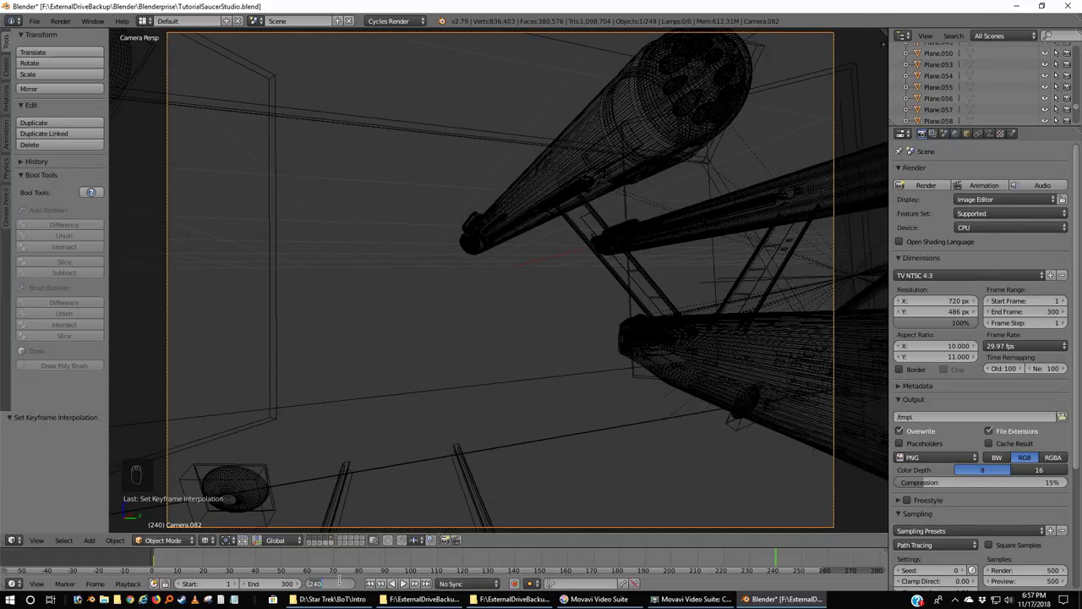
{"action": "left_click", "coordinate": [338, 581]}
{"action": "type", "text": "230"}
{"action": "key", "text": "Return"}
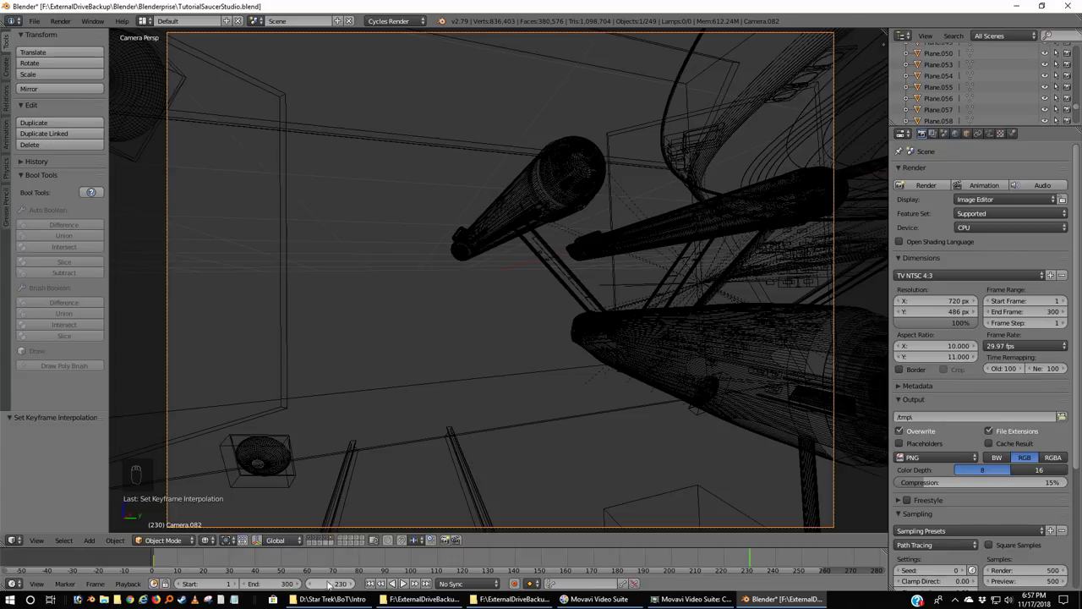
Scrub the animation back to frame 182 and preview the camera view with Rendered shading.
{"action": "left_click_drag", "start_coordinate": [314, 585], "coordinate": [184, 585]}
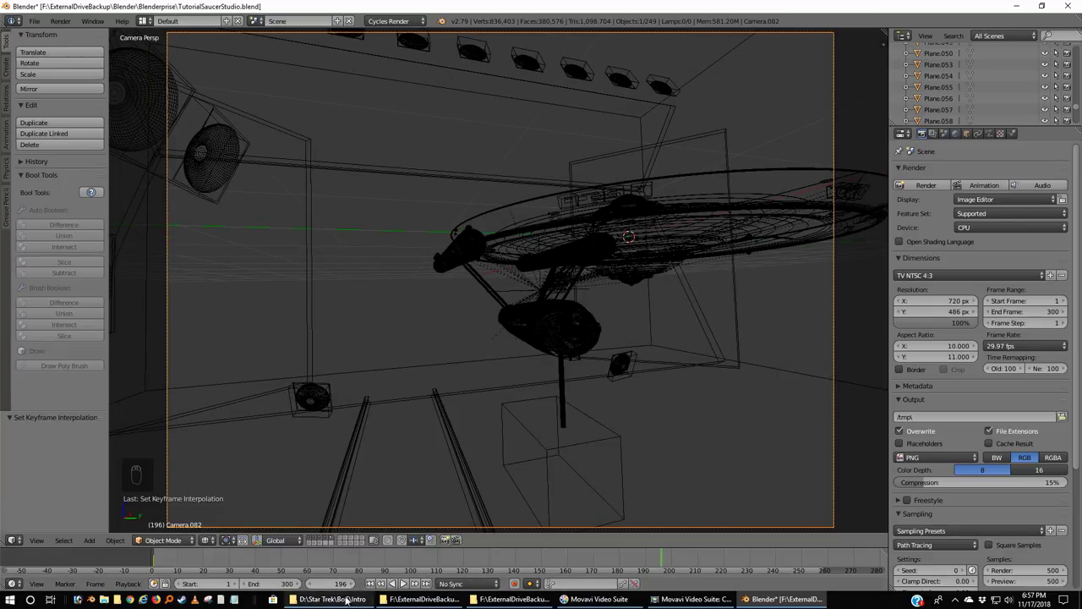
{"action": "left_click_drag", "start_coordinate": [346, 590], "coordinate": [299, 589]}
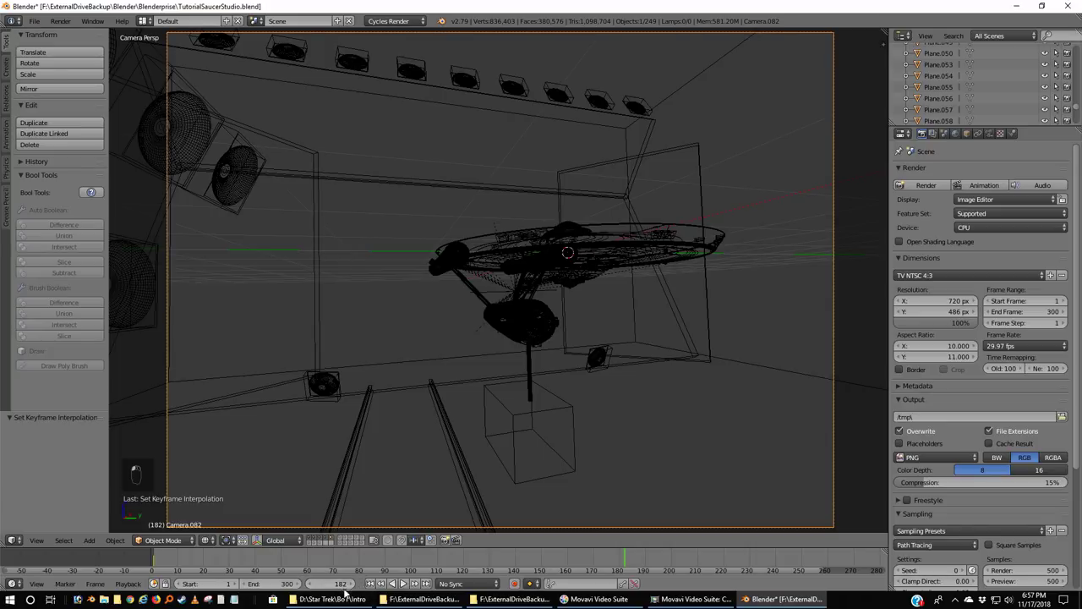
{"action": "left_click", "coordinate": [207, 540]}
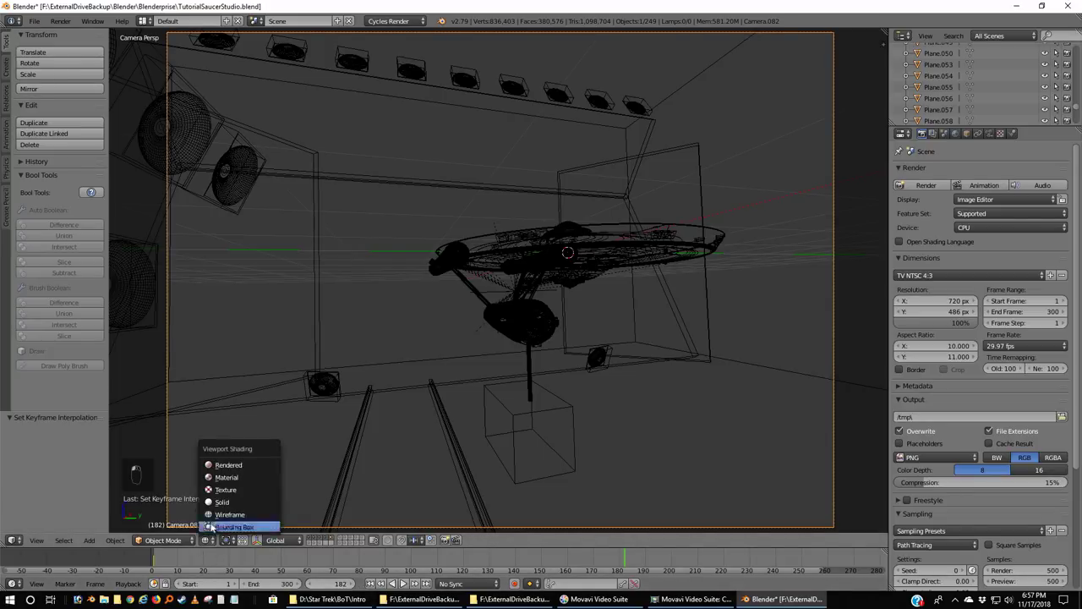
{"action": "left_click", "coordinate": [222, 466]}
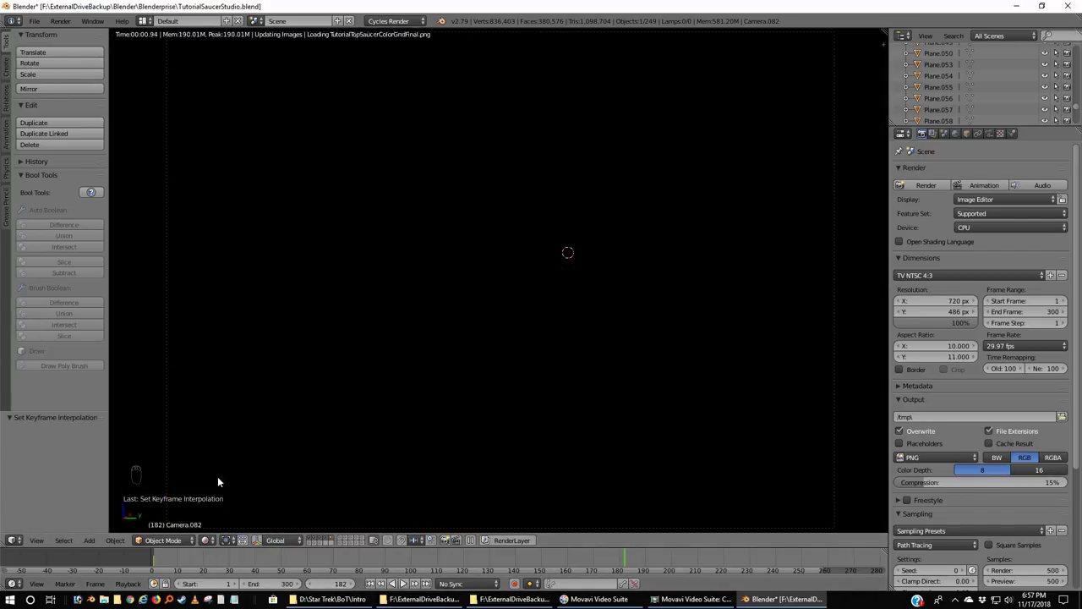
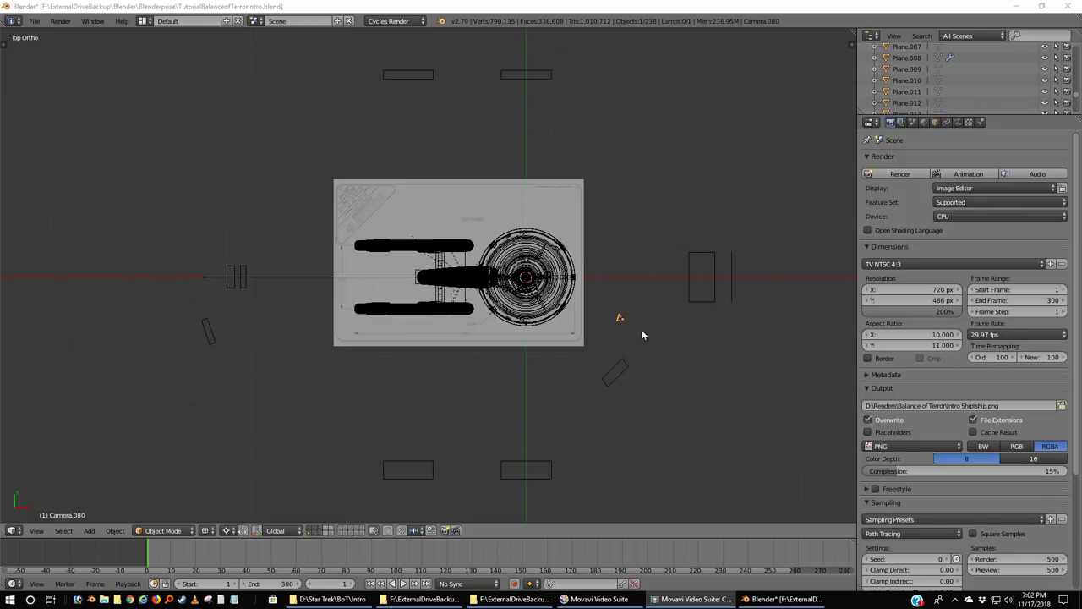
Check the close-up camera's placement beside the ship in top, front and right views, and make it the active camera.
{"action": "scroll", "coordinate": [658, 345], "scroll_direction": "up", "scroll_amount": 3}
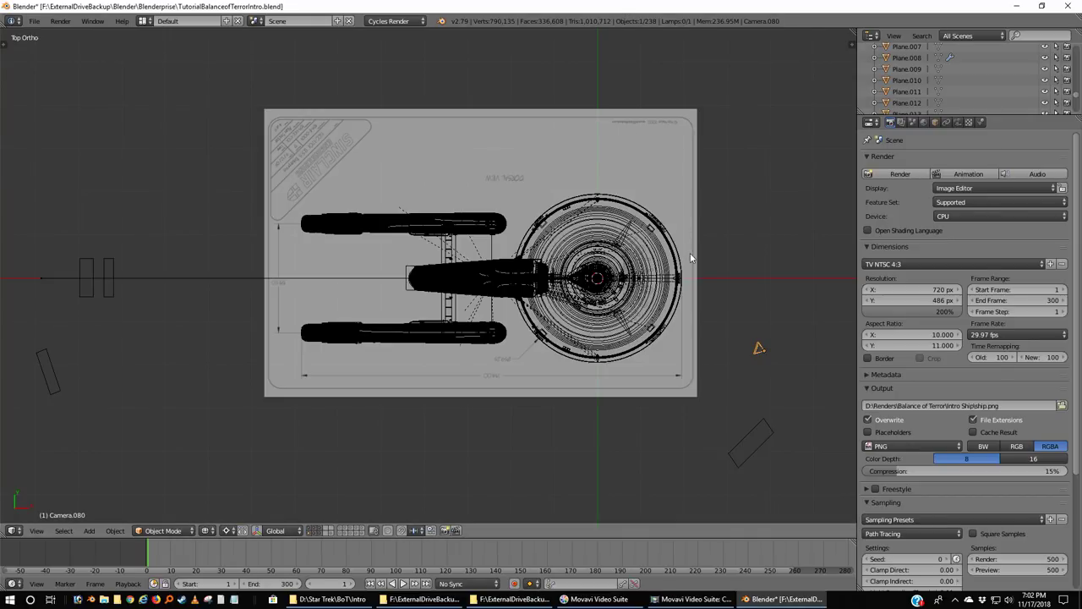
{"action": "key", "text": "KP_1"}
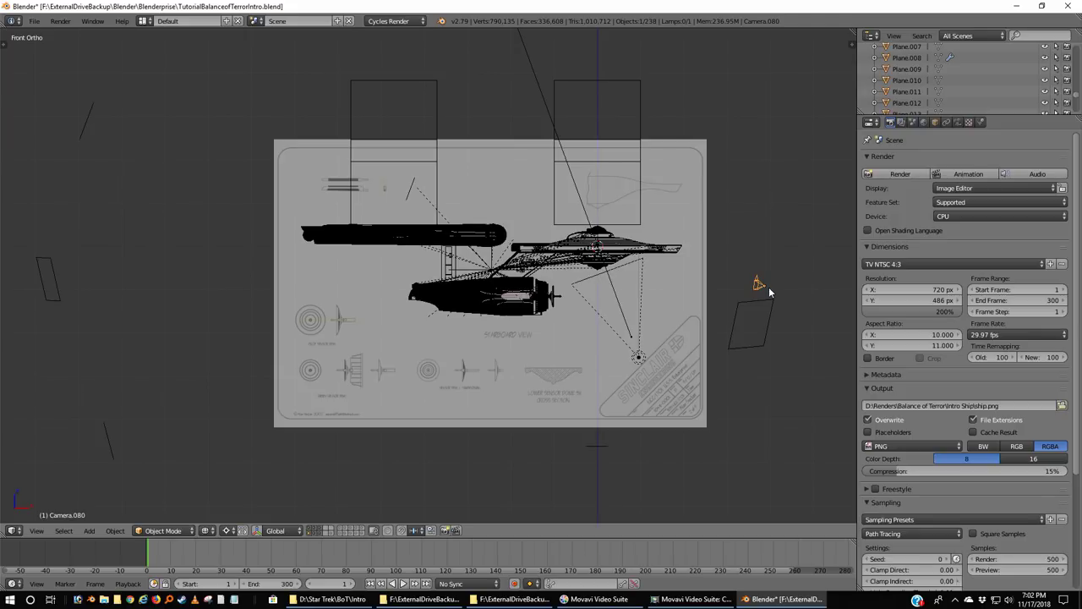
{"action": "key", "text": "KP_3"}
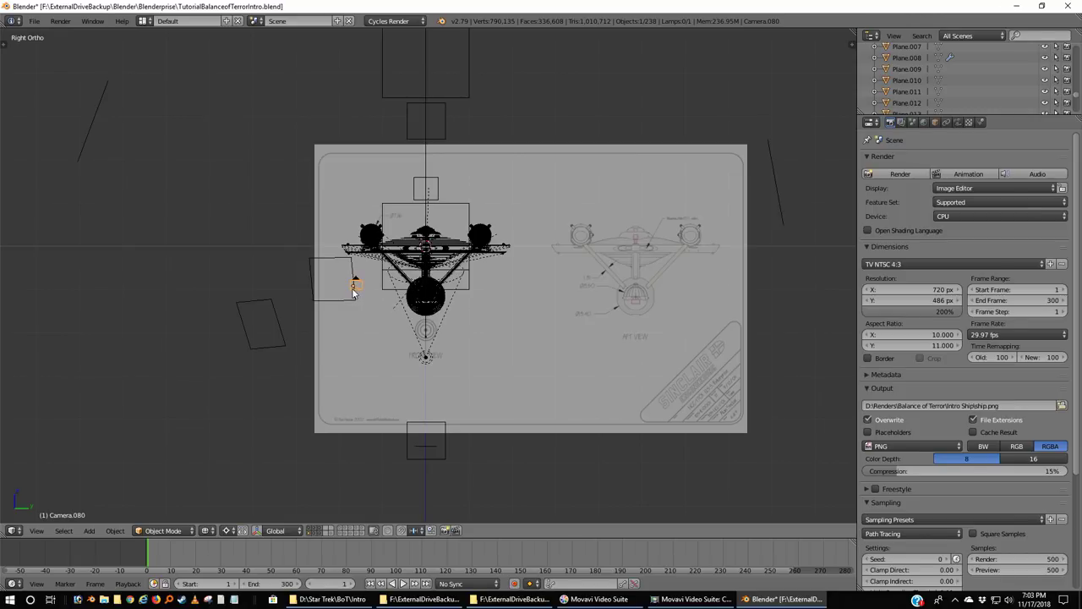
{"action": "key", "text": "ctrl+KP_0"}
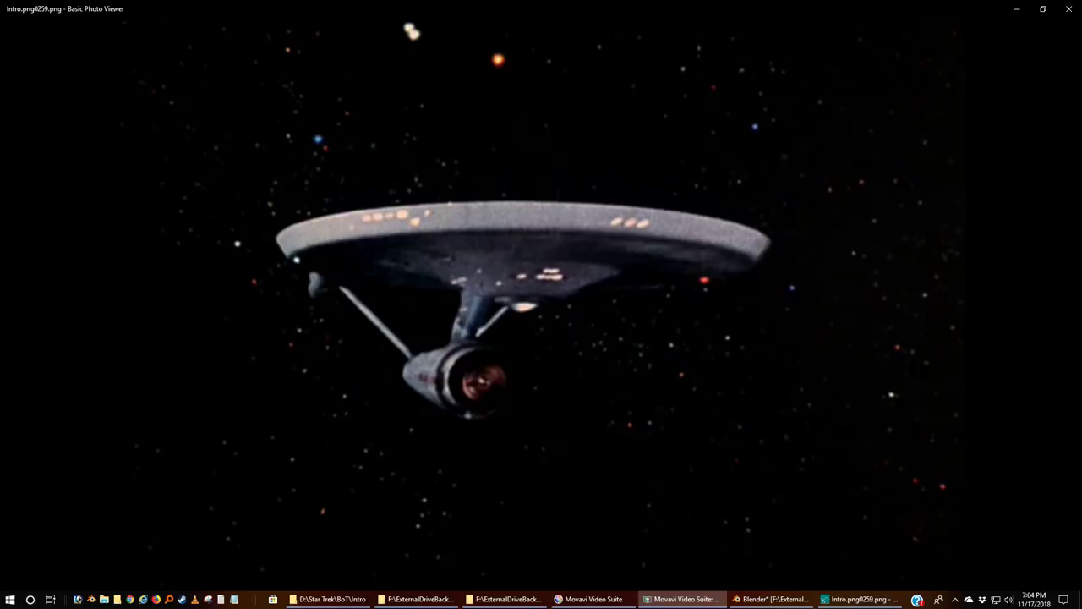
Close the Intro.png0259 reference image, minimize the Intro folder and return to the ship's camera view in Blender.
{"action": "left_click", "coordinate": [1070, 8]}
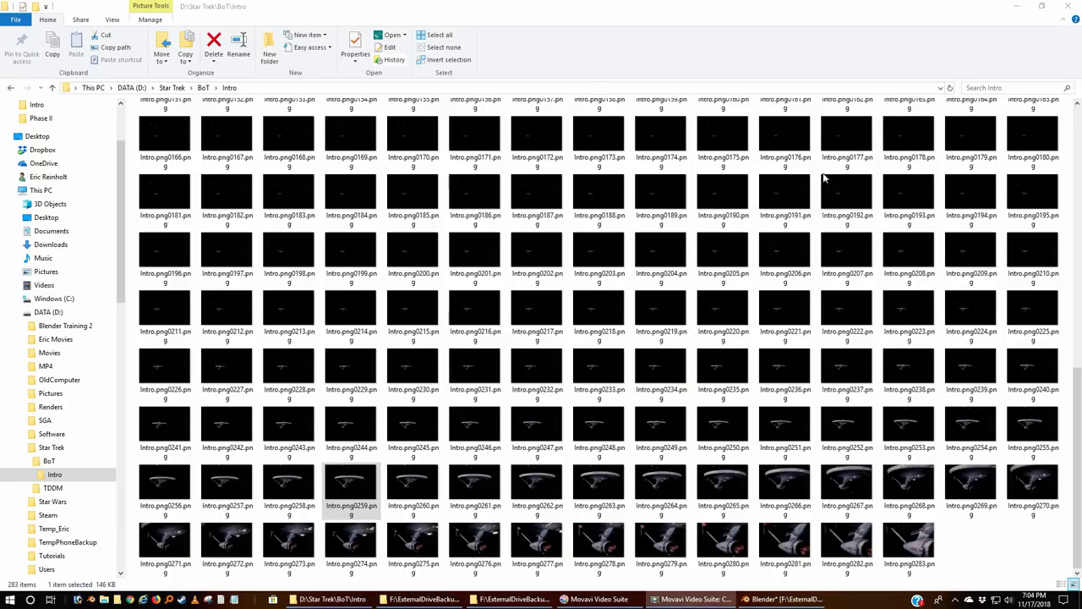
{"action": "left_click", "coordinate": [1019, 7]}
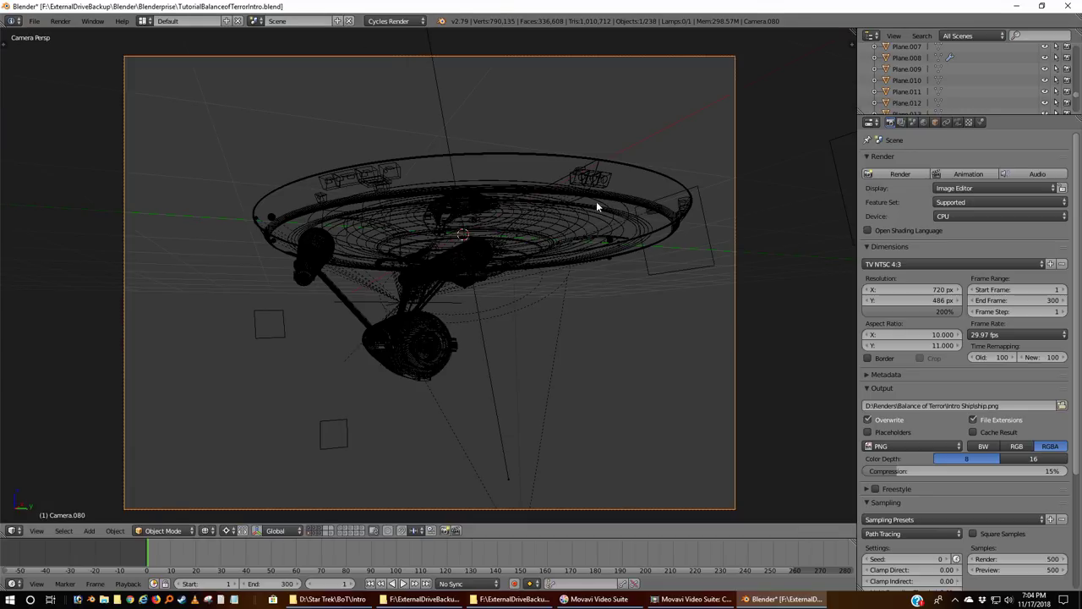
{"action": "middle_click_drag", "start_coordinate": [572, 253], "coordinate": [572, 243], "text": "shift"}
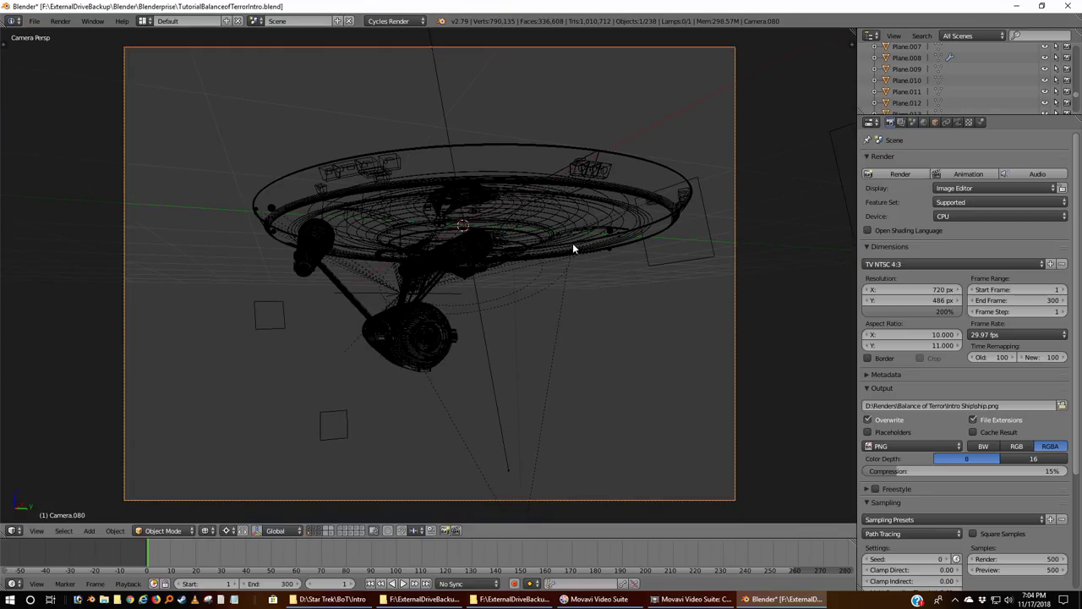
Review the World surface settings and the scene's Color Management settings.
{"action": "left_click", "coordinate": [924, 123]}
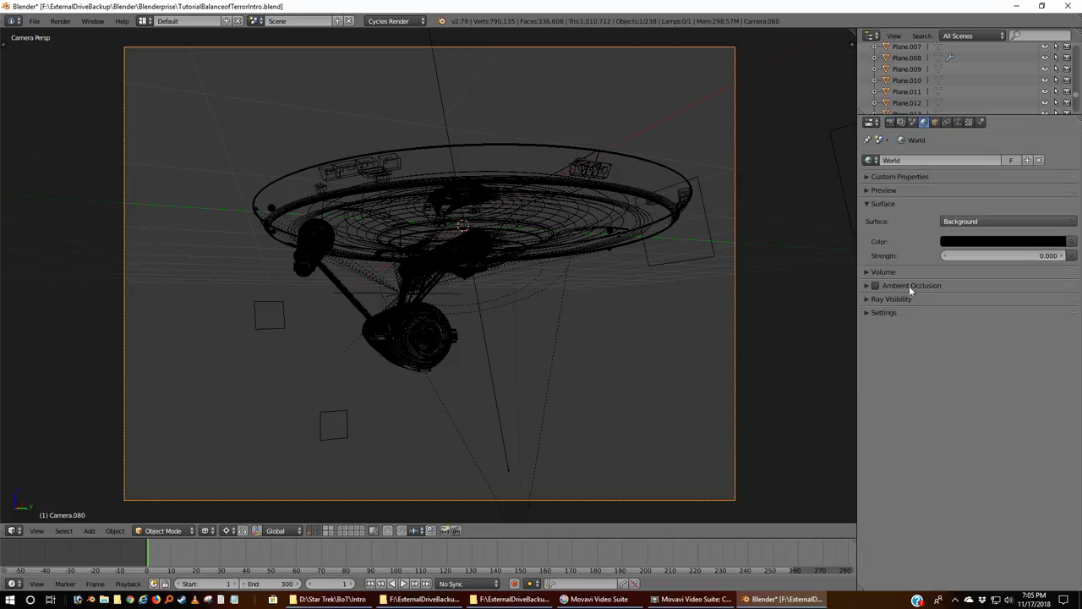
{"action": "left_click", "coordinate": [913, 122]}
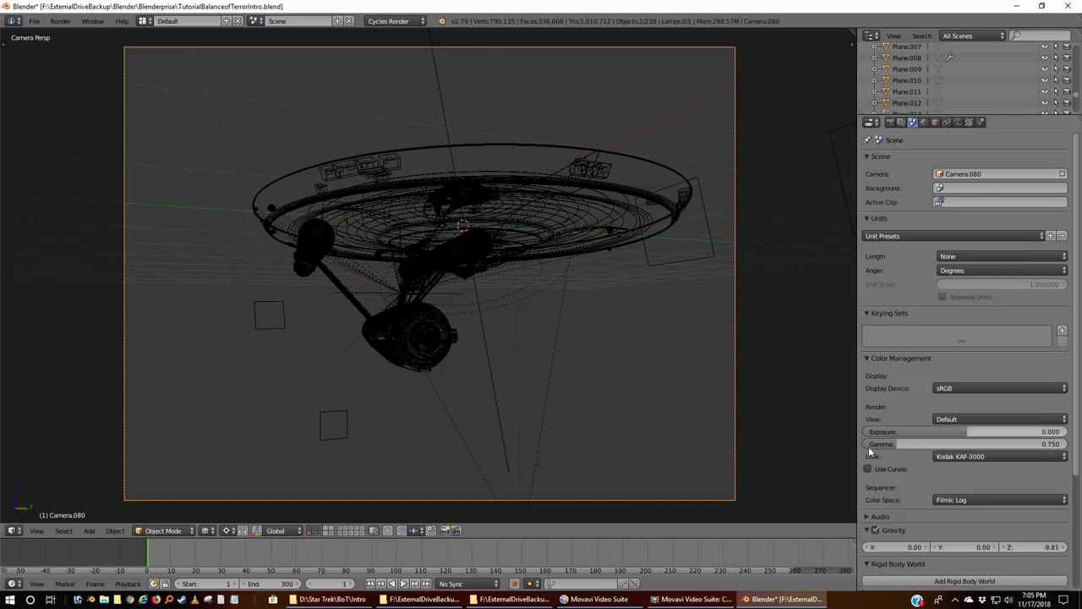
Check the Intro Ship output folder without changing it, and choose PNG as the render's file format.
{"action": "left_click", "coordinate": [889, 122]}
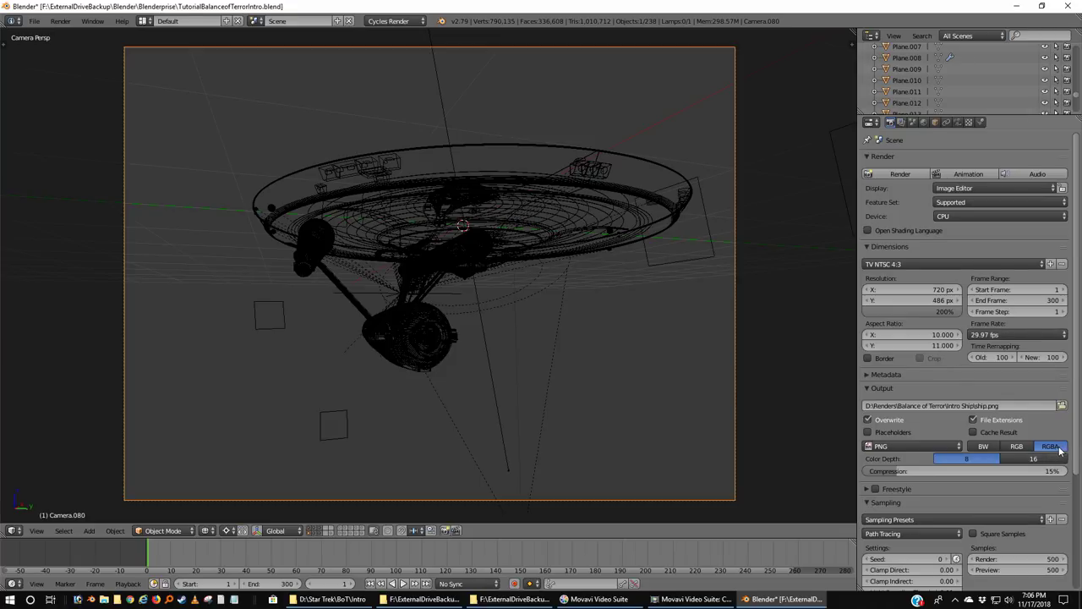
{"action": "scroll", "coordinate": [971, 446], "scroll_direction": "down", "scroll_amount": 2}
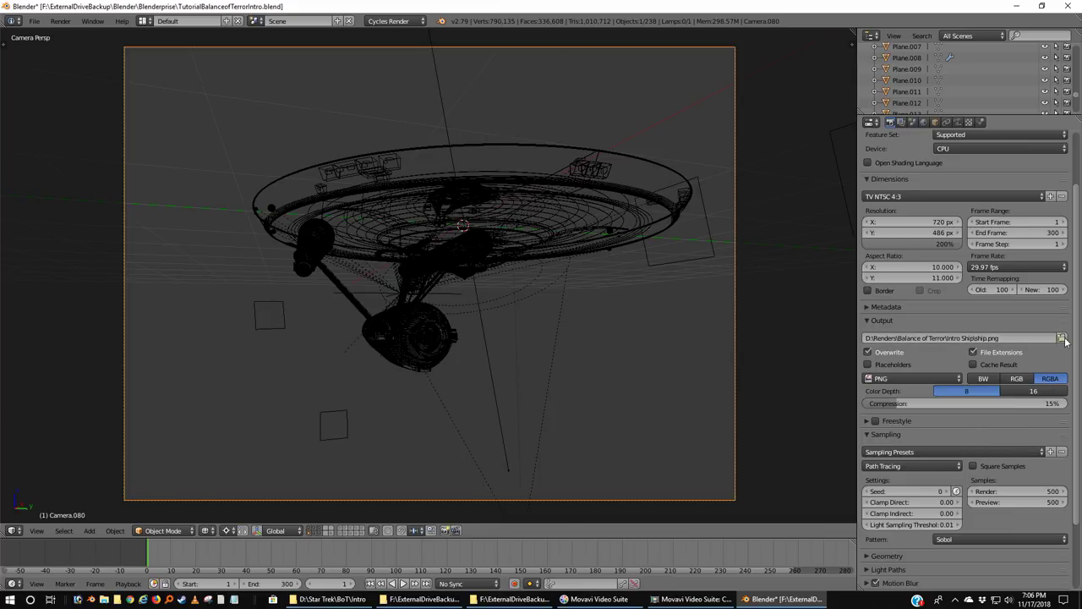
{"action": "left_click", "coordinate": [1063, 338]}
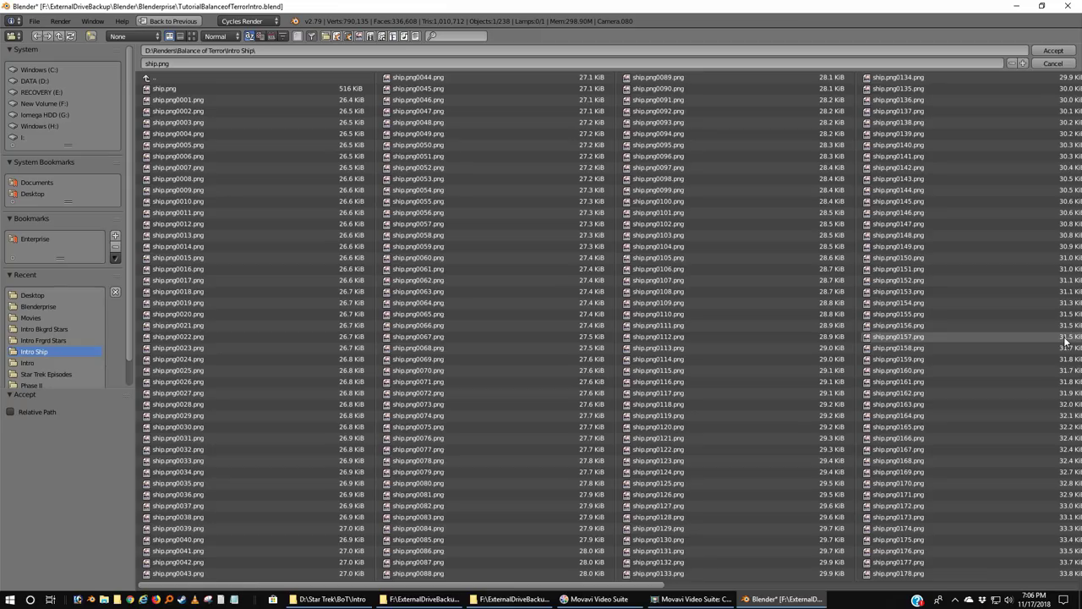
{"action": "left_click", "coordinate": [1068, 67]}
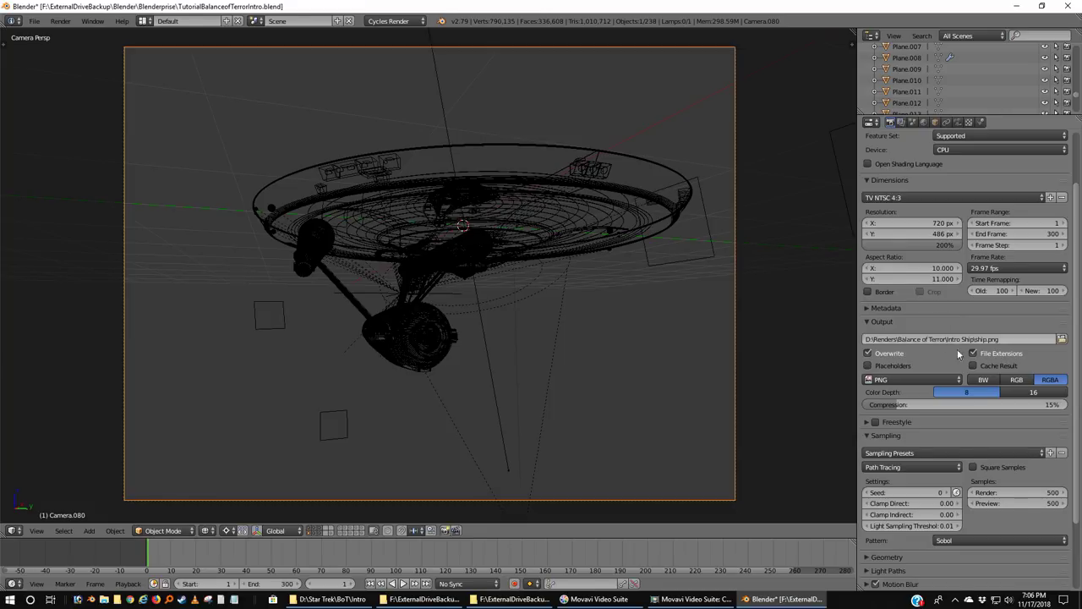
{"action": "left_click", "coordinate": [902, 380]}
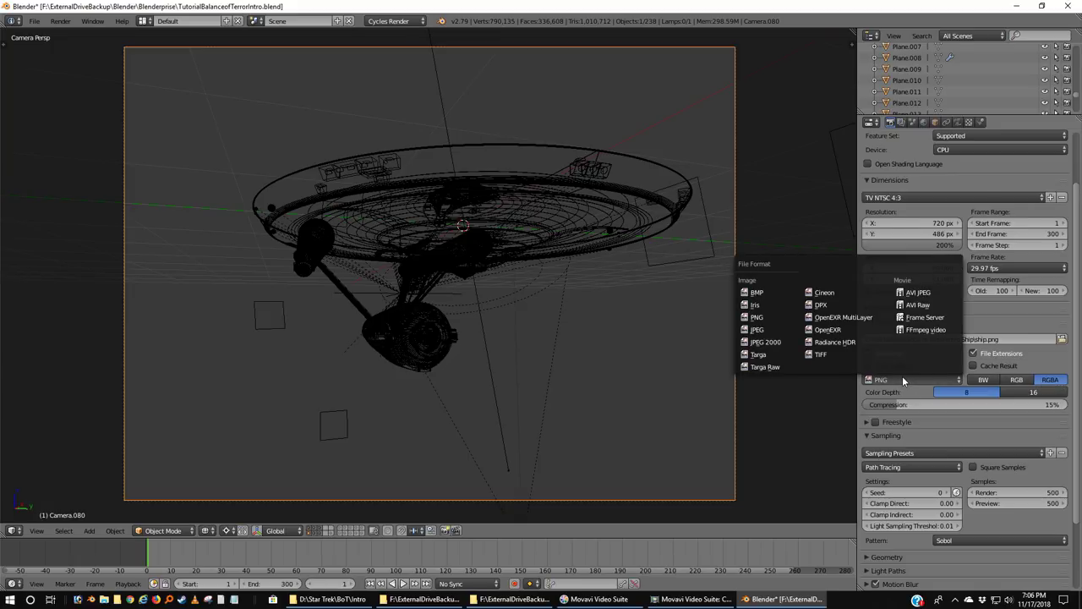
{"action": "left_click", "coordinate": [767, 320]}
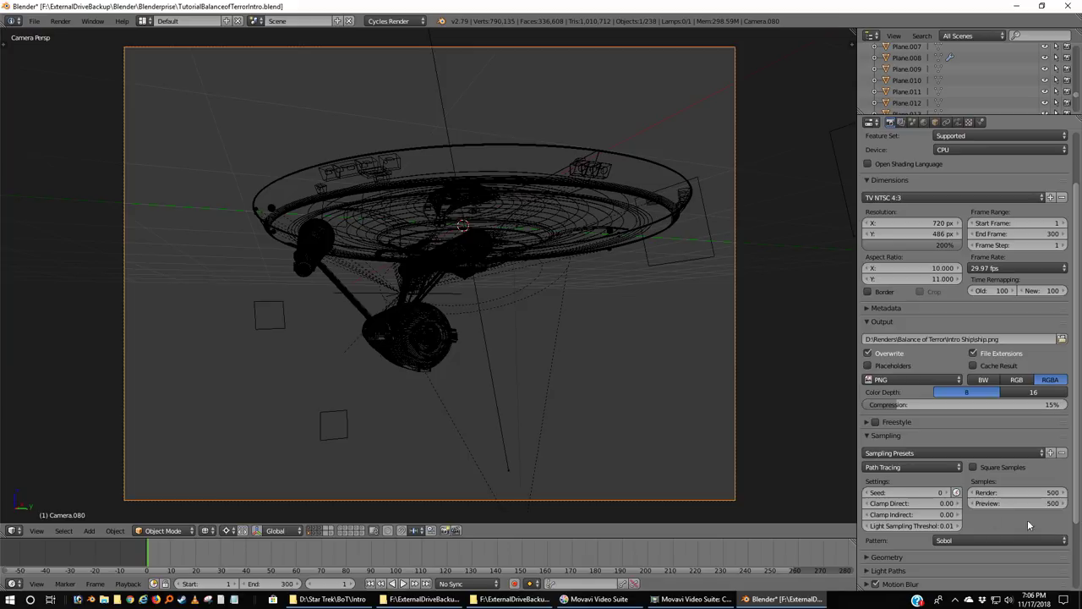
Keep Transparent enabled in the Film render settings.
{"action": "scroll", "coordinate": [939, 487], "scroll_direction": "down", "scroll_amount": 1}
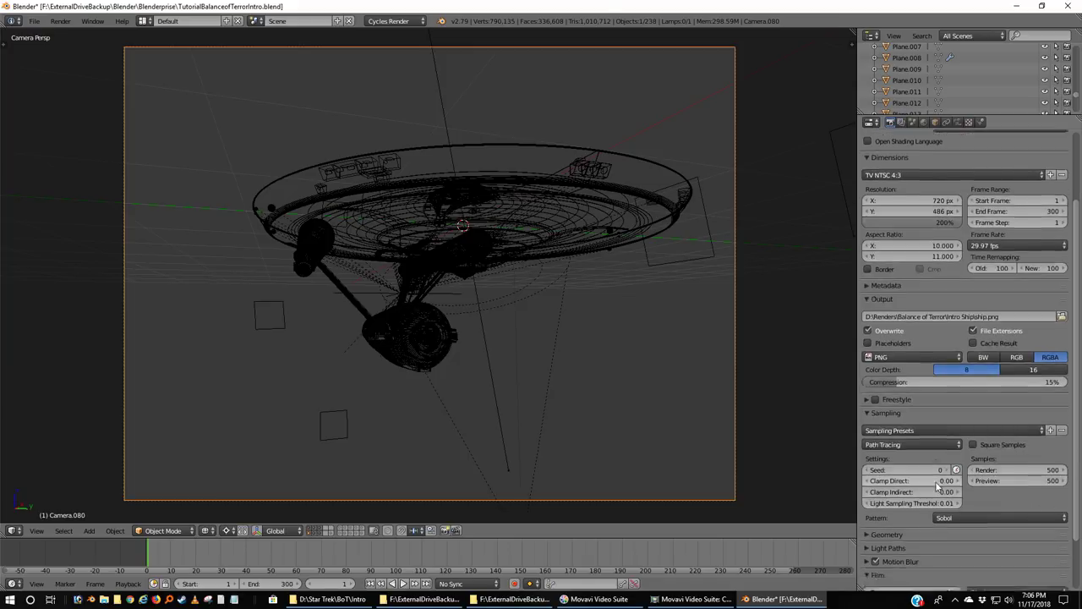
{"action": "scroll", "coordinate": [937, 484], "scroll_direction": "down", "scroll_amount": 3}
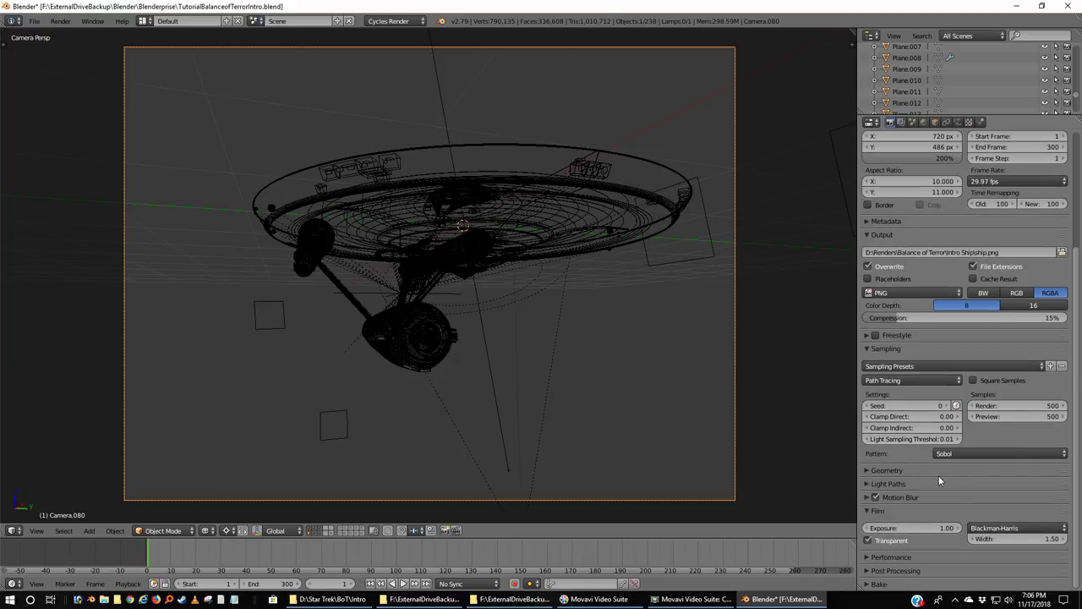
{"action": "left_click", "coordinate": [869, 540]}
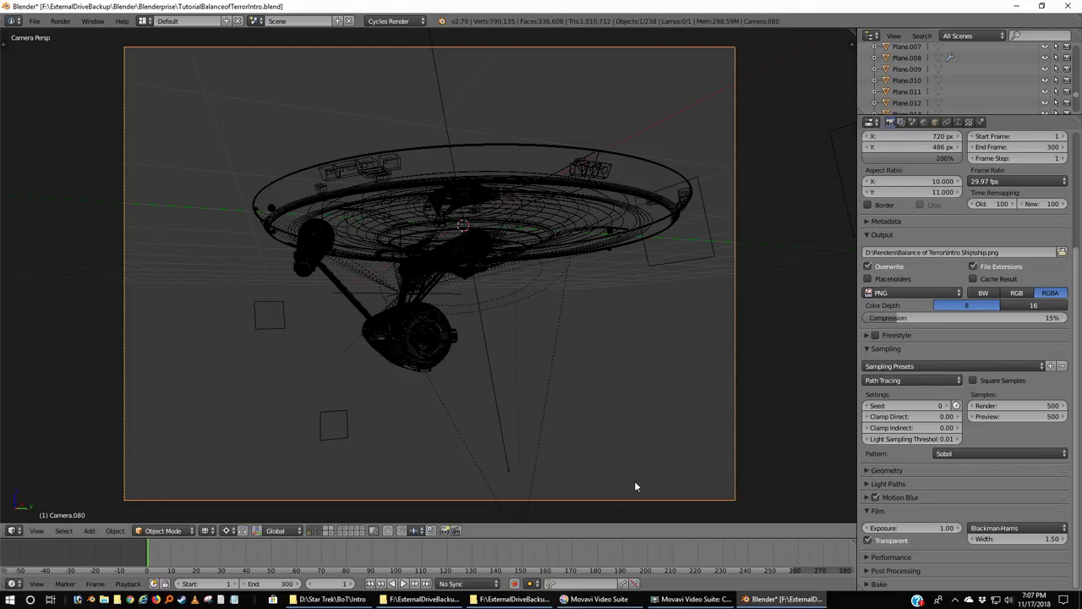
Render frame 1 from the close-up camera as a test still, and return to the camera view.
{"action": "key", "text": "F12"}
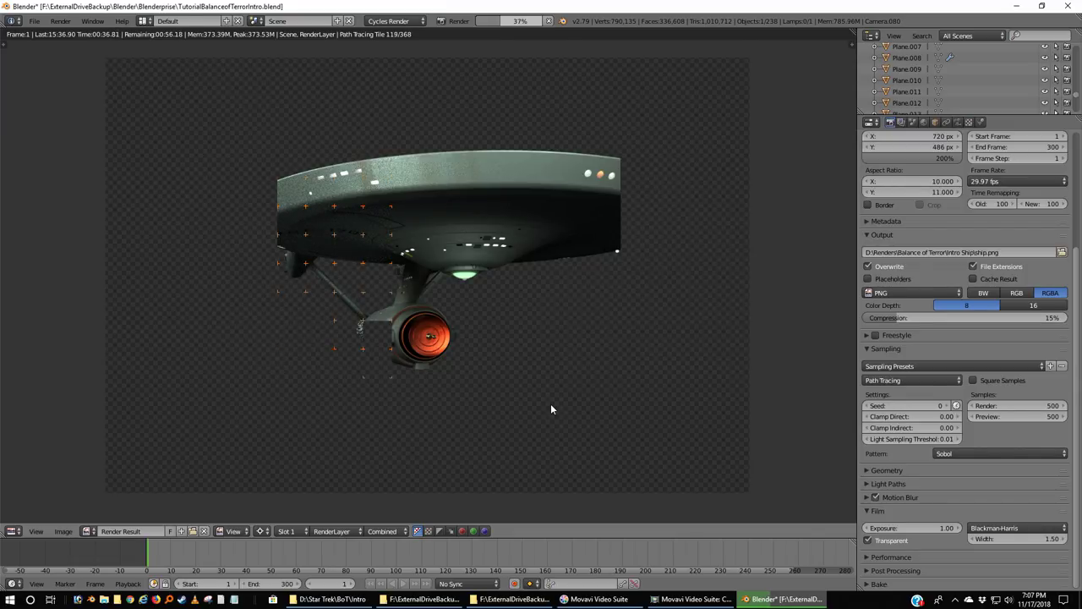
{"action": "key", "text": "Escape"}
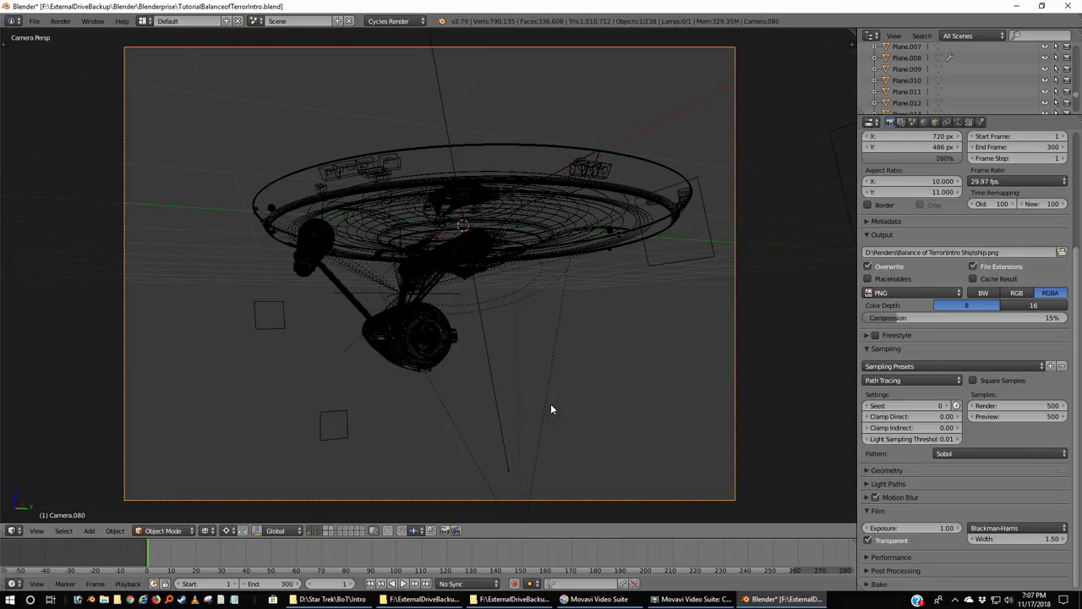
{"action": "key", "text": "F12"}
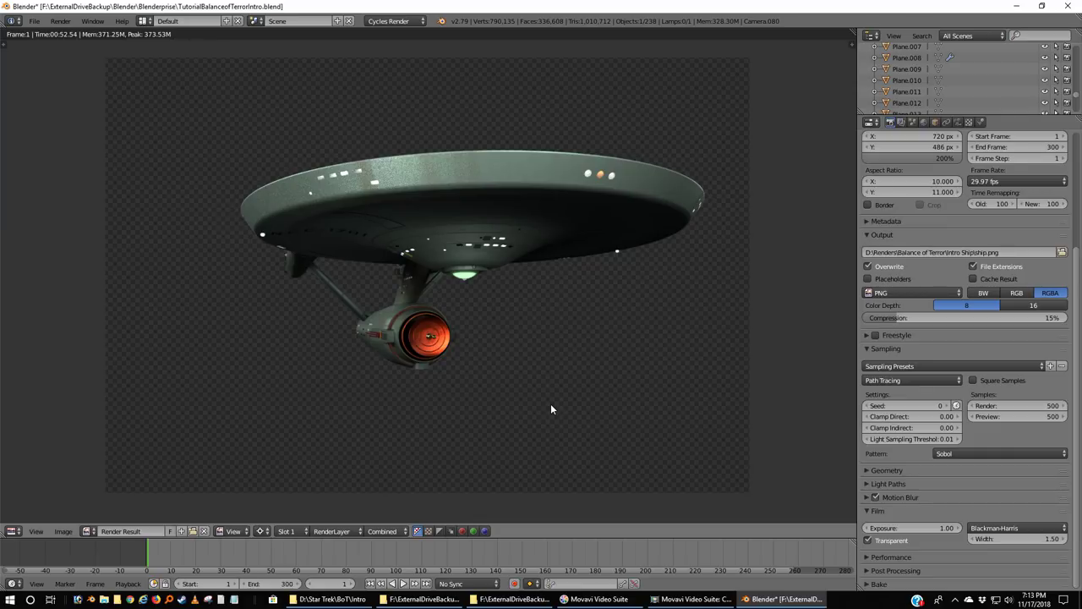
{"action": "key", "text": "Escape"}
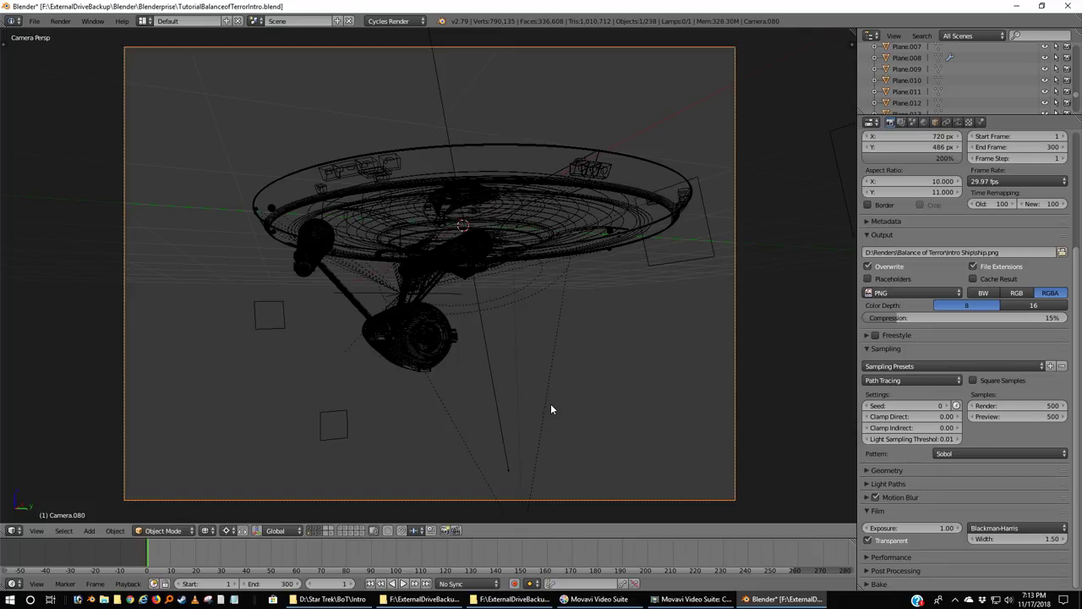
Find the distant camera far in front of the ship from above, select it and make it the active camera.
{"action": "key", "text": "KP_7"}
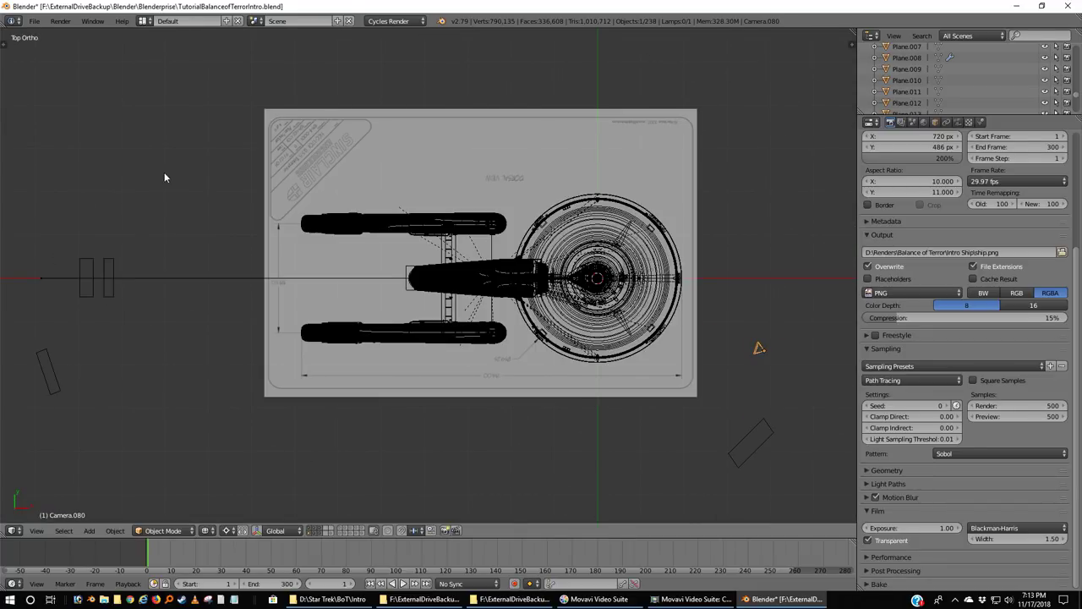
{"action": "scroll", "coordinate": [475, 227], "scroll_direction": "down", "scroll_amount": 4}
{"action": "scroll", "coordinate": [476, 218], "scroll_direction": "down", "scroll_amount": 8}
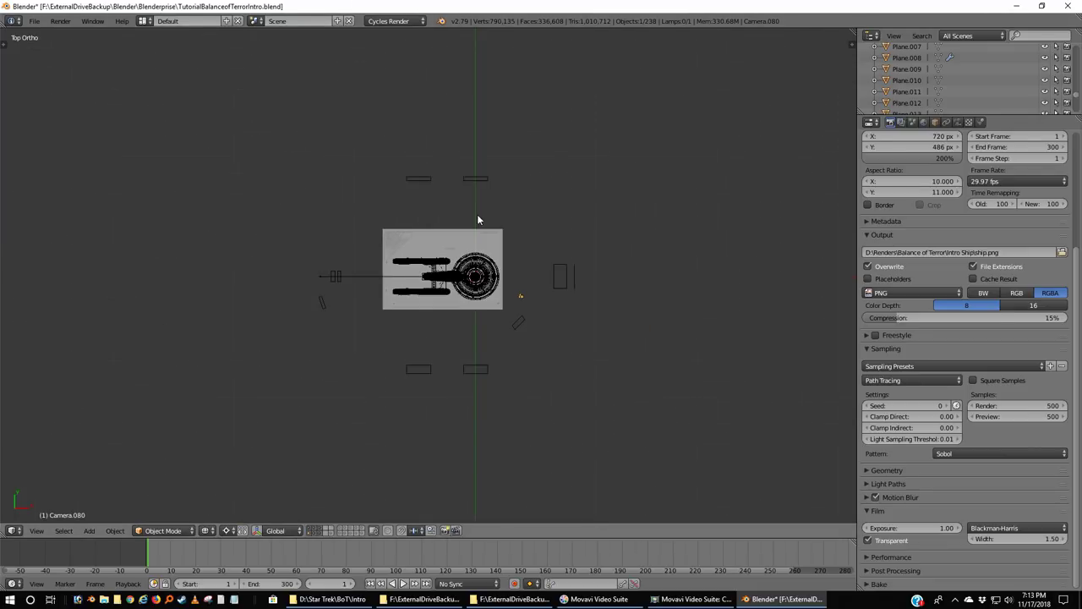
{"action": "scroll", "coordinate": [478, 213], "scroll_direction": "up", "scroll_amount": 4}
{"action": "scroll", "coordinate": [478, 217], "scroll_direction": "down", "scroll_amount": 4}
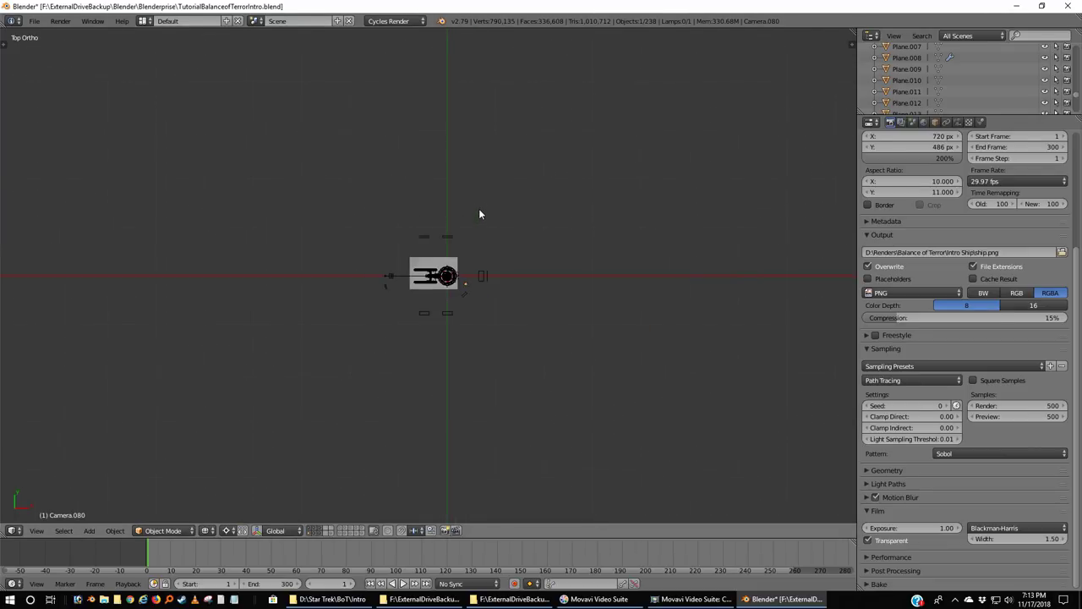
{"action": "scroll", "coordinate": [478, 214], "scroll_direction": "down", "scroll_amount": 2}
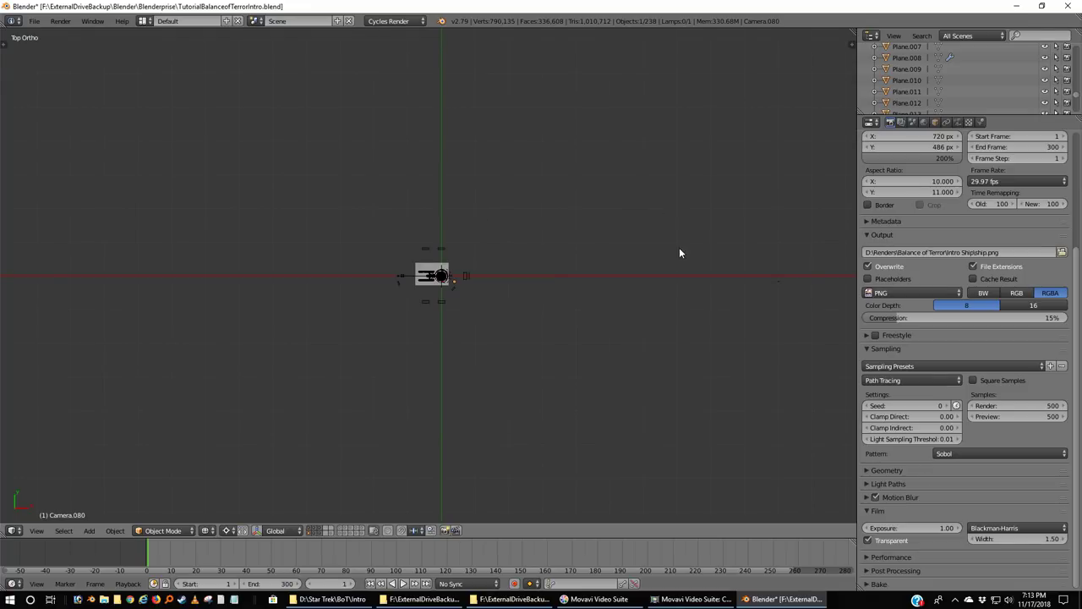
{"action": "middle_click_drag", "start_coordinate": [721, 302], "coordinate": [519, 302], "text": "shift"}
{"action": "scroll", "coordinate": [521, 302], "scroll_direction": "down", "scroll_amount": 3, "text": "ctrl"}
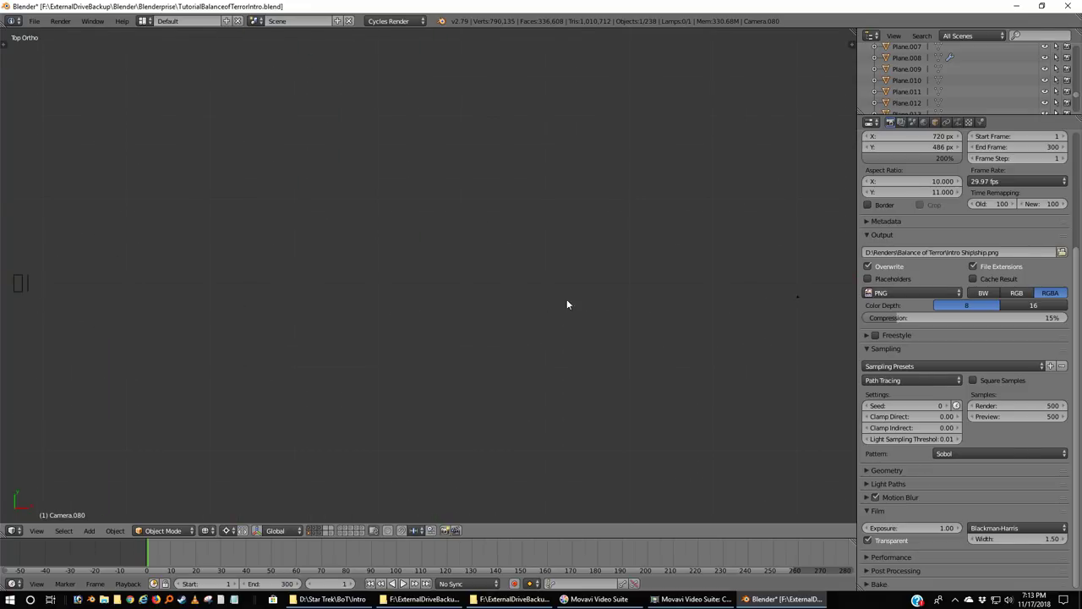
{"action": "right_click", "coordinate": [799, 299]}
{"action": "key", "text": "ctrl+KP_0"}
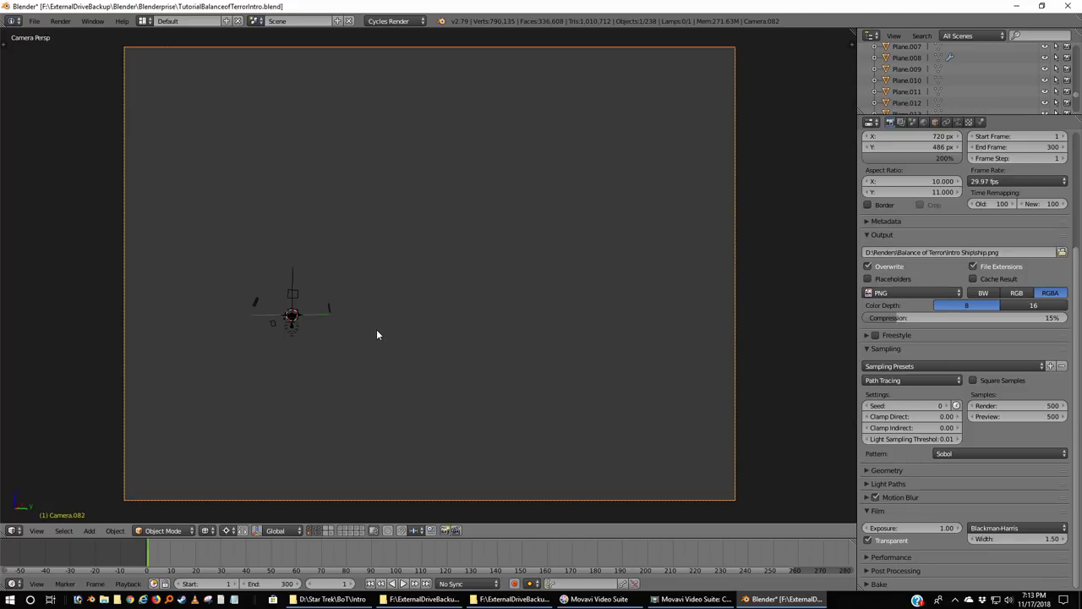
Try the Safe Areas overlay on the distant camera and switch it back off.
{"action": "left_click", "coordinate": [959, 122]}
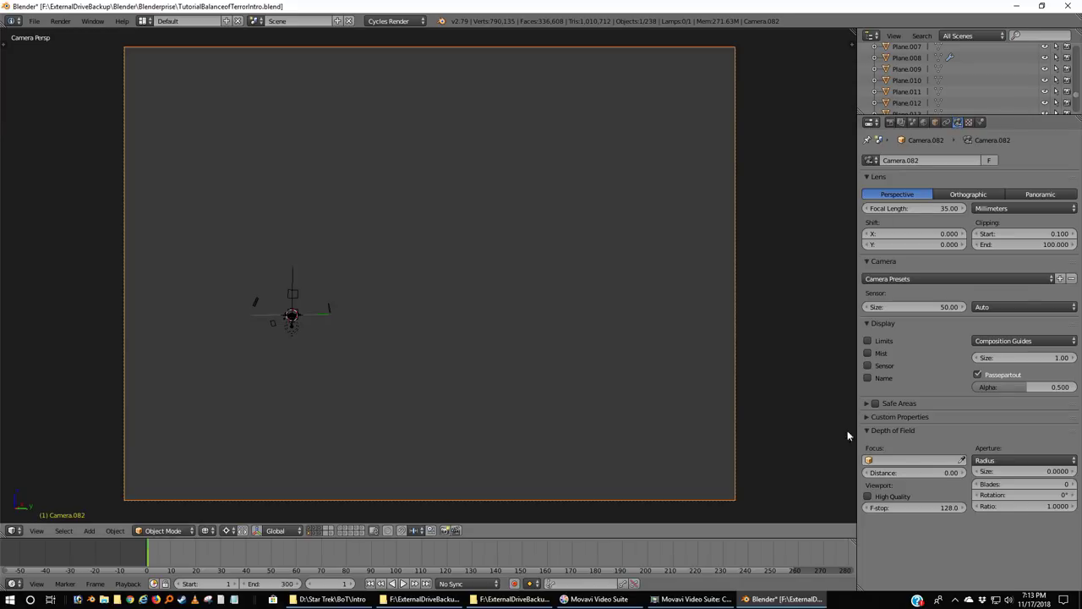
{"action": "left_click", "coordinate": [876, 403]}
{"action": "left_click", "coordinate": [865, 403]}
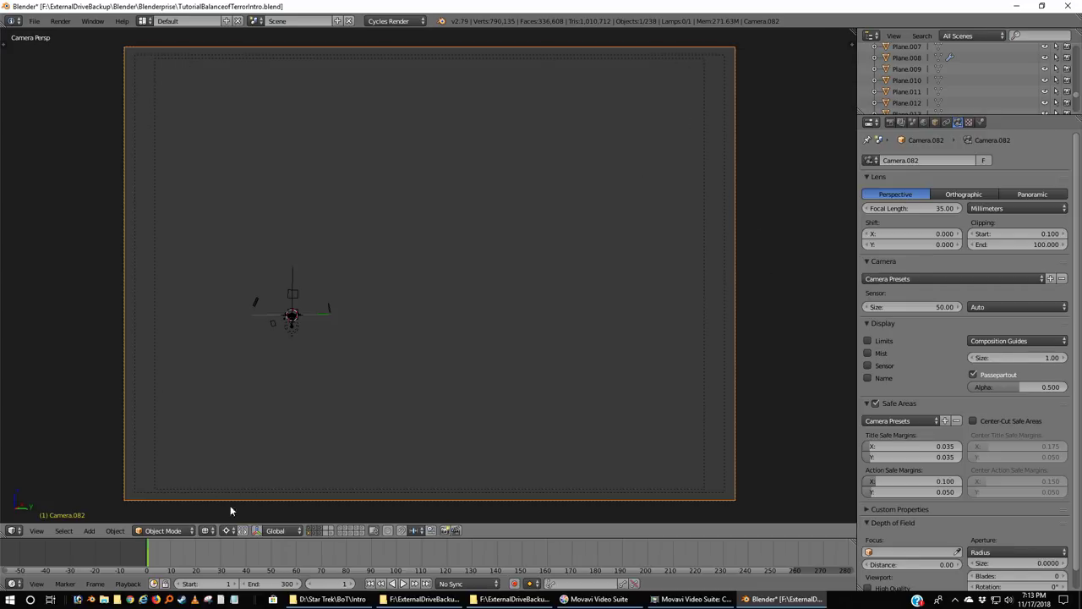
{"action": "left_click", "coordinate": [875, 404]}
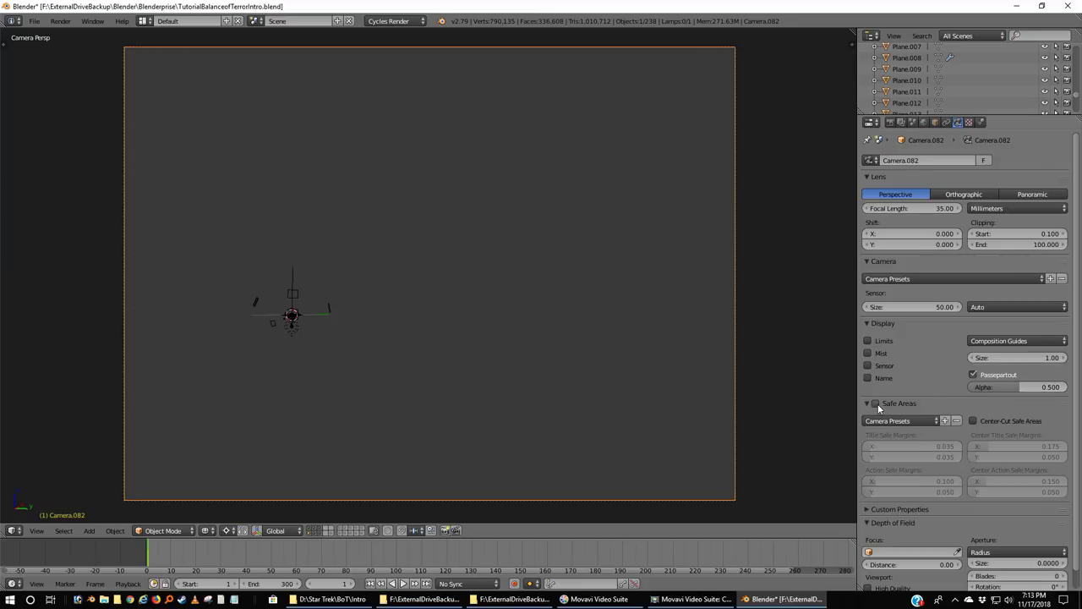
{"action": "left_click", "coordinate": [865, 403]}
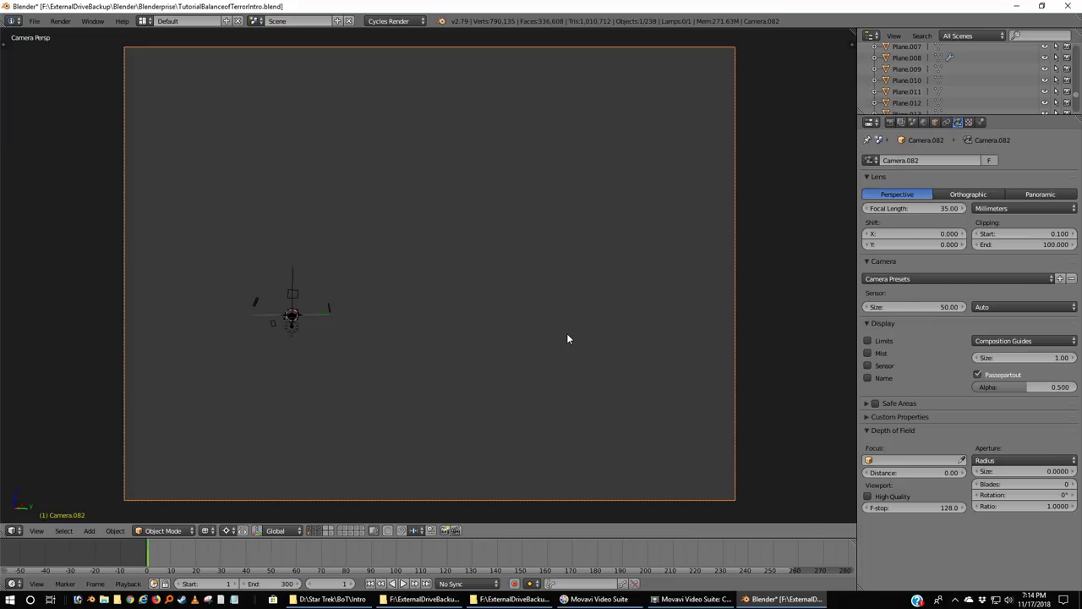
Check the distant camera's position relative to the ship from above, and return to its camera view.
{"action": "key", "text": "KP_7"}
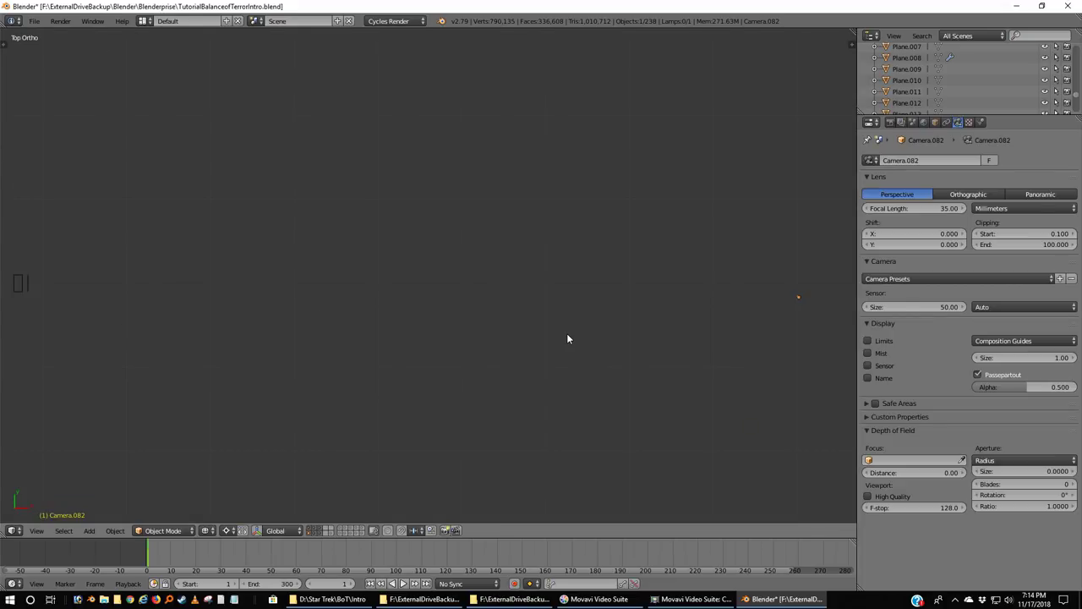
{"action": "scroll", "coordinate": [568, 338], "scroll_direction": "down", "scroll_amount": 2}
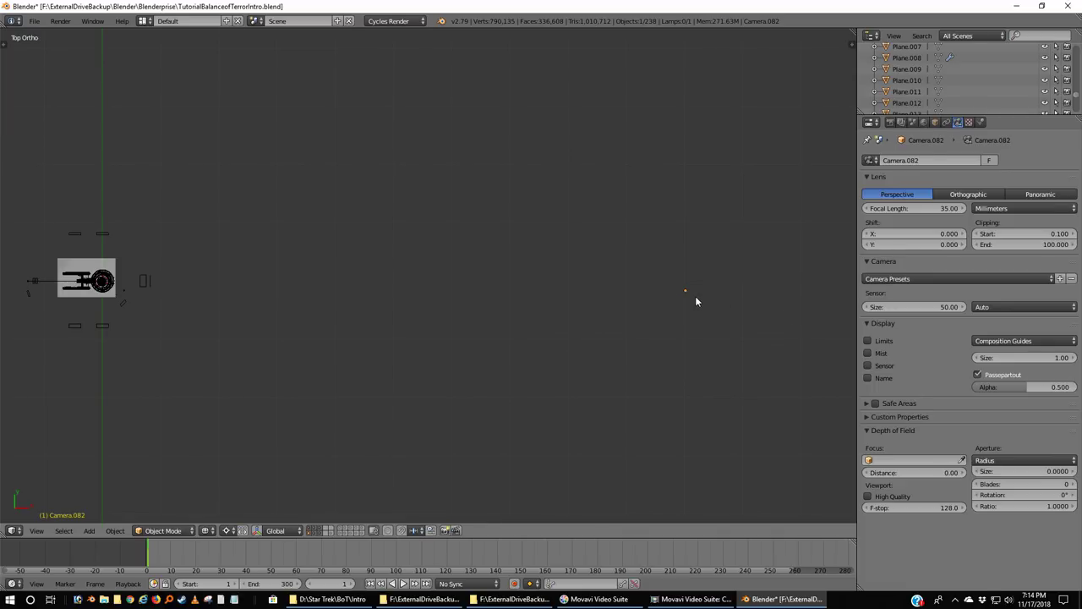
{"action": "key", "text": "KP_0"}
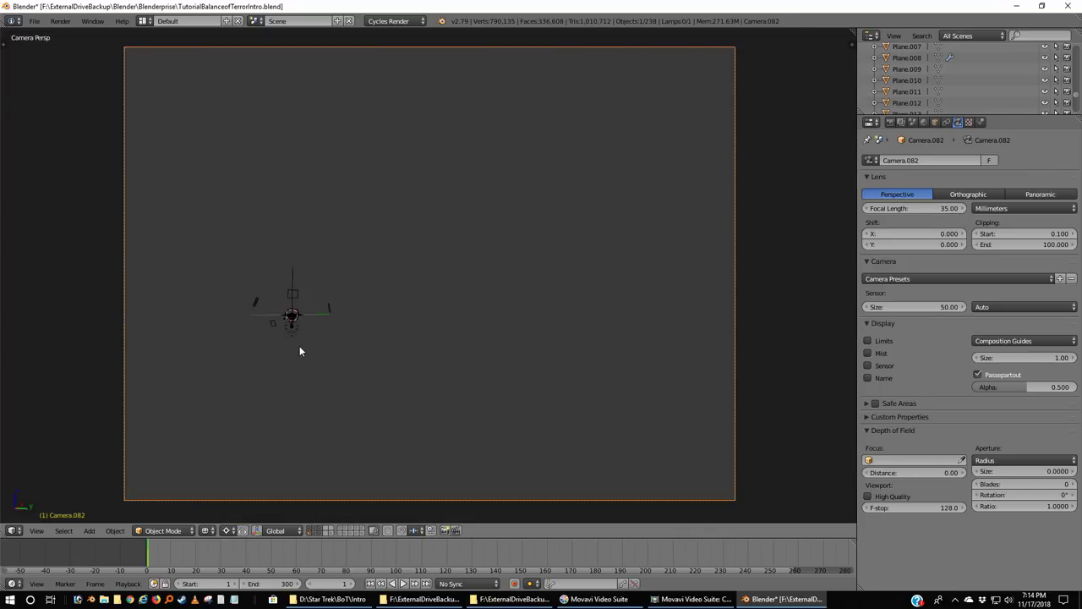
Try moving the distant camera along the global X axis while viewing the ship close up through it.
{"action": "scroll", "coordinate": [299, 350], "scroll_direction": "up", "scroll_amount": 3}
{"action": "scroll", "coordinate": [299, 350], "scroll_direction": "down", "scroll_amount": 1}
{"action": "scroll", "coordinate": [210, 356], "scroll_direction": "up", "scroll_amount": 2}
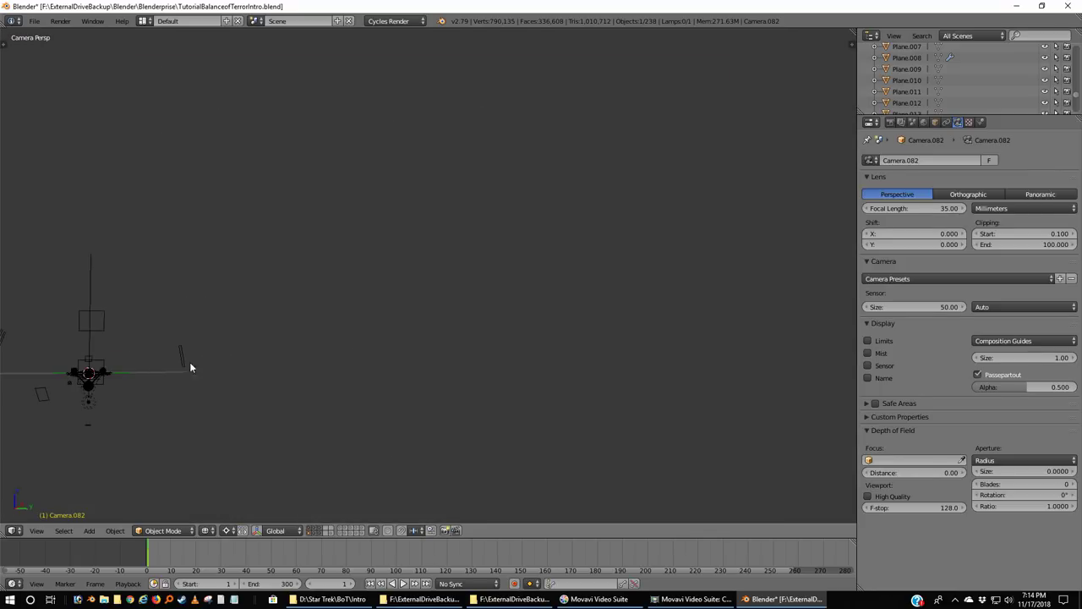
{"action": "middle_click_drag", "start_coordinate": [167, 371], "coordinate": [343, 366], "text": "shift"}
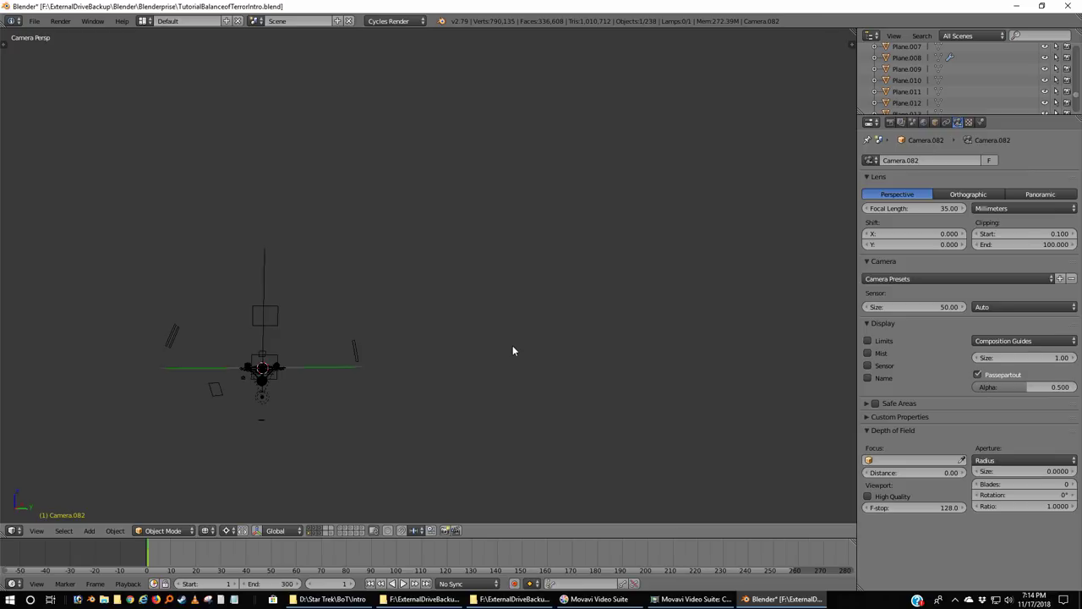
{"action": "key", "text": "g"}
{"action": "key", "text": "x"}
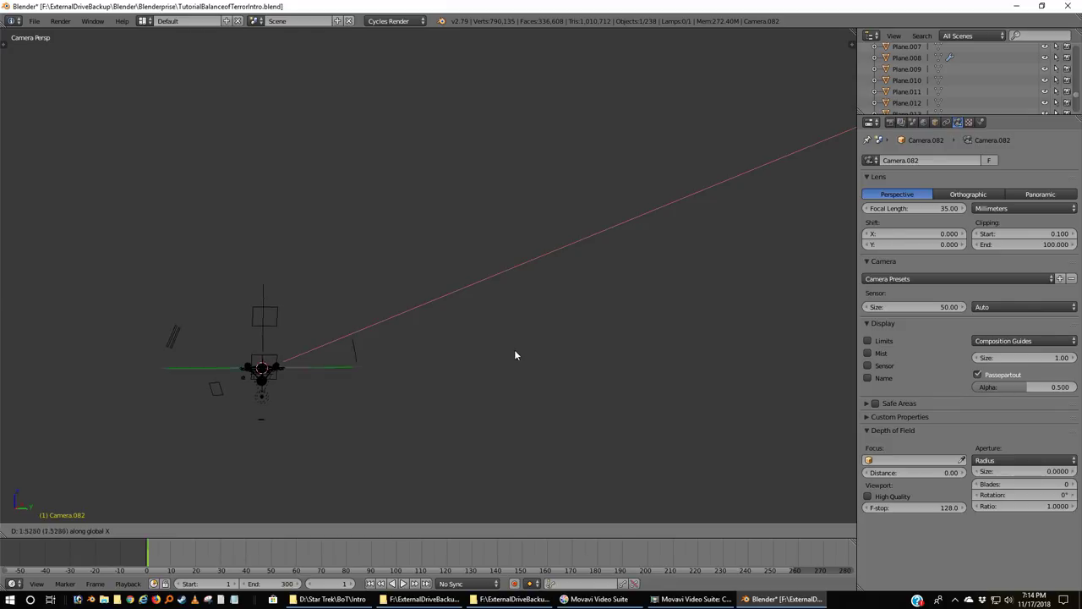
{"action": "left_click", "coordinate": [515, 356]}
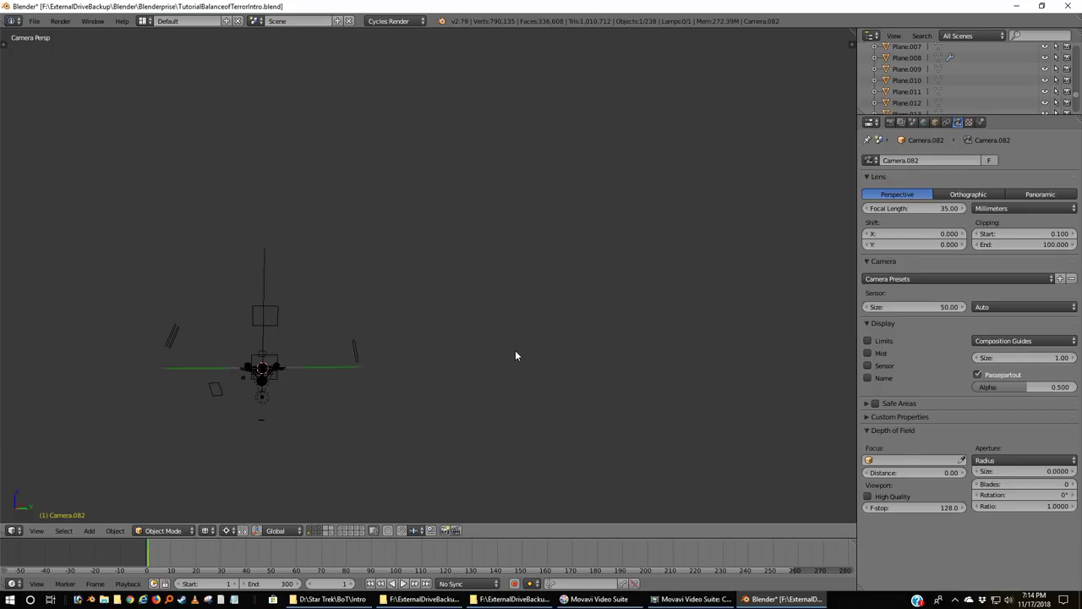
Fit the whole frame of the distant camera in the view and render frame 1 as a test still.
{"action": "key", "text": "ctrl+KP_0"}
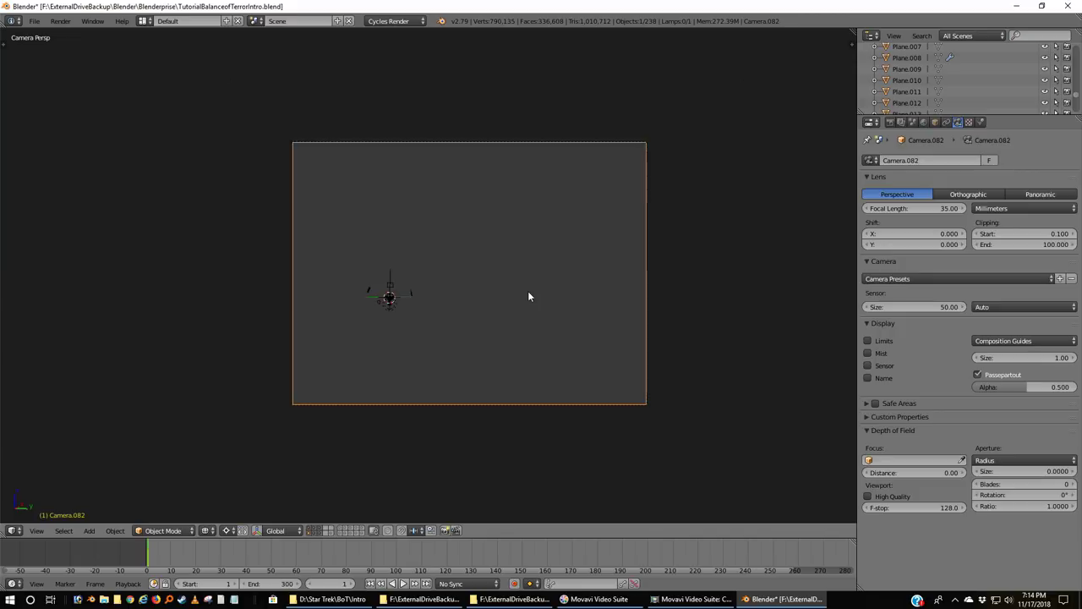
{"action": "middle_click_drag", "start_coordinate": [631, 278], "coordinate": [573, 281], "text": "shift"}
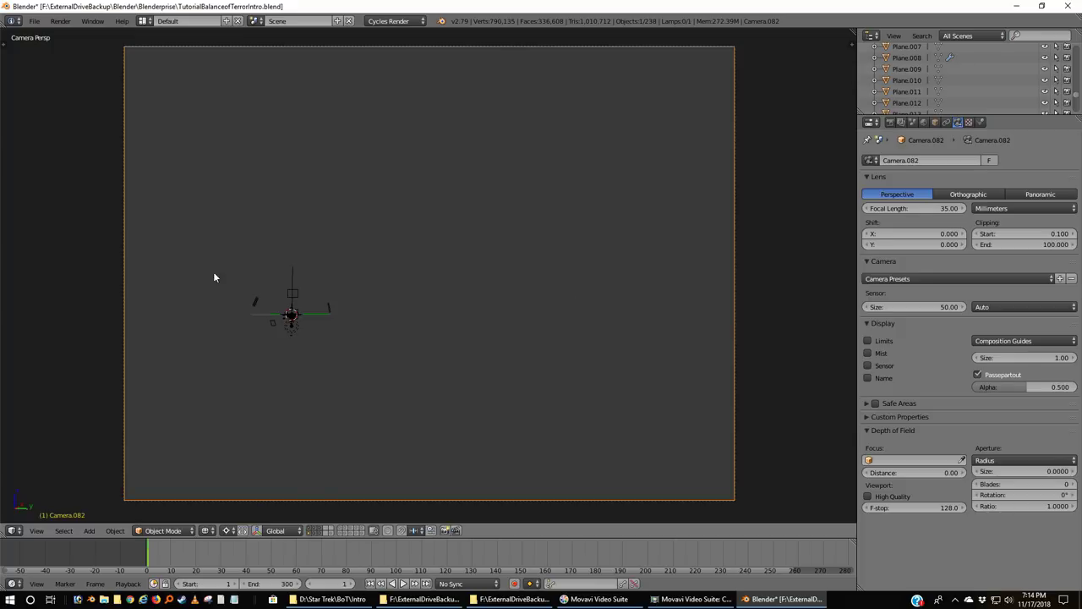
{"action": "key", "text": "F12"}
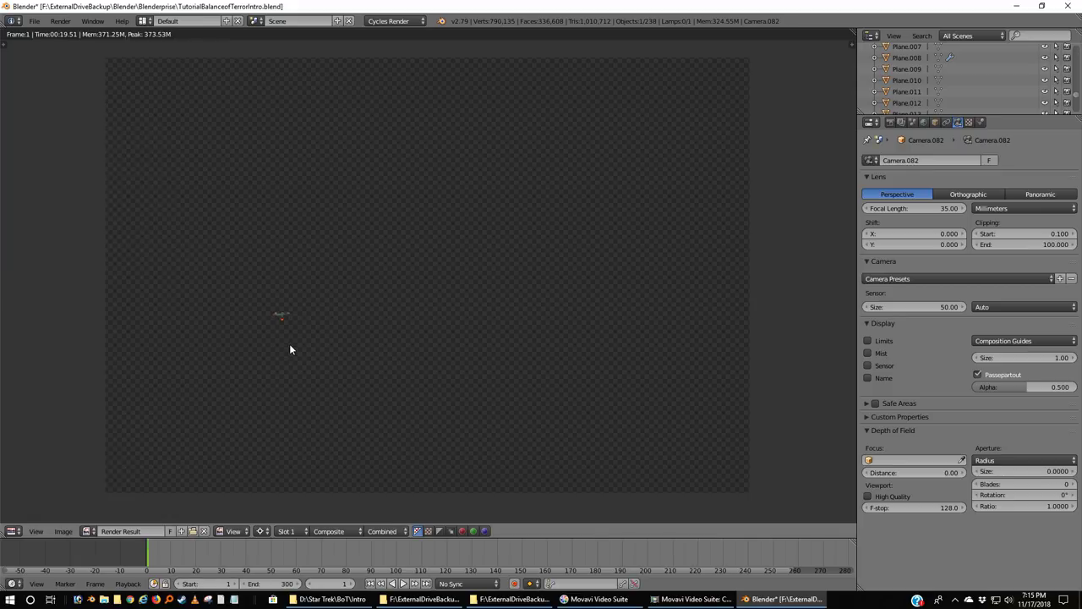
Review the original footage frames in the Intro folder from Intro.png0262 to Intro.png0276, and return to Blender's camera view.
{"action": "left_click", "coordinate": [346, 601]}
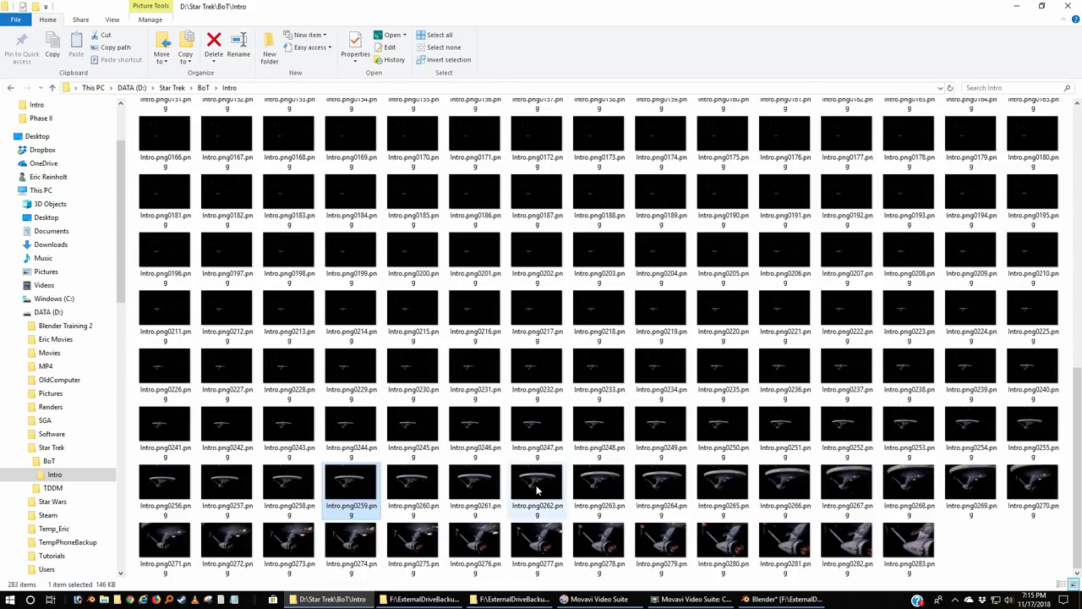
{"action": "left_click", "coordinate": [538, 488]}
{"action": "double_click", "coordinate": [538, 489]}
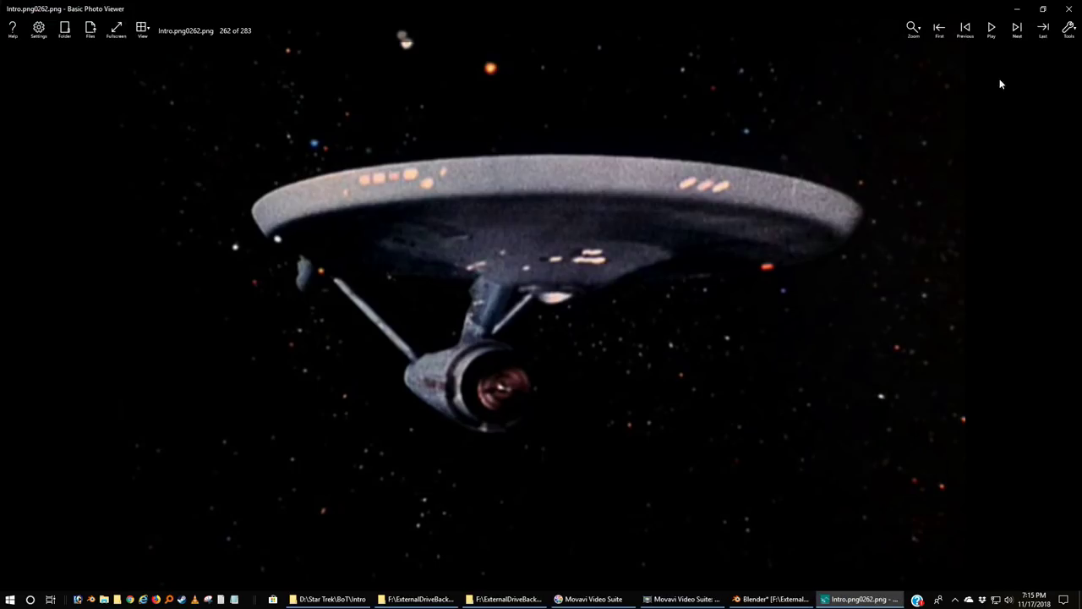
{"action": "left_click", "coordinate": [1017, 29]}
{"action": "left_click", "coordinate": [1017, 29]}
{"action": "left_click", "coordinate": [1017, 29]}
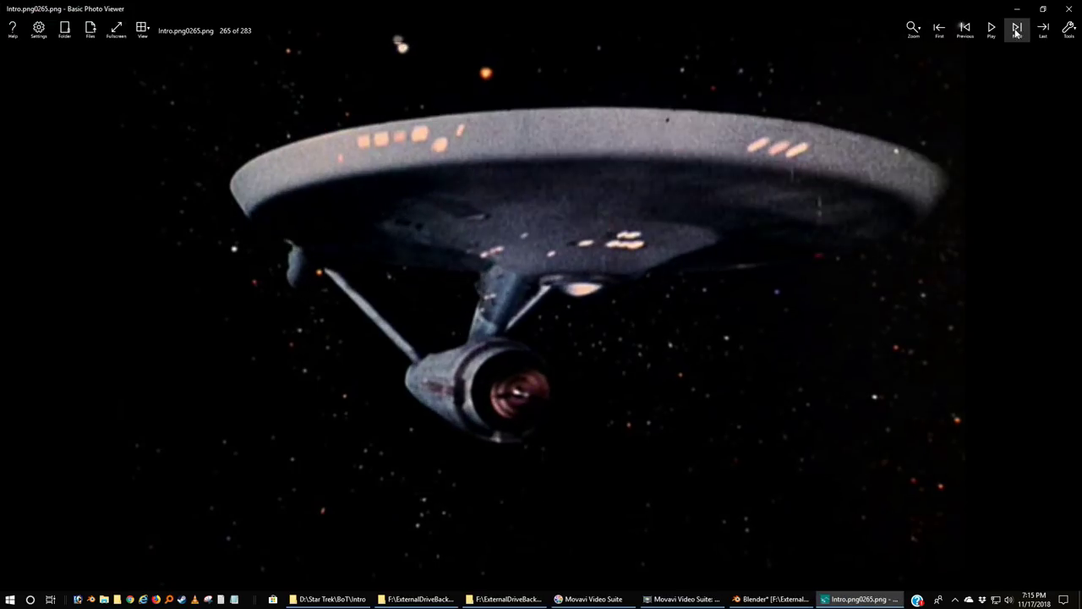
{"action": "left_click", "coordinate": [1017, 29]}
{"action": "left_click", "coordinate": [1017, 29]}
{"action": "left_click", "coordinate": [1017, 28]}
{"action": "left_click", "coordinate": [1017, 29]}
{"action": "left_click", "coordinate": [1017, 29]}
{"action": "left_click", "coordinate": [1017, 29]}
{"action": "left_click", "coordinate": [1017, 29]}
{"action": "left_click", "coordinate": [1017, 29]}
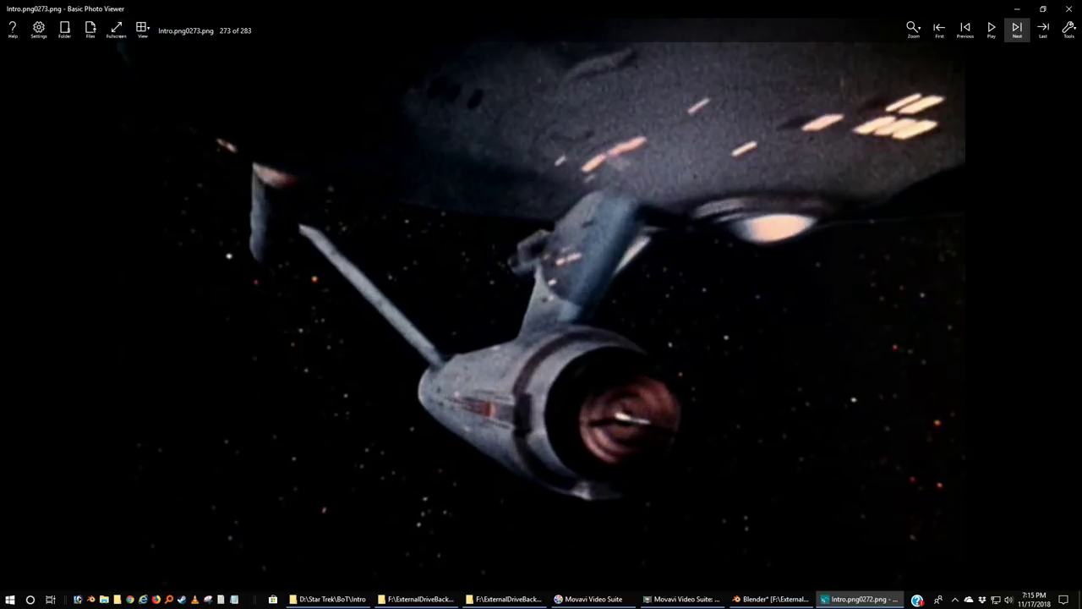
{"action": "left_click", "coordinate": [1017, 29]}
{"action": "left_click", "coordinate": [1017, 28]}
{"action": "left_click", "coordinate": [1017, 28]}
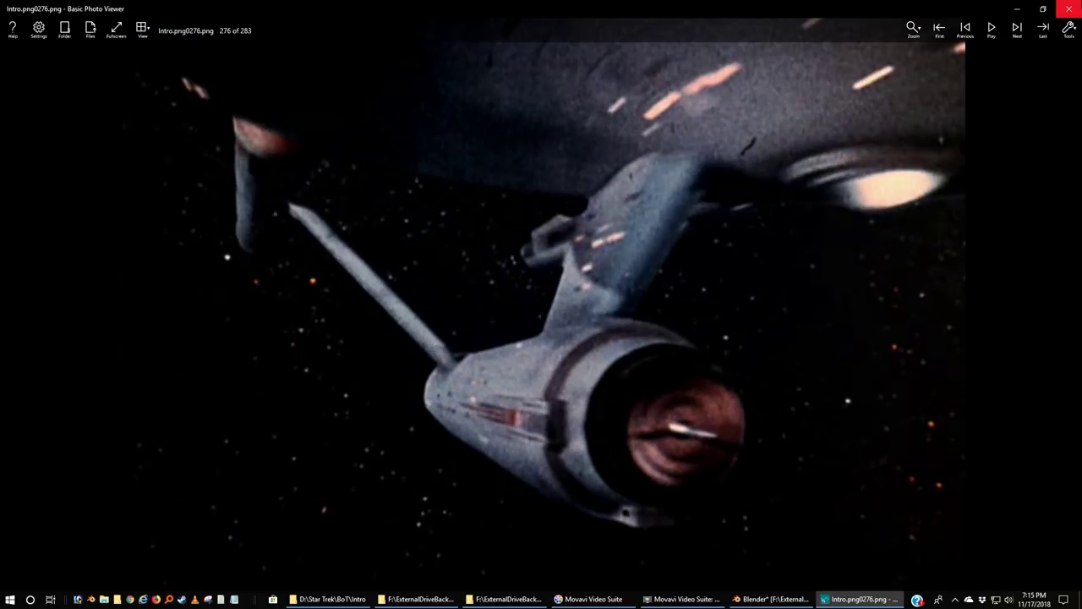
{"action": "left_click", "coordinate": [1074, 8]}
{"action": "left_click", "coordinate": [1017, 7]}
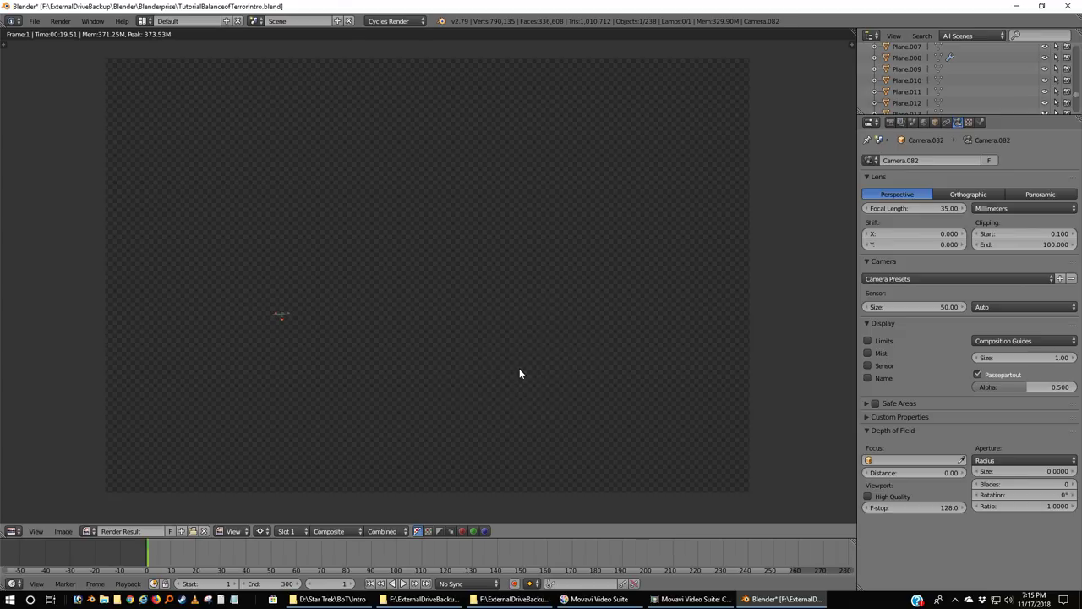
{"action": "key", "text": "Escape"}
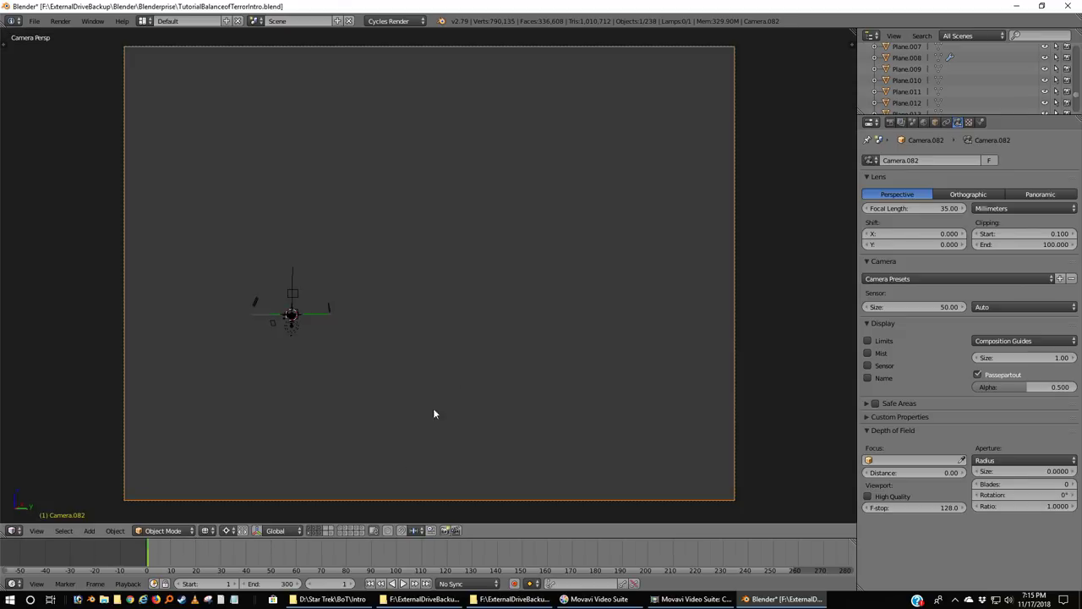
Play the ship fly-by animation through the active camera and pause it, running it past the end of the frame range.
{"action": "left_click", "coordinate": [404, 584]}
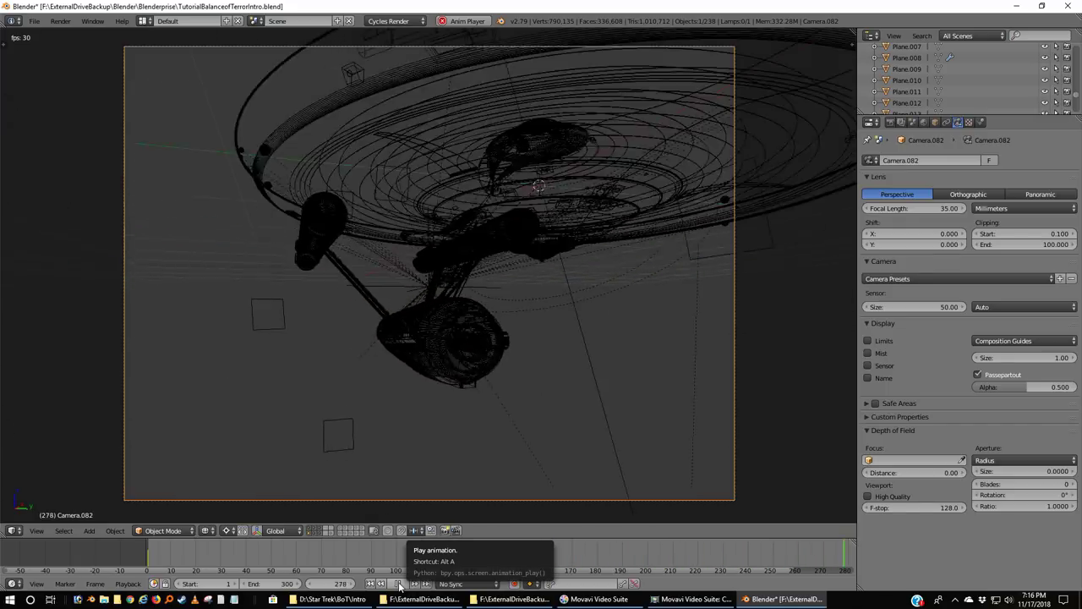
{"action": "left_click", "coordinate": [400, 584]}
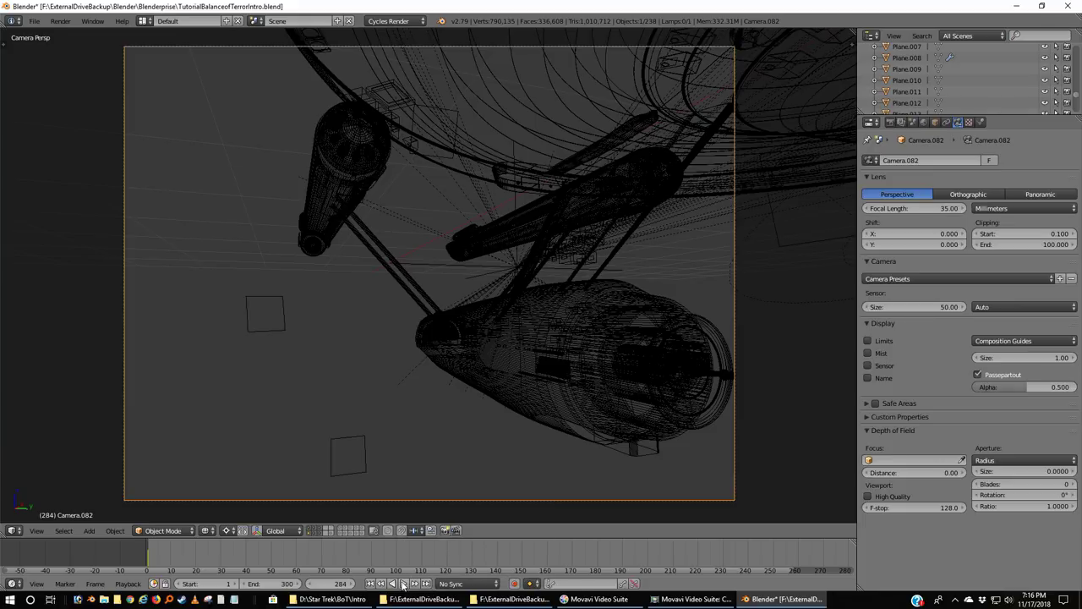
{"action": "left_click", "coordinate": [404, 583]}
{"action": "left_click", "coordinate": [404, 583]}
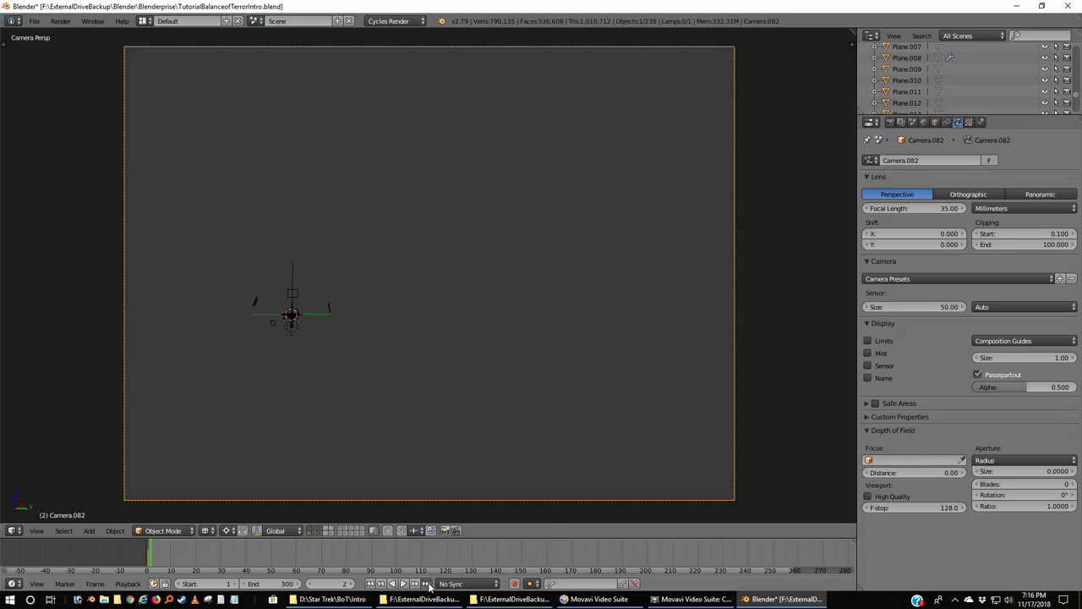
Go to the end of the animation, step back to frame 262 and render it as a test still.
{"action": "left_click", "coordinate": [426, 583]}
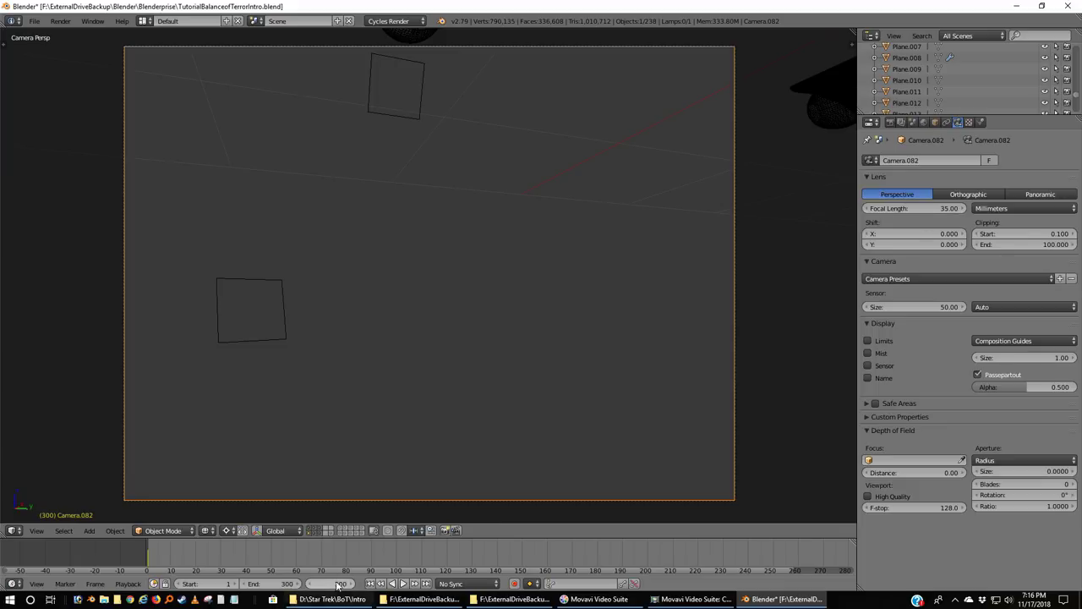
{"action": "left_click_drag", "start_coordinate": [340, 584], "coordinate": [309, 584]}
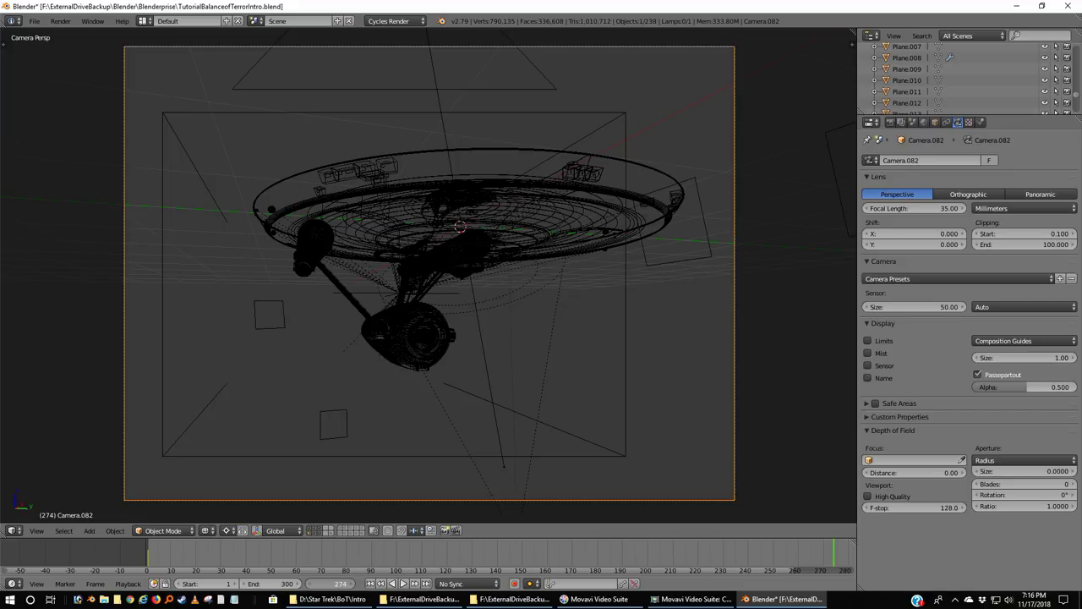
{"action": "left_click_drag", "start_coordinate": [310, 583], "coordinate": [300, 583]}
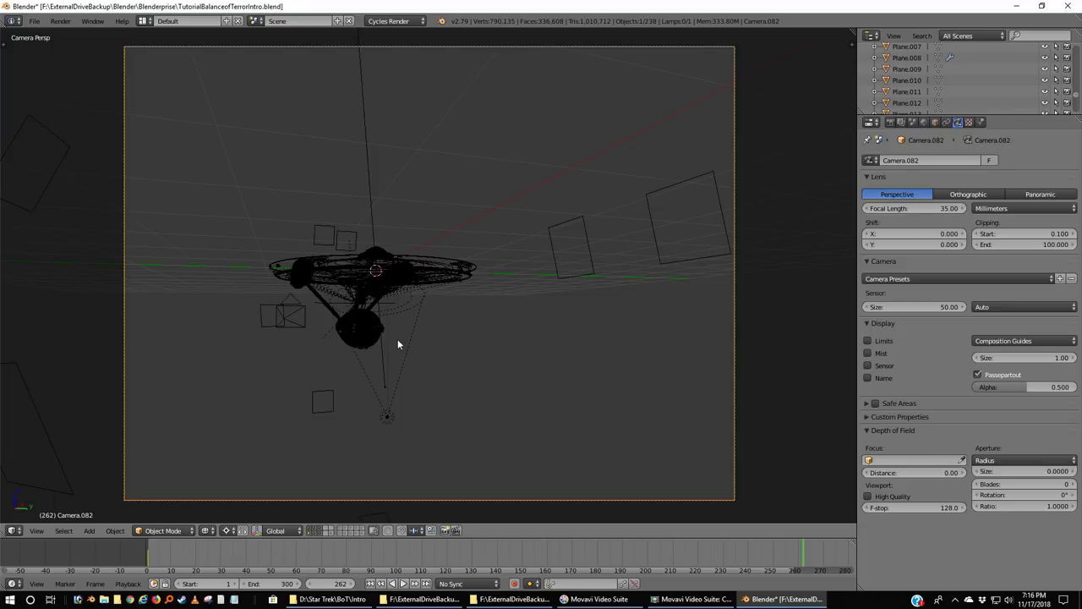
{"action": "key", "text": "F12"}
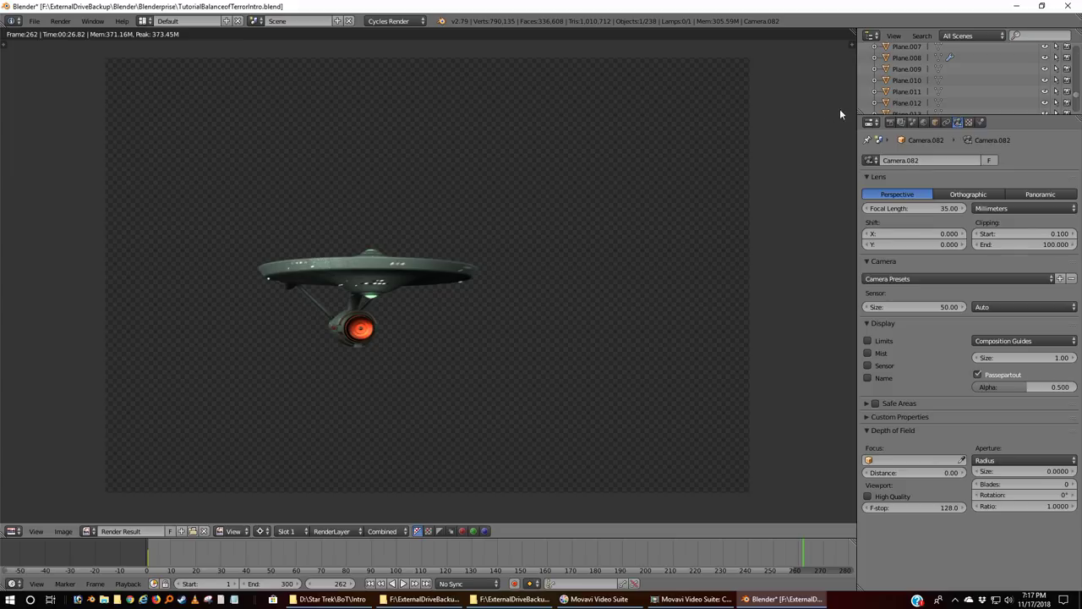
Render frame 262 without Motion Blur for comparison, and render it again with Motion Blur switched back on.
{"action": "left_click", "coordinate": [890, 122]}
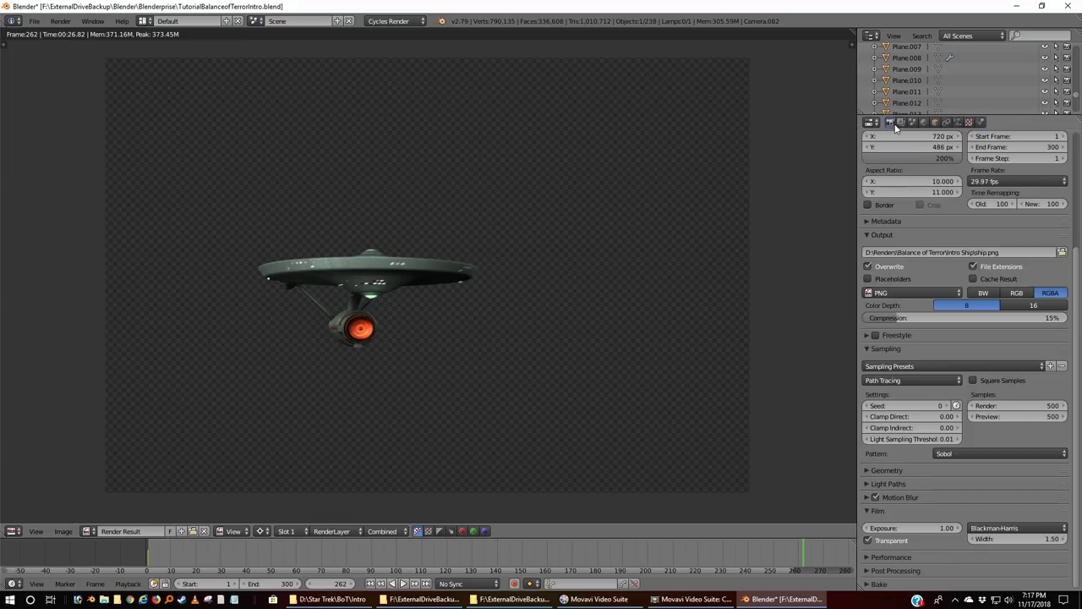
{"action": "left_click", "coordinate": [875, 497]}
{"action": "key", "text": "F12"}
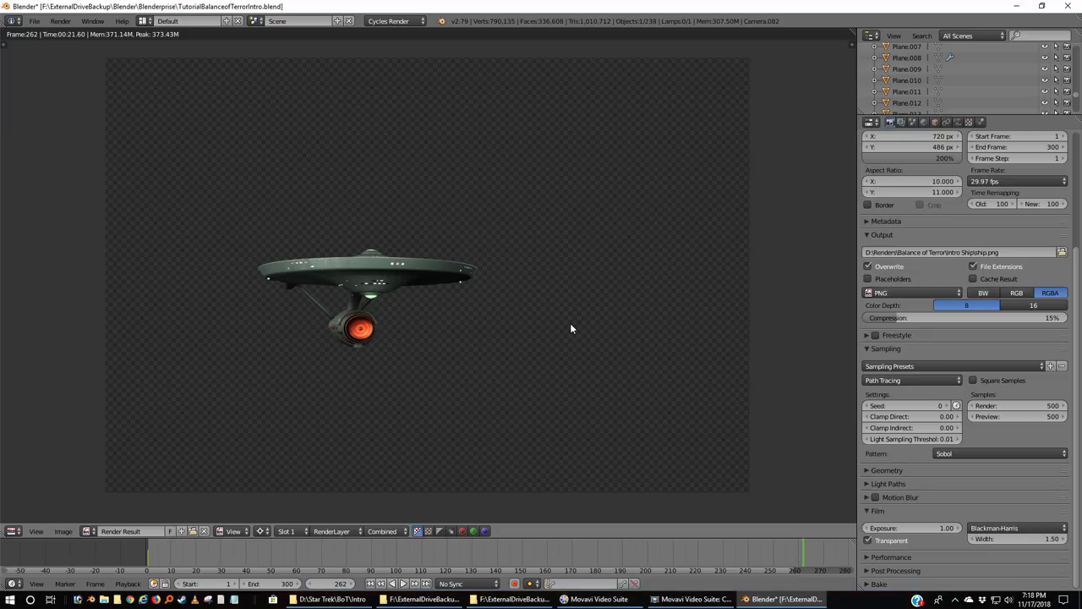
{"action": "left_click", "coordinate": [875, 497]}
{"action": "key", "text": "F12"}
Watch the rendered black-background ship video full screen in VLC media player, pausing to examine the motion blur, and exit full screen.
{"action": "key", "text": "ctrl+F11"}
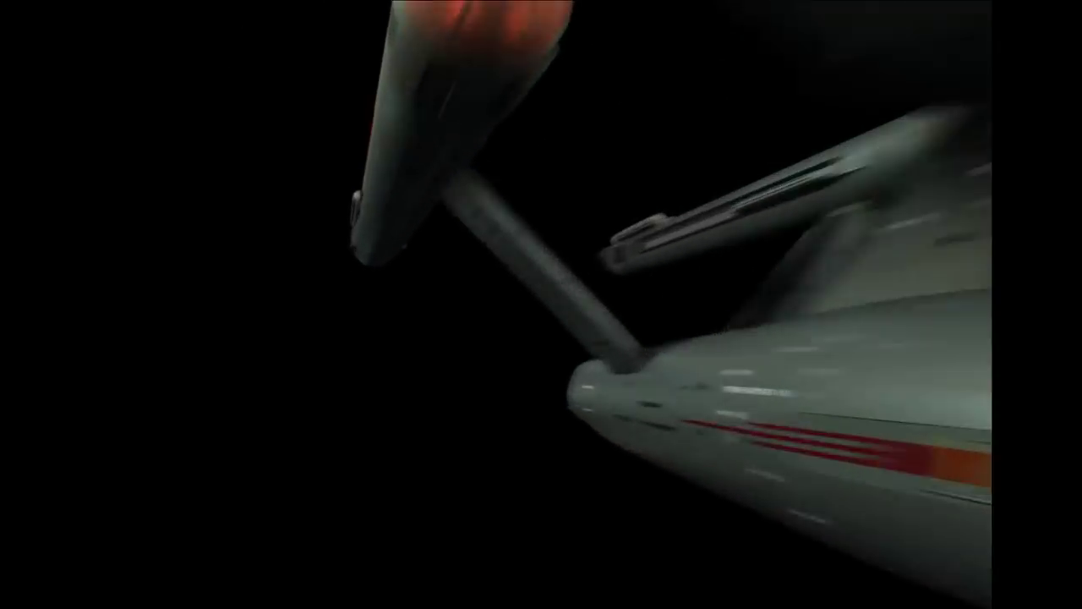
{"action": "mouse_move", "coordinate": [329, 599]}
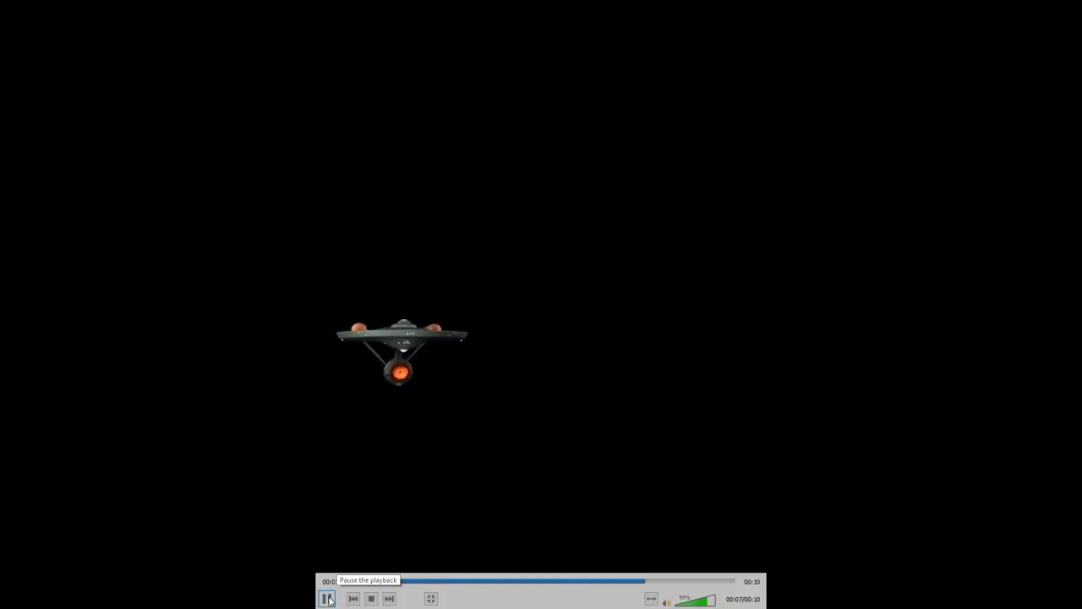
{"action": "left_click", "coordinate": [330, 599]}
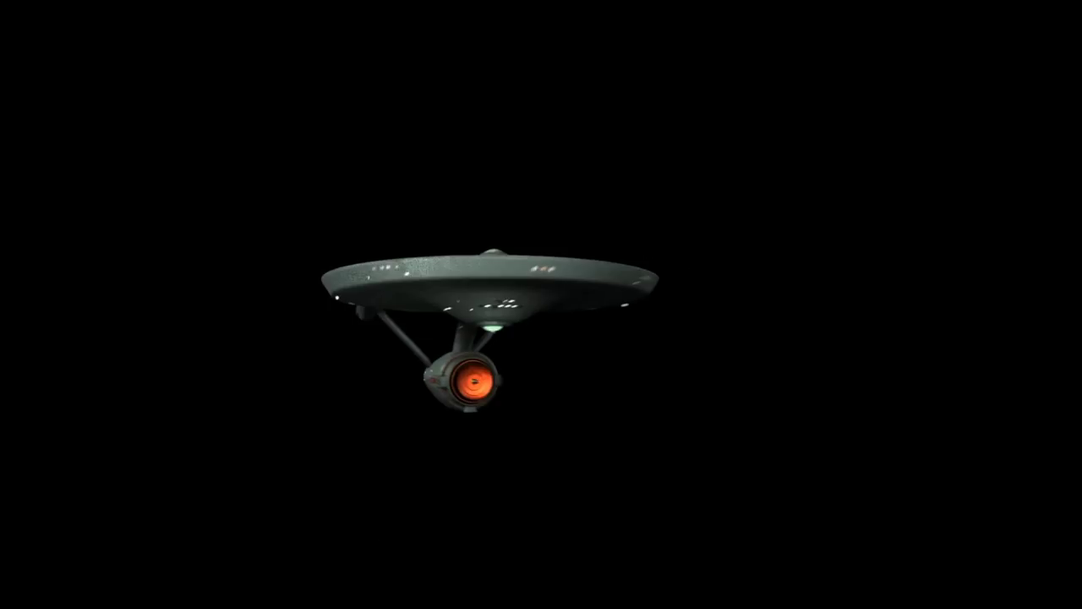
{"action": "mouse_move", "coordinate": [527, 372]}
{"action": "mouse_move", "coordinate": [694, 277]}
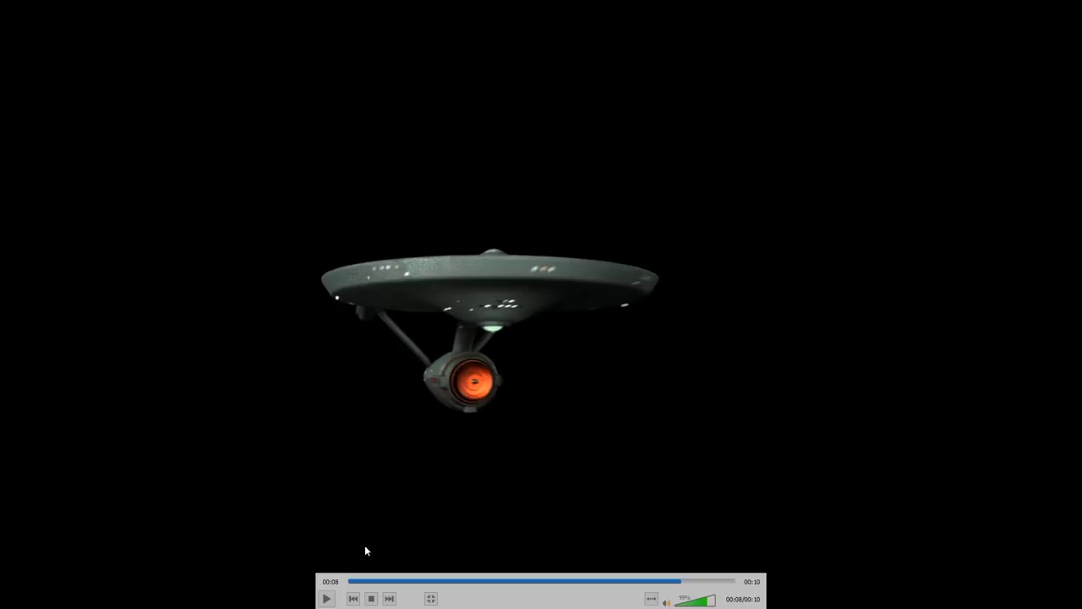
{"action": "left_click", "coordinate": [326, 597]}
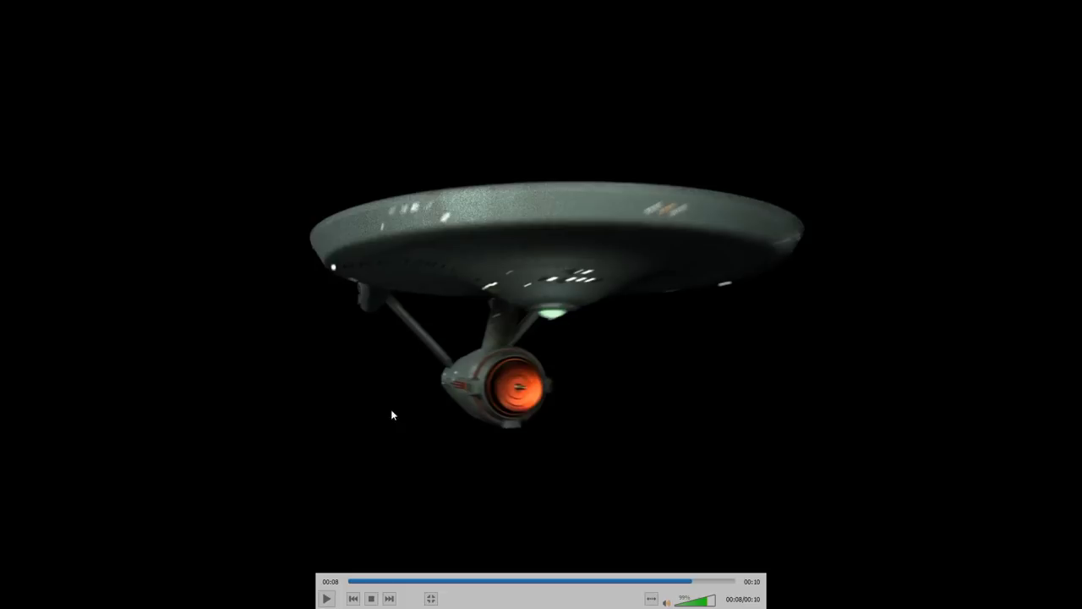
{"action": "left_click", "coordinate": [325, 600]}
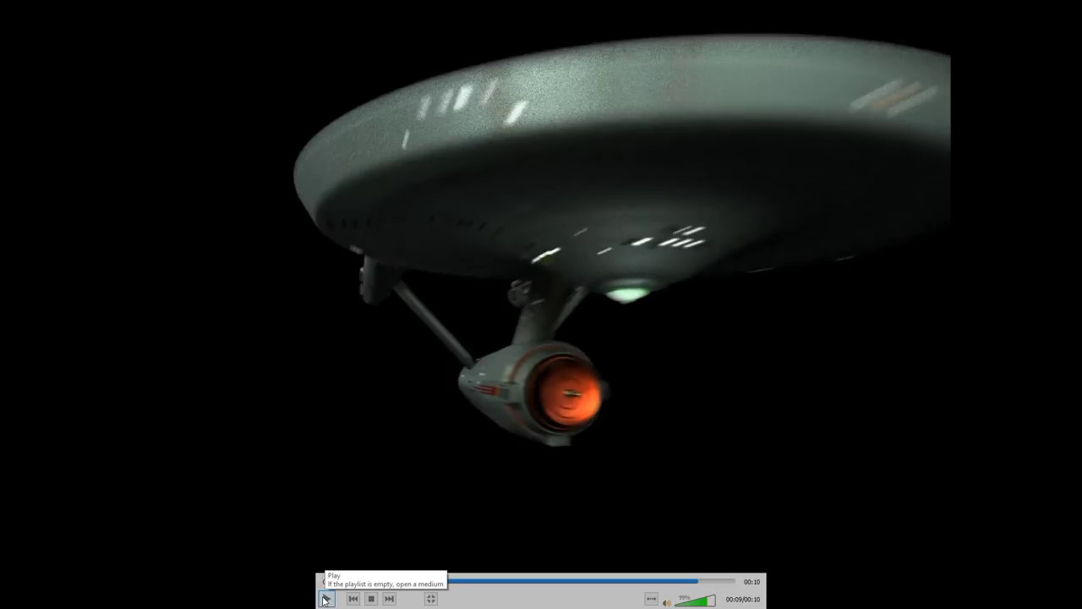
{"action": "left_click", "coordinate": [325, 599]}
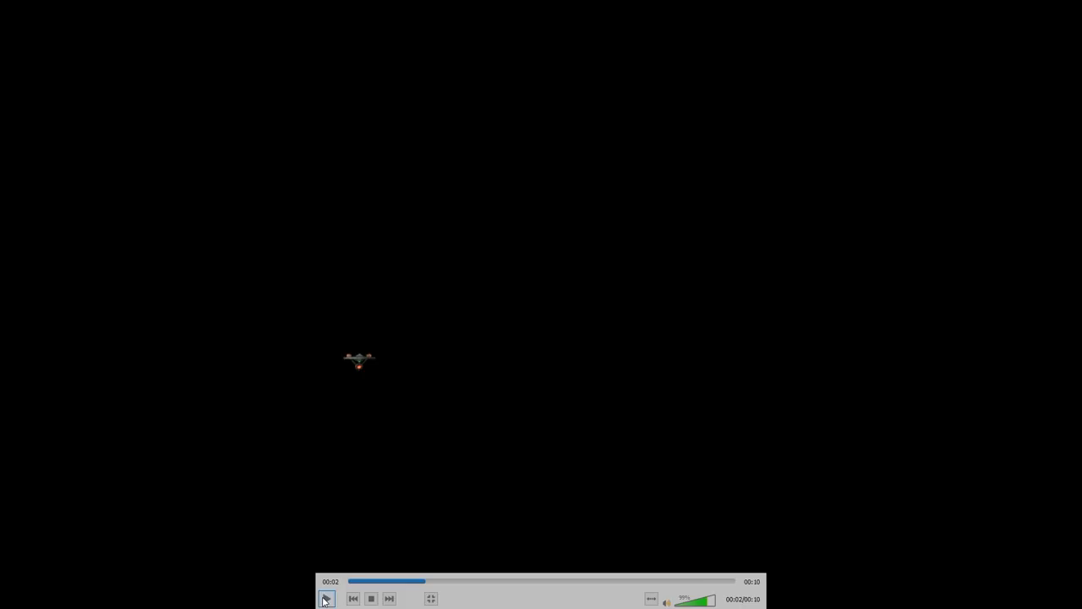
{"action": "left_click", "coordinate": [326, 599]}
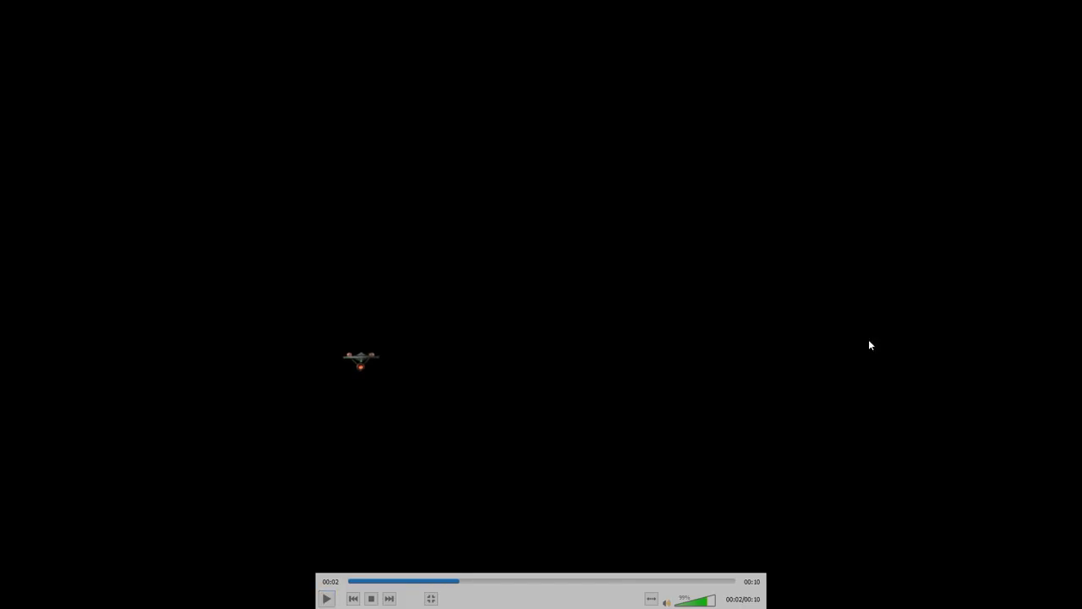
{"action": "key", "text": "Escape"}
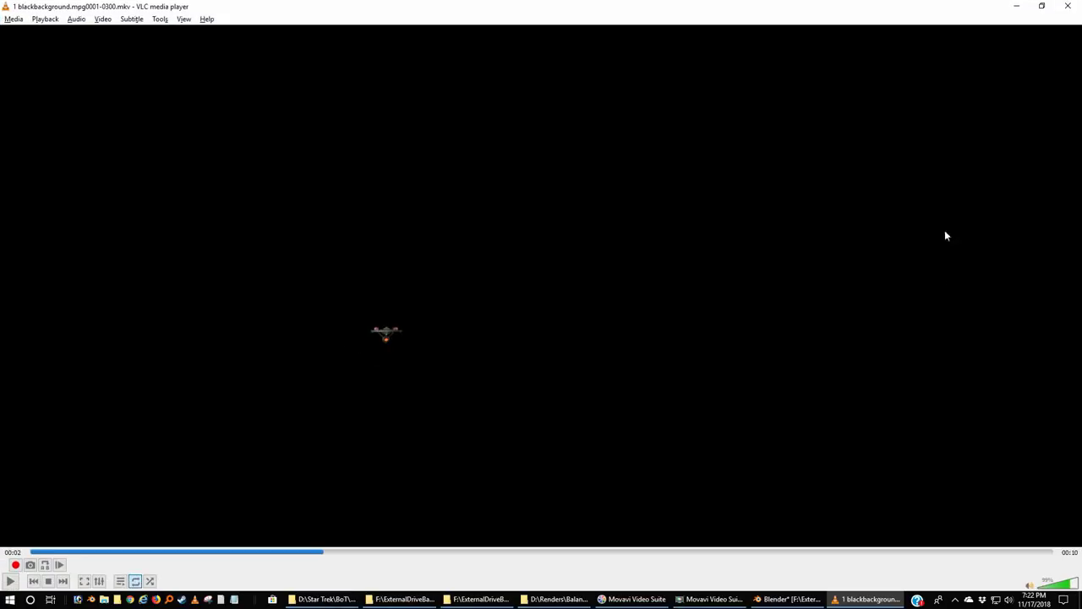
Close the black-background video and play 2 staticbackground.mpg0001-0300.mkv from the Movies folder full screen.
{"action": "left_click", "coordinate": [1069, 6]}
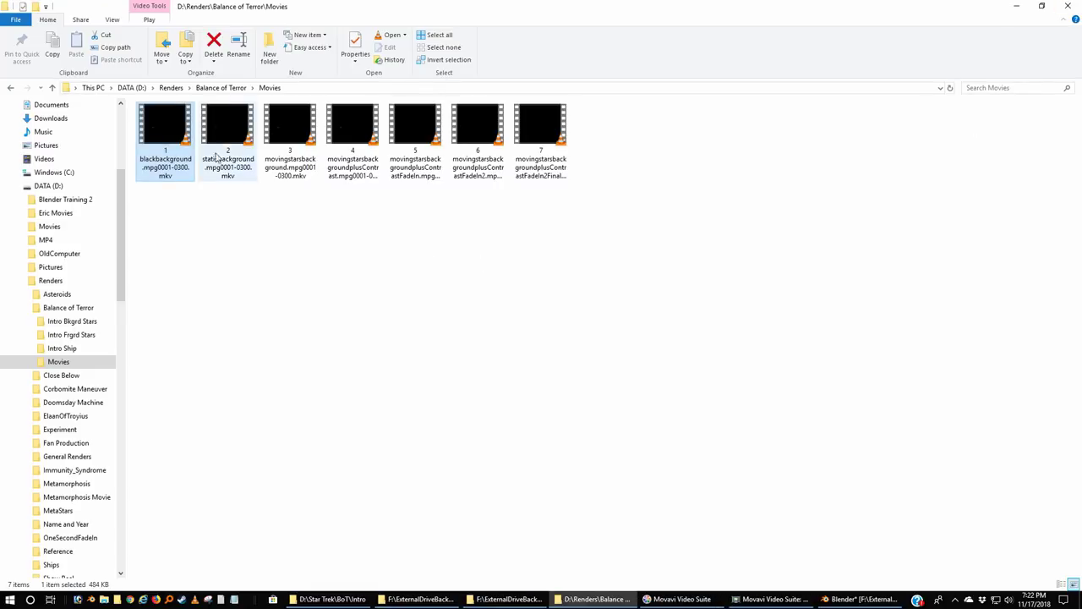
{"action": "double_click", "coordinate": [238, 116]}
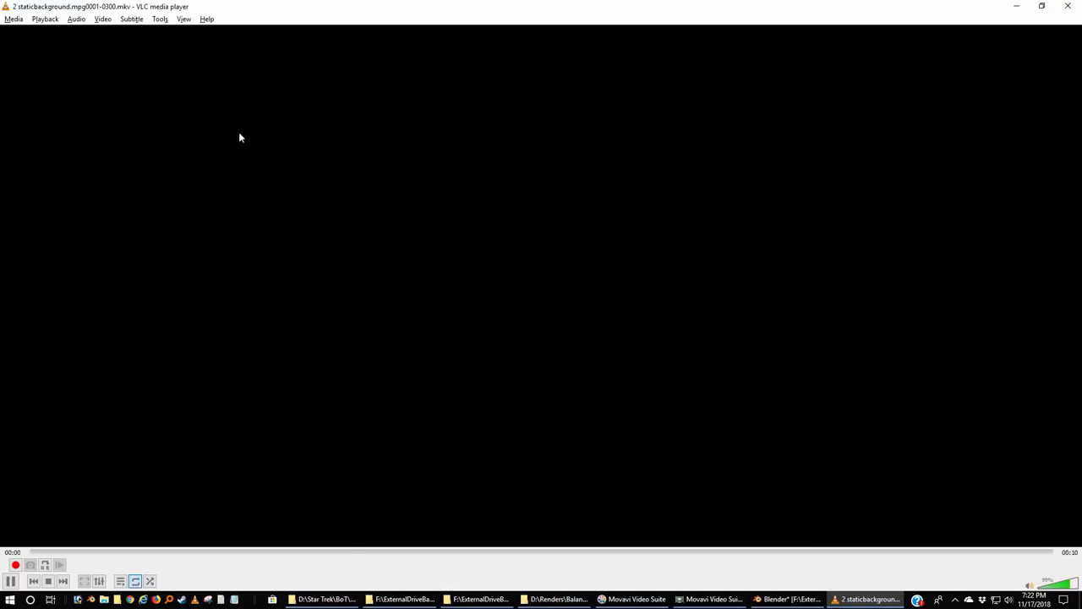
{"action": "double_click", "coordinate": [549, 352]}
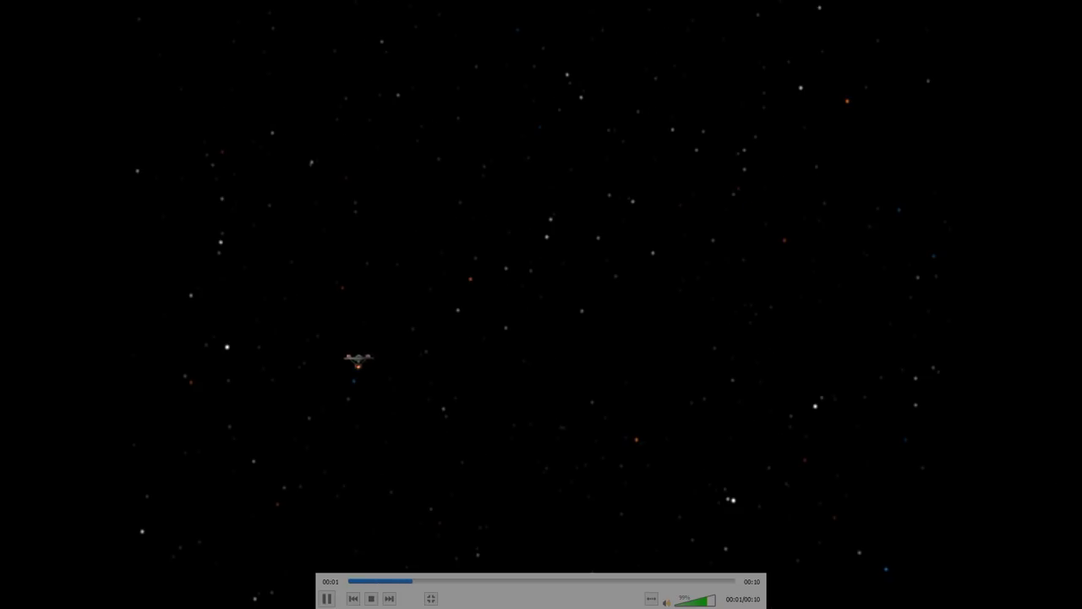
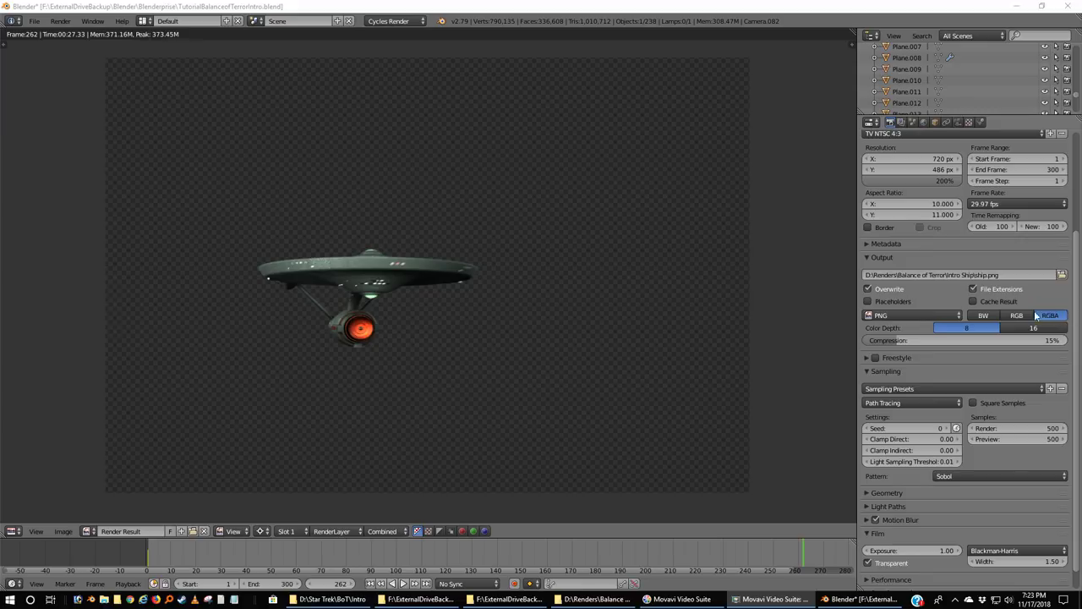
Switch to File Explorer and open the Intro Ship folder inside Balance of Terror.
{"action": "left_click", "coordinate": [935, 318]}
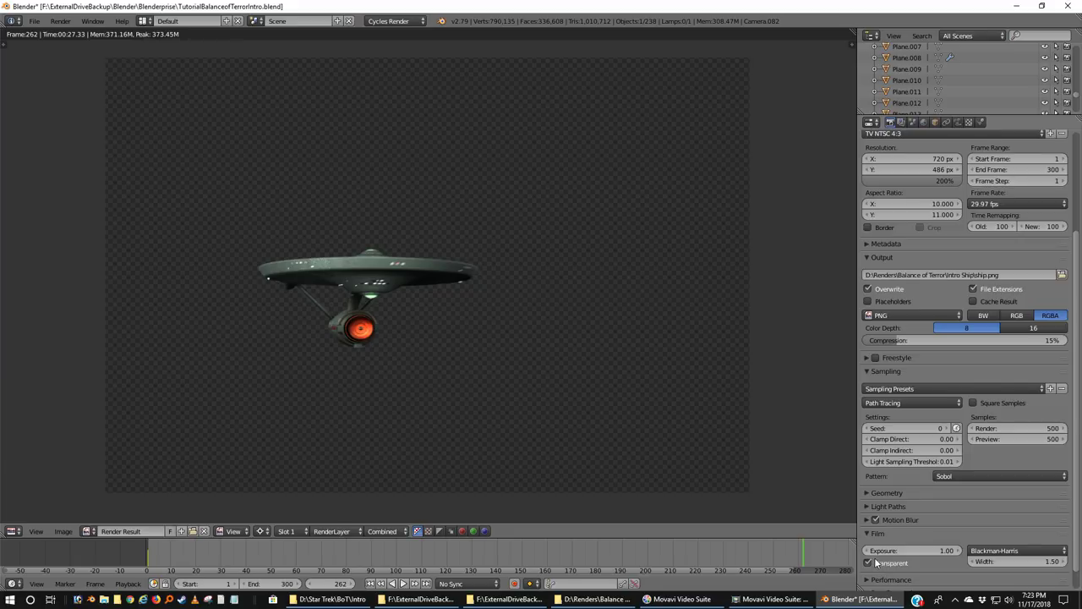
{"action": "left_click", "coordinate": [601, 598]}
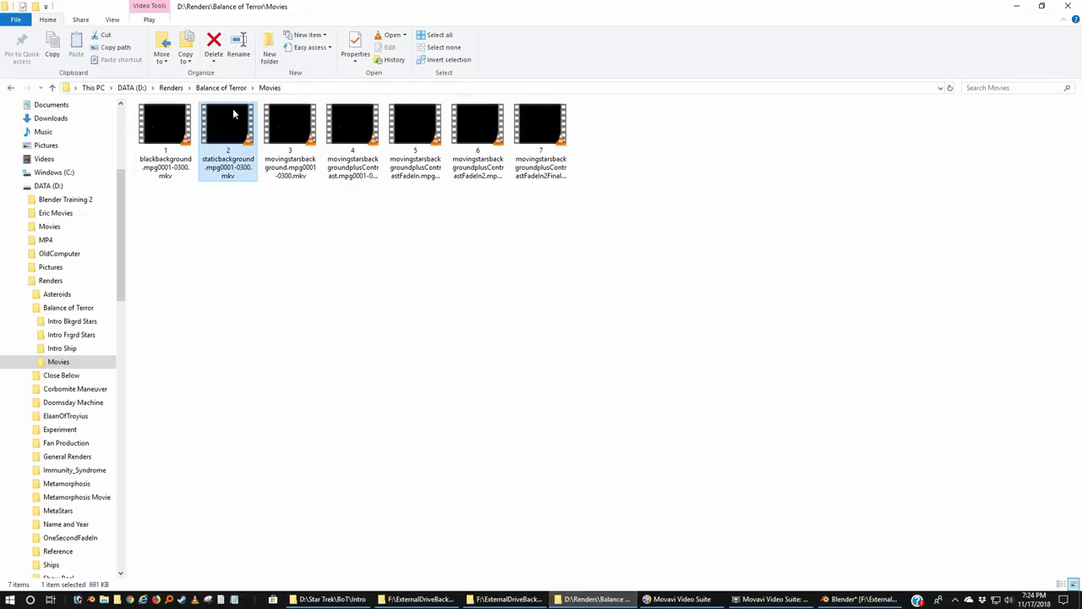
{"action": "left_click", "coordinate": [226, 88]}
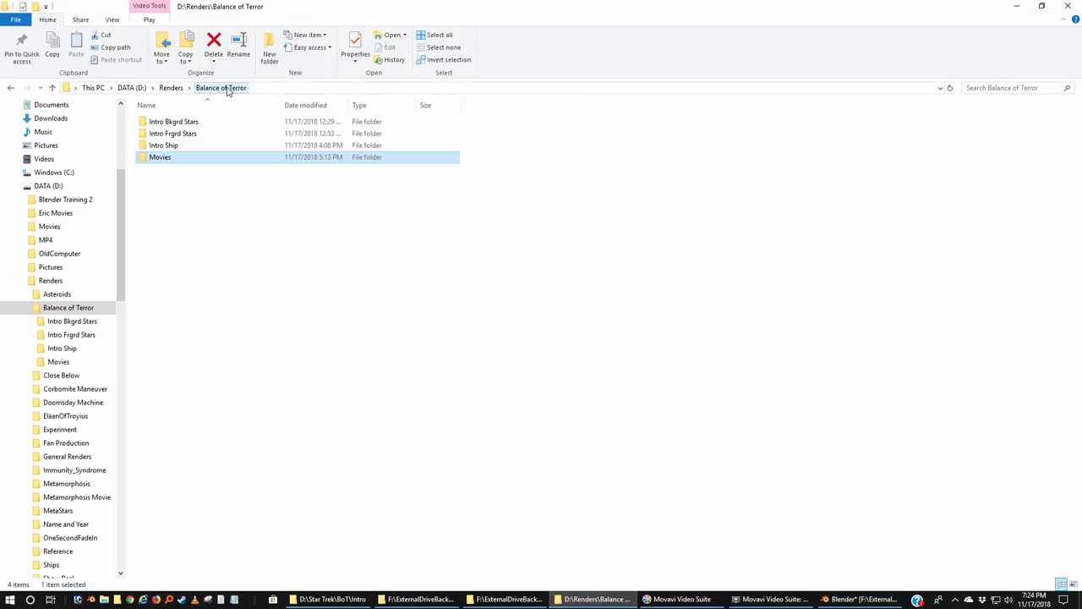
{"action": "double_click", "coordinate": [150, 145]}
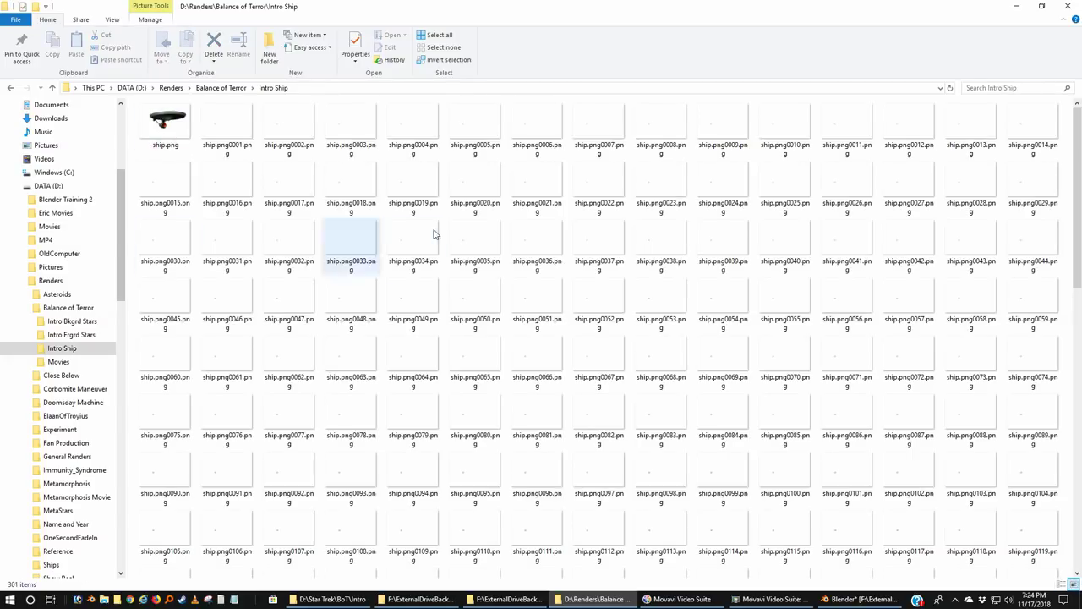
View the rendered still ship.png in the photo viewer and close it.
{"action": "left_click", "coordinate": [177, 133]}
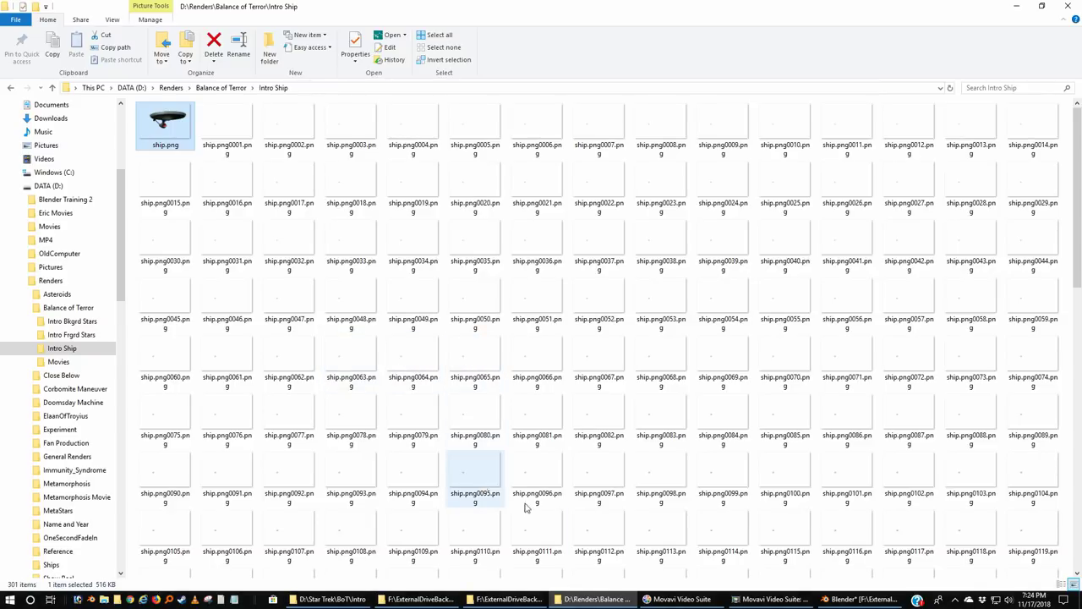
{"action": "double_click", "coordinate": [185, 131]}
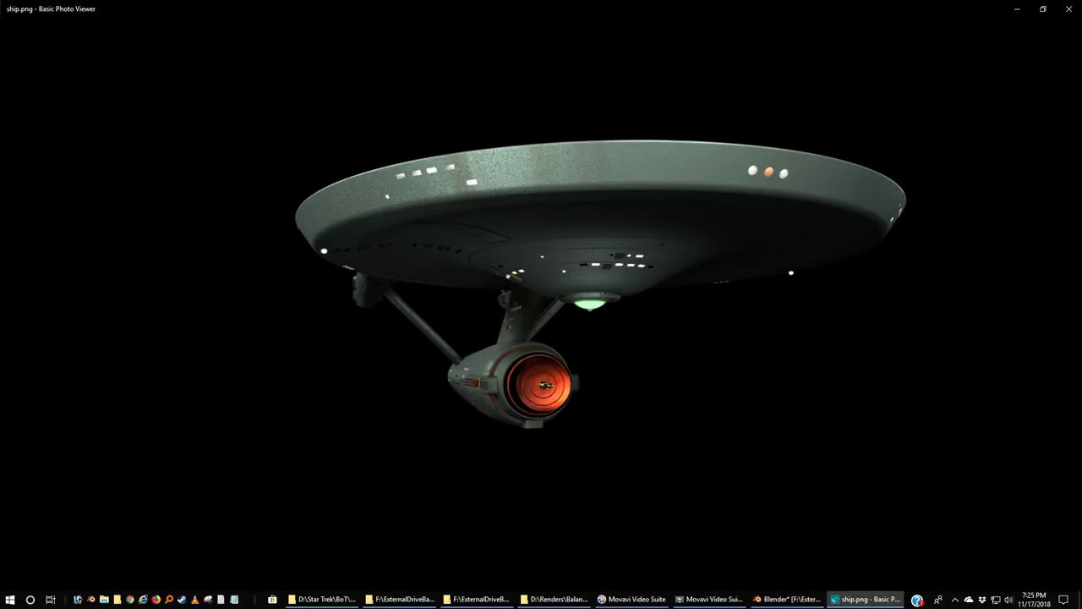
{"action": "left_click", "coordinate": [1069, 8]}
Inspect the motion blur in the rendered frames ship.png0273.png and ship.png0283.png, closing each image after viewing.
{"action": "scroll", "coordinate": [729, 342], "scroll_direction": "down", "scroll_amount": 3}
{"action": "scroll", "coordinate": [729, 342], "scroll_direction": "down", "scroll_amount": 10}
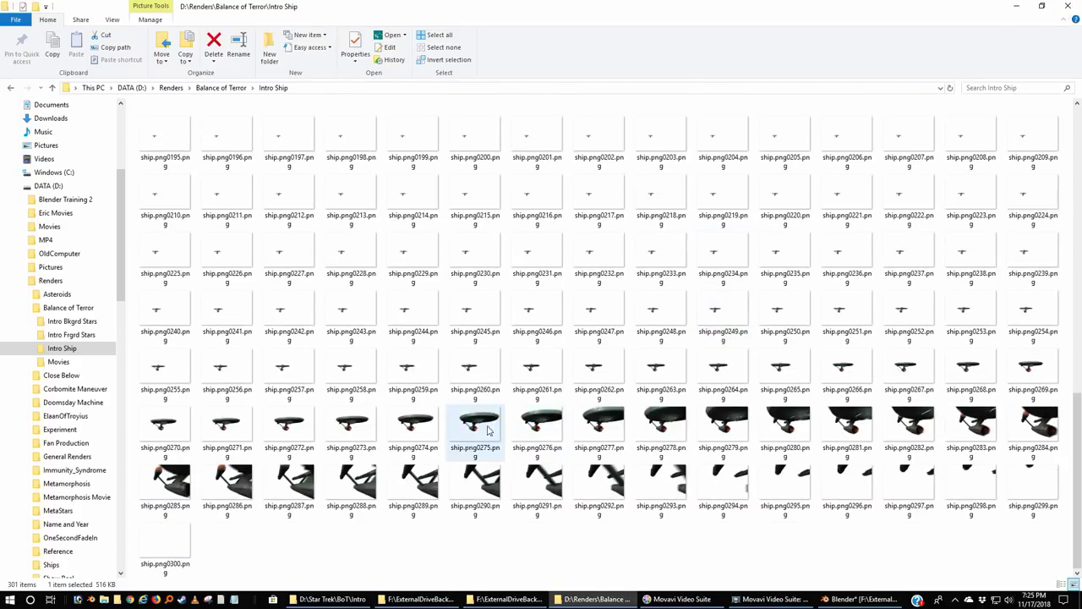
{"action": "double_click", "coordinate": [358, 423]}
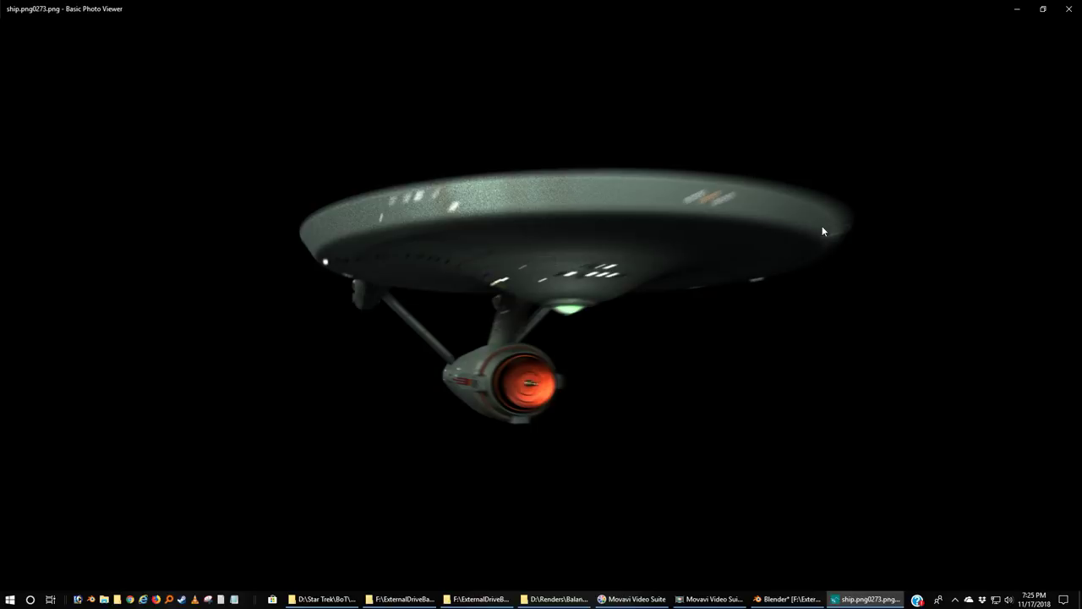
{"action": "left_click", "coordinate": [1072, 9]}
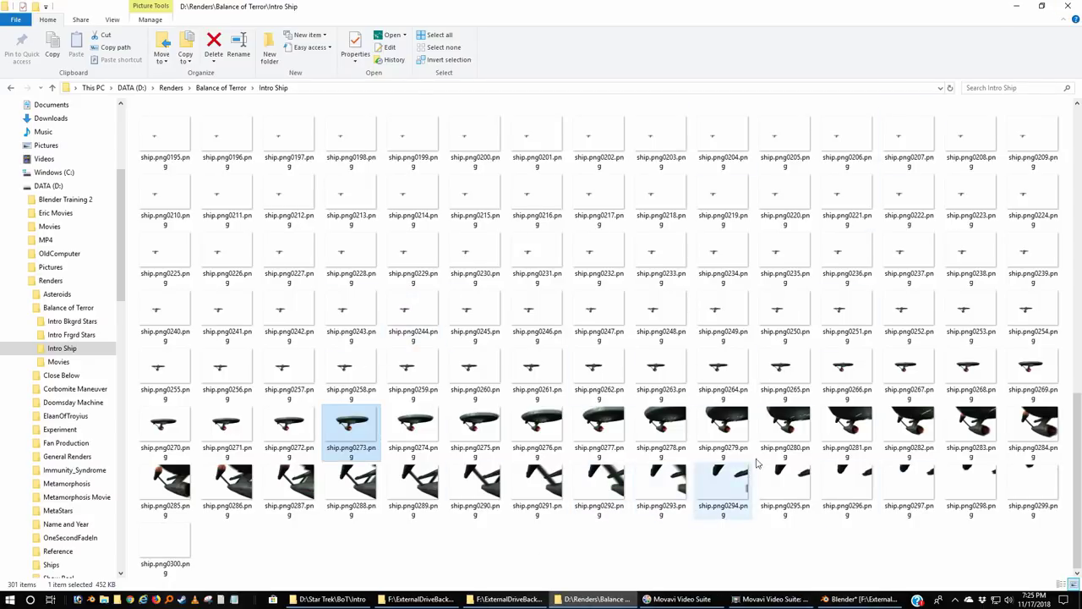
{"action": "double_click", "coordinate": [972, 420]}
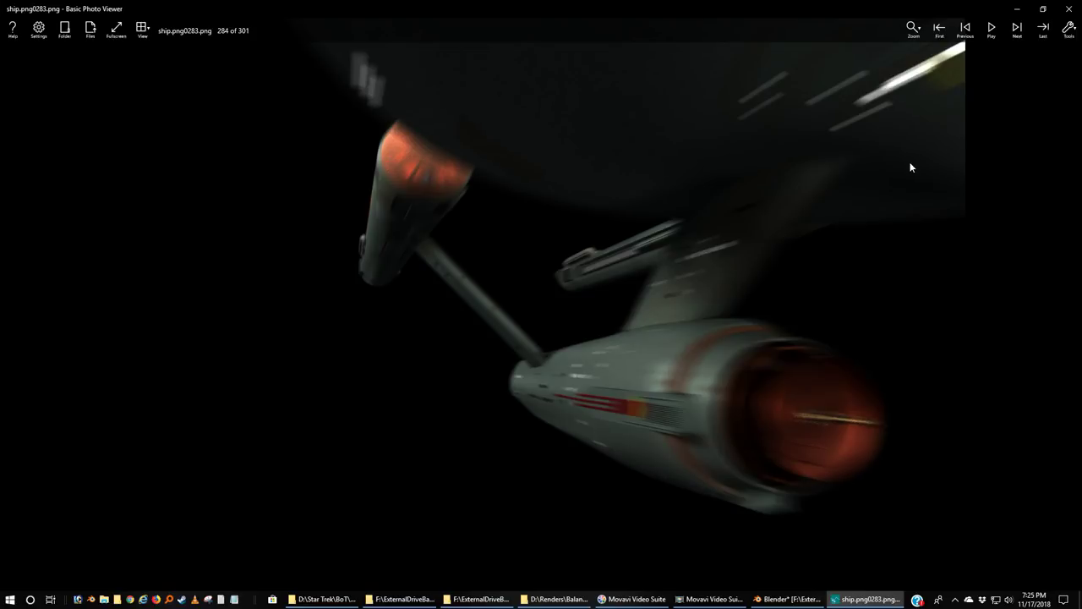
{"action": "left_click", "coordinate": [1069, 8]}
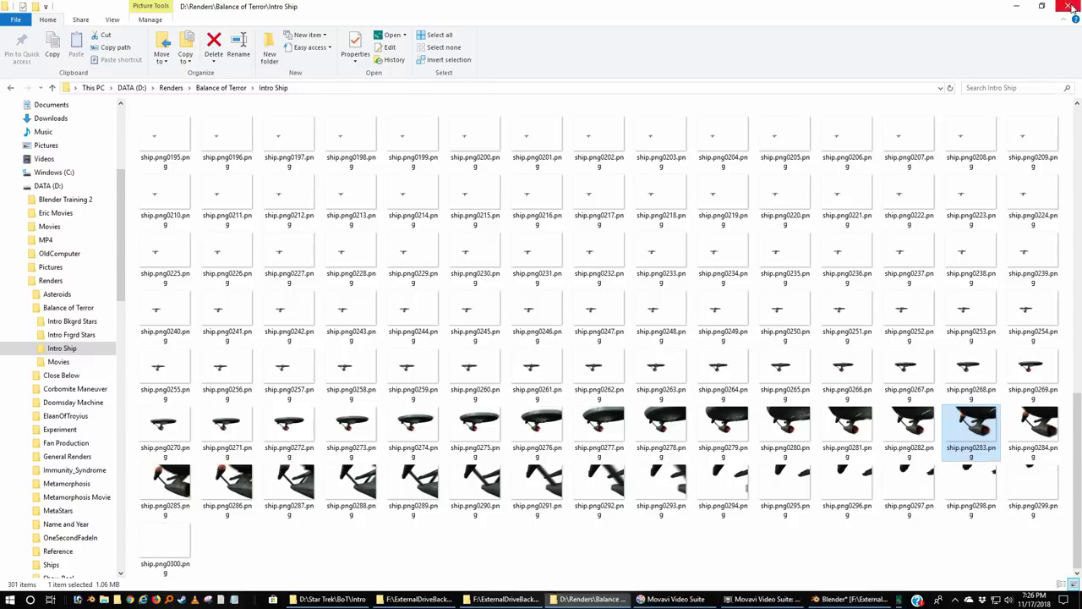
Return to Blender, leave the render result and look at the studio layout in the top orthographic view.
{"action": "left_click", "coordinate": [864, 599]}
{"action": "key", "text": "Escape"}
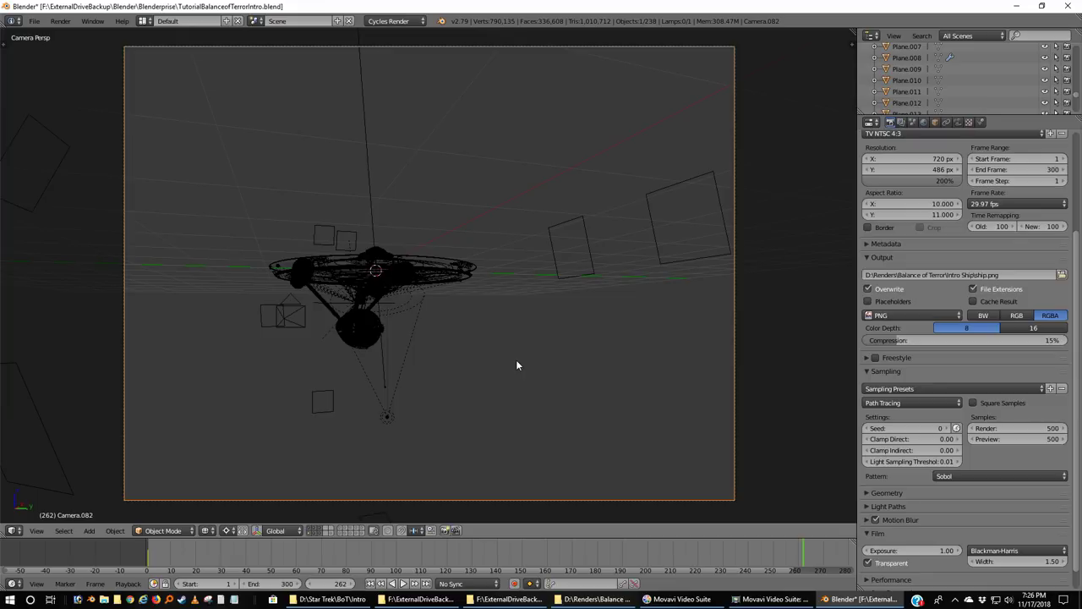
{"action": "key", "text": "KP_7"}
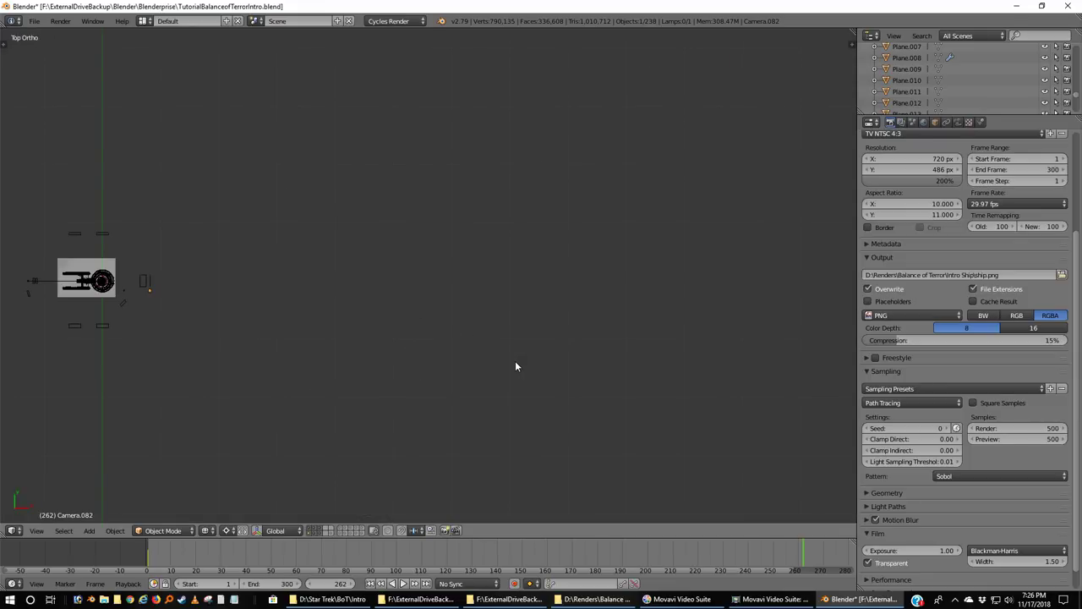
{"action": "scroll", "coordinate": [515, 366], "scroll_direction": "down", "scroll_amount": 2}
{"action": "scroll", "coordinate": [515, 366], "scroll_direction": "up", "scroll_amount": 1}
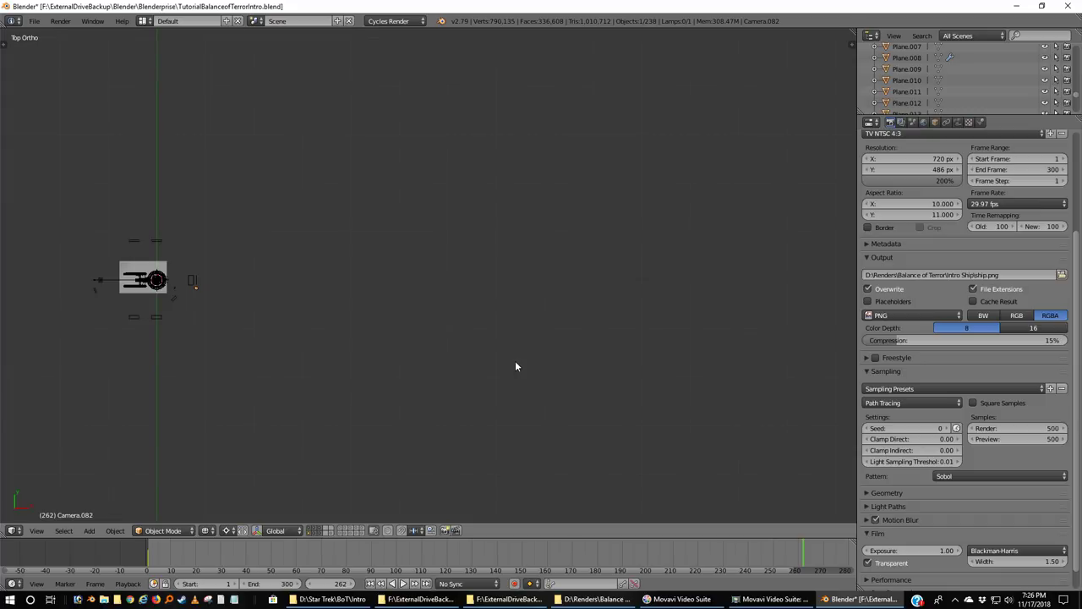
{"action": "scroll", "coordinate": [647, 376], "scroll_direction": "up", "scroll_amount": 4}
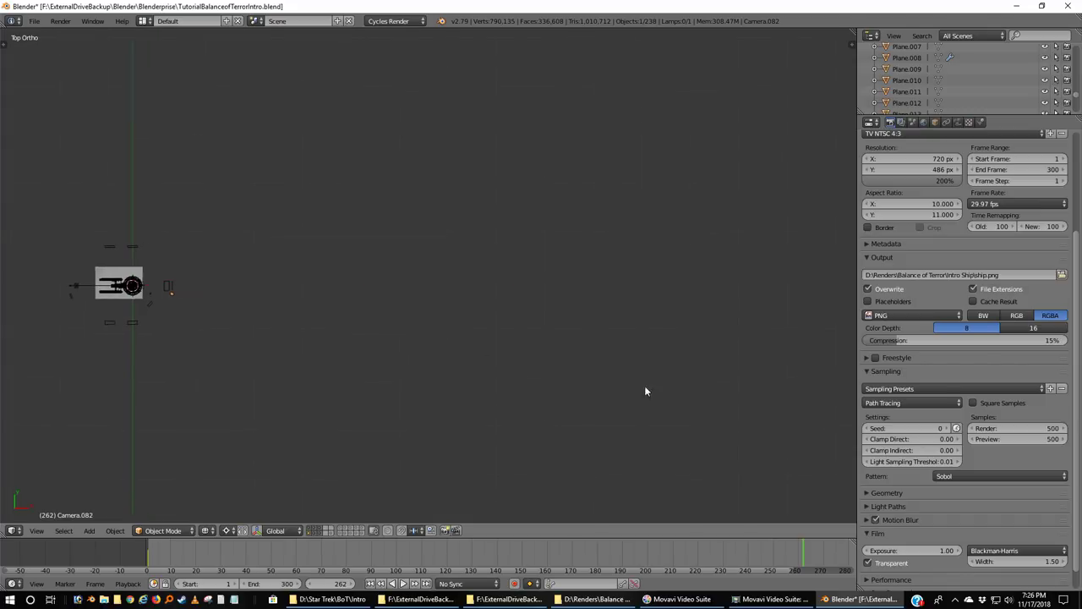
{"action": "scroll", "coordinate": [568, 403], "scroll_direction": "up", "scroll_amount": 4, "text": "shift"}
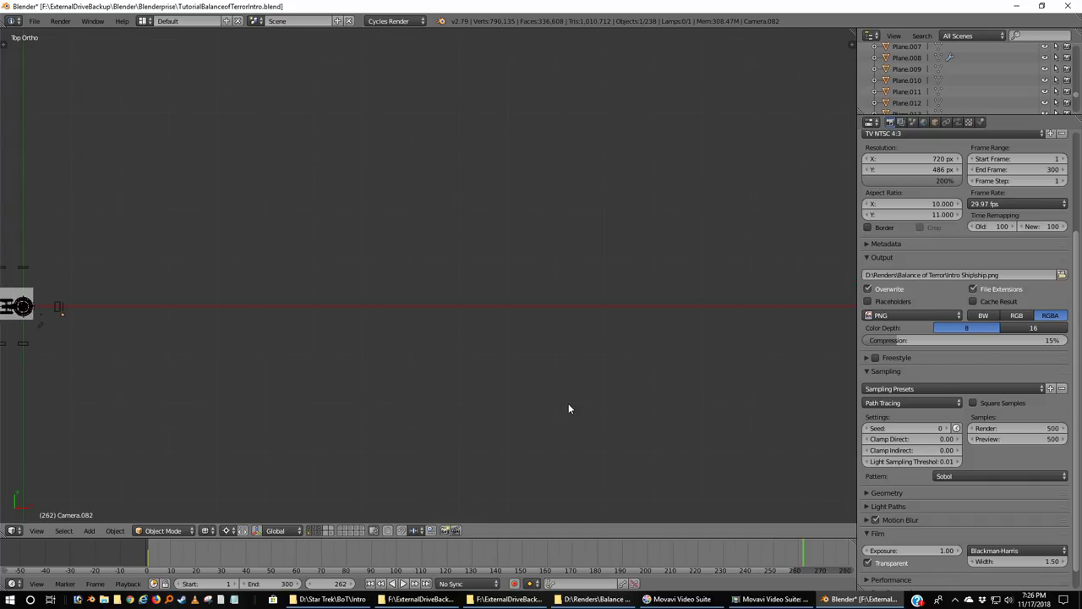
{"action": "middle_click_drag", "start_coordinate": [468, 405], "coordinate": [471, 381], "text": "shift"}
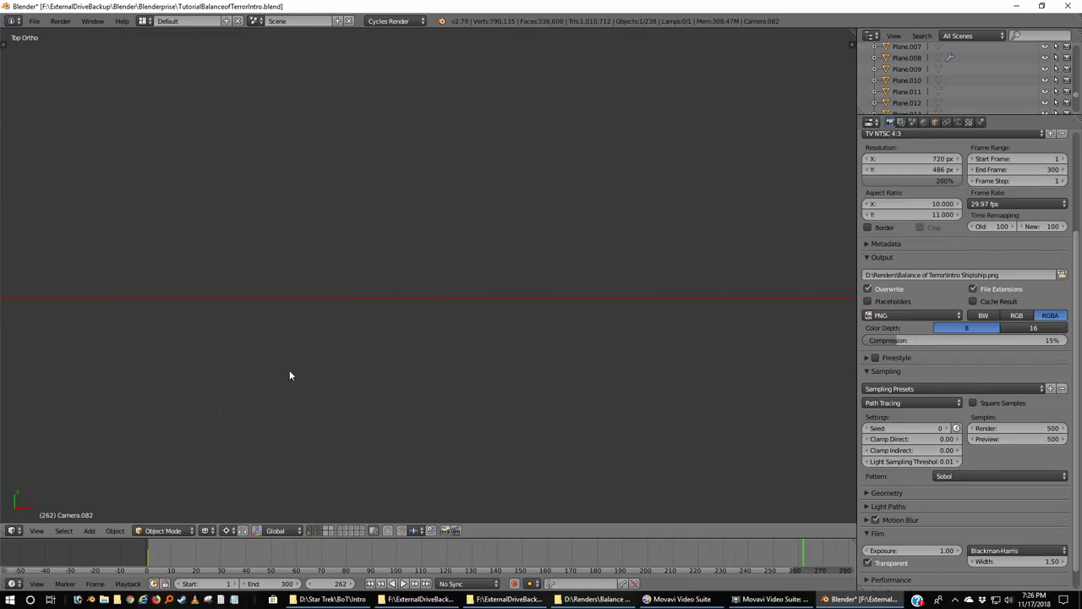
{"action": "scroll", "coordinate": [289, 376], "scroll_direction": "up", "scroll_amount": 10, "text": "shift"}
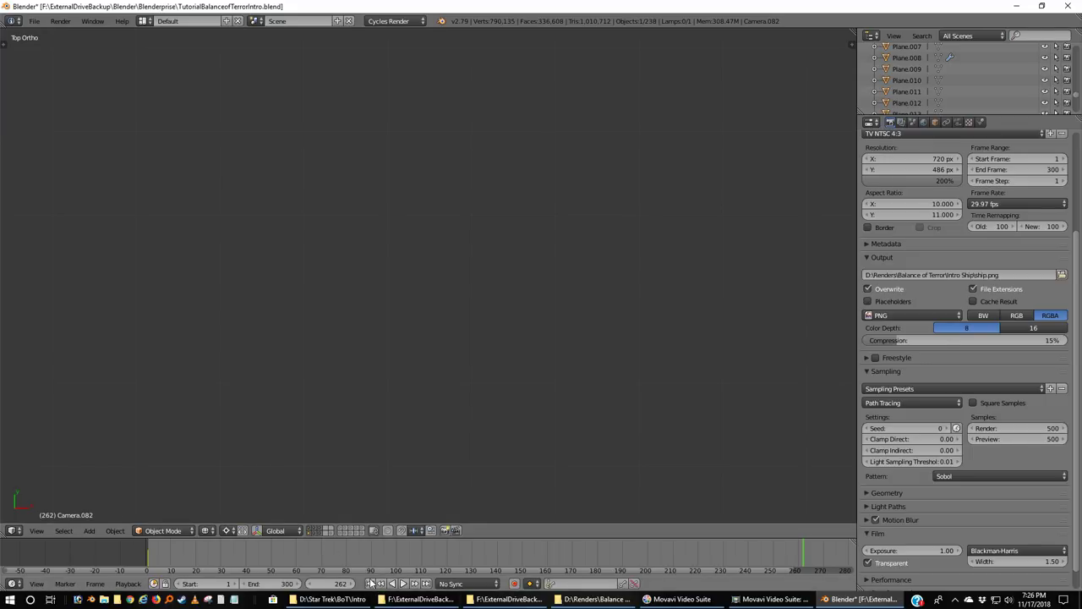
Play the camera's move toward the ship from frame 1 in the top view and stop at frame 205.
{"action": "left_click", "coordinate": [371, 584]}
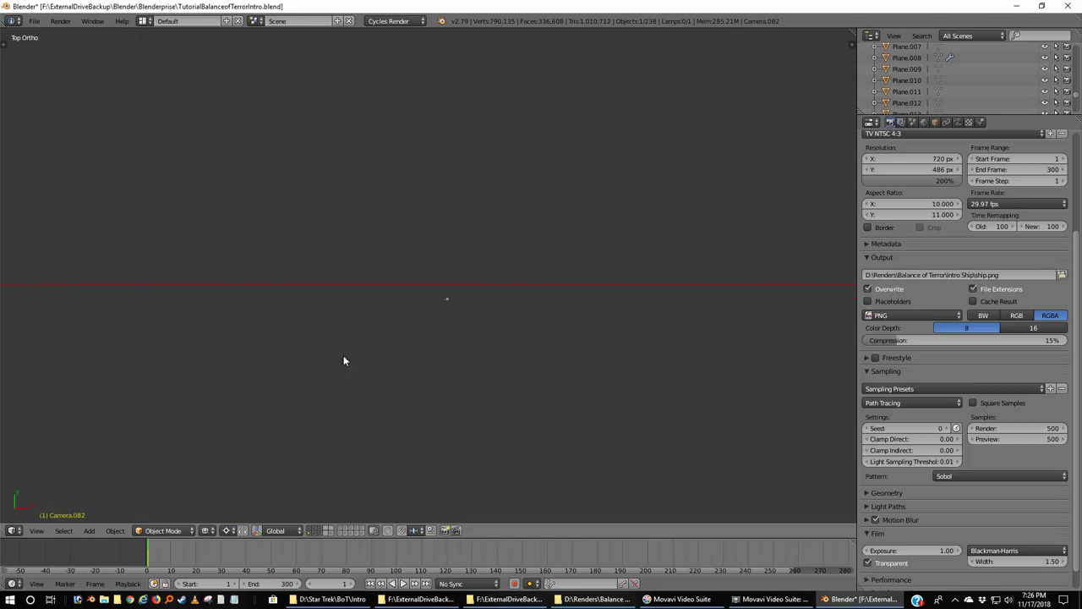
{"action": "middle_click_drag", "start_coordinate": [344, 361], "coordinate": [642, 391], "text": "shift"}
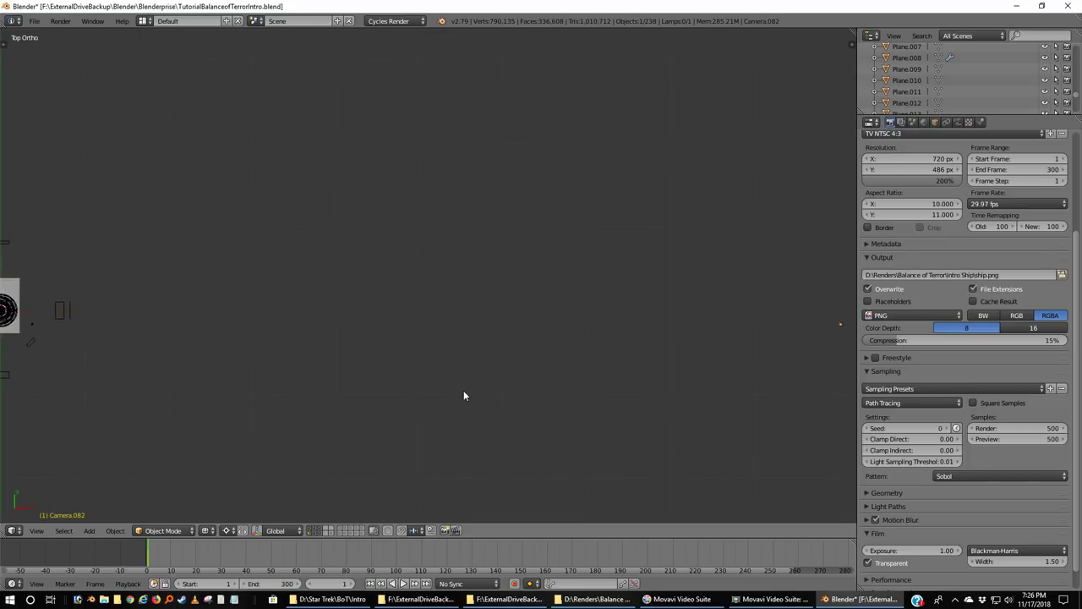
{"action": "middle_click_drag", "start_coordinate": [463, 390], "coordinate": [472, 381], "text": "shift"}
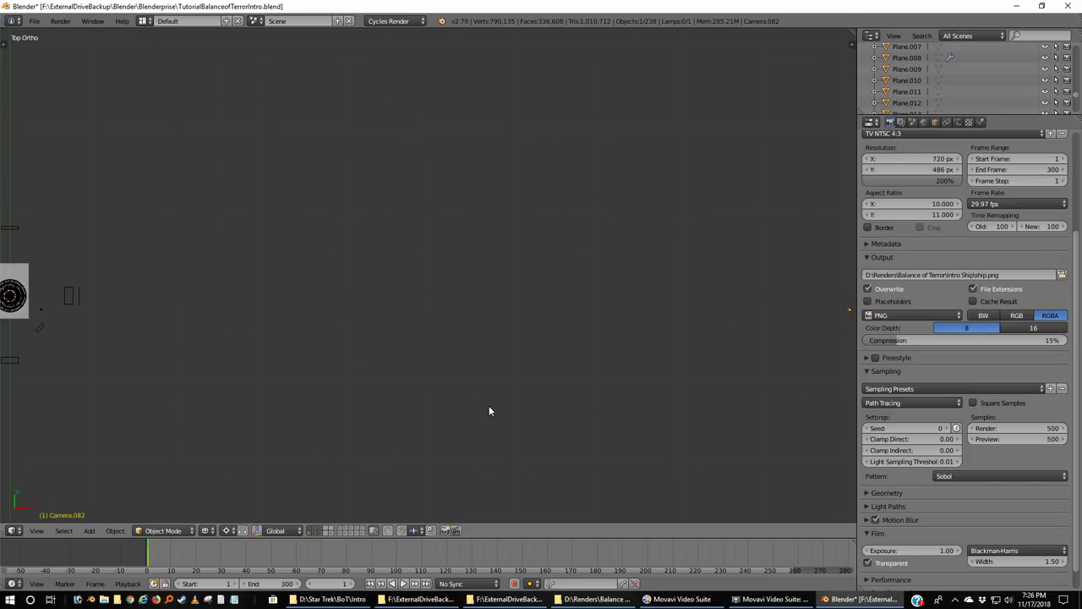
{"action": "left_click", "coordinate": [404, 584]}
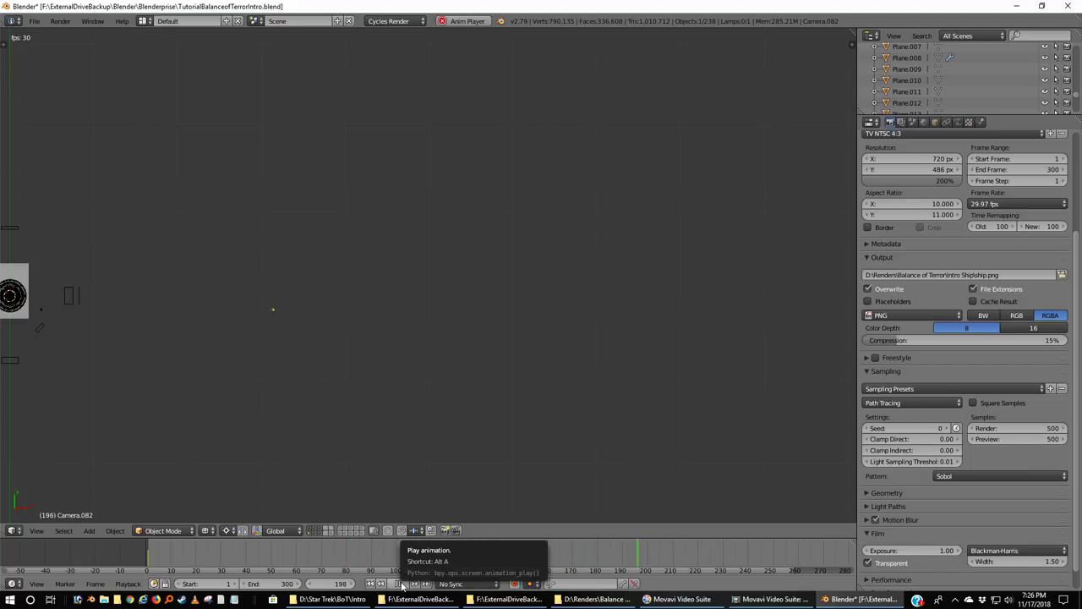
{"action": "left_click", "coordinate": [402, 584]}
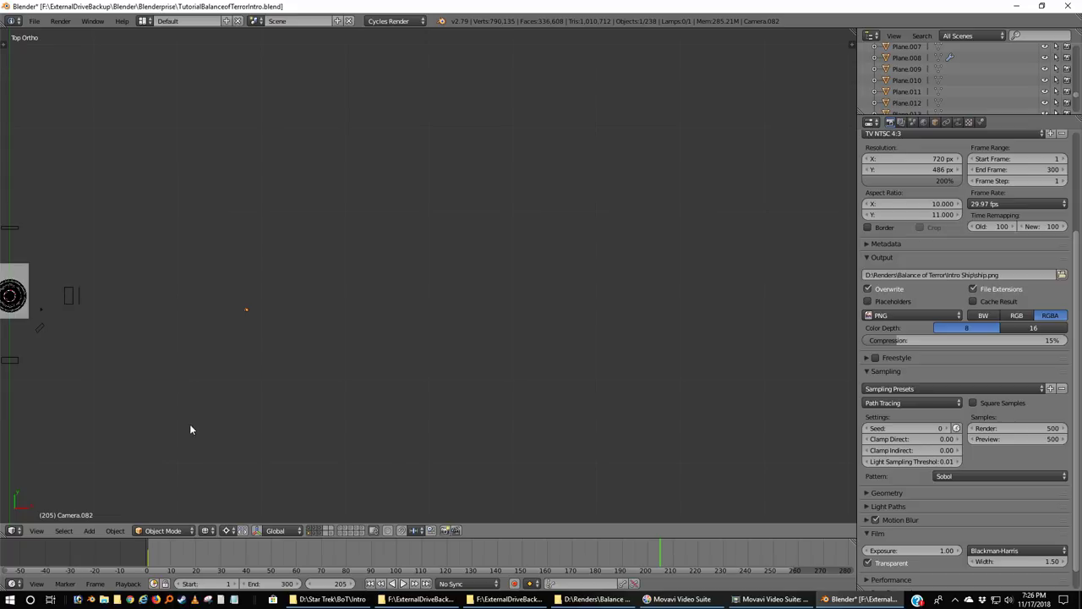
Frame the ship and the approaching camera more closely in the top view, play the animation again and stop at frame 36.
{"action": "scroll", "coordinate": [282, 428], "scroll_direction": "up", "scroll_amount": 6, "text": "ctrl"}
{"action": "scroll", "coordinate": [578, 452], "scroll_direction": "up", "scroll_amount": 2}
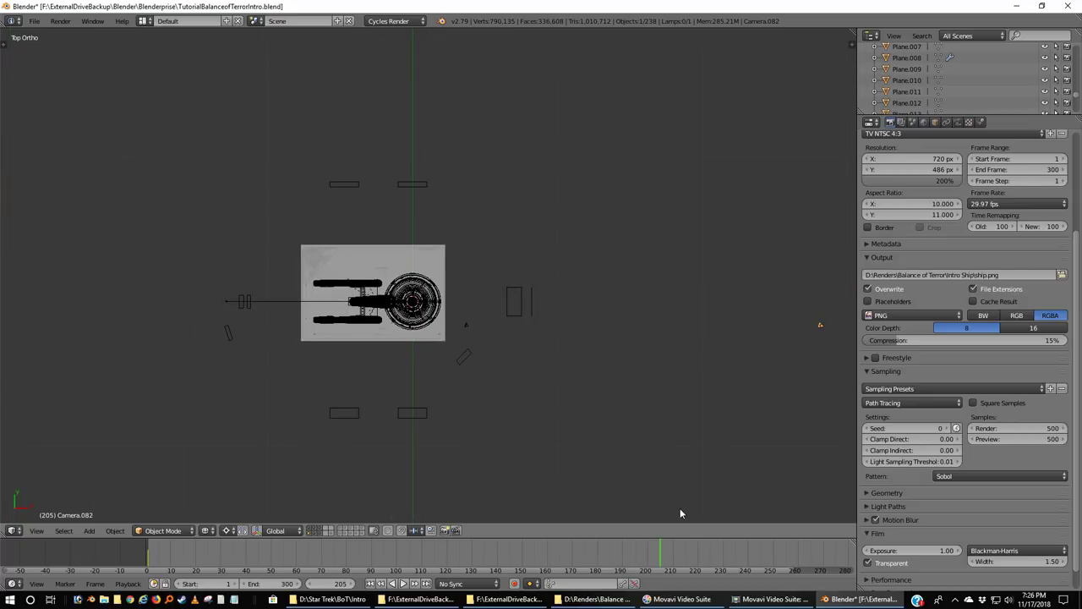
{"action": "scroll", "coordinate": [560, 446], "scroll_direction": "up", "scroll_amount": 2, "text": "ctrl"}
{"action": "scroll", "coordinate": [541, 462], "scroll_direction": "up", "scroll_amount": 3}
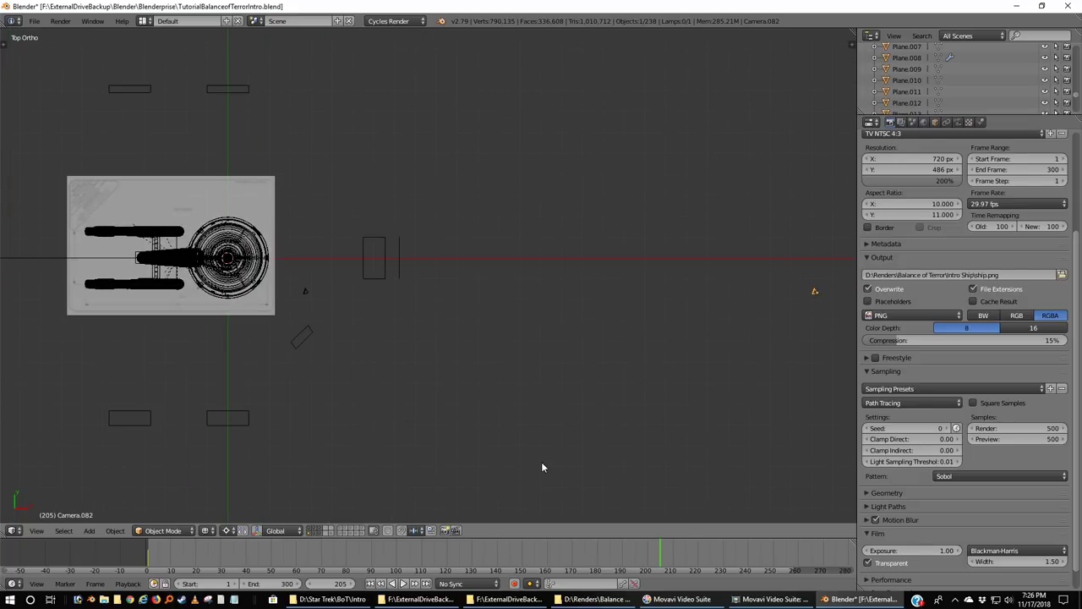
{"action": "scroll", "coordinate": [543, 467], "scroll_direction": "up", "scroll_amount": 1}
{"action": "scroll", "coordinate": [543, 468], "scroll_direction": "down", "scroll_amount": 1}
{"action": "scroll", "coordinate": [543, 467], "scroll_direction": "up", "scroll_amount": 1}
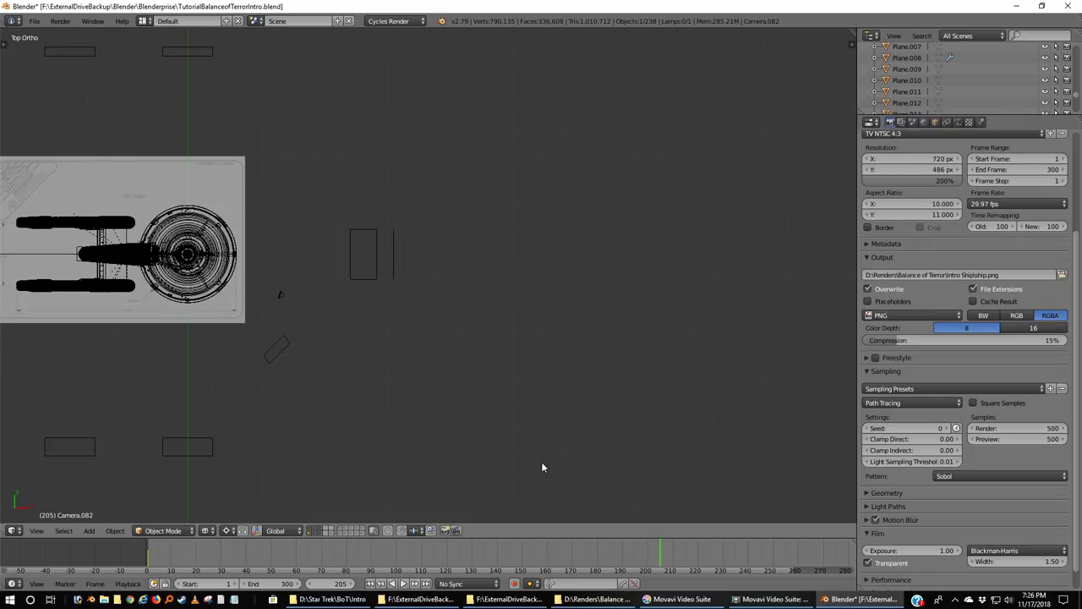
{"action": "middle_click_drag", "start_coordinate": [543, 467], "coordinate": [488, 462], "text": "shift"}
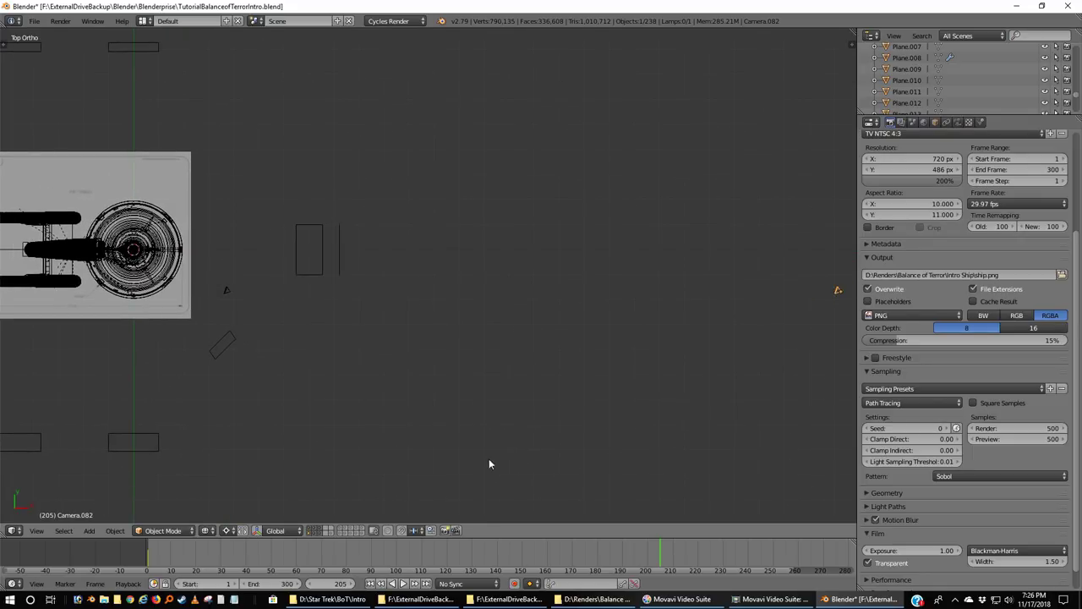
{"action": "left_click", "coordinate": [403, 584]}
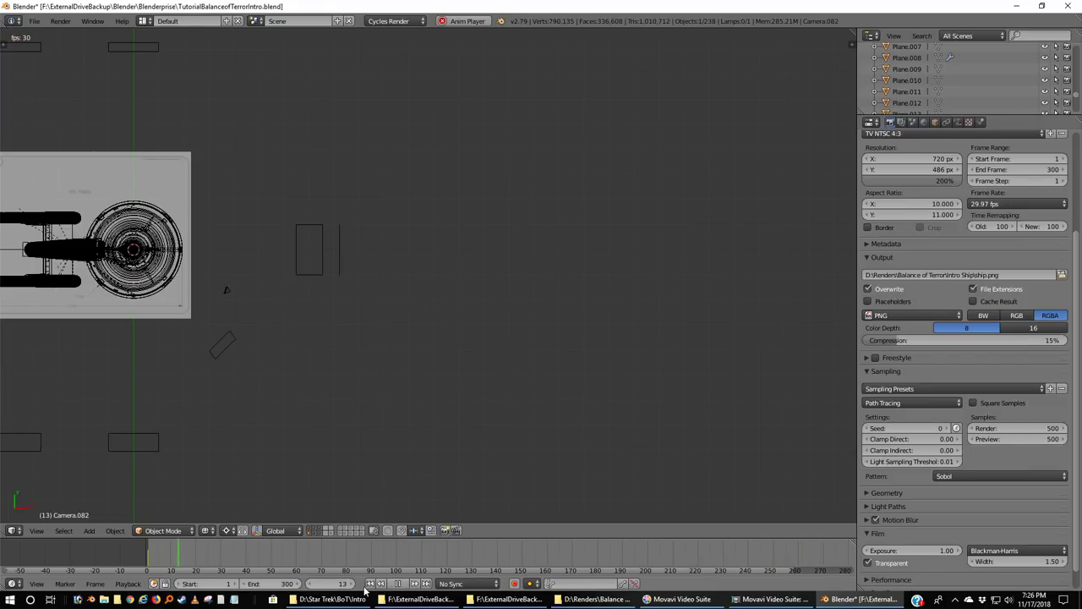
{"action": "left_click", "coordinate": [398, 584]}
Scrub the current frame to 269 to check the camera's position close to the ship.
{"action": "left_click", "coordinate": [325, 583]}
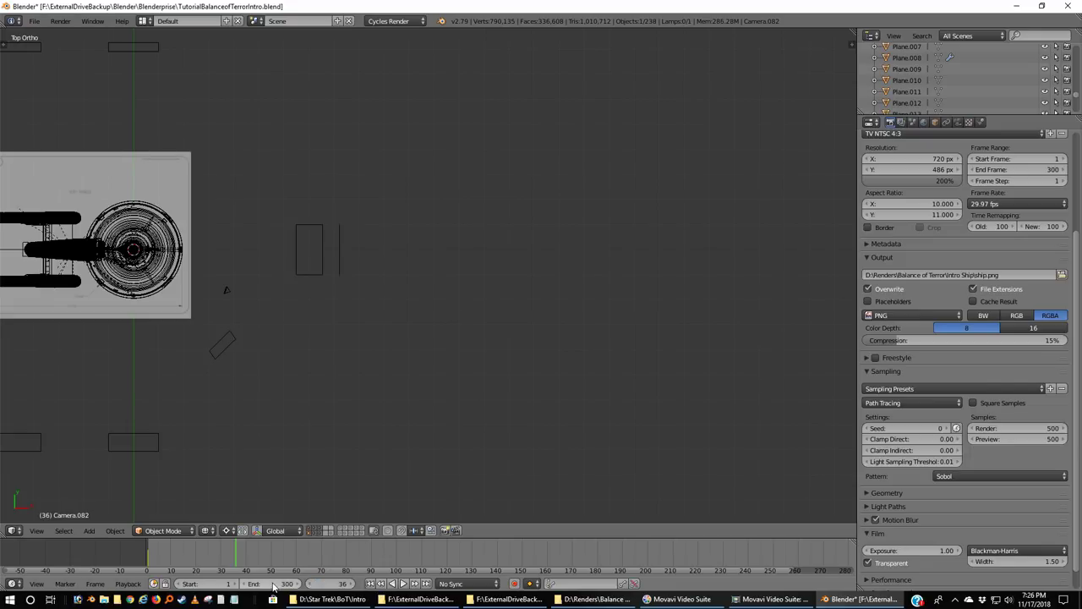
{"action": "key", "text": "Return"}
{"action": "left_click_drag", "start_coordinate": [326, 589], "coordinate": [402, 589]}
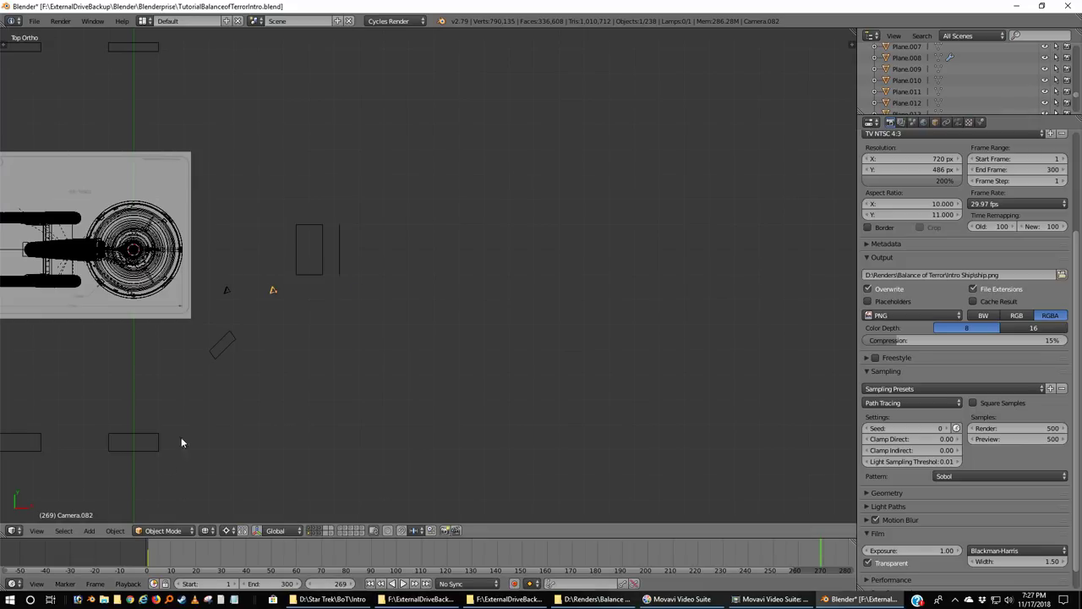
Play back the camera's pass by the ship in top view, and inspect it from the right side and through the camera.
{"action": "middle_click_drag", "start_coordinate": [211, 398], "coordinate": [480, 401], "text": "shift"}
{"action": "scroll", "coordinate": [551, 430], "scroll_direction": "up", "scroll_amount": 4}
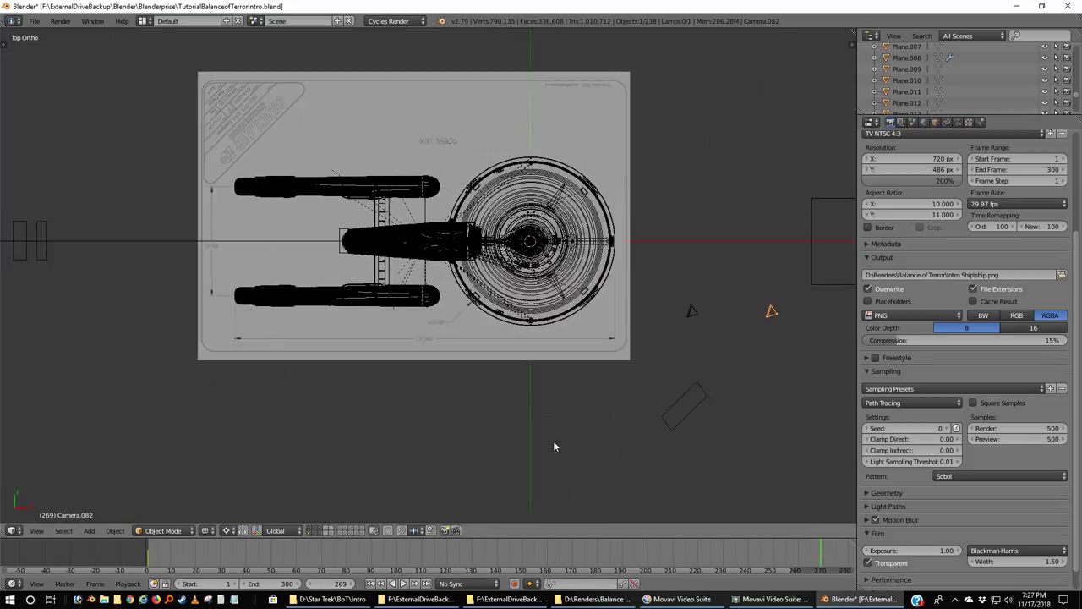
{"action": "left_click", "coordinate": [403, 583]}
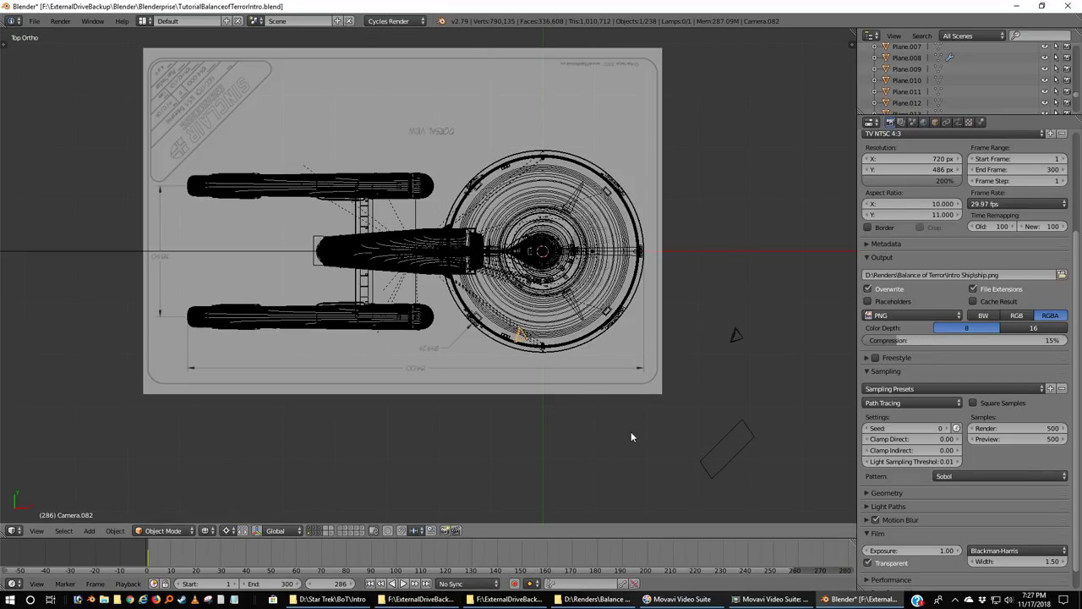
{"action": "key", "text": "KP_3"}
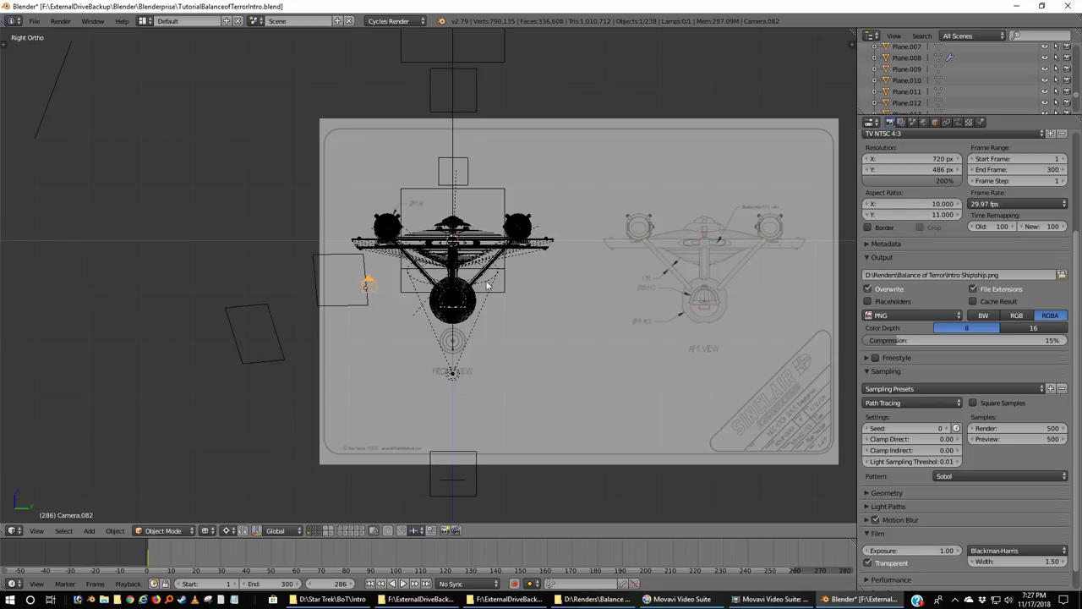
{"action": "key", "text": "KP_0"}
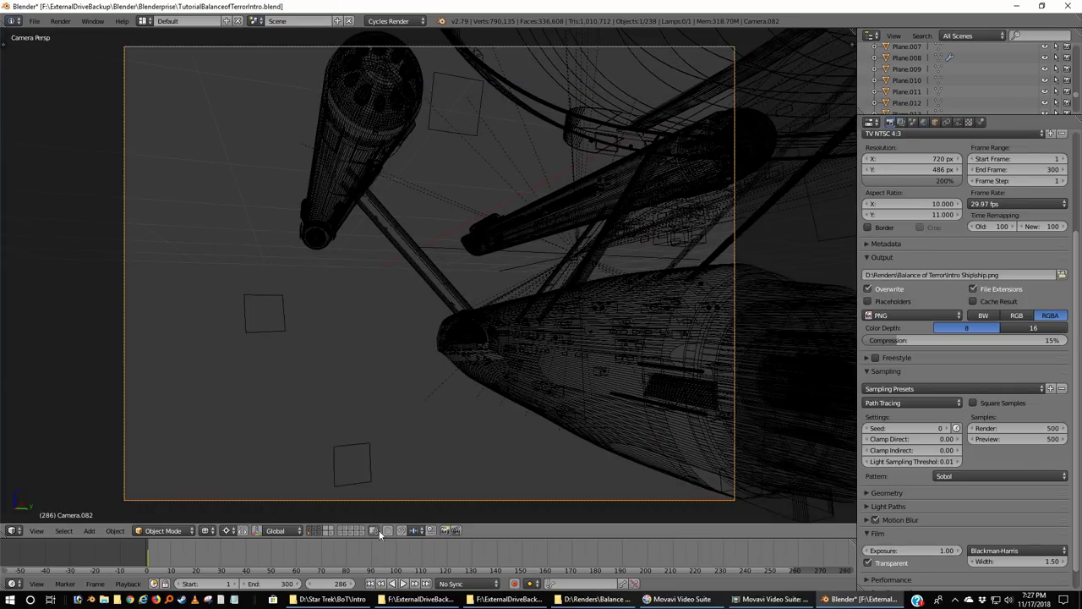
{"action": "key", "text": "shift+alt+a"}
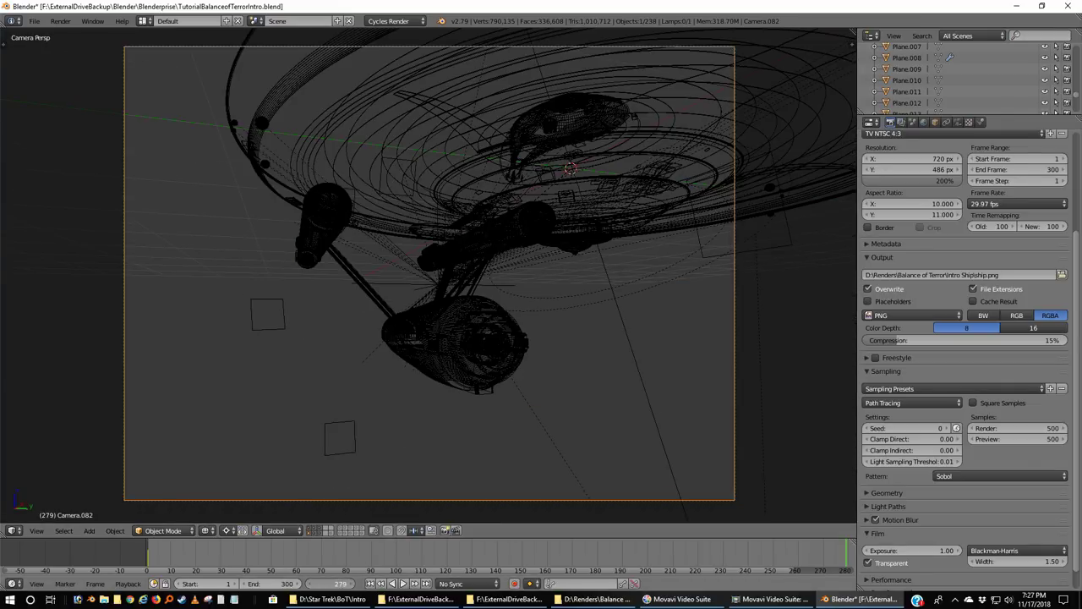
Step through the frames at the end of the fly-by in camera view, stopping at frame 292.
{"action": "key", "text": "Right"}
{"action": "key", "text": "Right"}
{"action": "key", "text": "Right"}
{"action": "key", "text": "Right"}
{"action": "key", "text": "Right"}
{"action": "key", "text": "Right"}
{"action": "key", "text": "Right"}
{"action": "key", "text": "Right"}
{"action": "key", "text": "Right"}
{"action": "key", "text": "Right"}
{"action": "key", "text": "Right"}
{"action": "key", "text": "Right"}
{"action": "key", "text": "Right"}
{"action": "key", "text": "Right"}
{"action": "key", "text": "Right"}
{"action": "key", "text": "Right"}
{"action": "key", "text": "Right"}
{"action": "key", "text": "Right"}
{"action": "key", "text": "Right"}
{"action": "key", "text": "Right"}
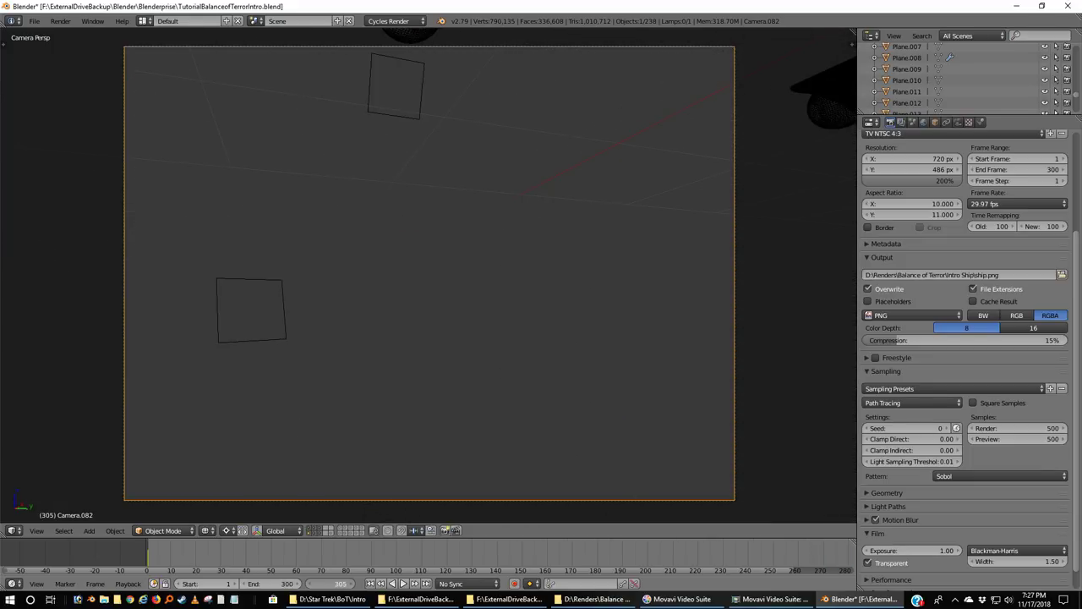
{"action": "key", "text": "Down"}
{"action": "key", "text": "Right"}
{"action": "key", "text": "Right"}
{"action": "key", "text": "Right"}
{"action": "key", "text": "Right"}
{"action": "key", "text": "Right"}
{"action": "key", "text": "Right"}
{"action": "key", "text": "Right"}
{"action": "key", "text": "Right"}
{"action": "key", "text": "Right"}
{"action": "key", "text": "Right"}
{"action": "key", "text": "Right"}
{"action": "key", "text": "Right"}
{"action": "key", "text": "Right"}
{"action": "key", "text": "Right"}
{"action": "key", "text": "Right"}
{"action": "key", "text": "Right"}
{"action": "key", "text": "Right"}
{"action": "key", "text": "Right"}
{"action": "key", "text": "Right"}
{"action": "key", "text": "Right"}
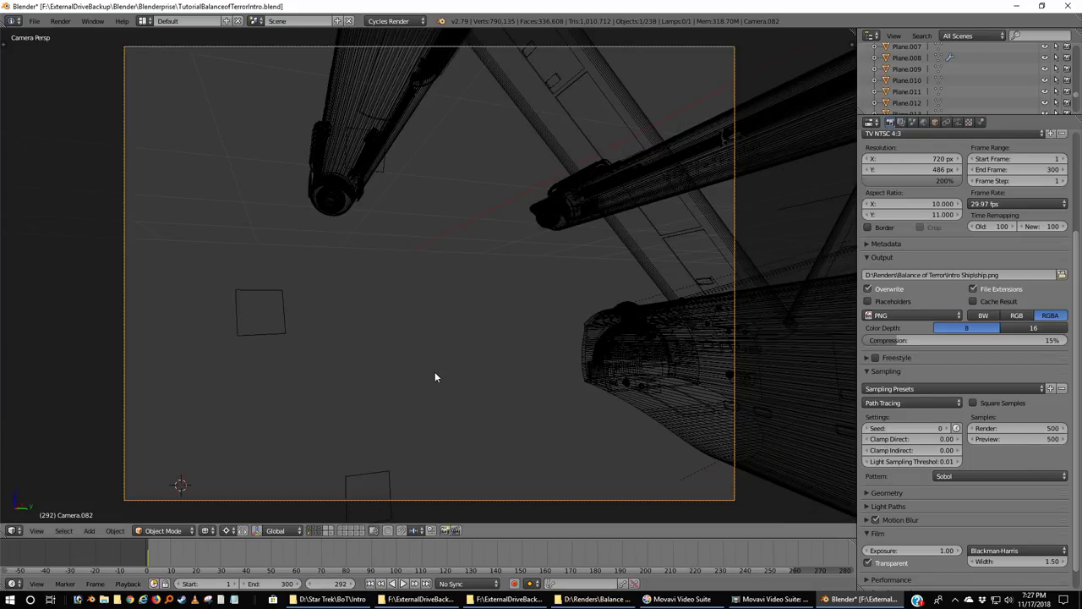
Show the Cycles ray visibility settings of the square light plane inside the camera frame.
{"action": "right_click", "coordinate": [285, 334]}
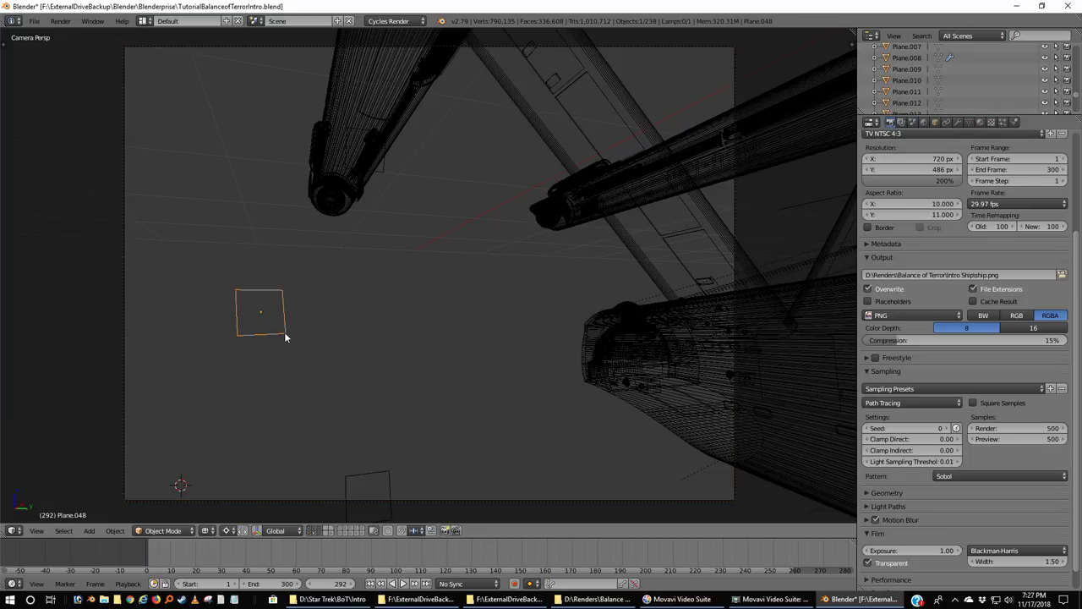
{"action": "left_click", "coordinate": [936, 122]}
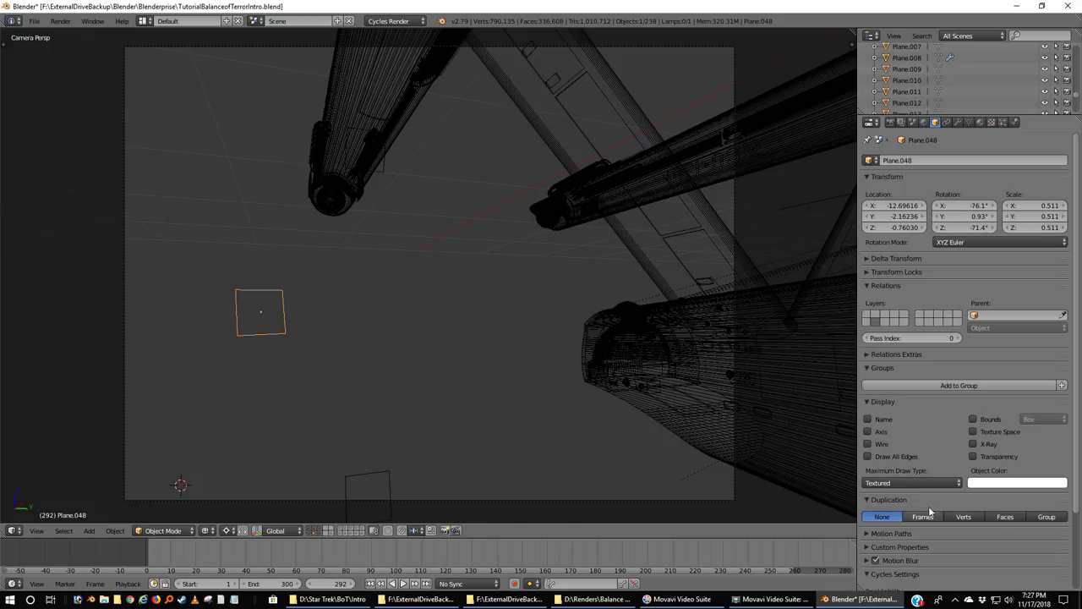
{"action": "scroll", "coordinate": [930, 497], "scroll_direction": "down", "scroll_amount": 3}
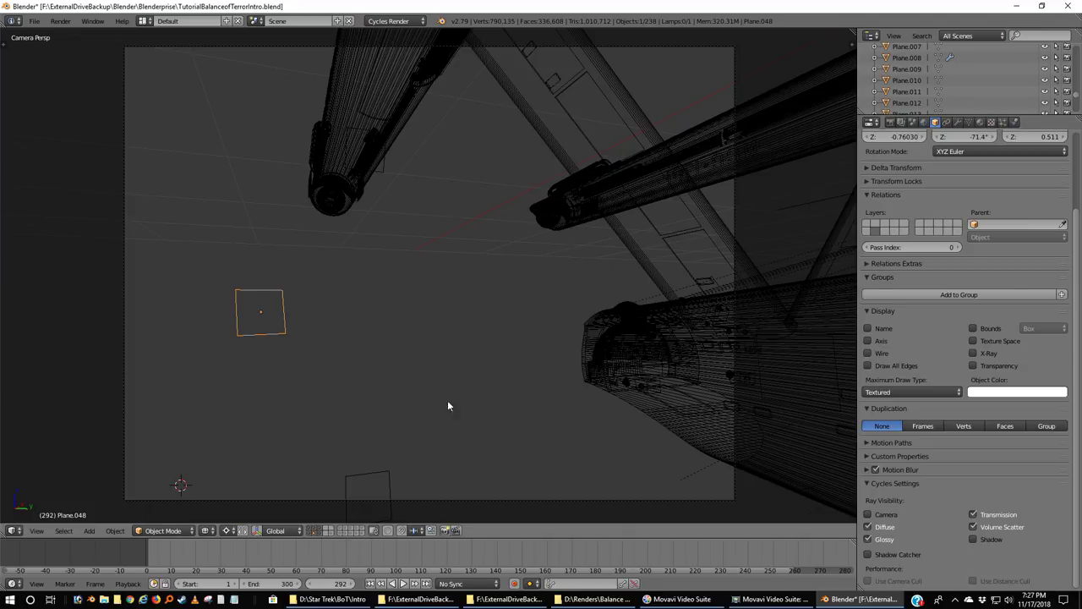
Select the active camera and review its shot at frame 217, the first frame and the last frame.
{"action": "right_click", "coordinate": [246, 48]}
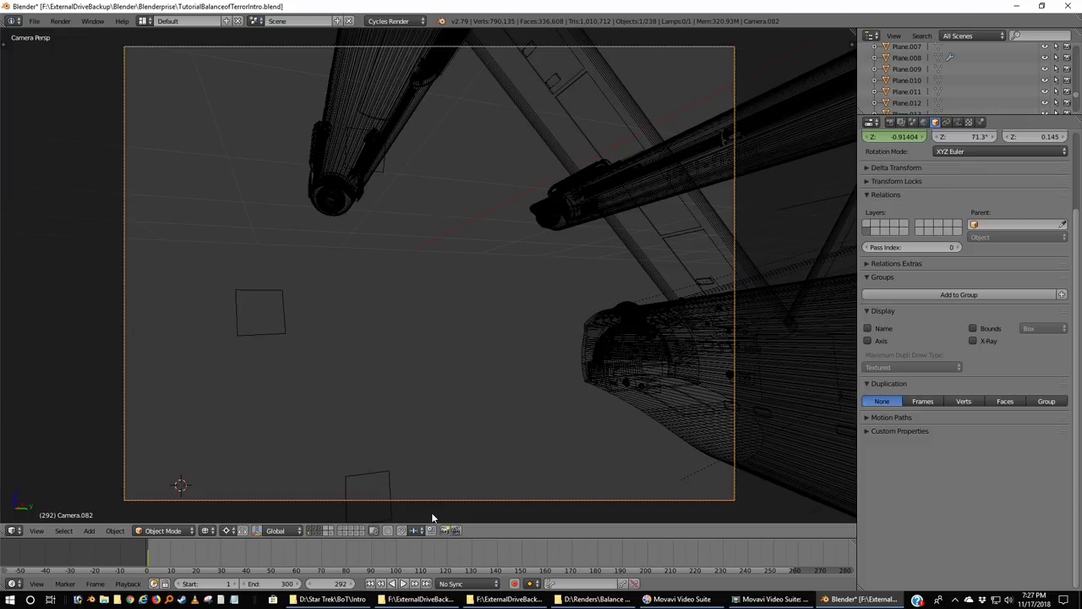
{"action": "left_click_drag", "start_coordinate": [340, 583], "coordinate": [305, 583]}
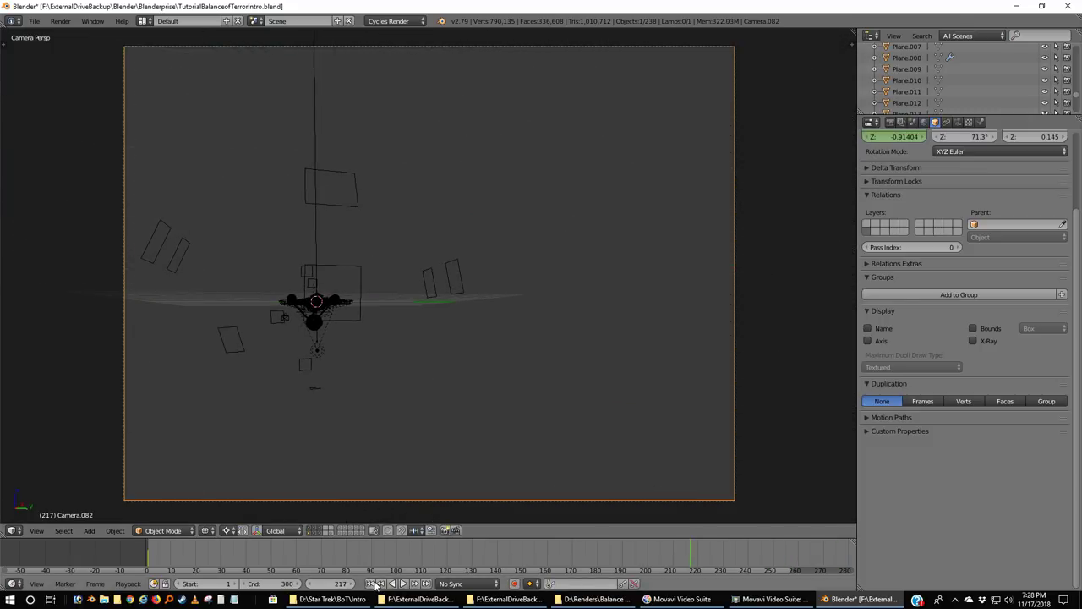
{"action": "left_click", "coordinate": [370, 584]}
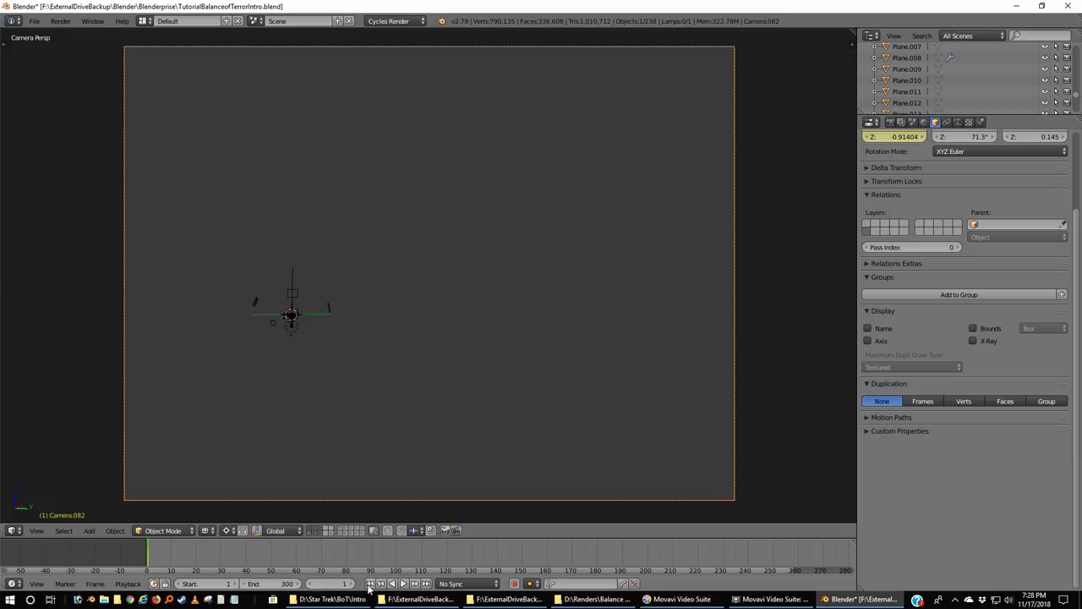
{"action": "left_click", "coordinate": [425, 583]}
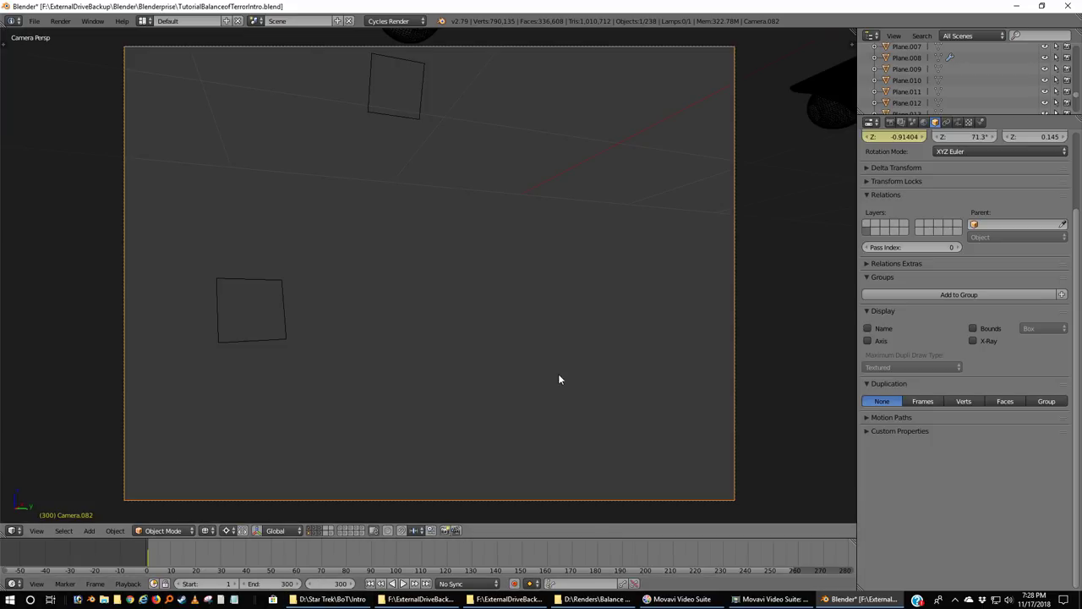
Switch to the Animation screen layout and start the Screencast Keys display in the 3D view.
{"action": "key", "text": "ctrl+Left"}
{"action": "key", "text": "ctrl+Left"}
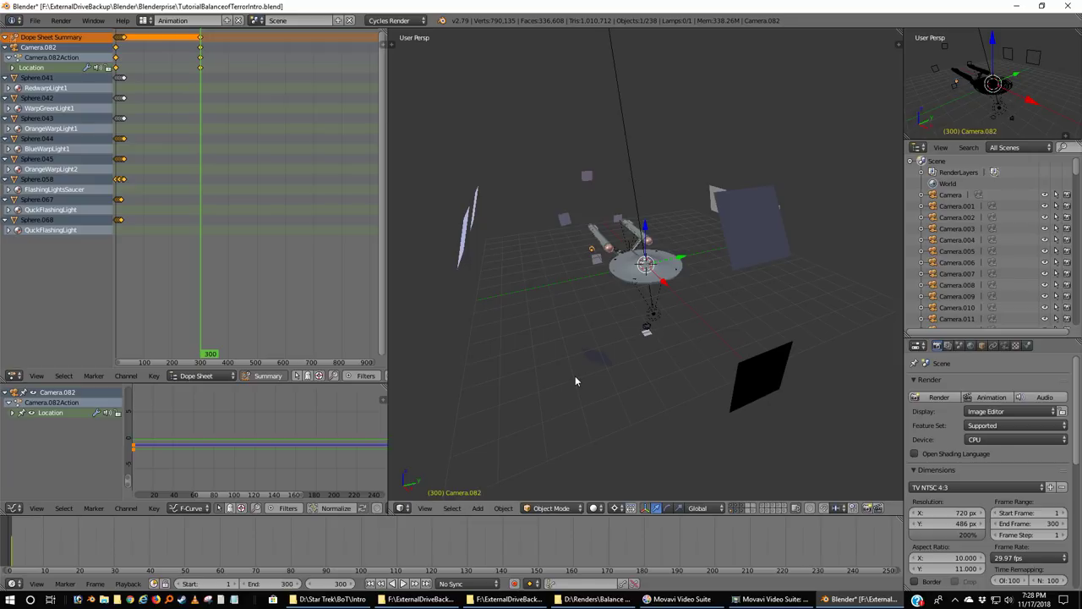
{"action": "key", "text": "n"}
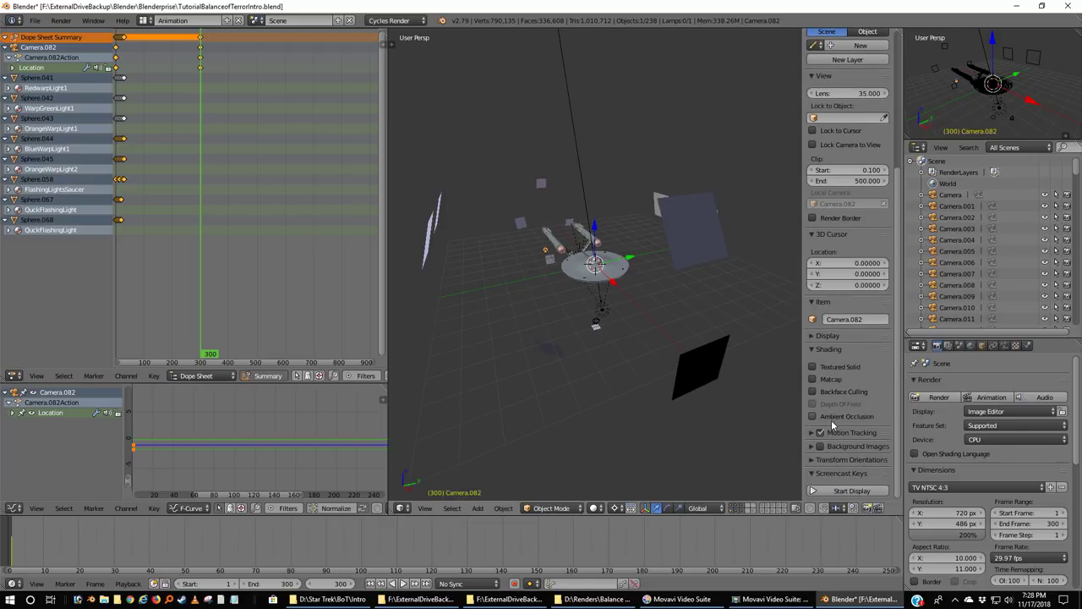
{"action": "left_click", "coordinate": [850, 490]}
{"action": "key", "text": "n"}
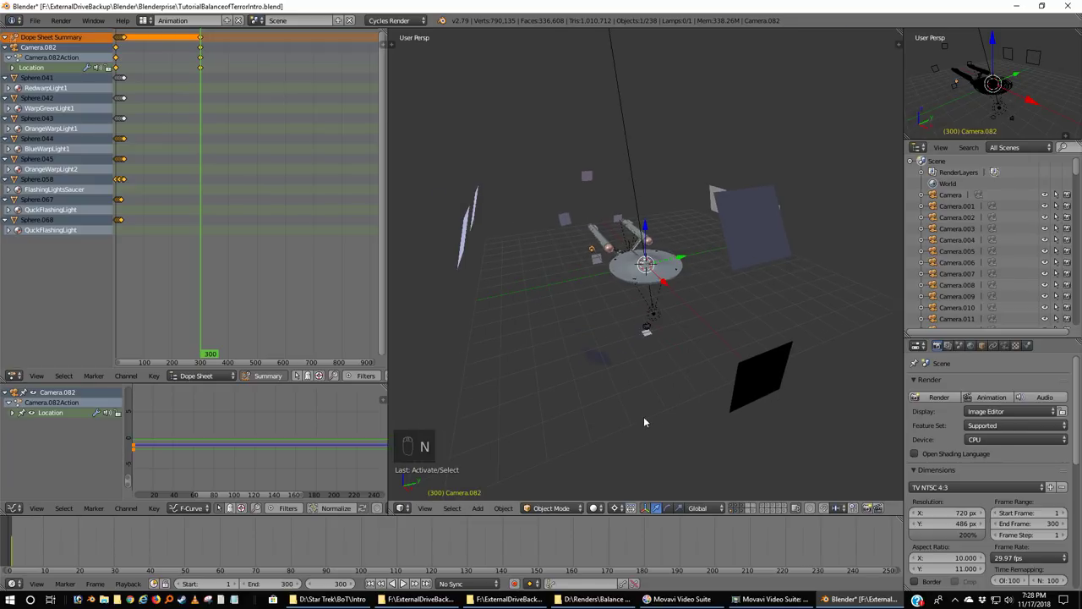
Cycle through the screen layouts to Default and back to Animation.
{"action": "key", "text": "ctrl+Right"}
{"action": "key", "text": "ctrl+Right"}
{"action": "key", "text": "ctrl+Right"}
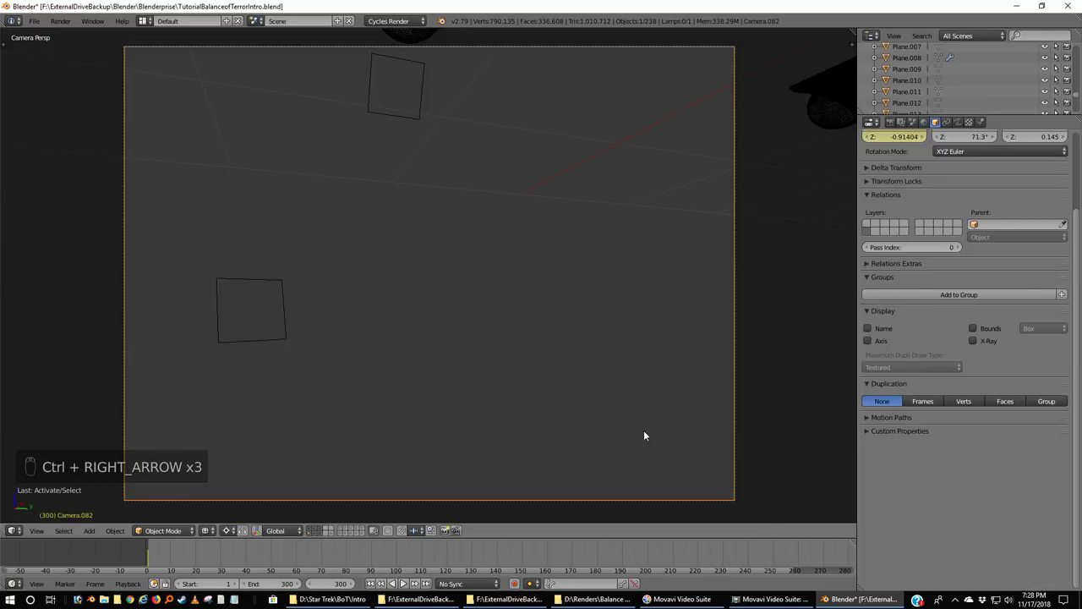
{"action": "key", "text": "ctrl+Left"}
{"action": "key", "text": "ctrl+Left"}
{"action": "key", "text": "ctrl+Left"}
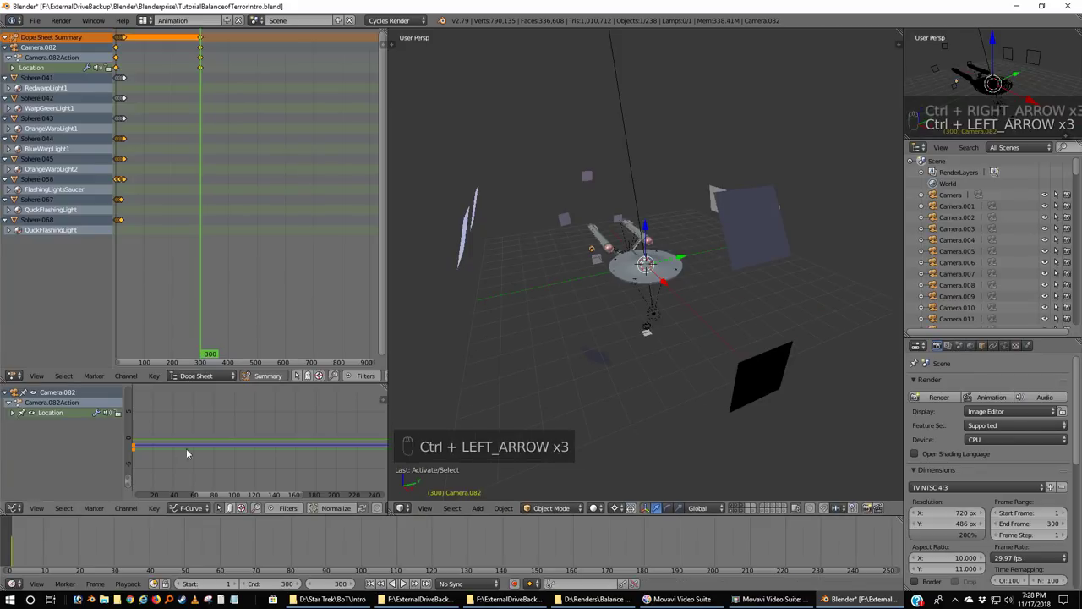
Set the interpolation mode of the camera's location keyframes to Linear.
{"action": "left_click", "coordinate": [154, 508]}
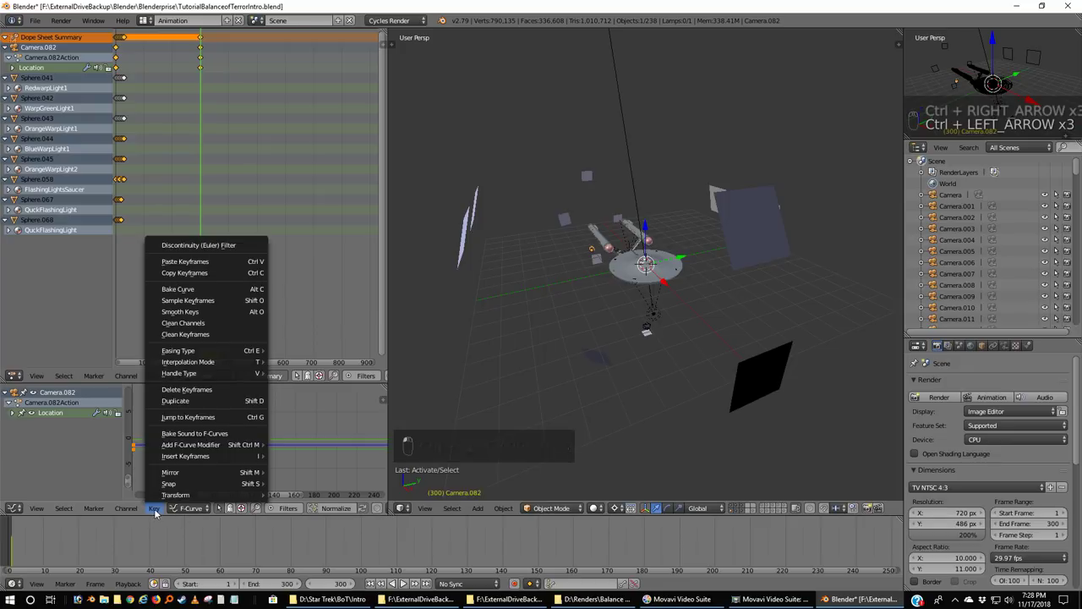
{"action": "mouse_move", "coordinate": [200, 364]}
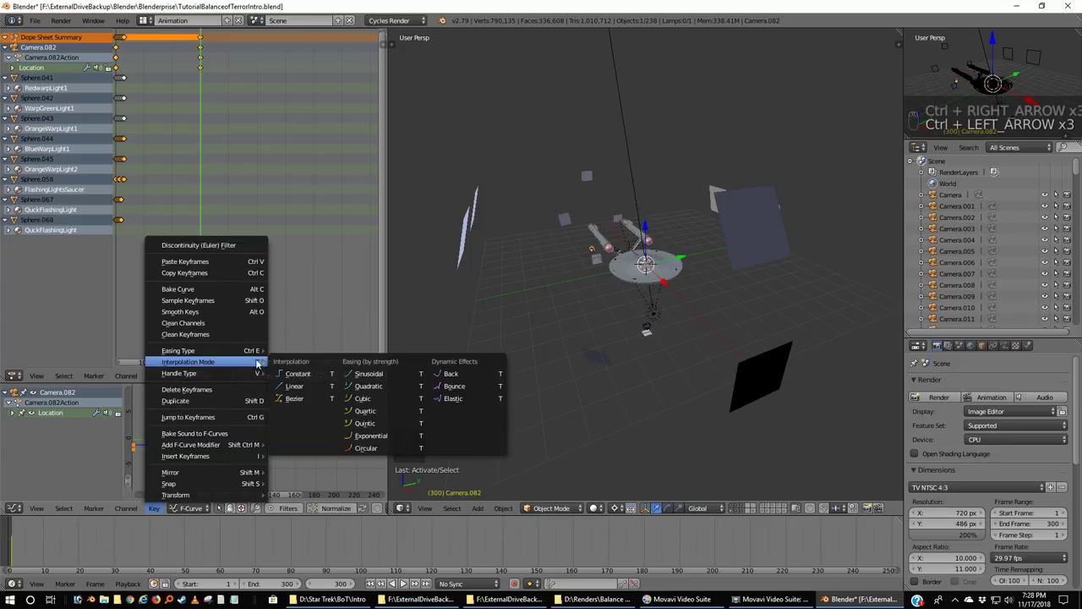
{"action": "left_click", "coordinate": [304, 385]}
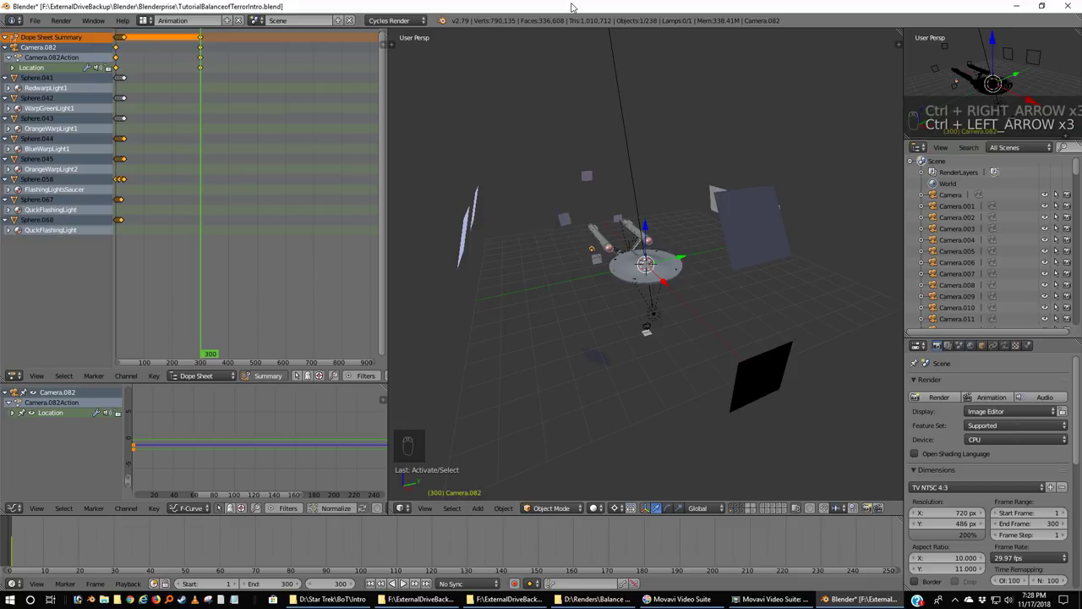
Switch to the Compositing layout and examine the ship, lights and camera from the top and front.
{"action": "key", "text": "ctrl+Right"}
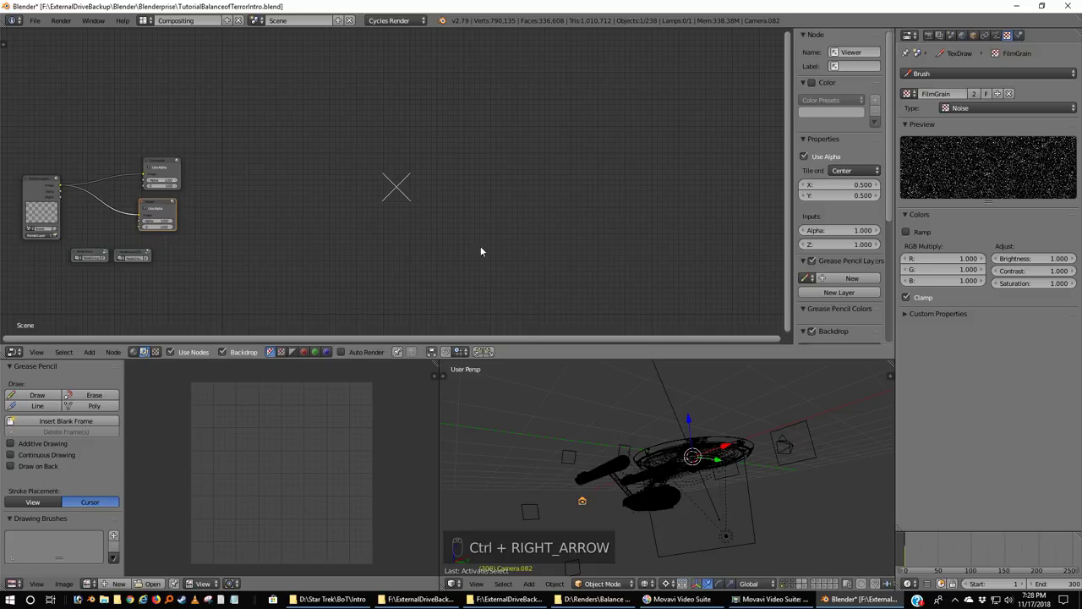
{"action": "left_click", "coordinate": [765, 598]}
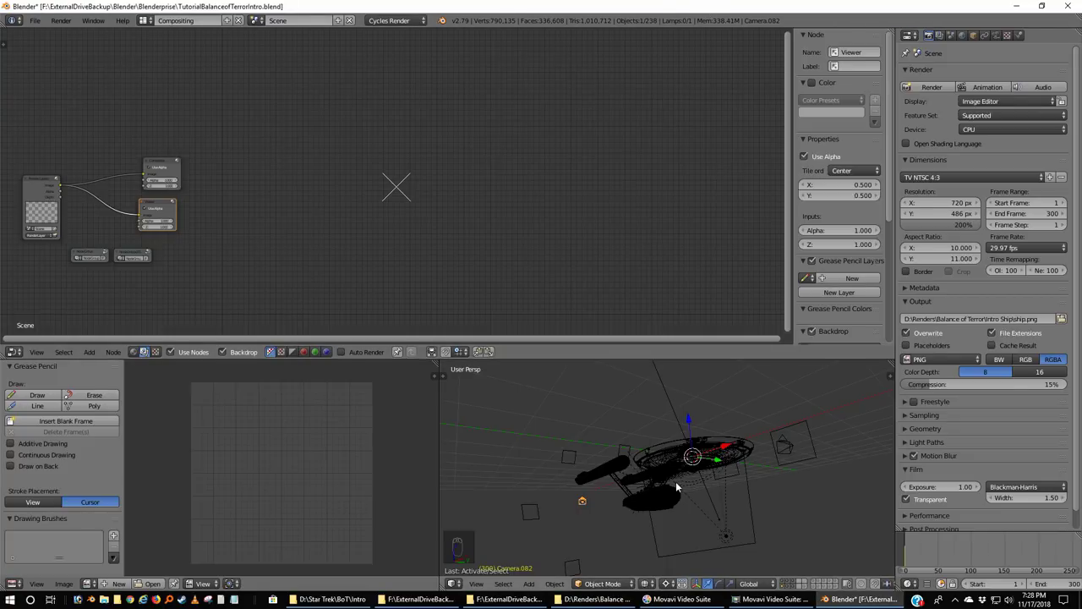
{"action": "key", "text": "KP_7"}
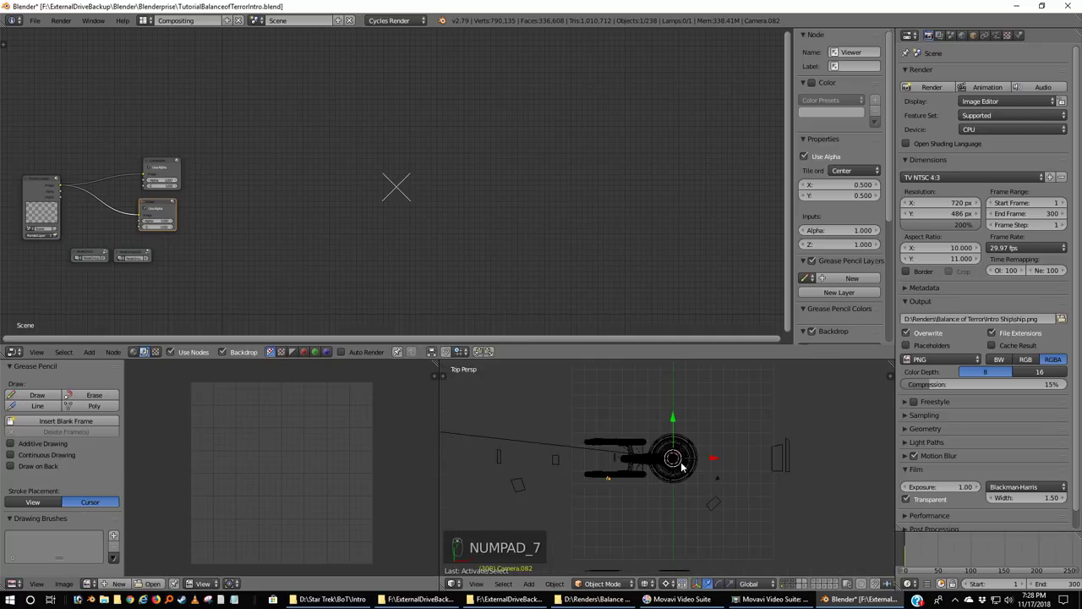
{"action": "scroll", "coordinate": [681, 465], "scroll_direction": "up", "scroll_amount": 3}
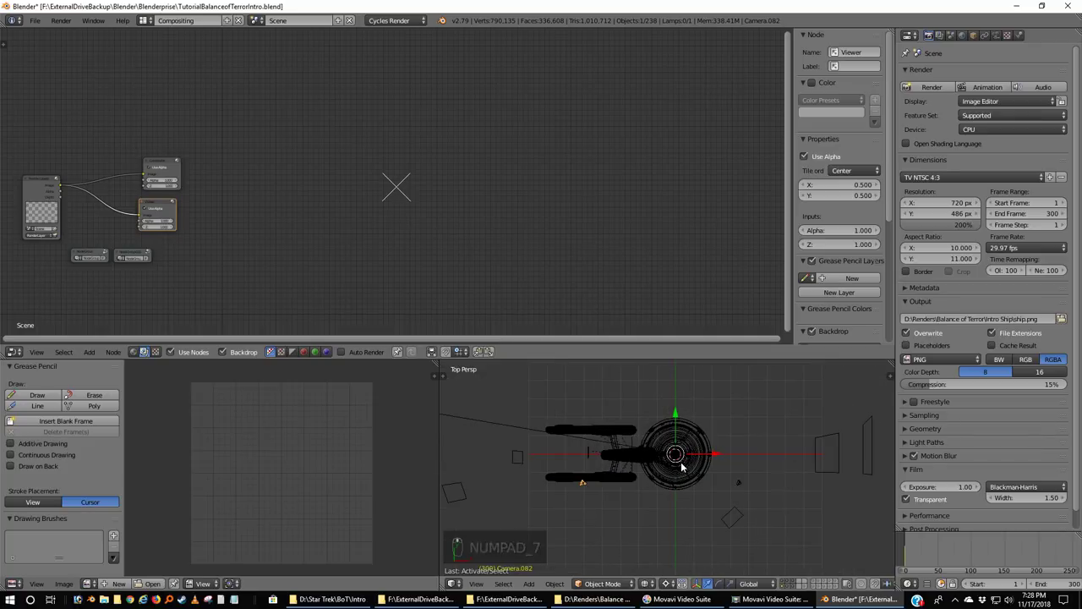
{"action": "scroll", "coordinate": [681, 465], "scroll_direction": "up", "scroll_amount": 2}
{"action": "scroll", "coordinate": [681, 465], "scroll_direction": "down", "scroll_amount": 8}
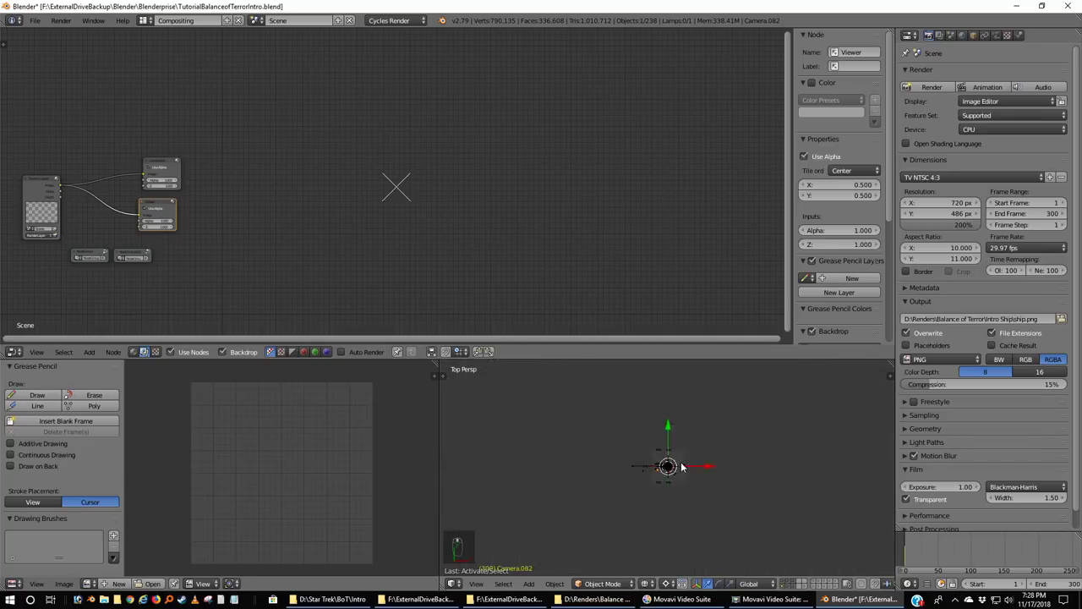
{"action": "scroll", "coordinate": [681, 465], "scroll_direction": "up", "scroll_amount": 3}
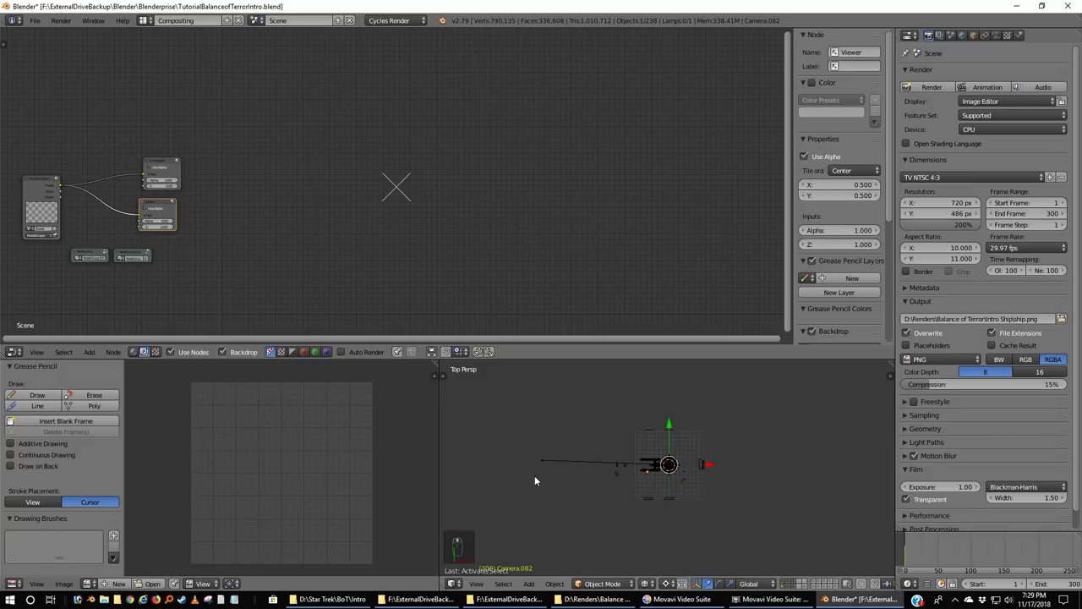
{"action": "middle_click_drag", "start_coordinate": [535, 480], "coordinate": [627, 390]}
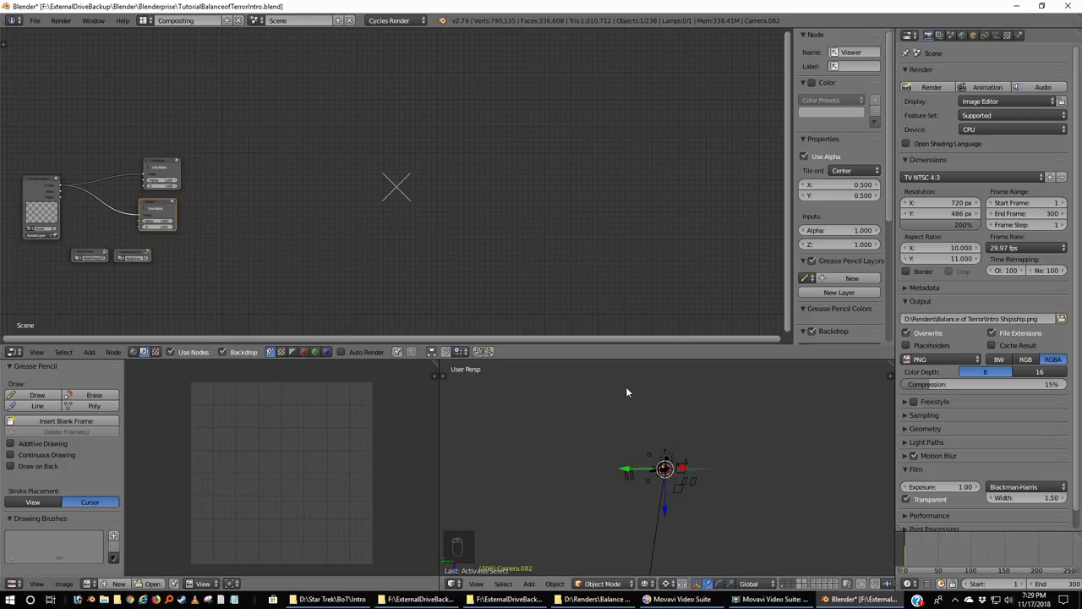
{"action": "key", "text": "KP_1"}
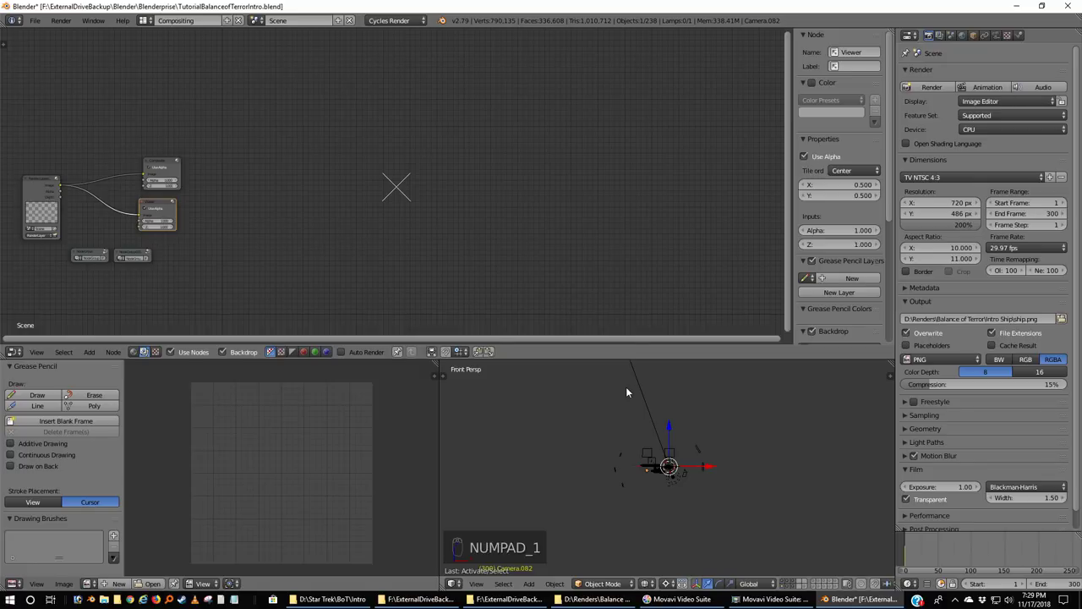
Return to the Default screen layout and start a new file from the startup scene.
{"action": "key", "text": "ctrl+Right"}
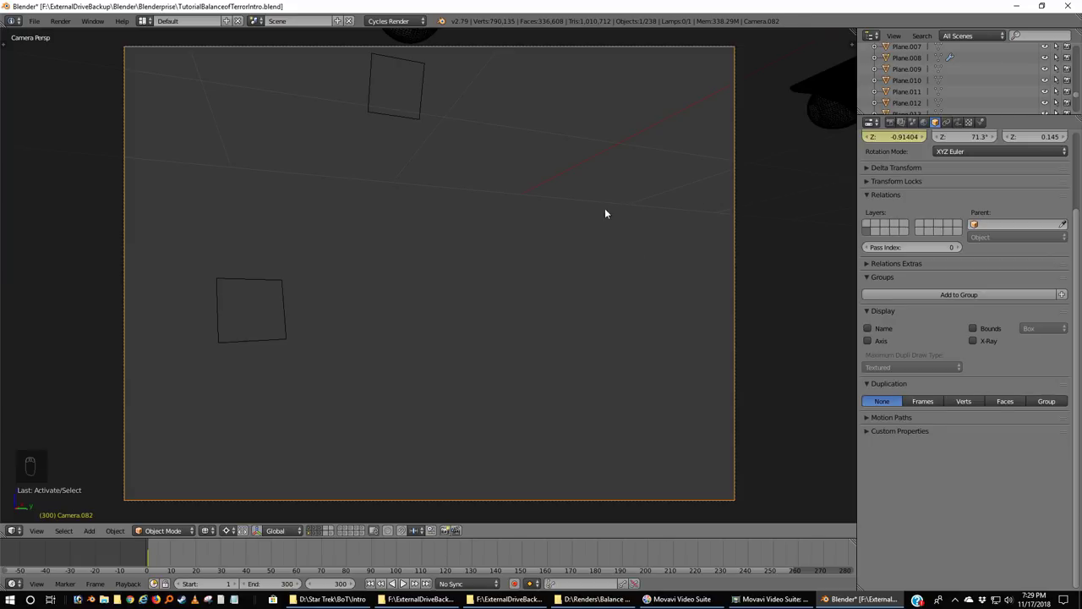
{"action": "left_click", "coordinate": [34, 20]}
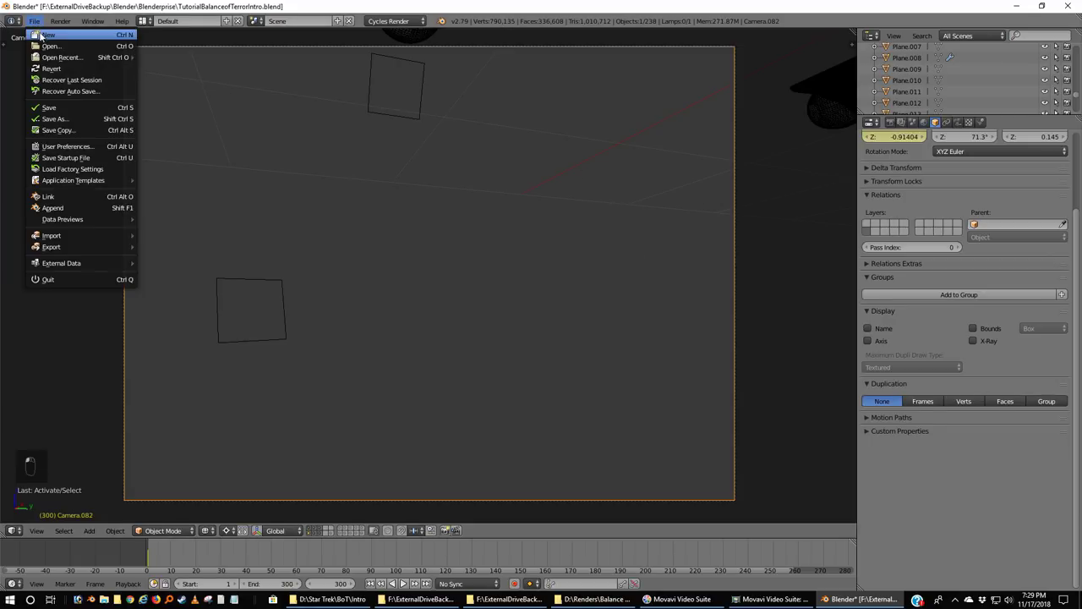
{"action": "left_click", "coordinate": [41, 37]}
{"action": "left_click", "coordinate": [35, 43]}
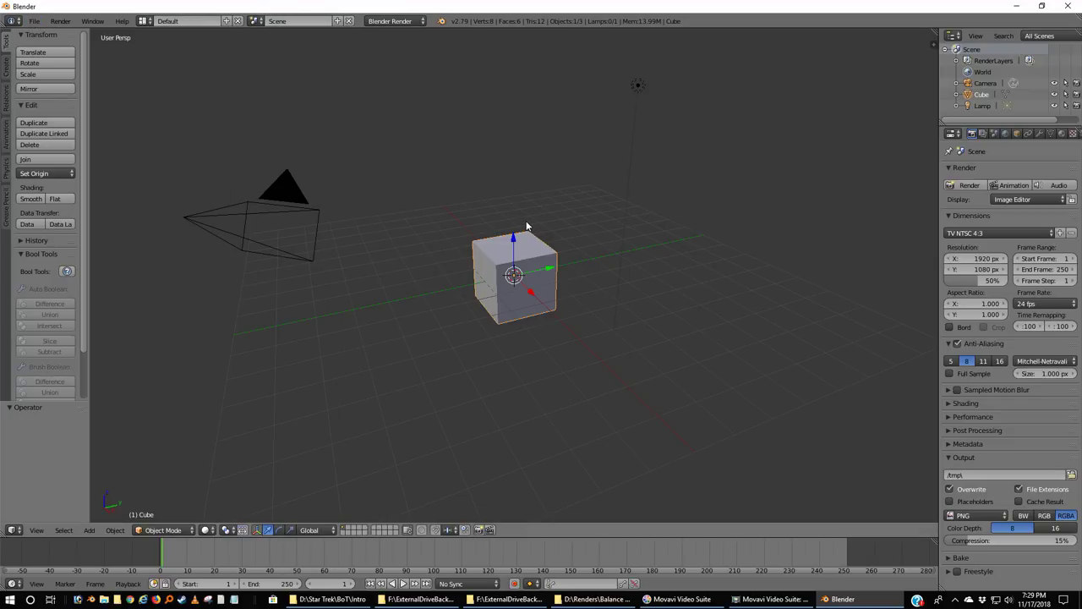
{"action": "key", "text": "a"}
{"action": "key", "text": "a"}
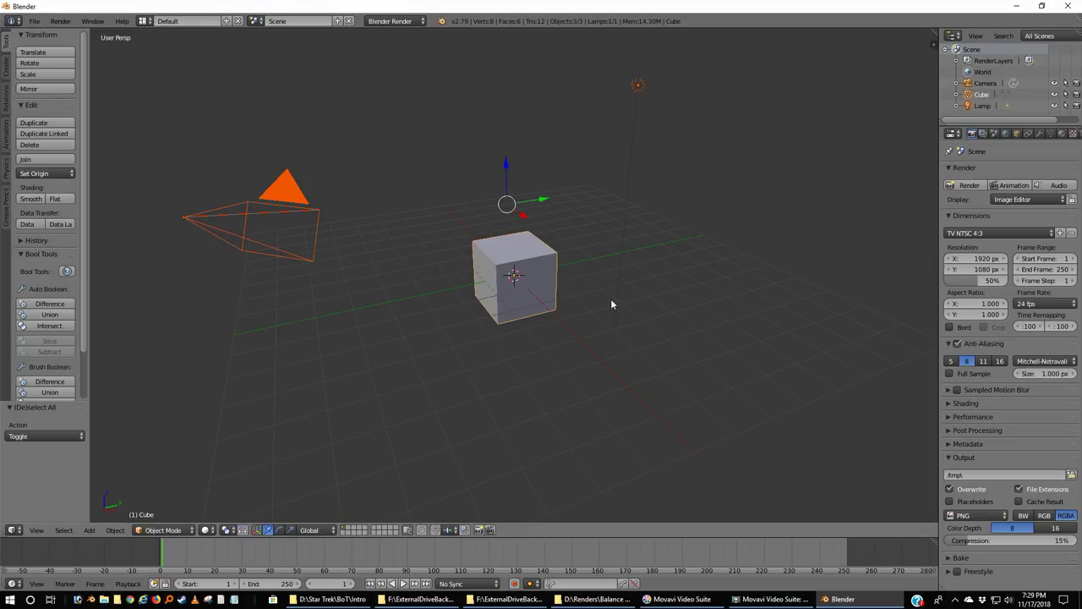
{"action": "left_click", "coordinate": [33, 21]}
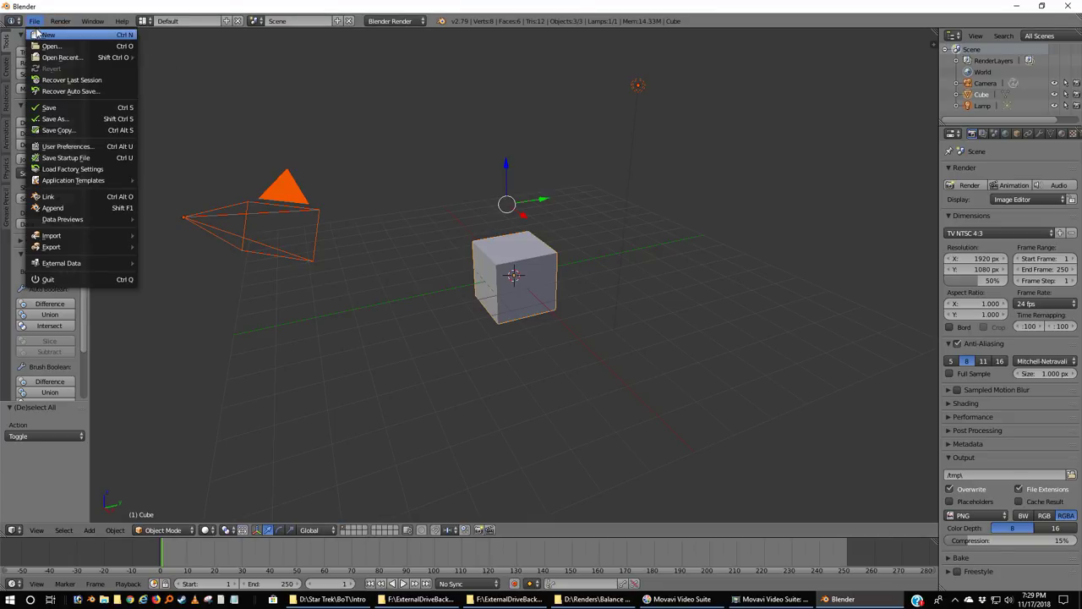
{"action": "left_click", "coordinate": [37, 34]}
{"action": "left_click", "coordinate": [38, 42]}
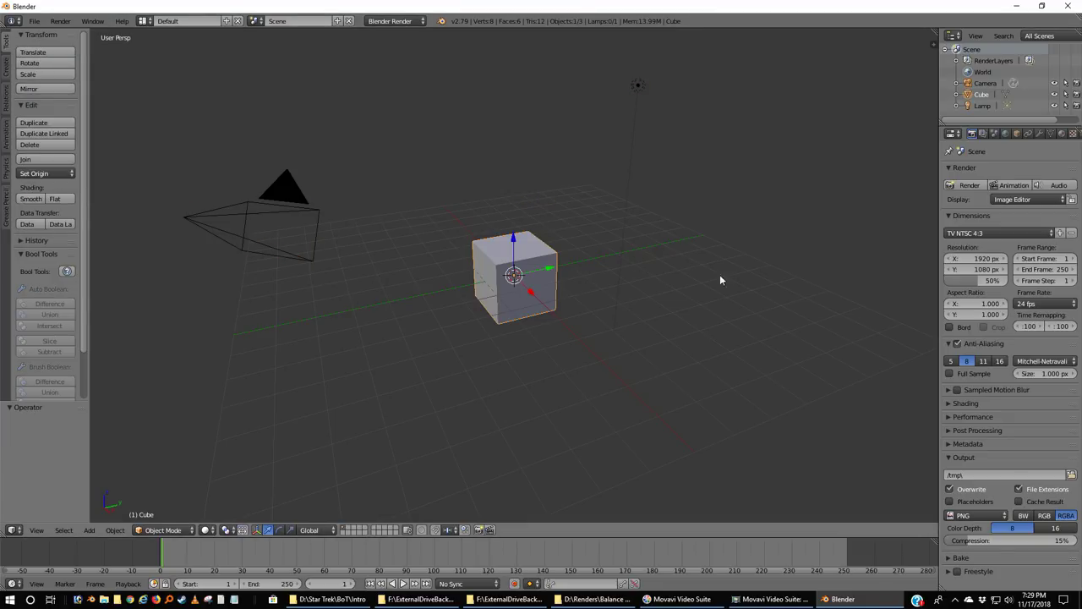
Turn on the Screencast Keys display for the 3D view.
{"action": "key", "text": "n"}
{"action": "scroll", "coordinate": [890, 425], "scroll_direction": "down", "scroll_amount": 5}
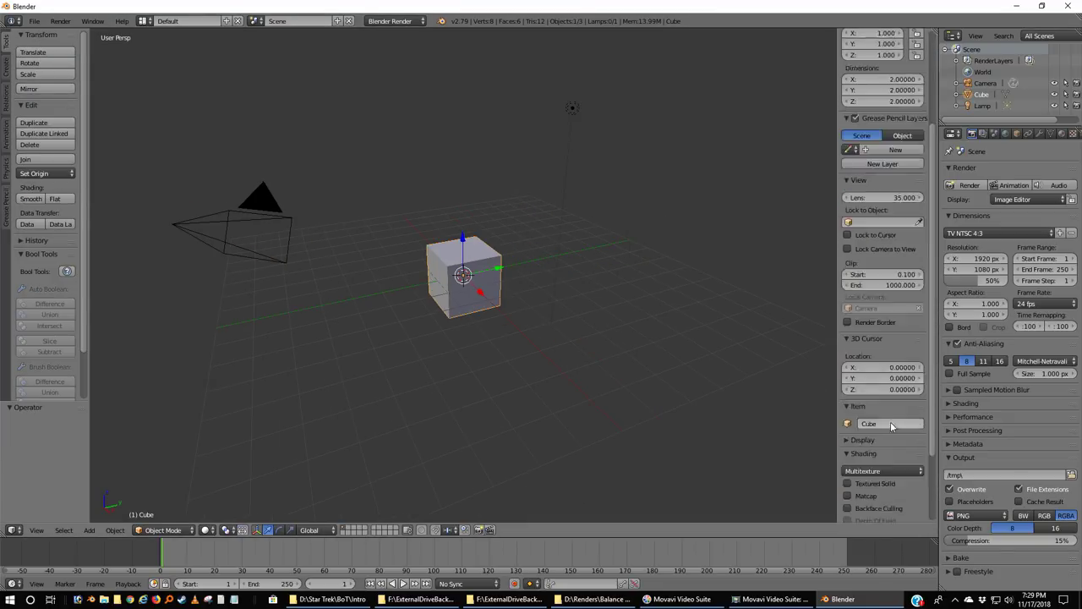
{"action": "scroll", "coordinate": [890, 425], "scroll_direction": "down", "scroll_amount": 4}
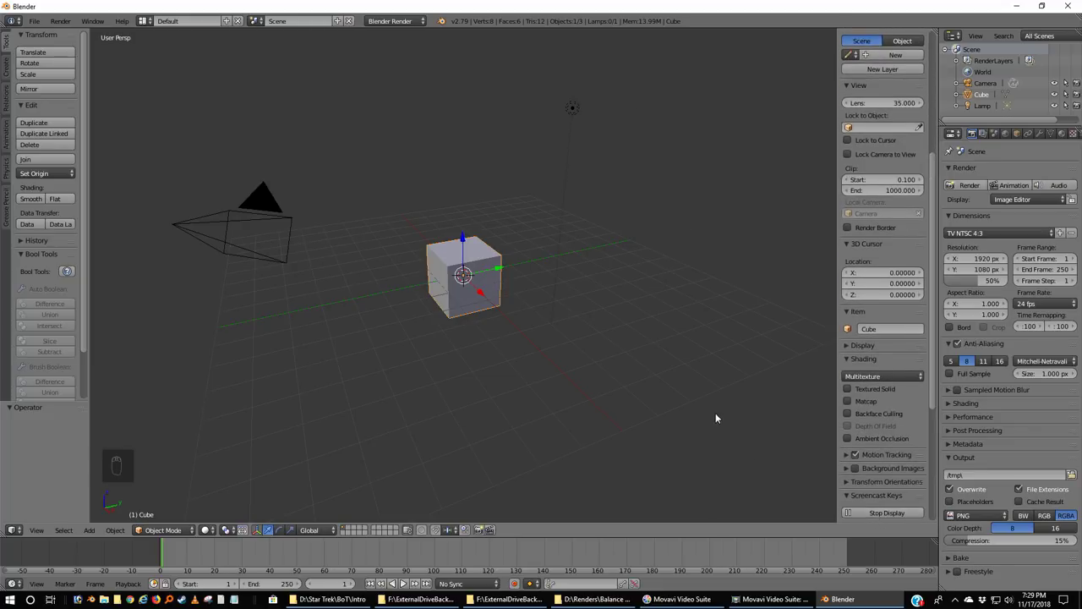
{"action": "key", "text": "n"}
Delete the startup scene's camera, cube and lamp, and set the empty scene to the top orthographic view.
{"action": "key", "text": "a"}
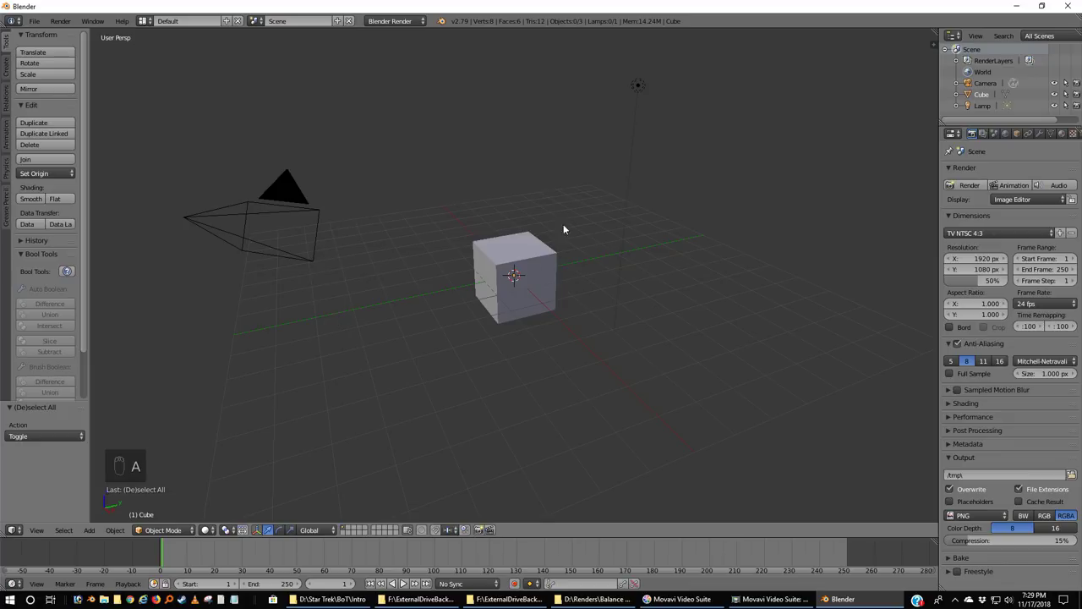
{"action": "key", "text": "a"}
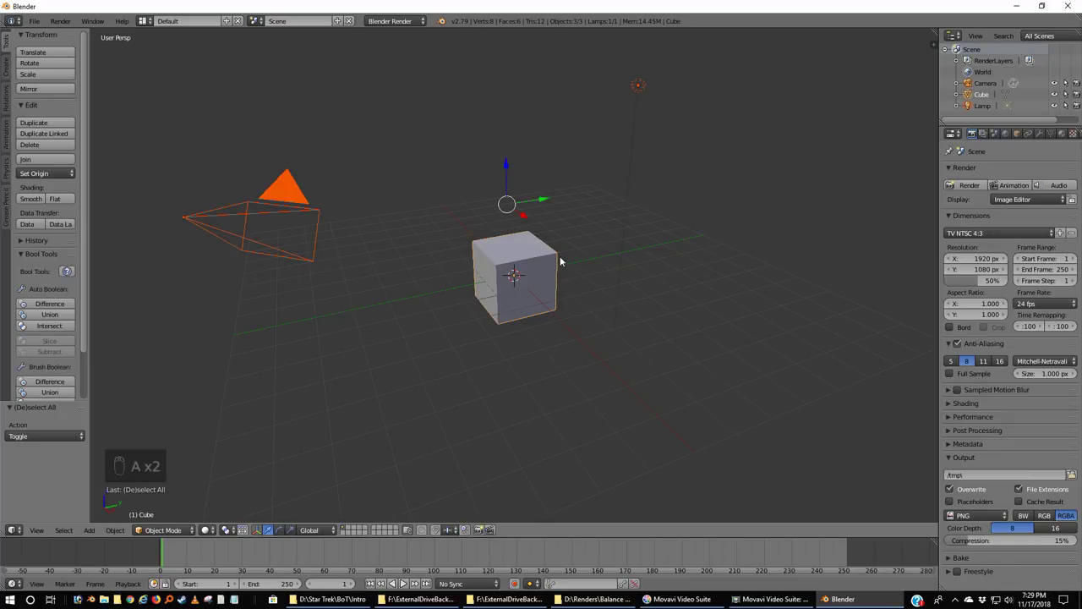
{"action": "key", "text": "x"}
{"action": "left_click", "coordinate": [543, 258]}
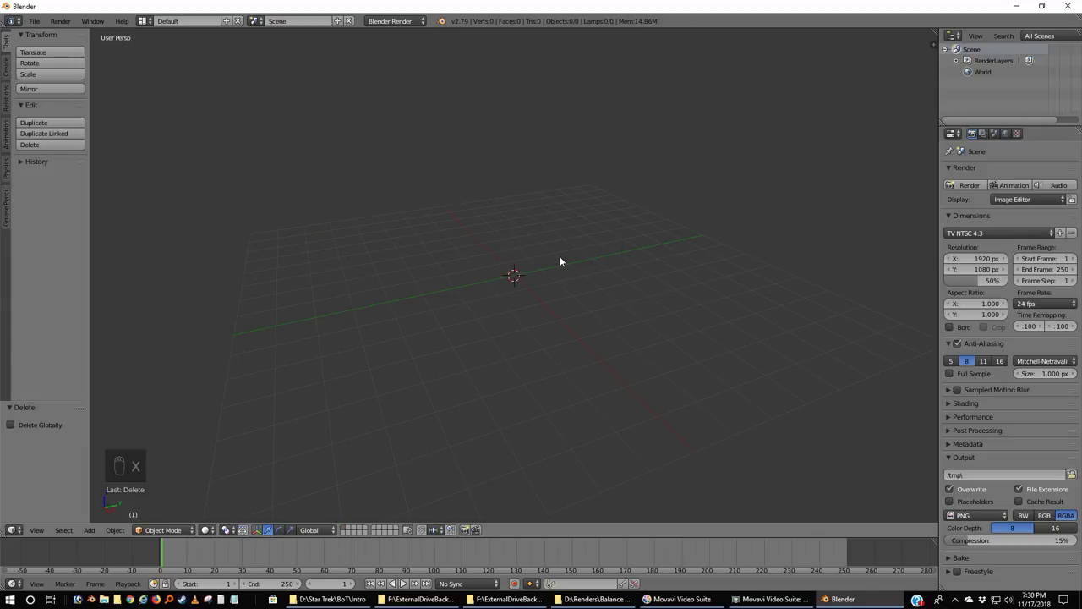
{"action": "key", "text": "KP_7"}
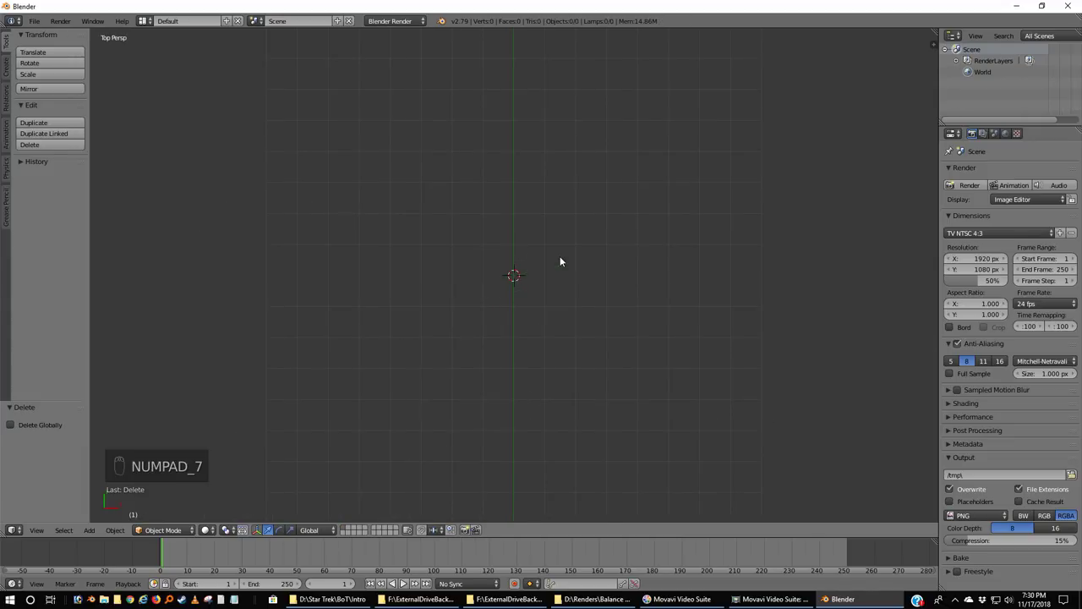
{"action": "key", "text": "KP_5"}
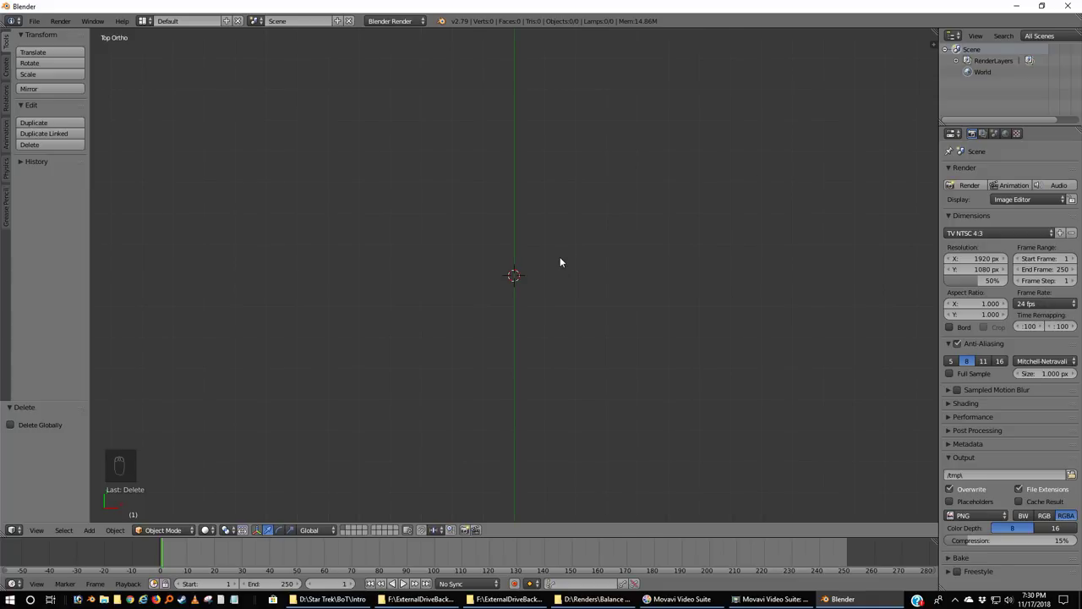
Apply the TV NTSC 4:3 render preset and set the resolution percentage to 200%.
{"action": "left_click", "coordinate": [976, 234]}
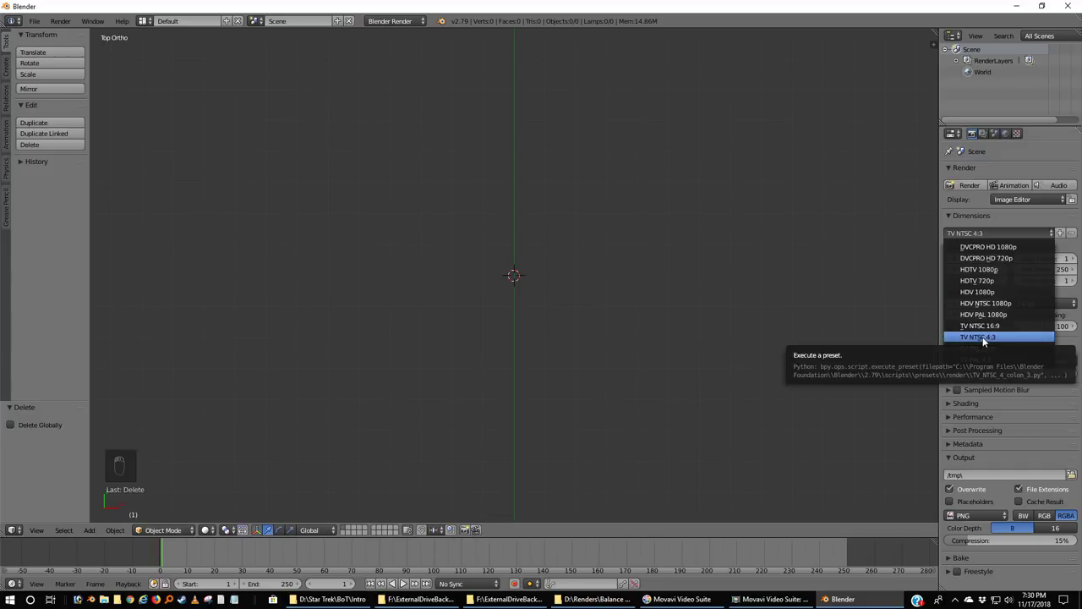
{"action": "left_click", "coordinate": [983, 338]}
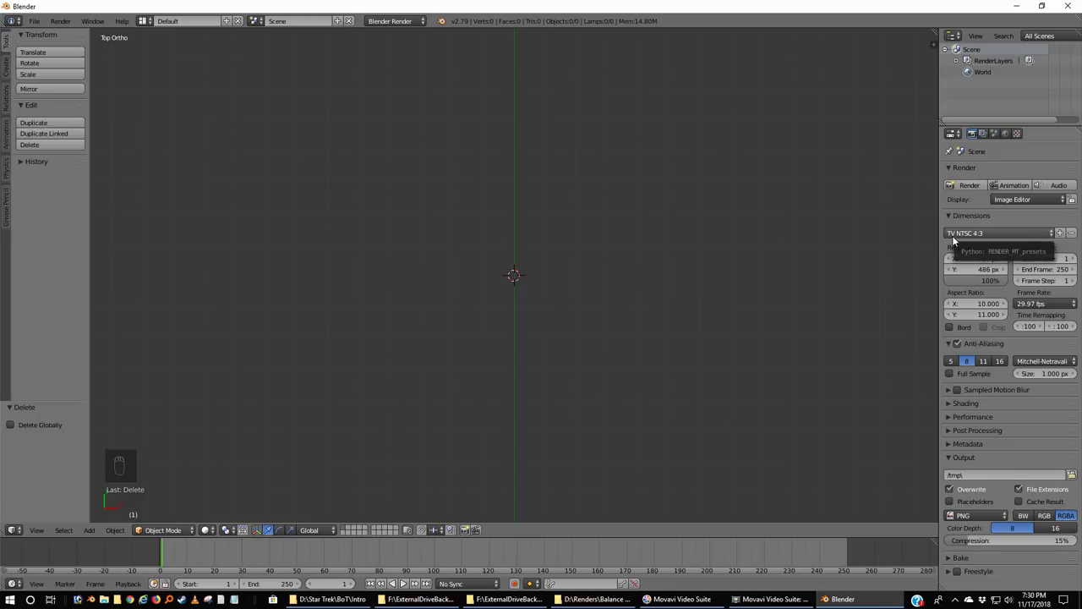
{"action": "left_click", "coordinate": [986, 279]}
{"action": "type", "text": "20"}
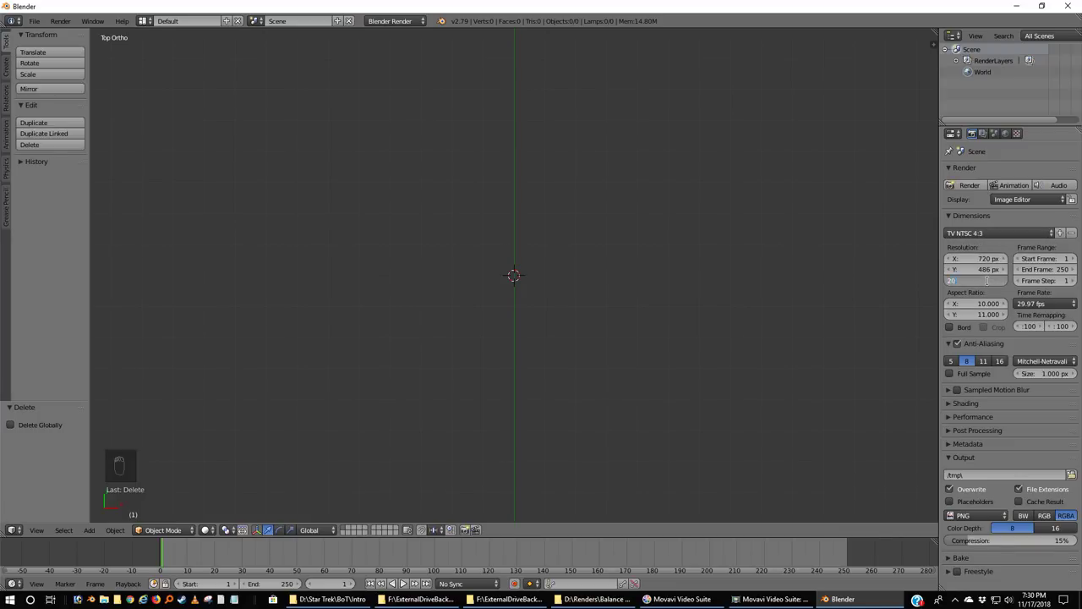
{"action": "key", "text": "Return"}
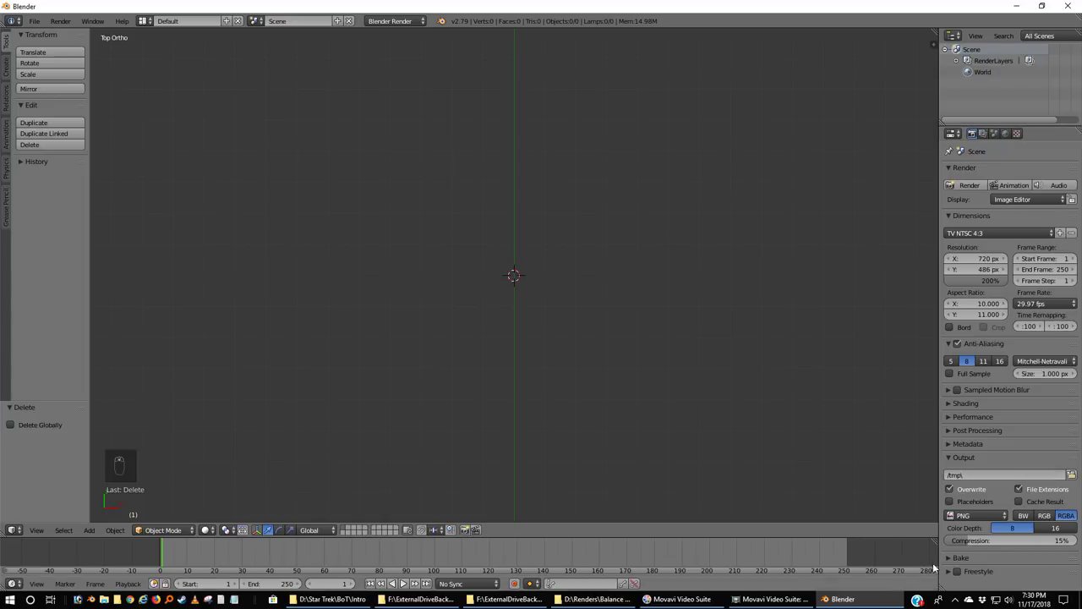
Set the render output to RGB colour and the FFmpeg video file format.
{"action": "left_click", "coordinate": [1046, 515]}
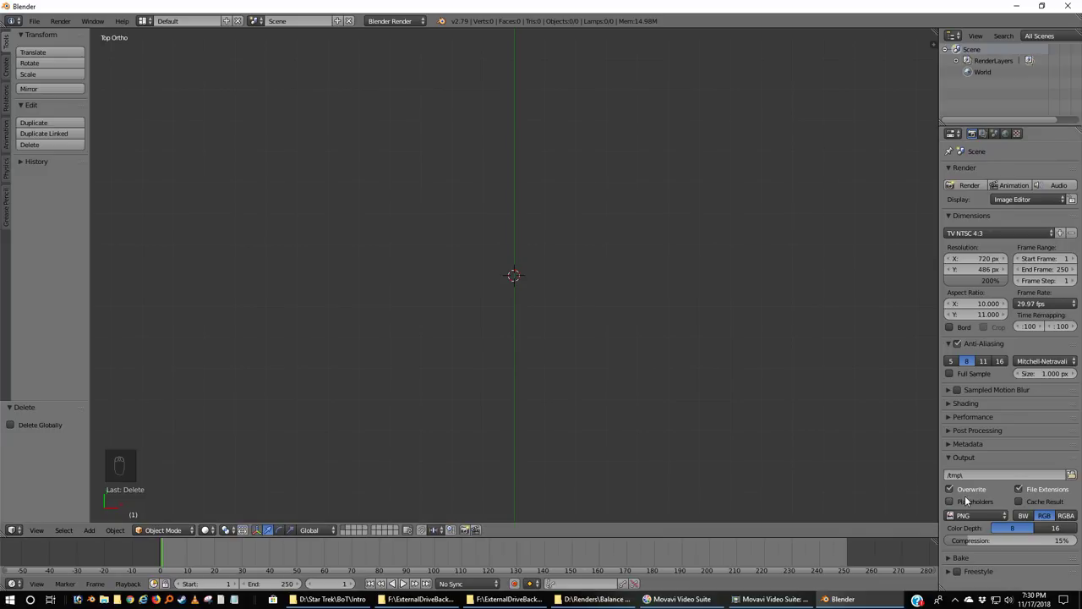
{"action": "left_click", "coordinate": [979, 515]}
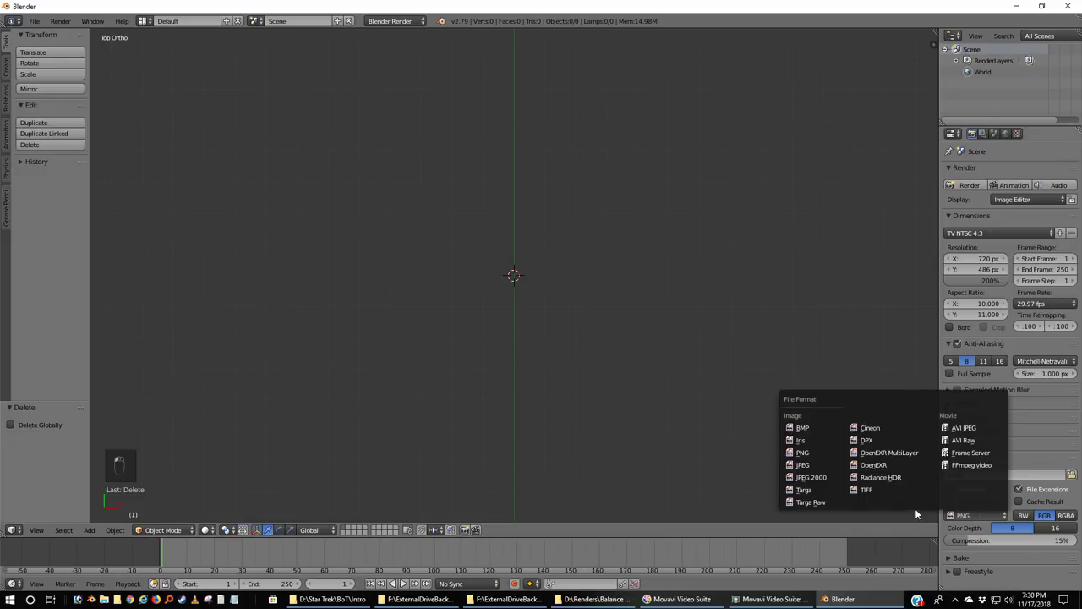
{"action": "left_click", "coordinate": [1015, 513]}
{"action": "left_click", "coordinate": [972, 513]}
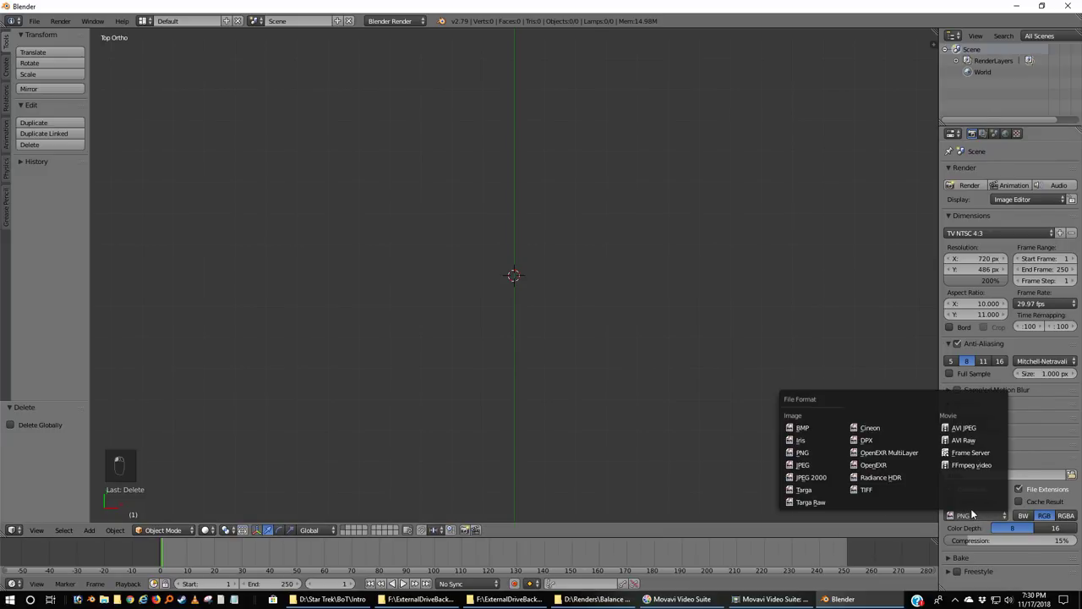
{"action": "left_click", "coordinate": [985, 465]}
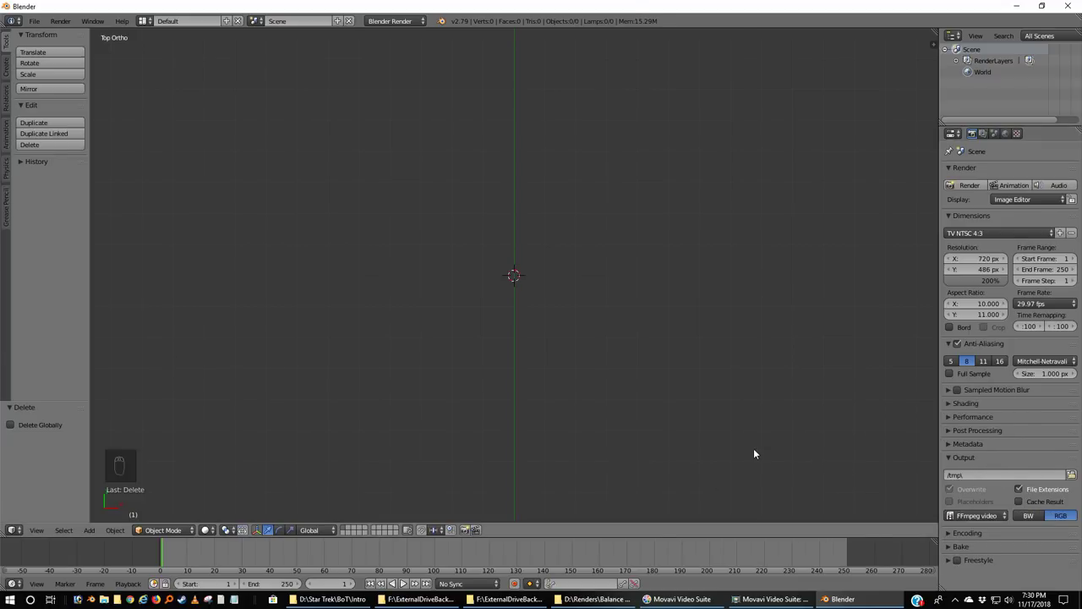
Switch to the Compositing layout and enable Use Nodes and Backdrop in the node editor.
{"action": "key", "text": "ctrl+Left"}
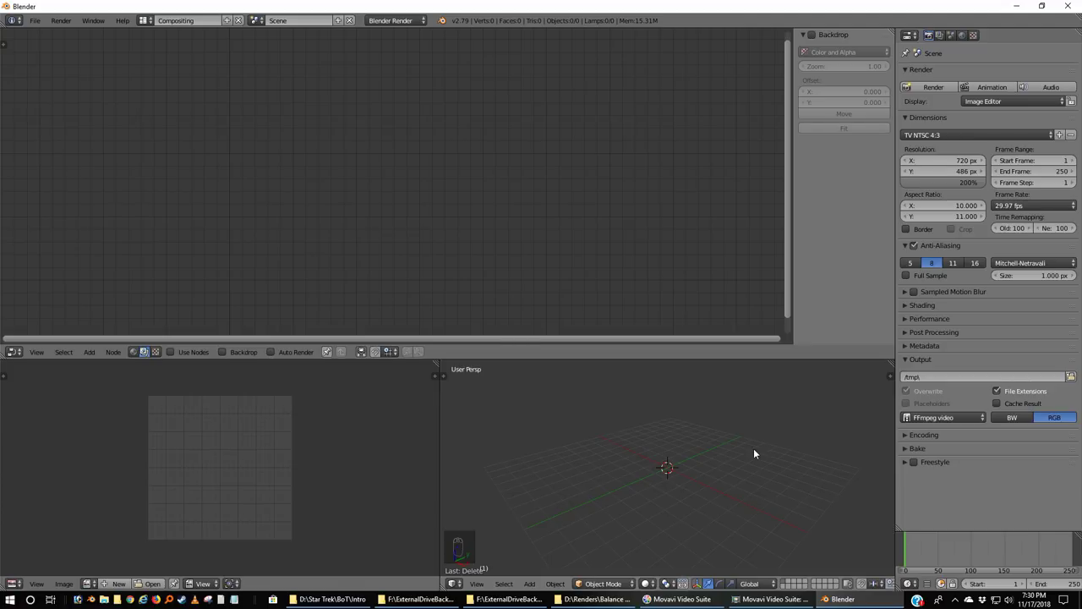
{"action": "left_click", "coordinate": [172, 352]}
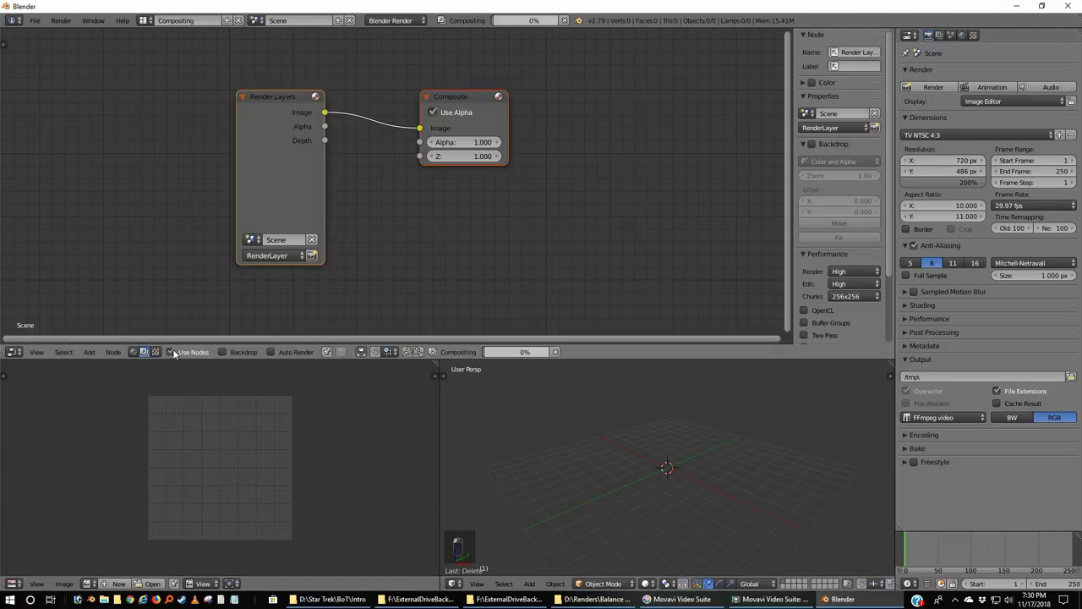
{"action": "left_click", "coordinate": [223, 351]}
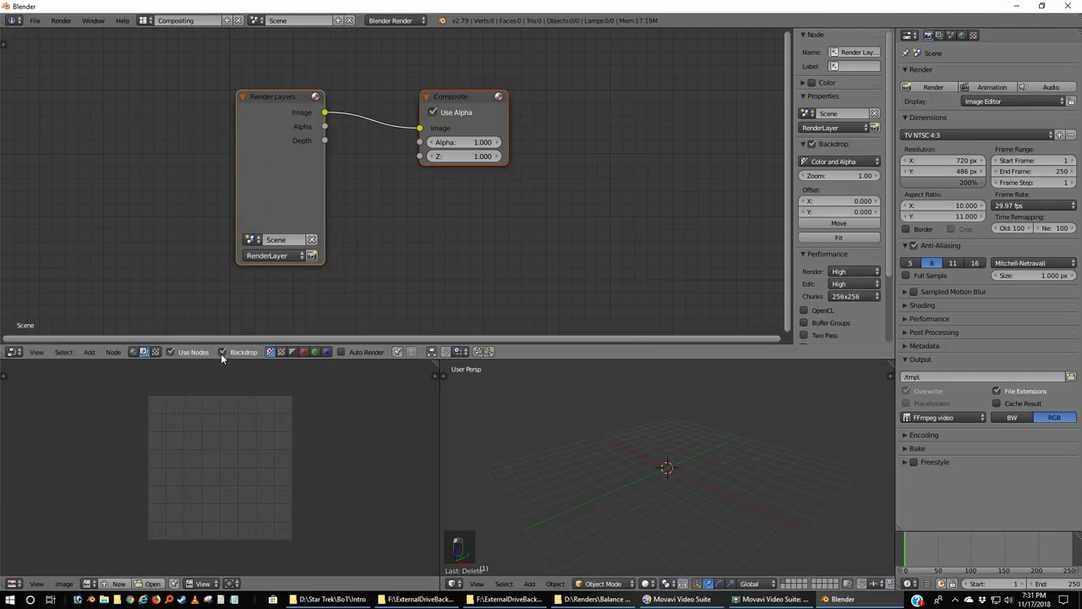
Move the Composite node well away from the Render Layers node and delete the Render Layers node.
{"action": "left_click_drag", "start_coordinate": [475, 96], "coordinate": [741, 53]}
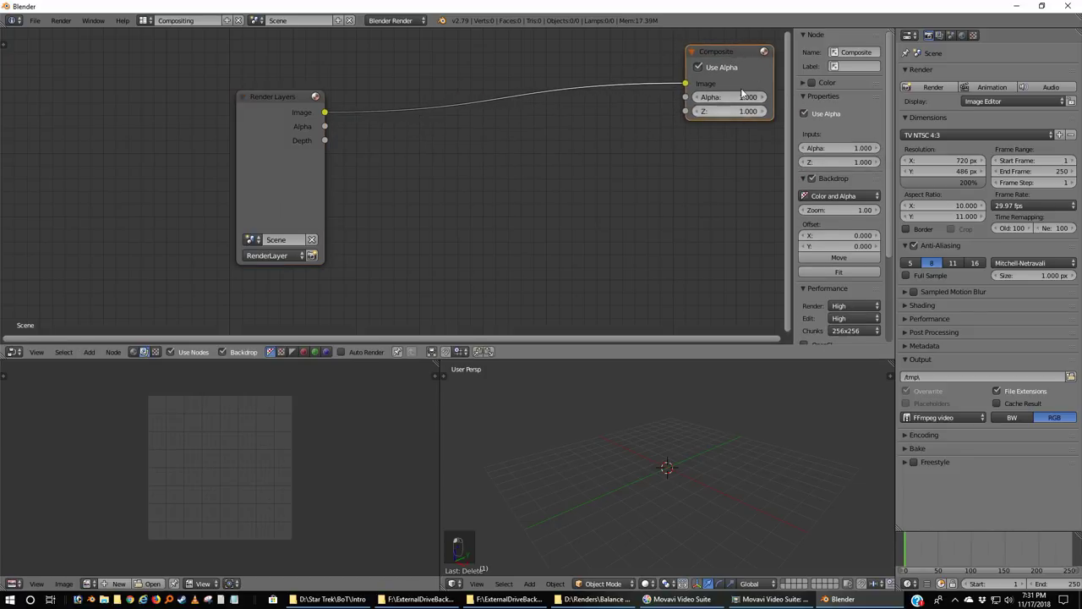
{"action": "left_click", "coordinate": [263, 103]}
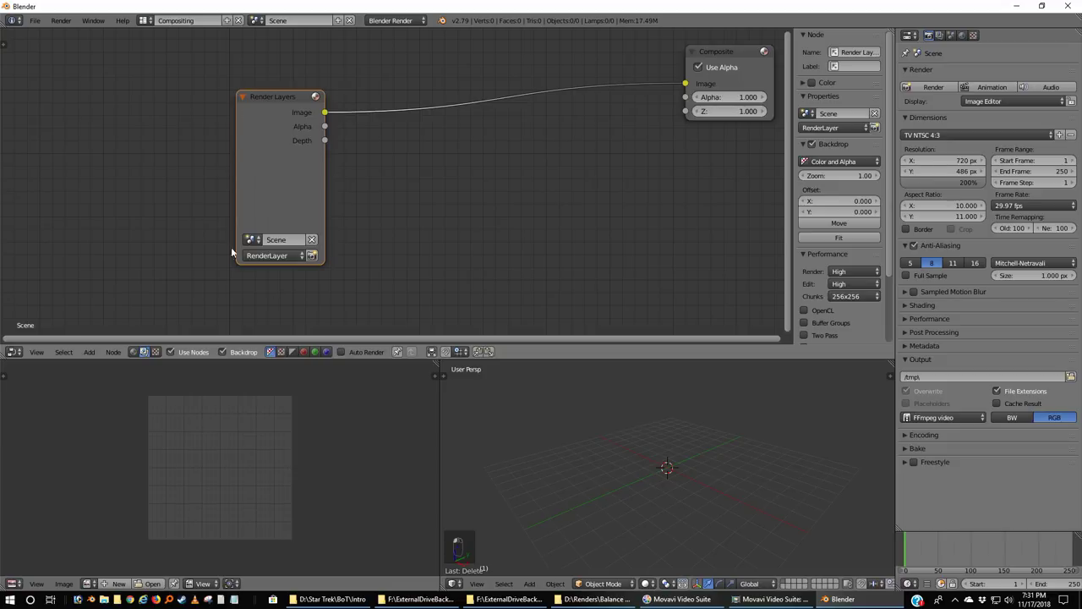
{"action": "key", "text": "x"}
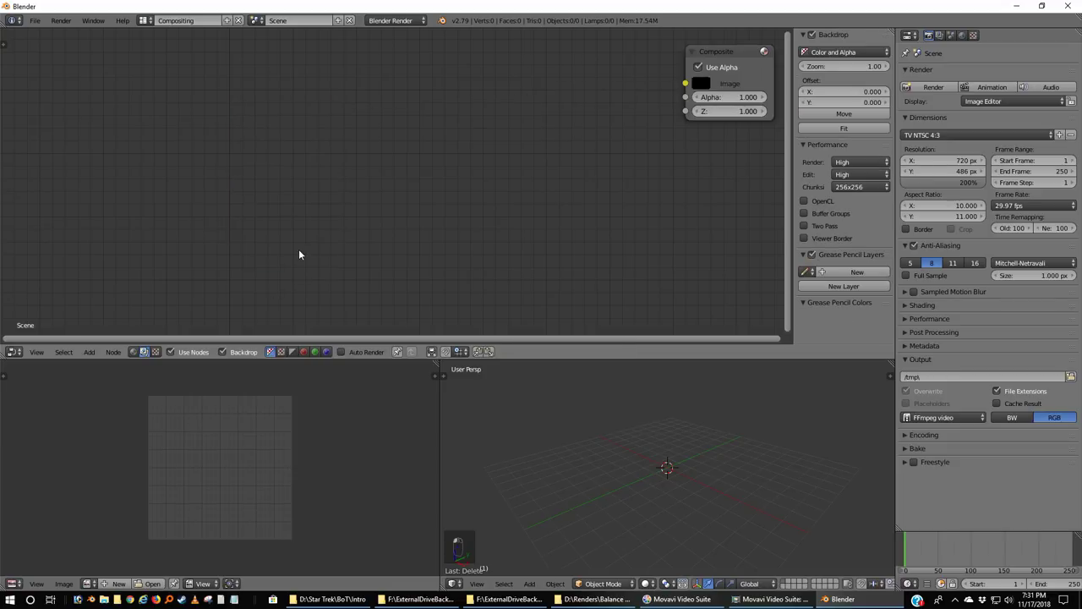
Add an Image input node and place it on the opposite side of the node editor from the Composite node.
{"action": "key", "text": "shift+a"}
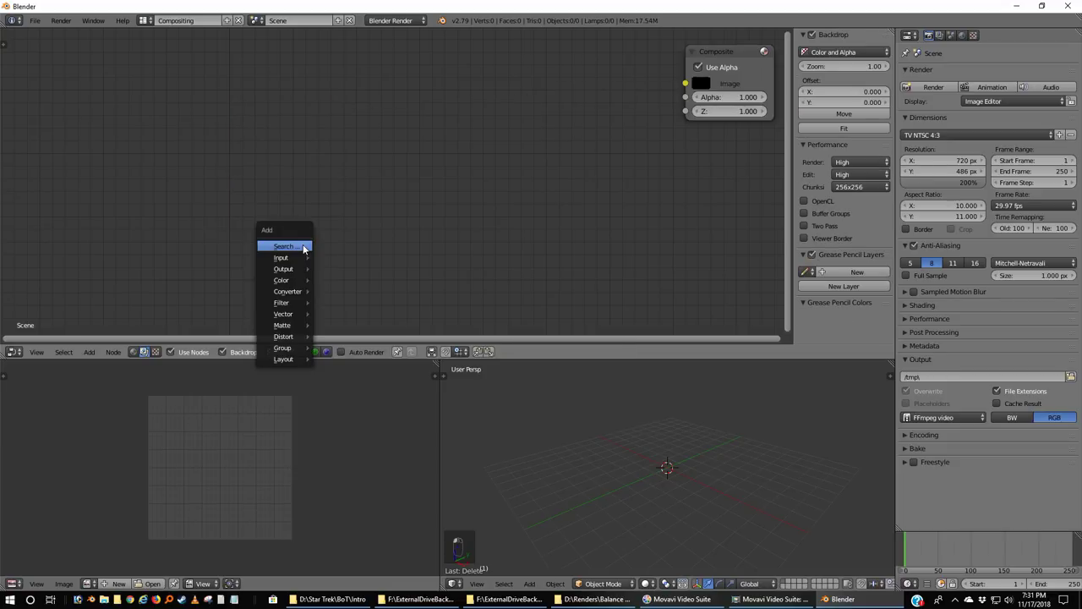
{"action": "mouse_move", "coordinate": [292, 262]}
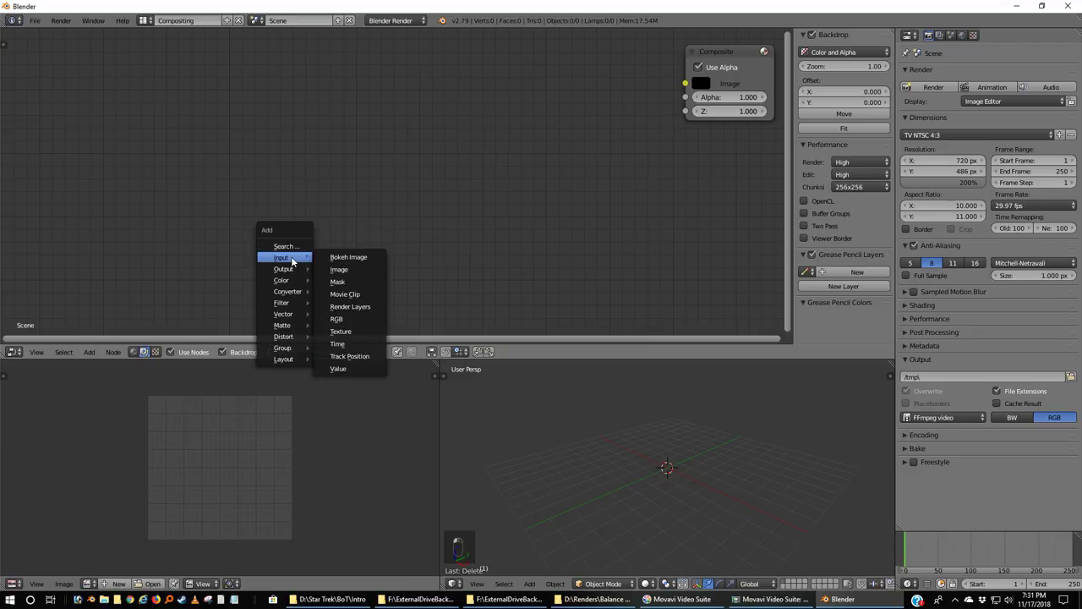
{"action": "left_click", "coordinate": [339, 269]}
{"action": "left_click", "coordinate": [62, 51]}
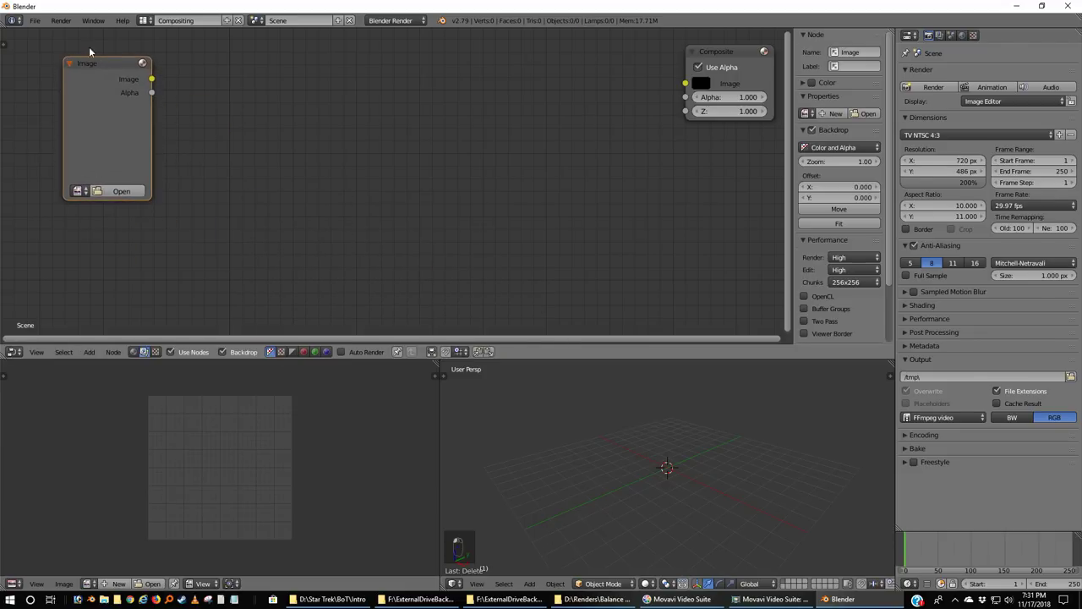
Load introbkgrdstars.png0001.png from D:\Renders\Balance of Terror\Intro Bkgrd Stars into the Image node.
{"action": "left_click", "coordinate": [114, 192]}
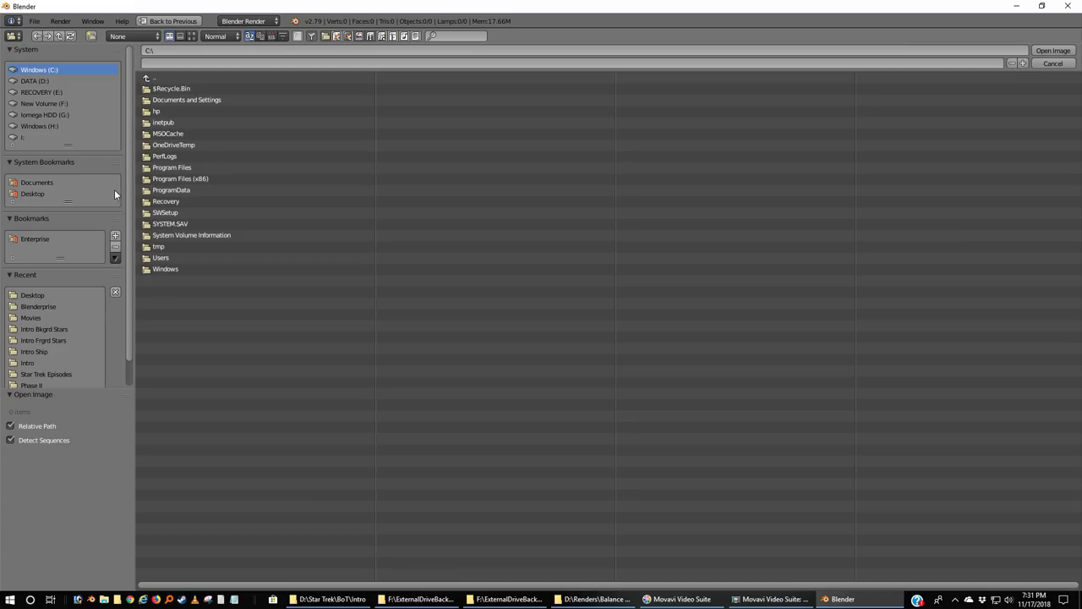
{"action": "left_click", "coordinate": [34, 81]}
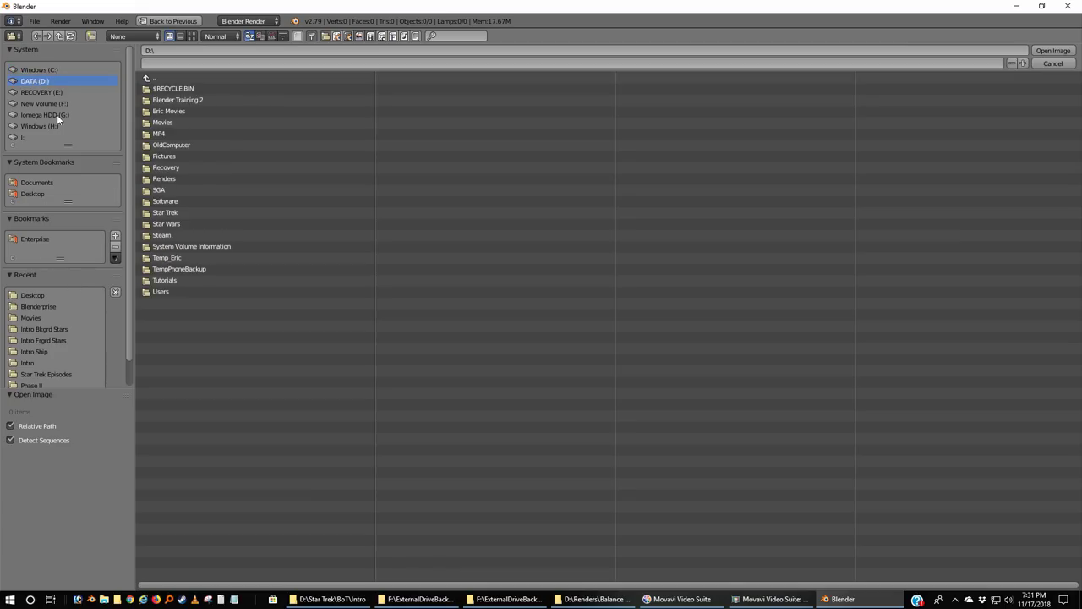
{"action": "left_click", "coordinate": [178, 180]}
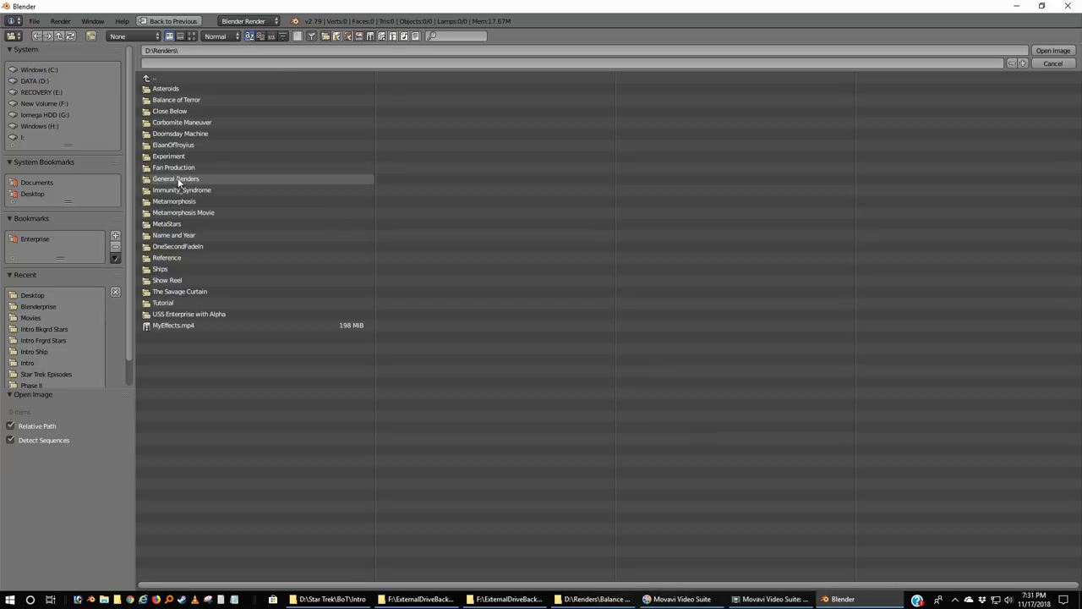
{"action": "left_click", "coordinate": [180, 101]}
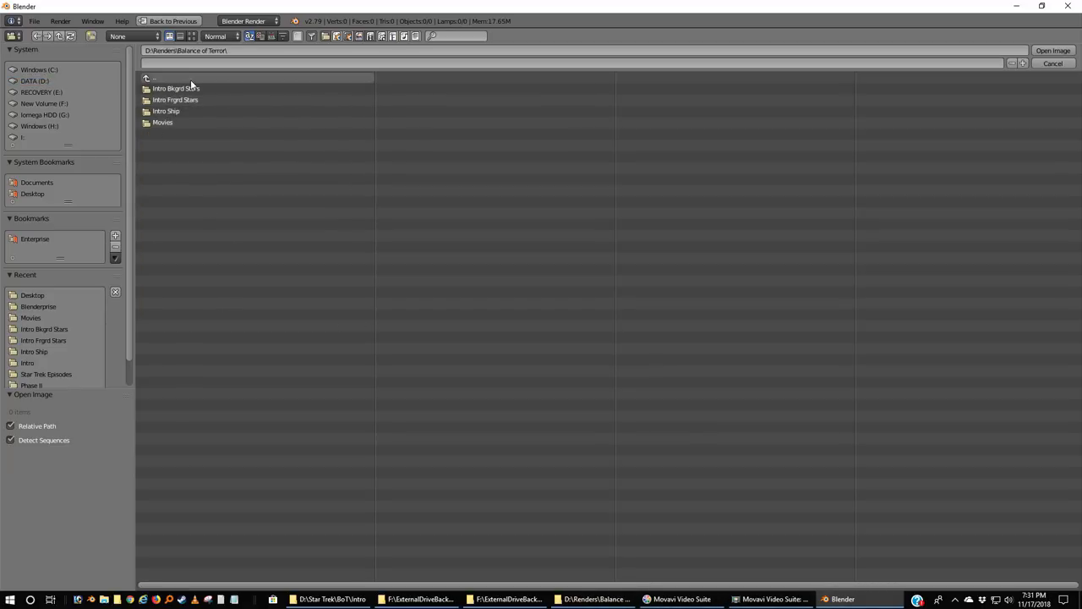
{"action": "left_click", "coordinate": [188, 86]}
{"action": "left_click", "coordinate": [152, 88]}
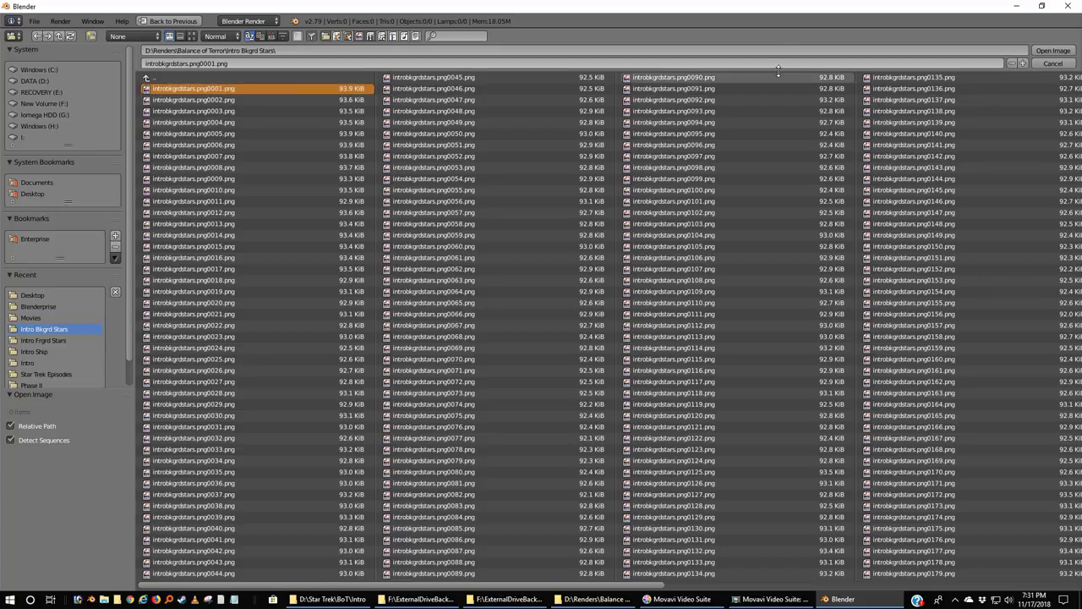
{"action": "left_click", "coordinate": [1053, 51]}
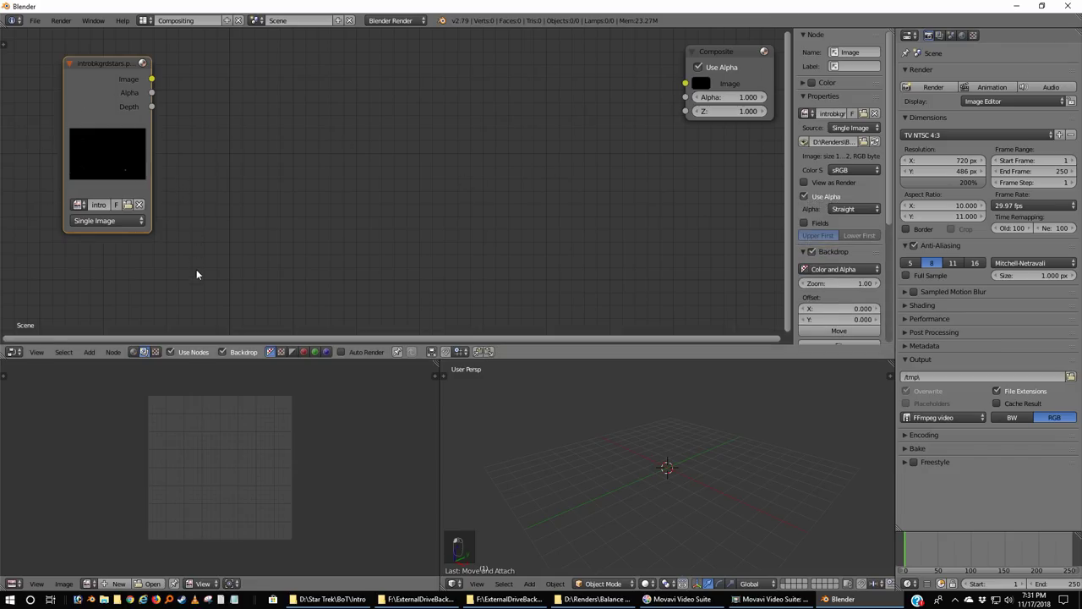
Add a Movie Clip input node and place it beside the star Image node.
{"action": "key", "text": "shift+a"}
{"action": "mouse_move", "coordinate": [196, 270]}
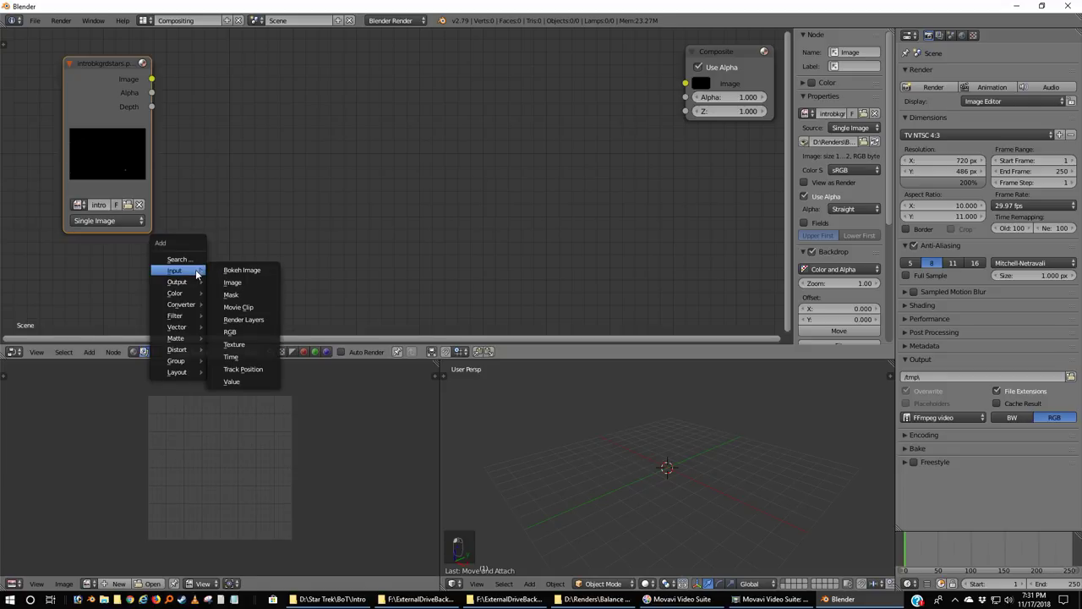
{"action": "left_click", "coordinate": [239, 307]}
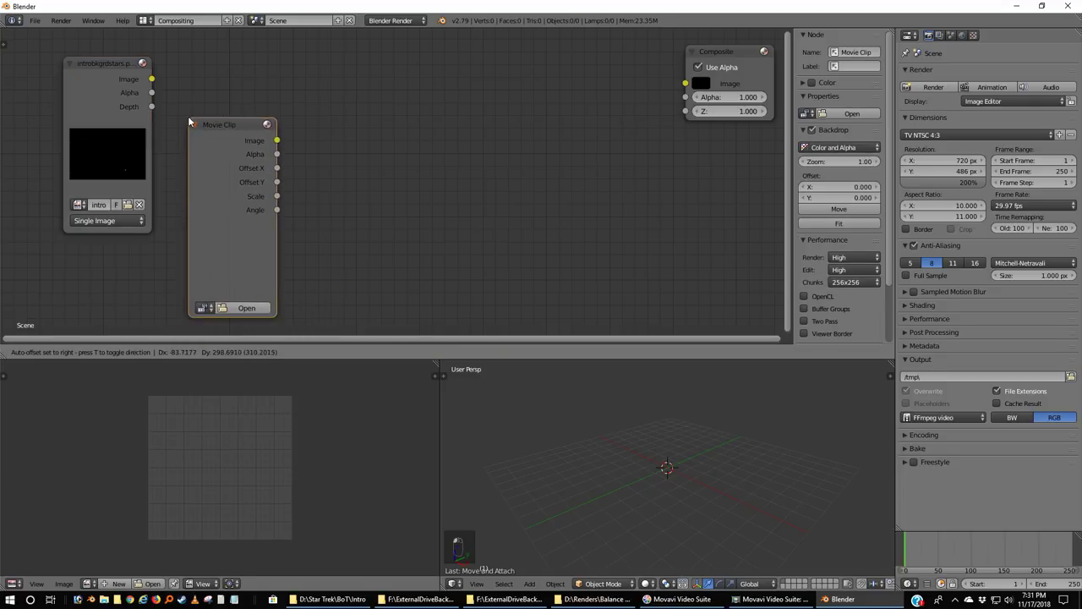
{"action": "left_click", "coordinate": [182, 124]}
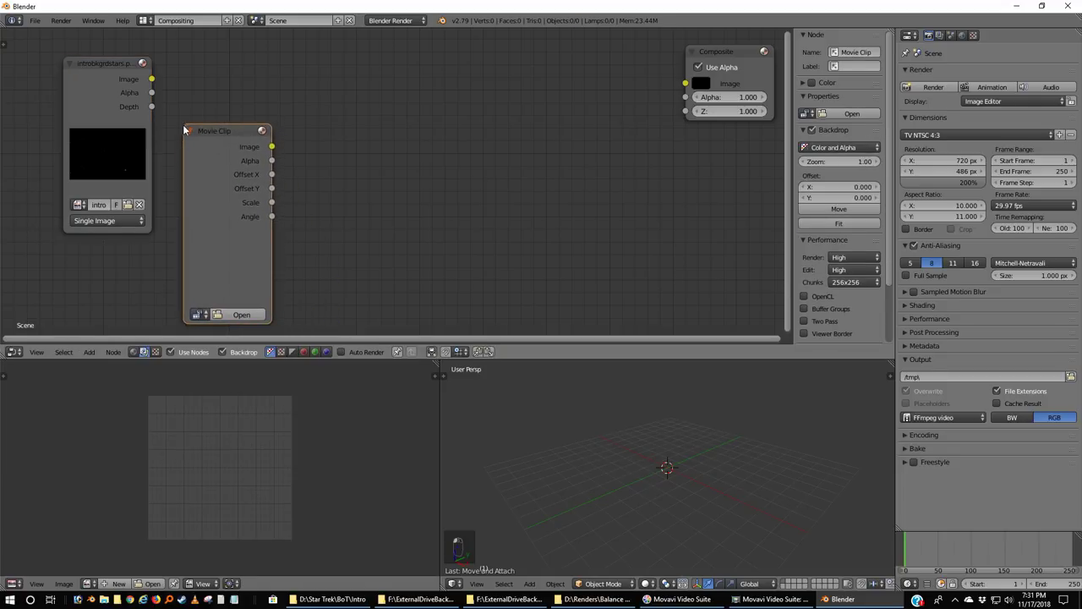
Browse for the Movie Clip node's footage in D:\Renders\Balance of Terror\Intro Ship.
{"action": "left_click", "coordinate": [254, 316]}
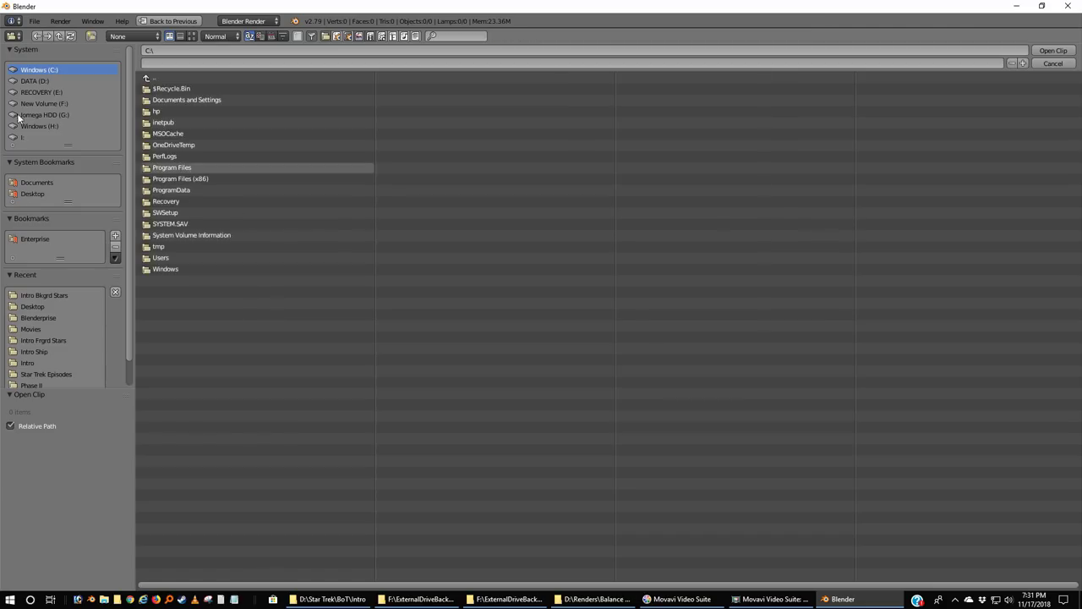
{"action": "left_click", "coordinate": [35, 81]}
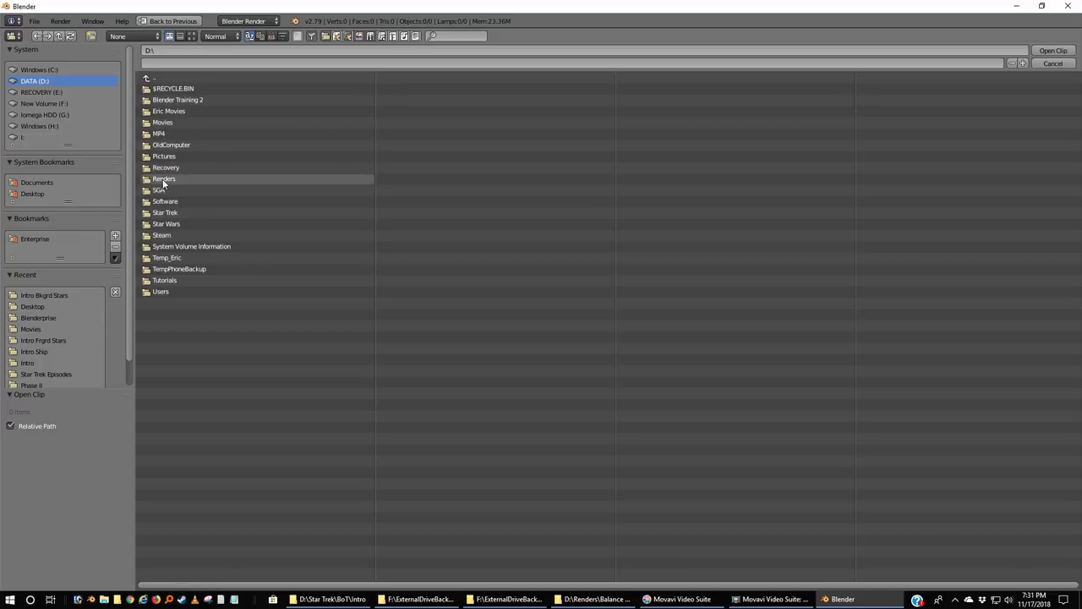
{"action": "left_click", "coordinate": [163, 180]}
{"action": "left_click", "coordinate": [164, 100]}
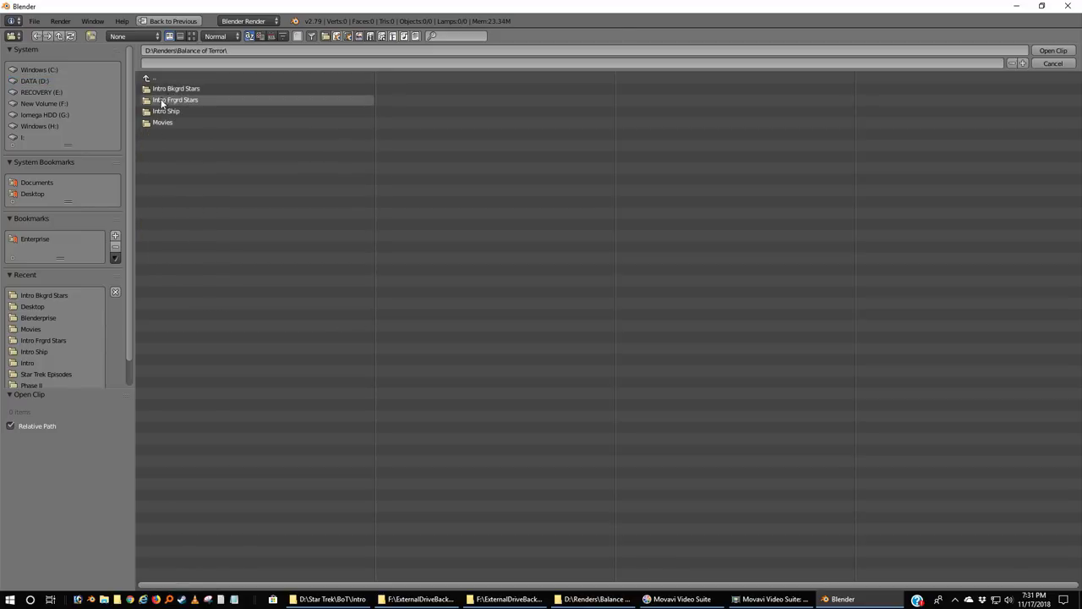
{"action": "left_click", "coordinate": [161, 111]}
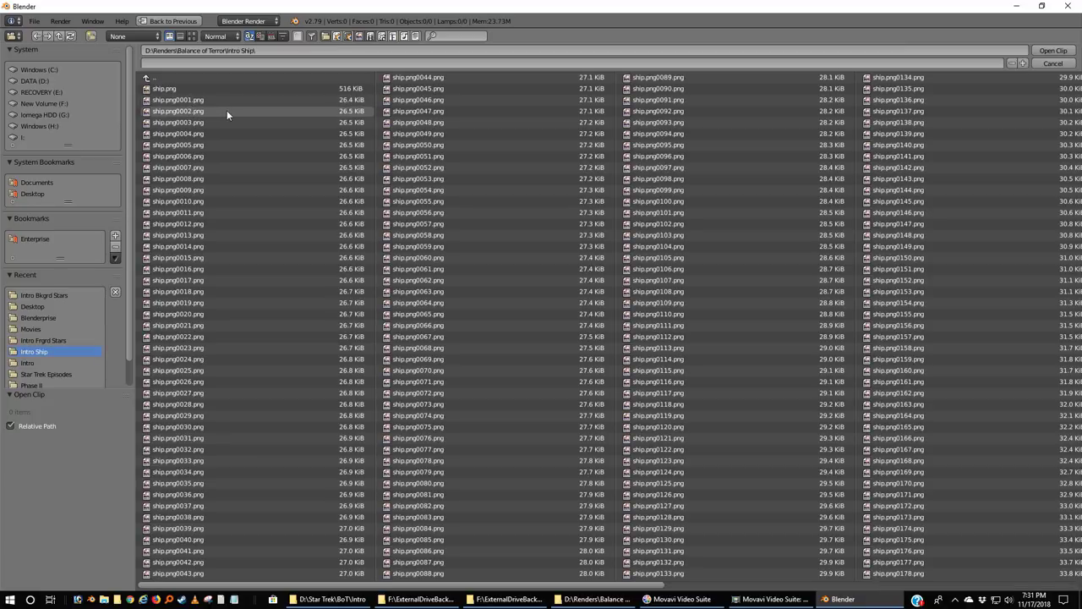
Load the numbered frames ship.png0001.png to ship.png0300.png into the Movie Clip node, leaving ship.png out of the selection.
{"action": "key", "text": "a"}
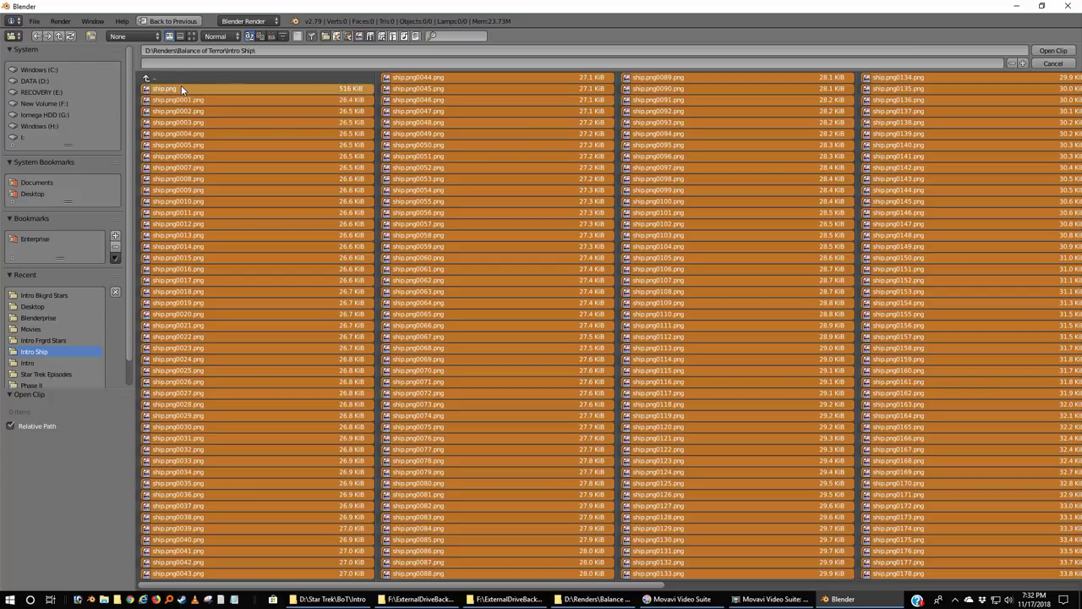
{"action": "left_click", "coordinate": [245, 89], "text": "ctrl"}
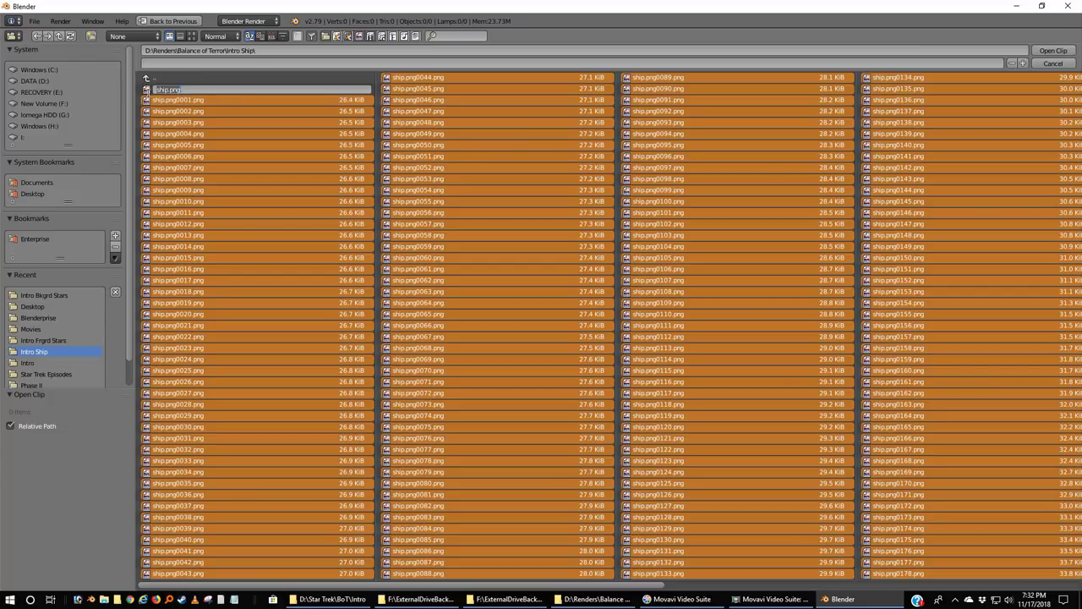
{"action": "key", "text": "Escape"}
{"action": "left_click", "coordinate": [146, 92], "text": "ctrl"}
{"action": "left_click", "coordinate": [1048, 52]}
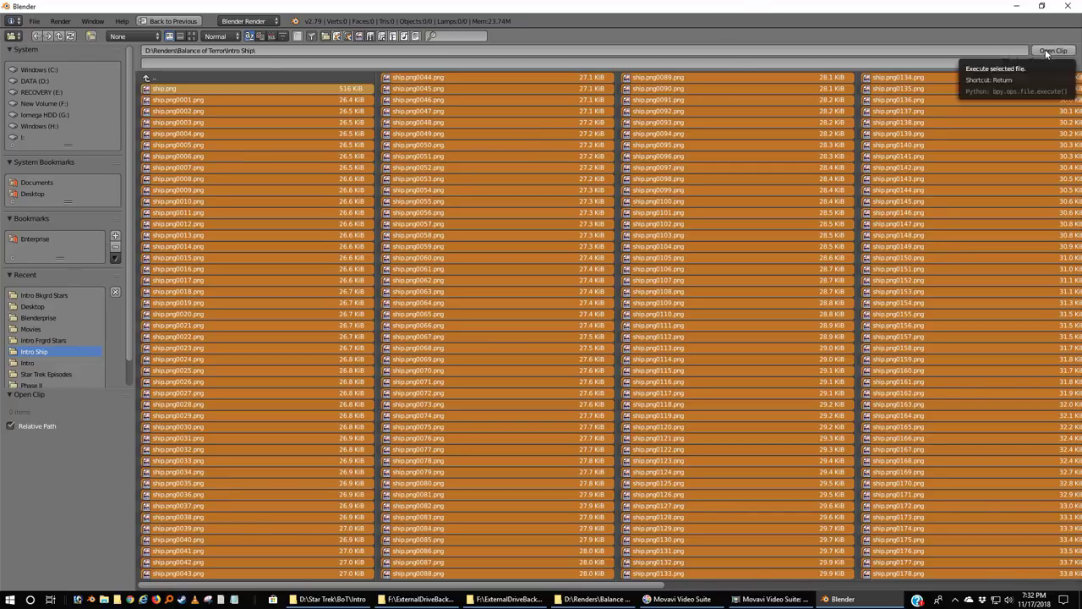
{"action": "left_click", "coordinate": [288, 90], "text": "shift"}
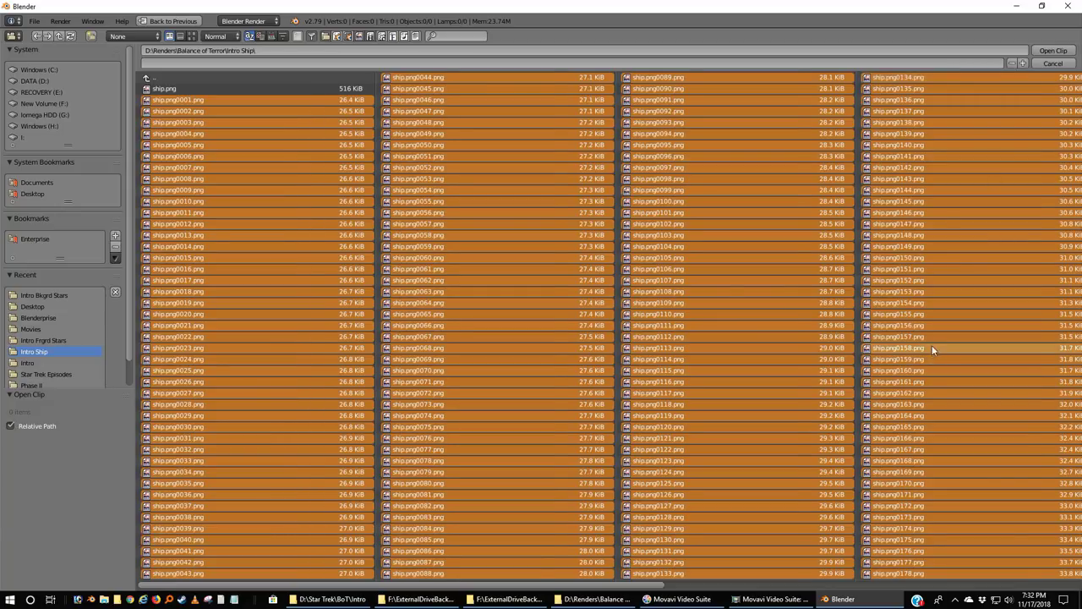
{"action": "scroll", "coordinate": [933, 330], "scroll_direction": "down", "scroll_amount": 4}
{"action": "scroll", "coordinate": [934, 300], "scroll_direction": "down", "scroll_amount": 10}
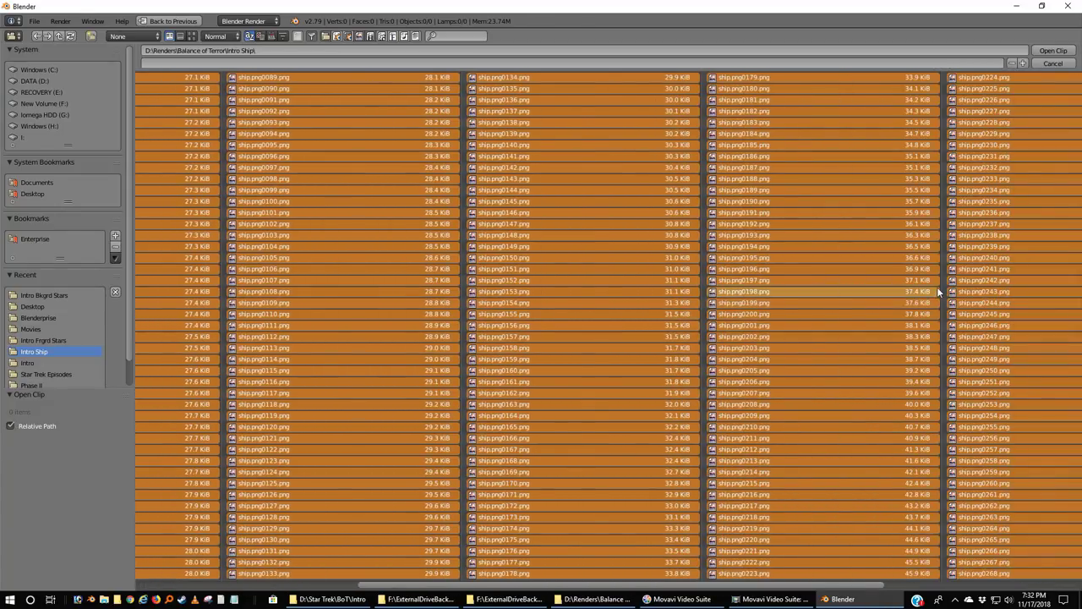
{"action": "scroll", "coordinate": [938, 278], "scroll_direction": "down", "scroll_amount": 1}
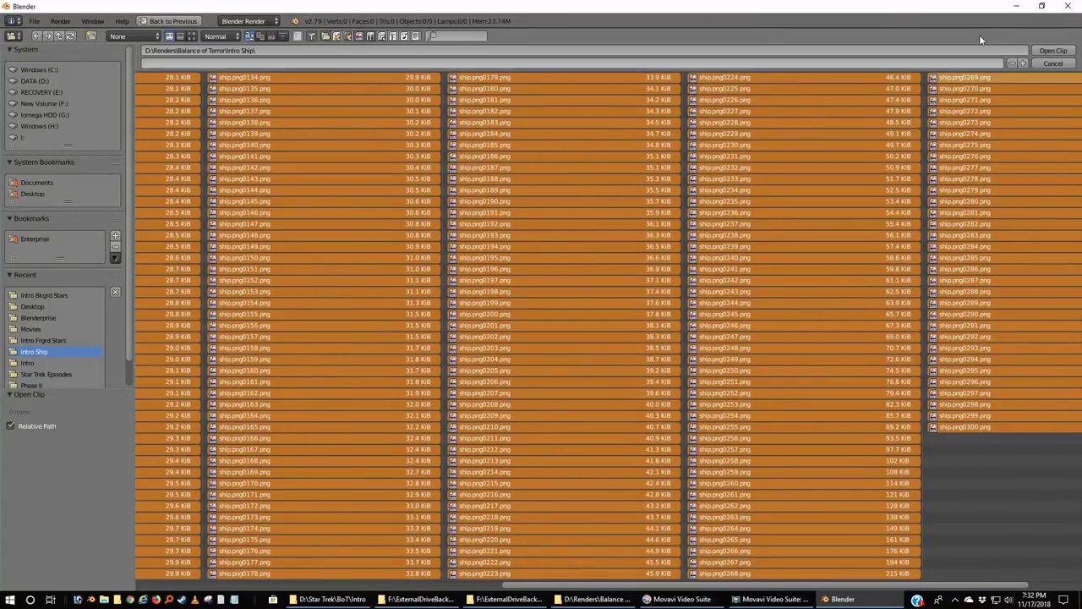
{"action": "left_click", "coordinate": [1050, 52]}
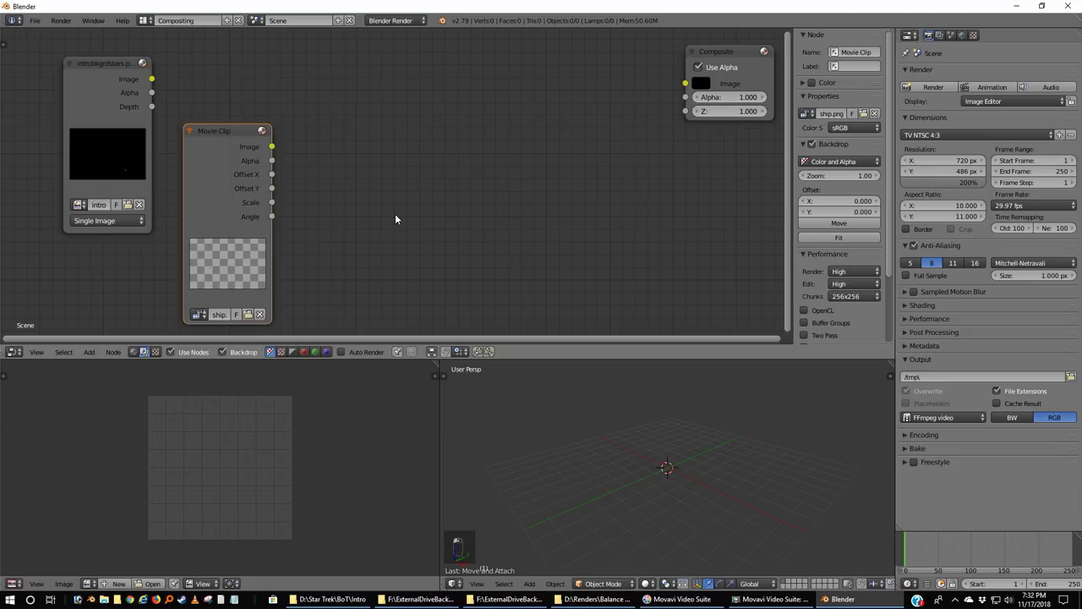
Add an Alpha Over node between the input nodes and Composite, and reposition the Movie Clip and Image nodes to make room.
{"action": "key", "text": "shift+a"}
{"action": "mouse_move", "coordinate": [396, 218]}
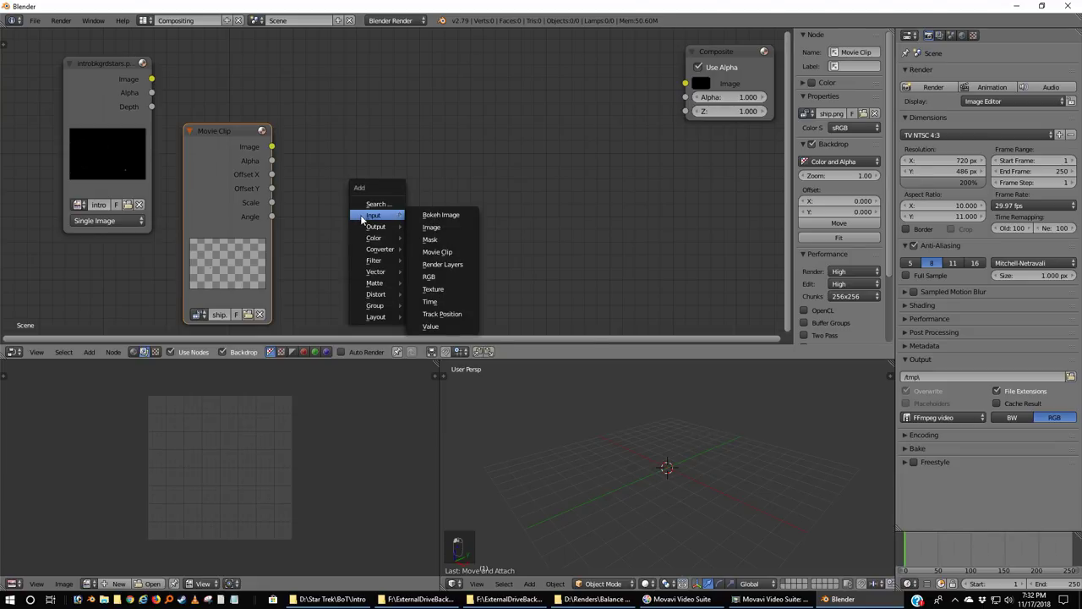
{"action": "mouse_move", "coordinate": [372, 239]}
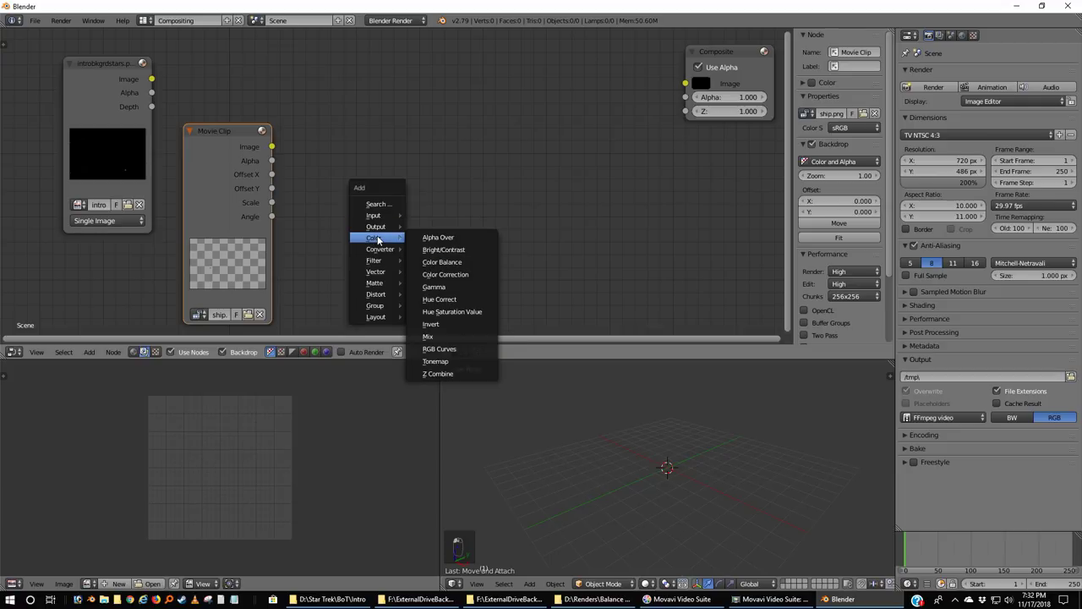
{"action": "left_click", "coordinate": [439, 239]}
{"action": "left_click", "coordinate": [367, 72]}
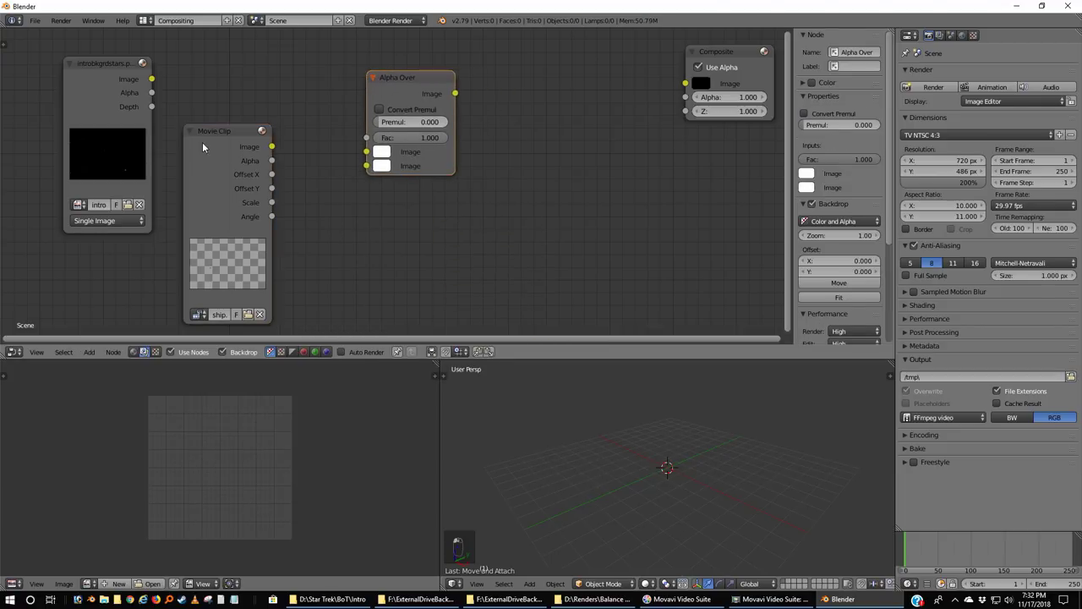
{"action": "left_click_drag", "start_coordinate": [219, 131], "coordinate": [197, 129]}
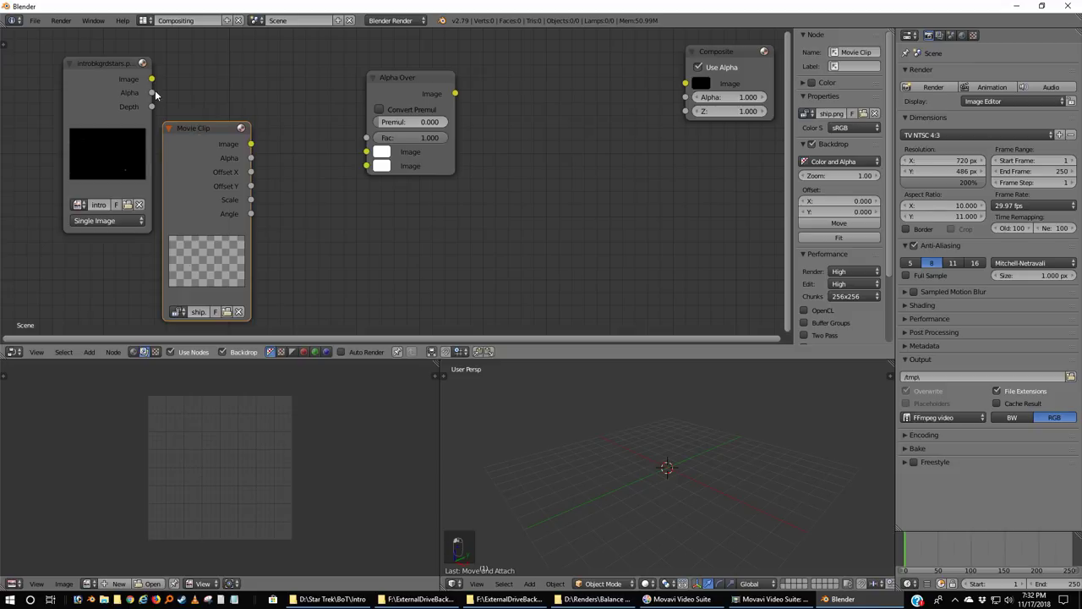
{"action": "left_click_drag", "start_coordinate": [110, 63], "coordinate": [114, 47]}
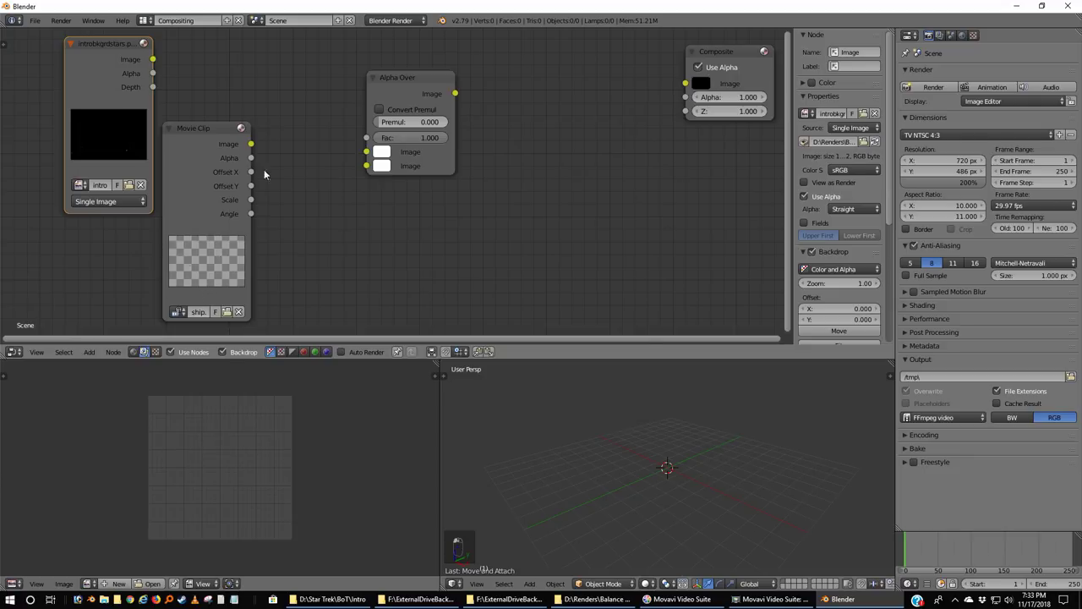
Link the star image to Alpha Over's first Image input, the ship clip to its second, and its output to Composite.
{"action": "left_click_drag", "start_coordinate": [251, 143], "coordinate": [366, 165]}
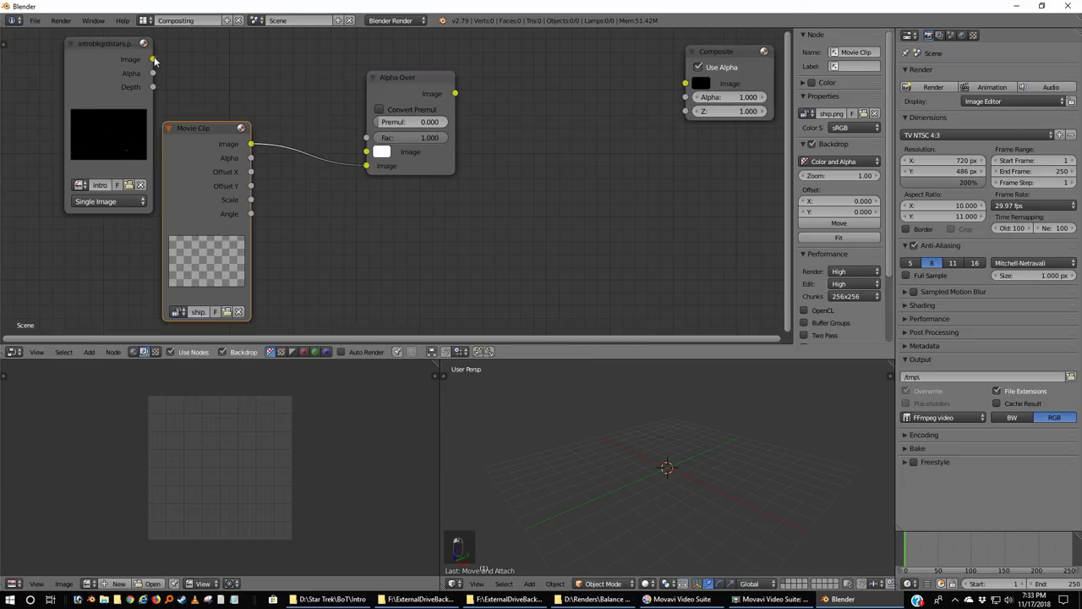
{"action": "left_click_drag", "start_coordinate": [153, 59], "coordinate": [367, 151]}
{"action": "left_click_drag", "start_coordinate": [455, 93], "coordinate": [684, 83]}
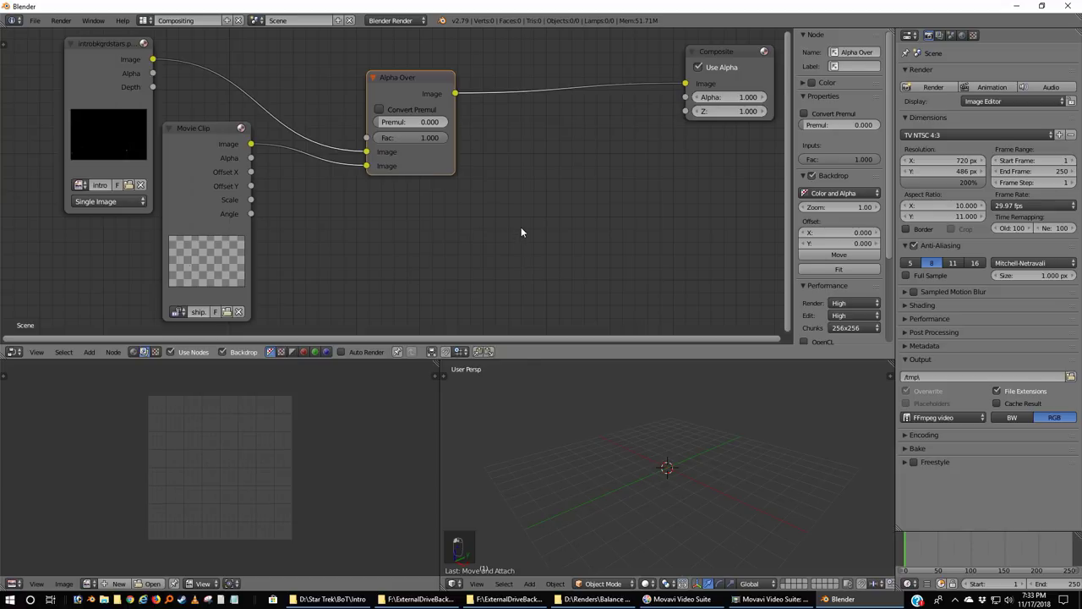
Render frame 1 as a test and fit the result in the image editor.
{"action": "key", "text": "F12"}
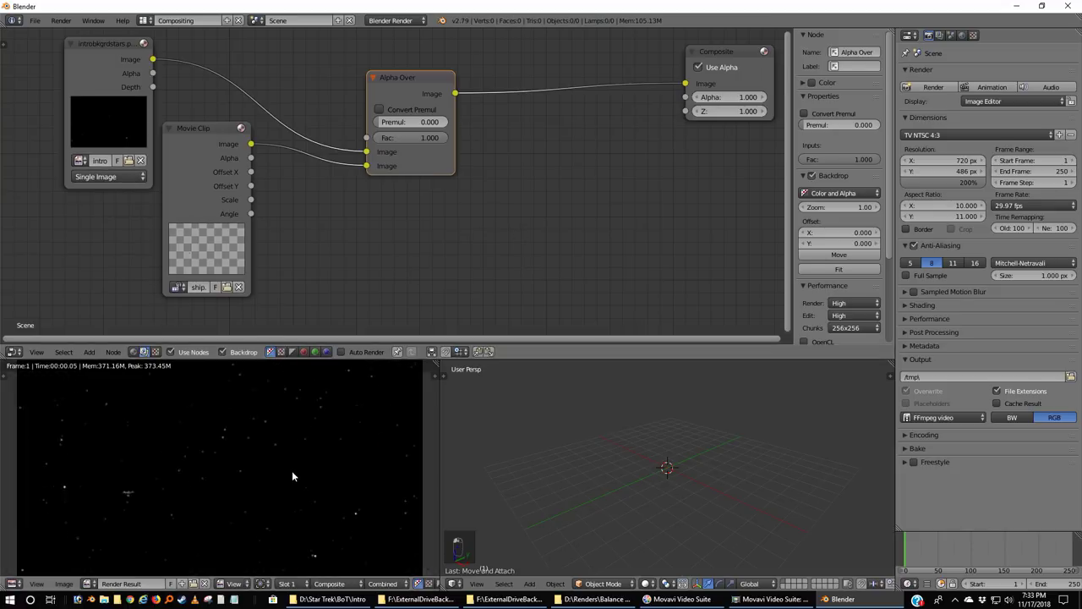
{"action": "key", "text": "Home"}
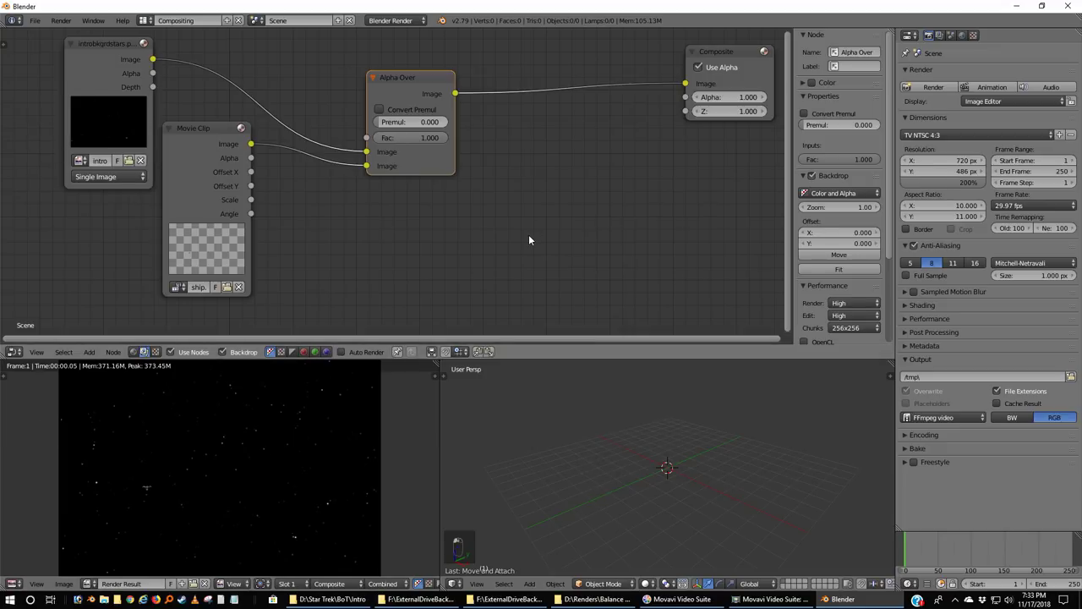
Switch to the Default layout and, while choosing the render output path, create a folder named Movie on the Desktop.
{"action": "key", "text": "ctrl+Right"}
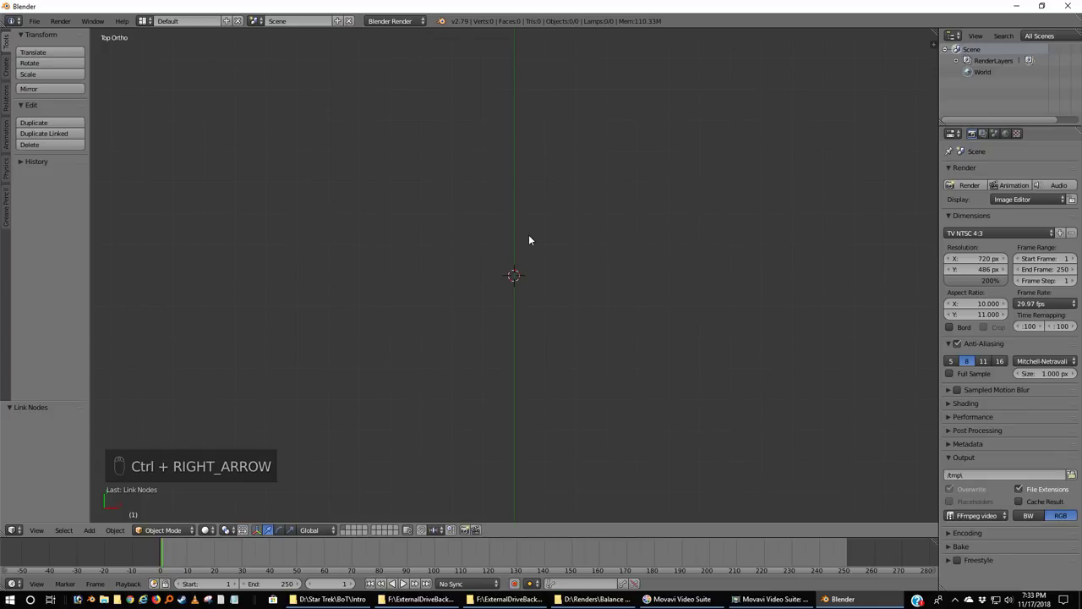
{"action": "left_click", "coordinate": [1072, 476]}
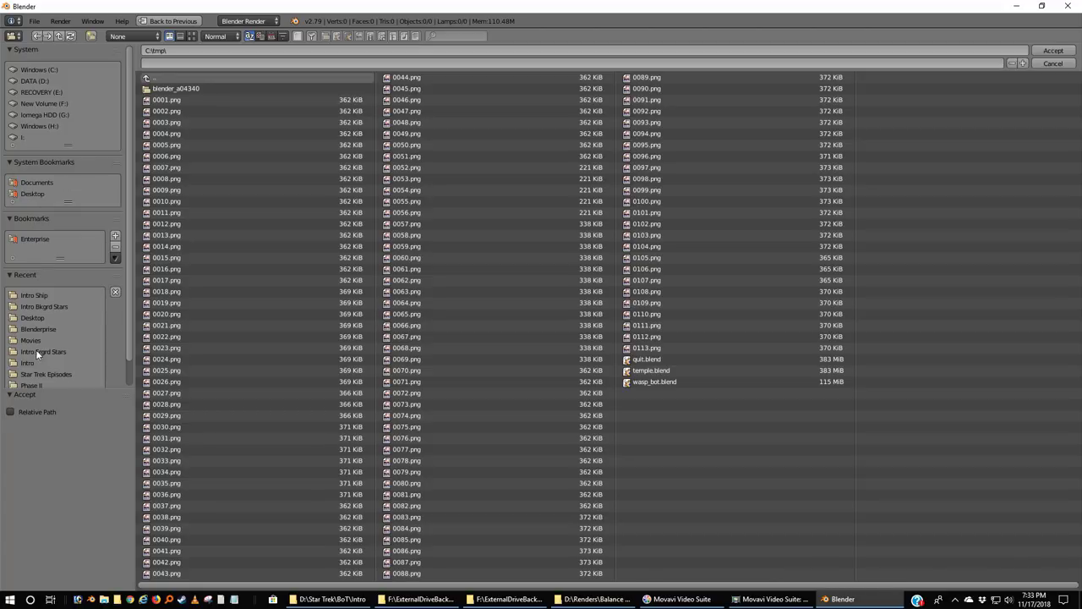
{"action": "left_click", "coordinate": [15, 318]}
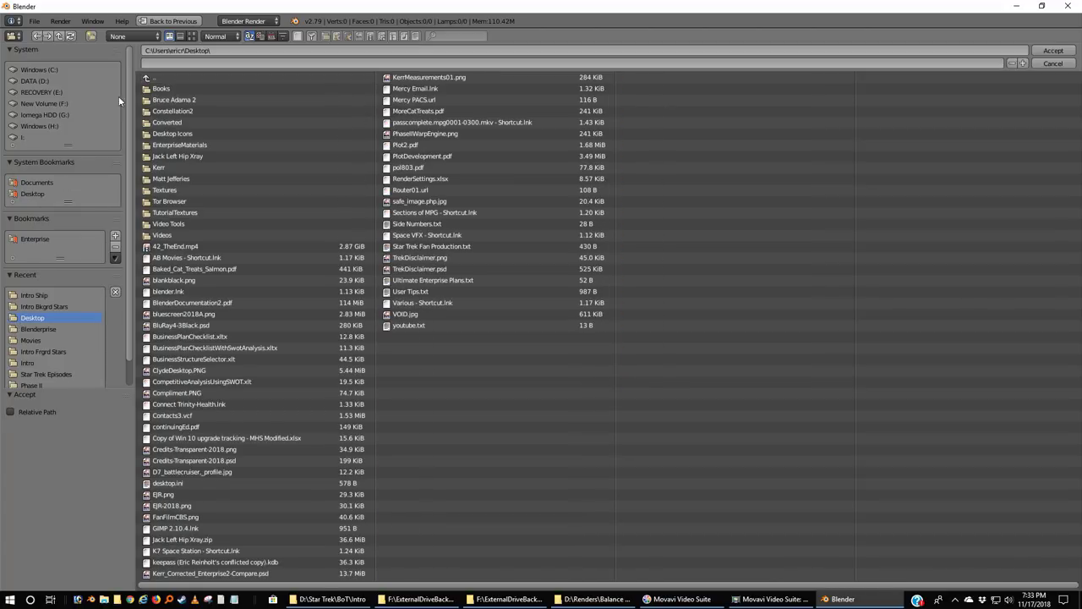
{"action": "left_click", "coordinate": [90, 35]}
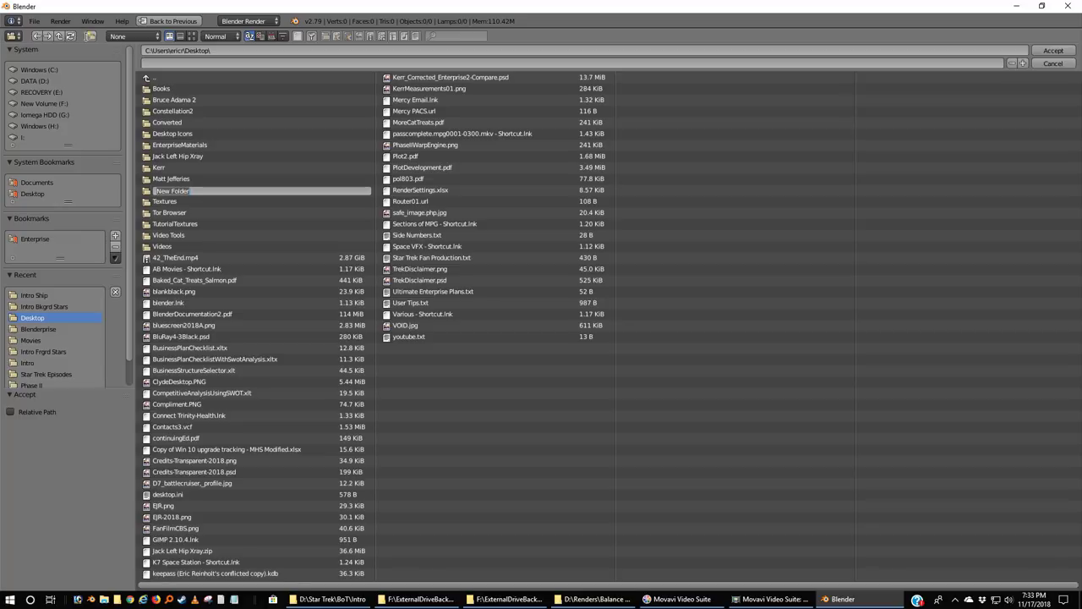
{"action": "type", "text": "Movie"}
{"action": "key", "text": "Return"}
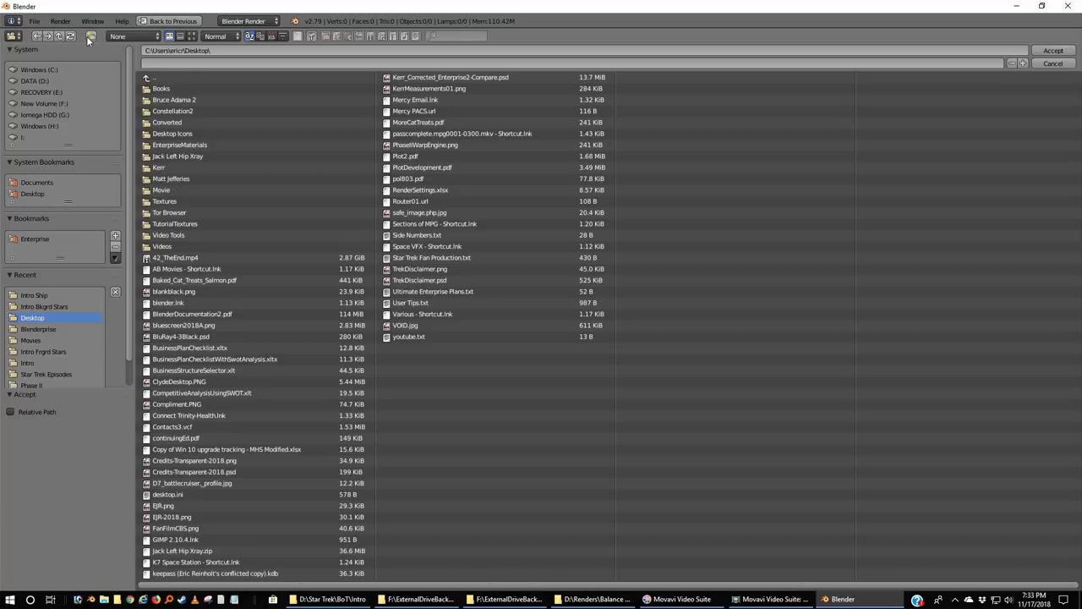
Set the render output to botstars.mpg in the Desktop's Movie folder and render the animation.
{"action": "left_click", "coordinate": [156, 190]}
{"action": "left_click", "coordinate": [157, 62]}
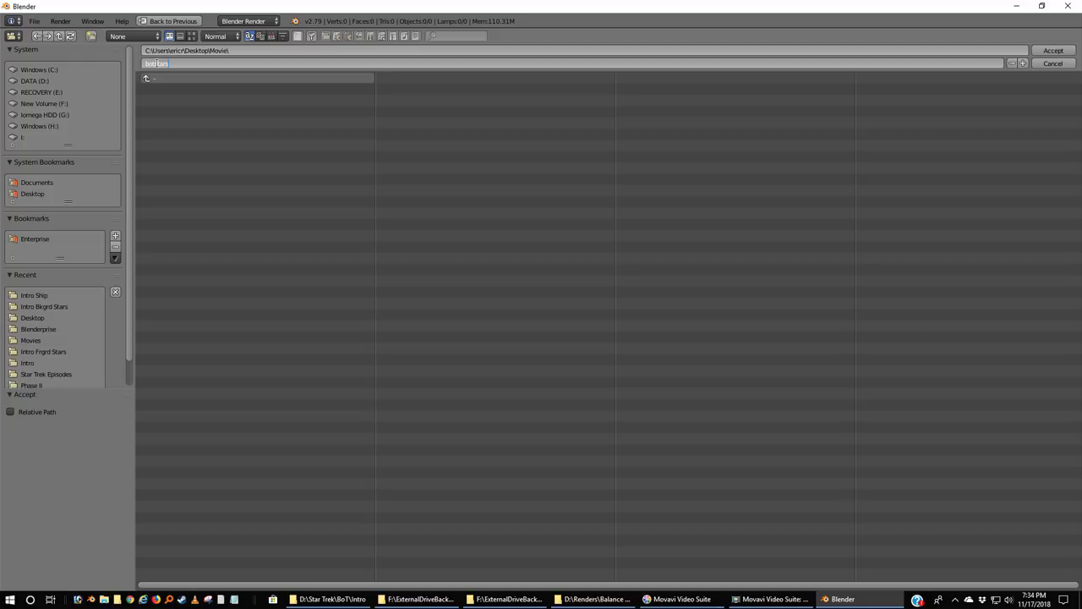
{"action": "type", "text": "botstars.mpg"}
{"action": "key", "text": "Return"}
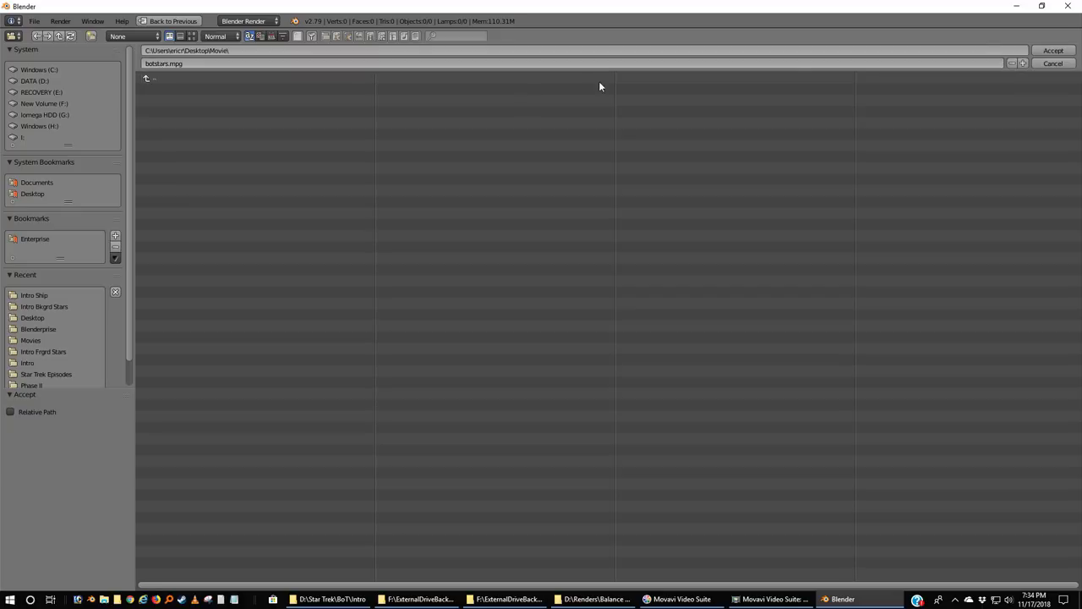
{"action": "left_click", "coordinate": [1050, 52]}
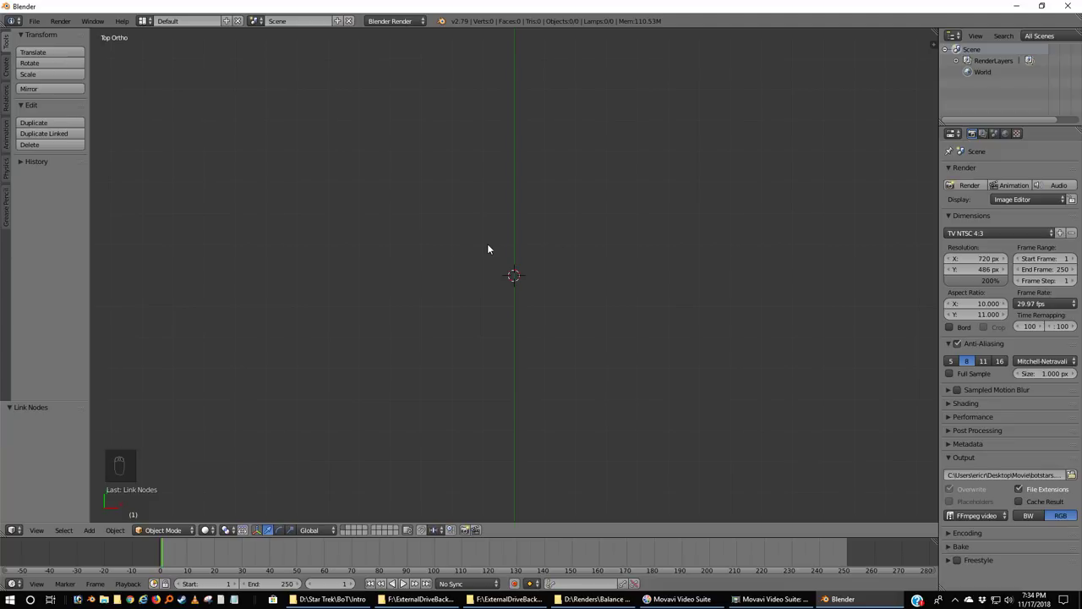
{"action": "left_click", "coordinate": [1006, 186]}
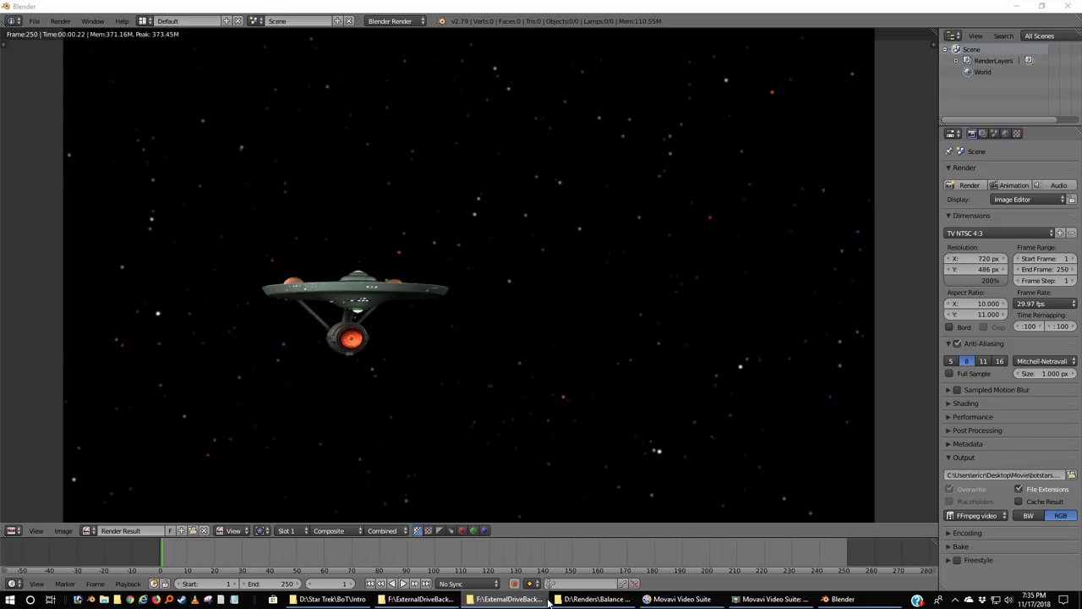
Switch to File Explorer and open the Movies folder in D:\Renders\Balance of Terror.
{"action": "left_click", "coordinate": [591, 599]}
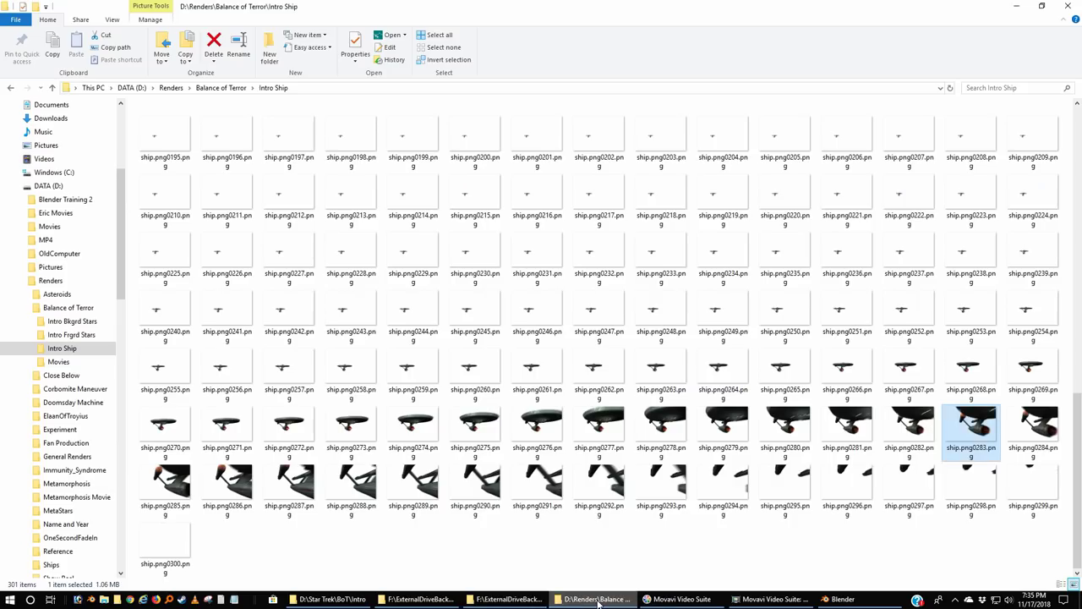
{"action": "left_click", "coordinate": [217, 88]}
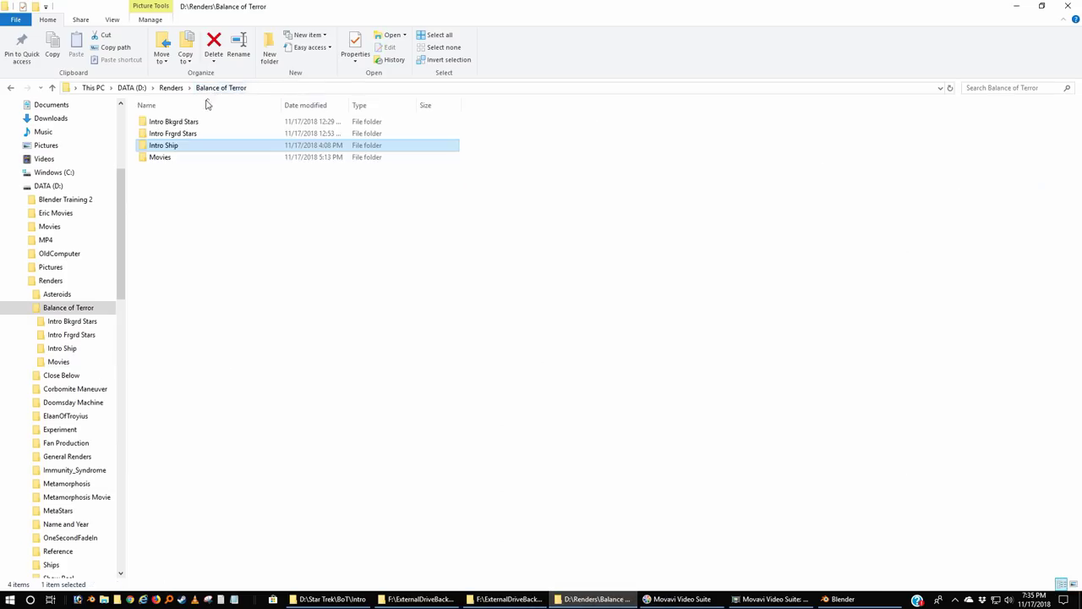
{"action": "double_click", "coordinate": [156, 158]}
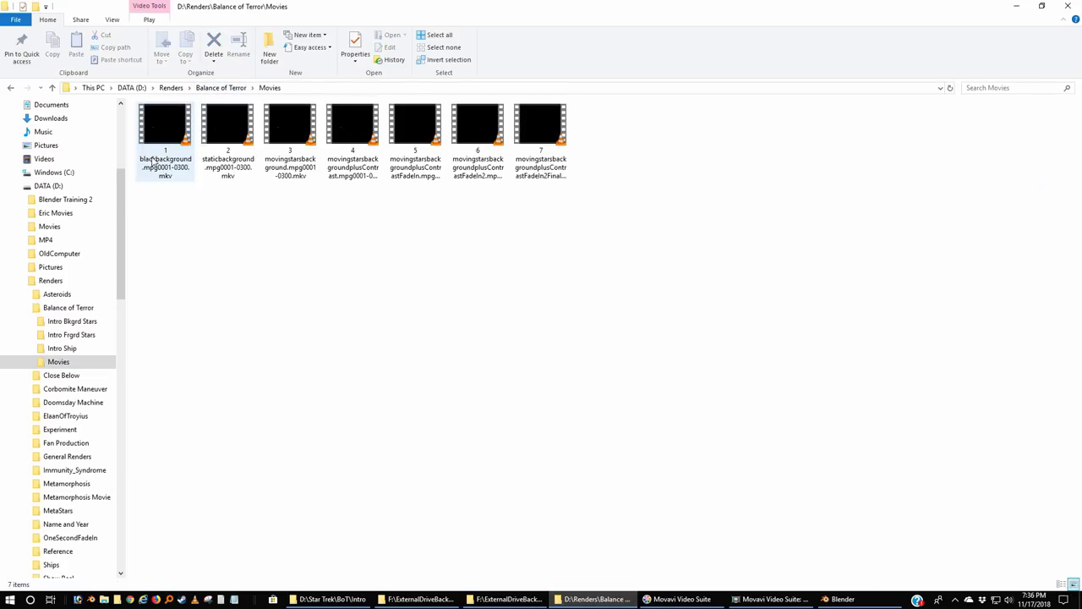
Play the "2 staticbackground" movie full screen in VLC to review the composite.
{"action": "double_click", "coordinate": [229, 118]}
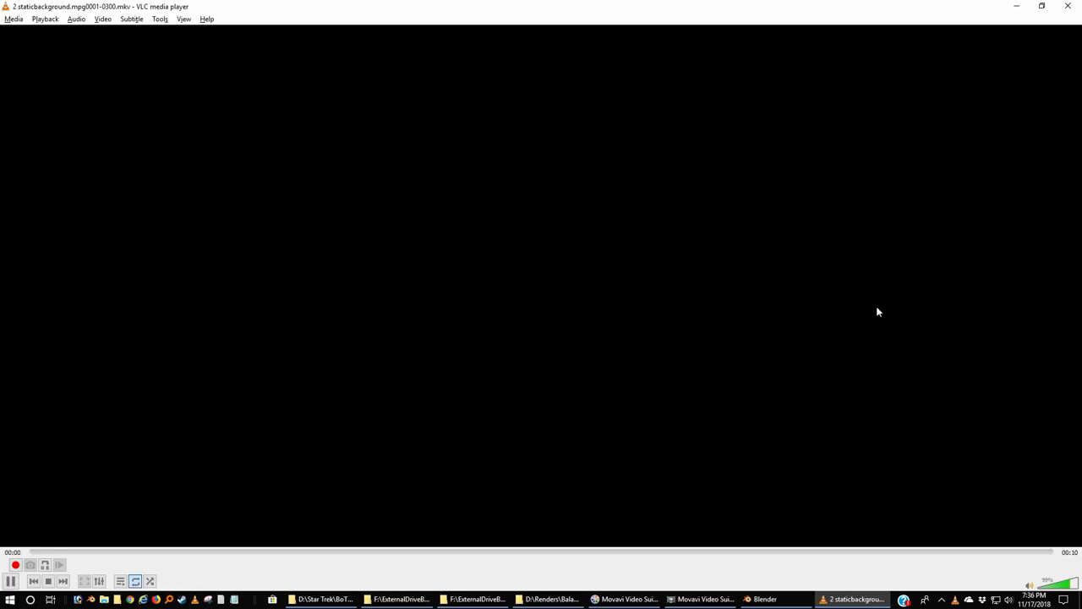
{"action": "double_click", "coordinate": [972, 466]}
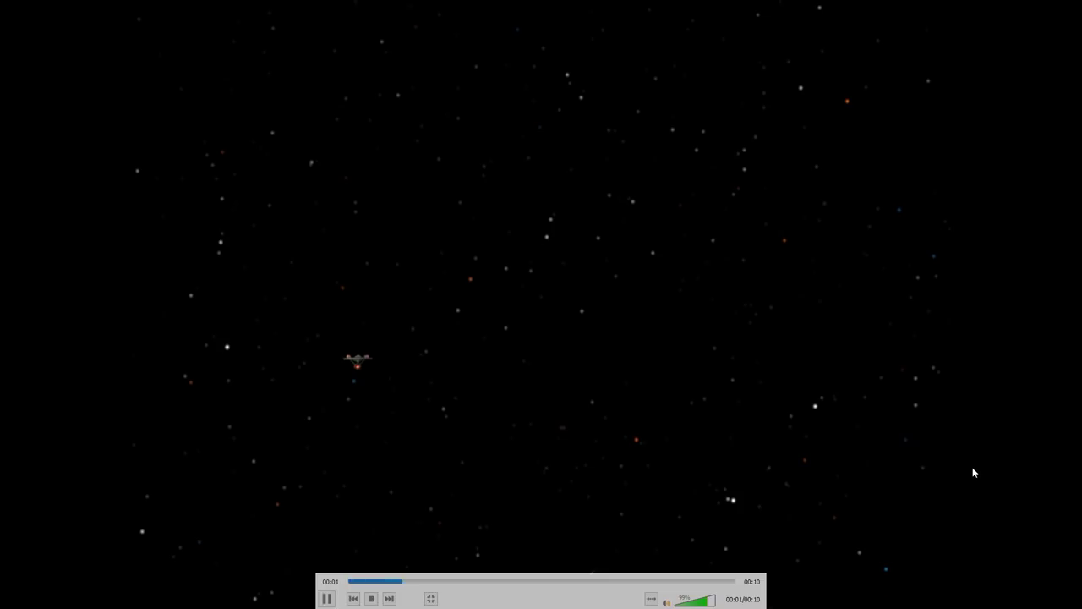
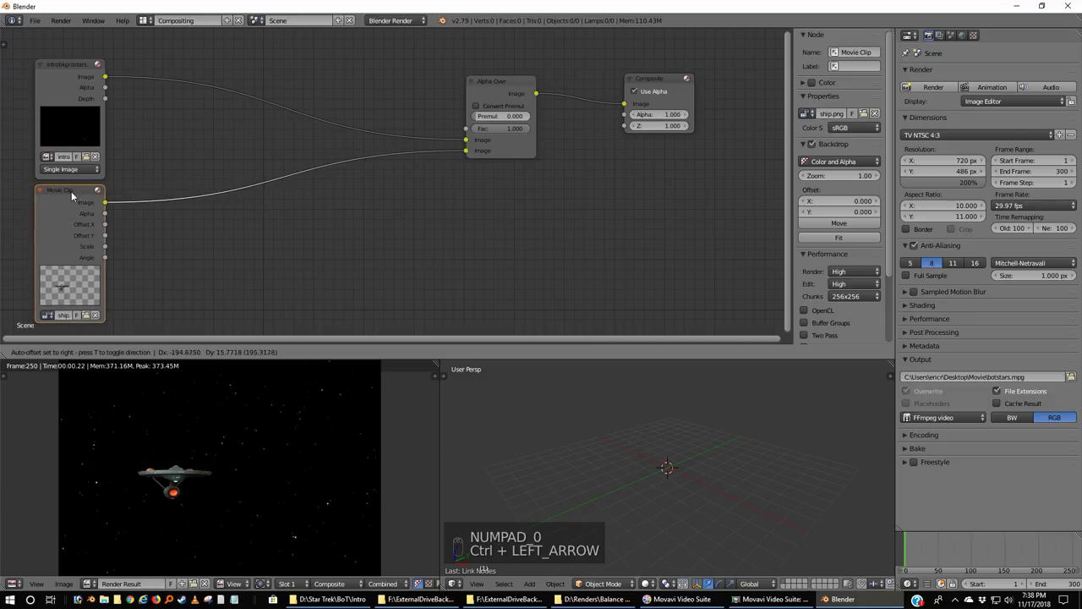
Place the Movie Clip node below the background image node and insert a Hue Saturation Value node between Movie Clip and Alpha Over.
{"action": "left_click", "coordinate": [71, 191]}
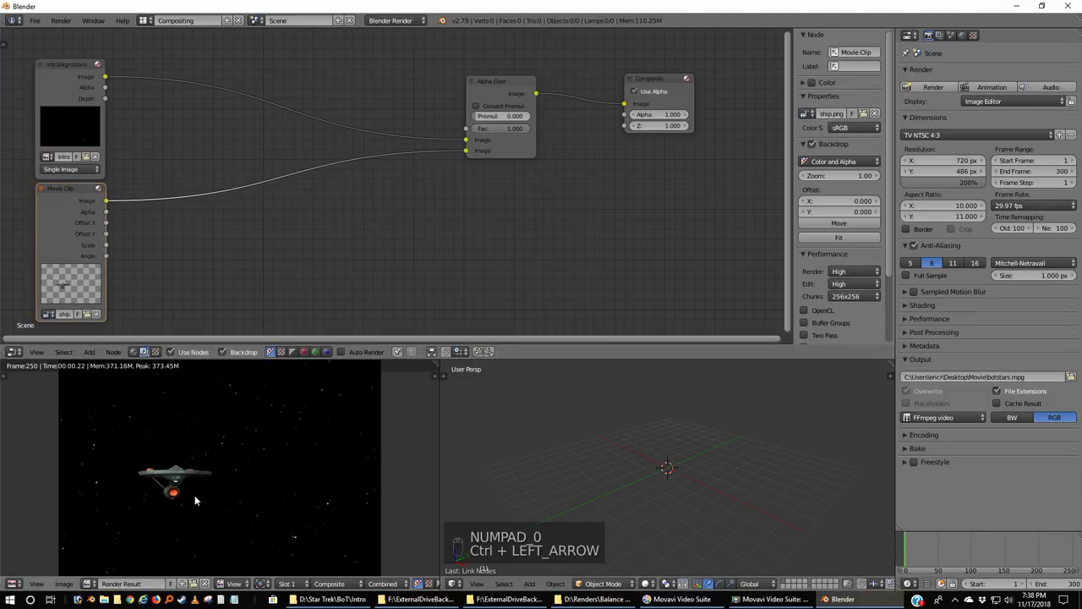
{"action": "scroll", "coordinate": [195, 495], "scroll_direction": "up", "scroll_amount": 5}
{"action": "middle_click_drag", "start_coordinate": [99, 486], "coordinate": [228, 449]}
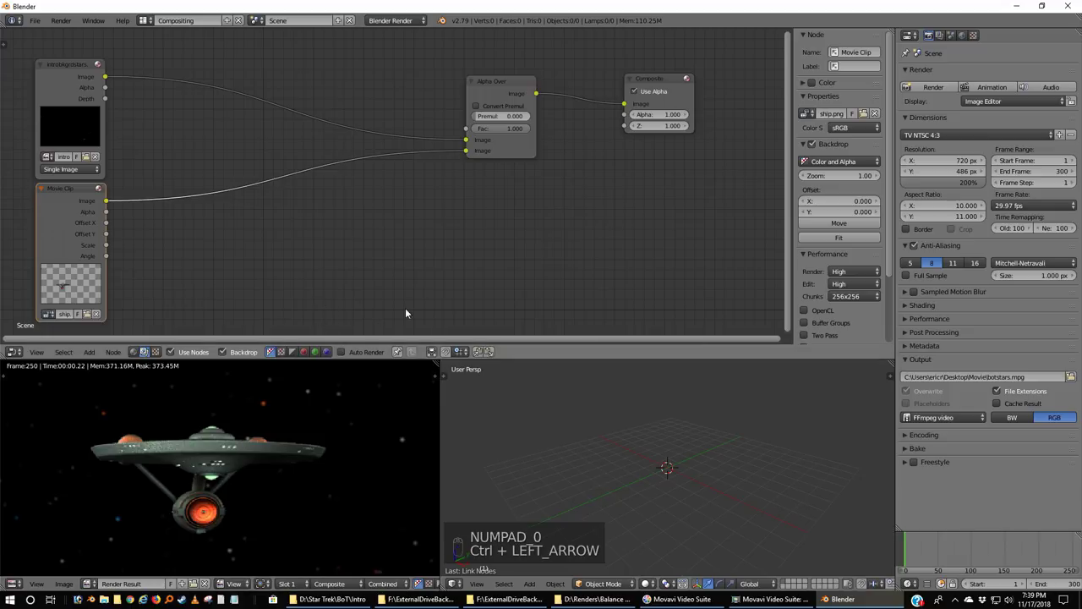
{"action": "key", "text": "shift+a"}
{"action": "mouse_move", "coordinate": [380, 310]}
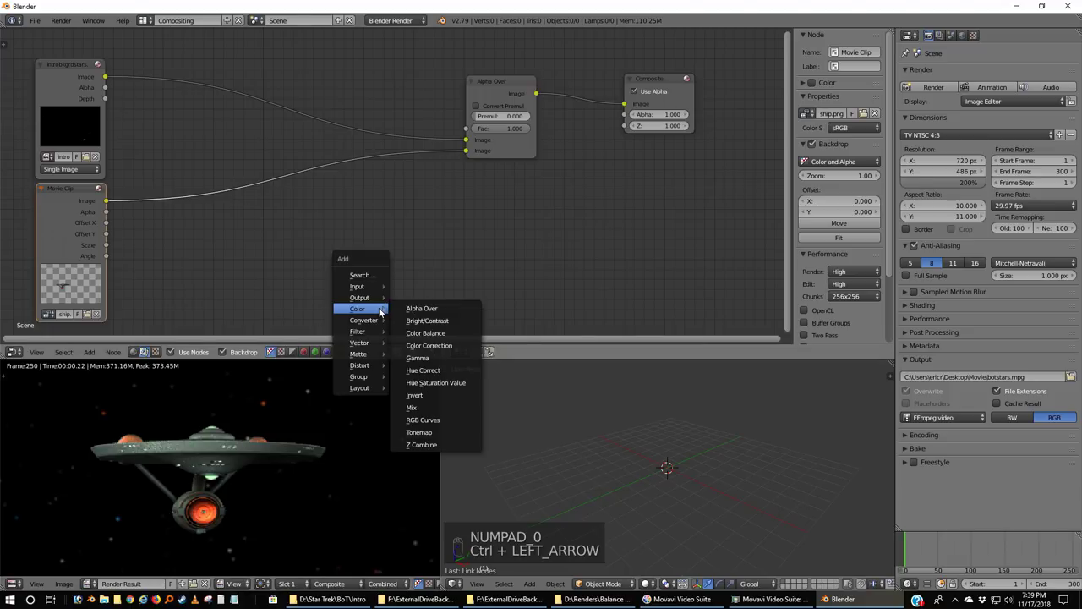
{"action": "left_click", "coordinate": [451, 382]}
{"action": "left_click", "coordinate": [208, 242]}
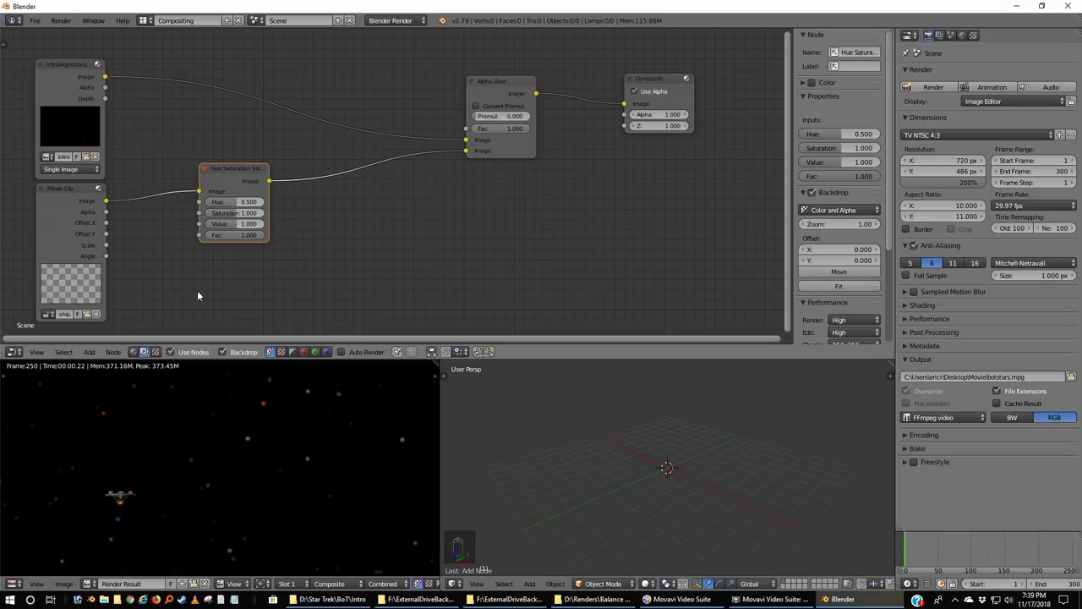
Widen the properties and timeline area and set the current frame to 260.
{"action": "scroll", "coordinate": [240, 234], "scroll_direction": "up", "scroll_amount": 3}
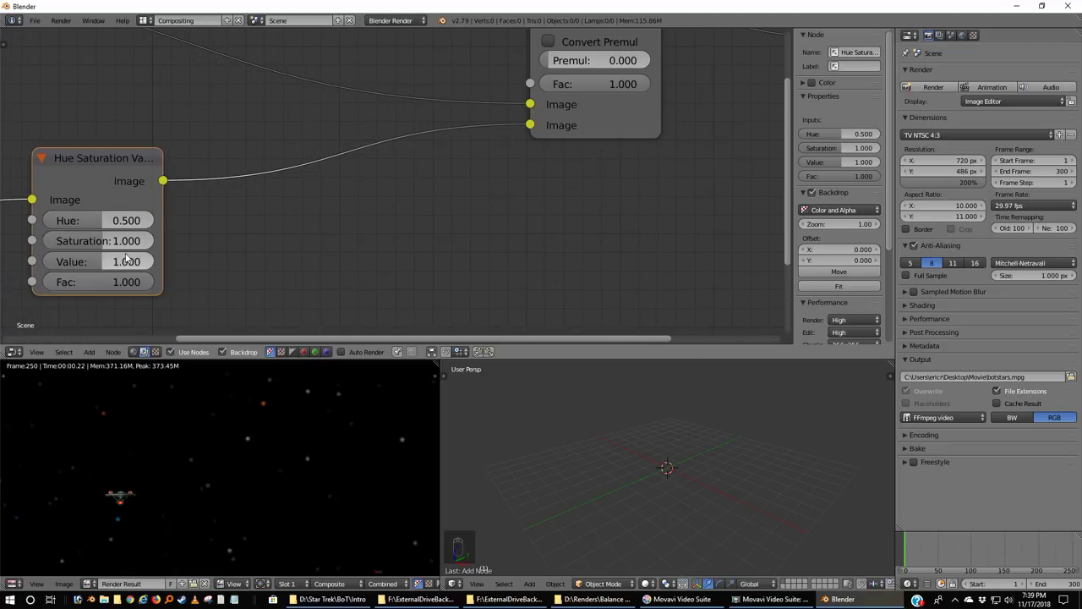
{"action": "middle_click_drag", "start_coordinate": [76, 229], "coordinate": [367, 205]}
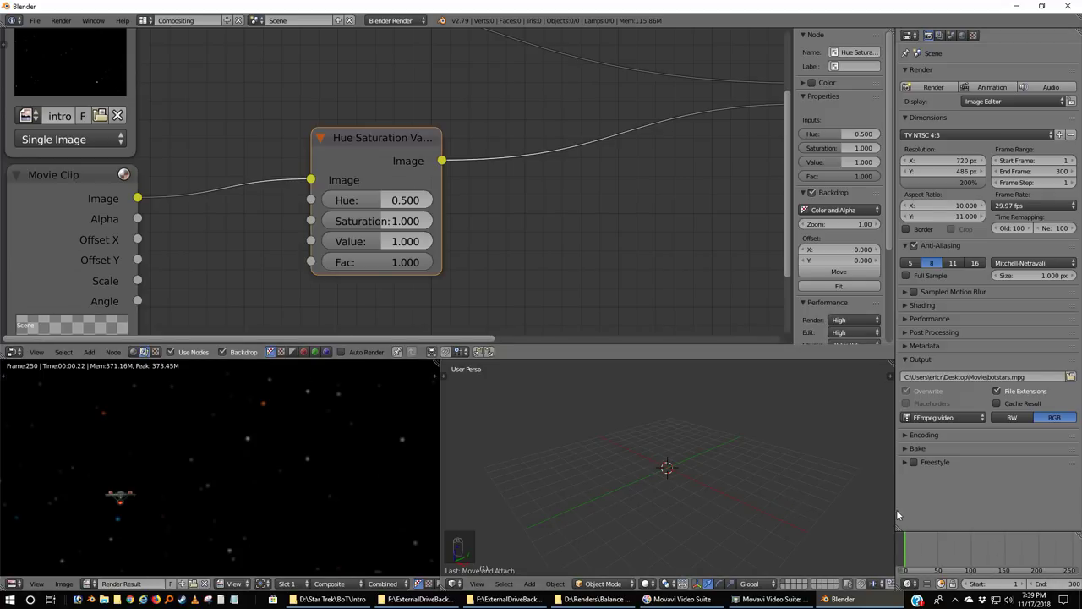
{"action": "left_click_drag", "start_coordinate": [896, 509], "coordinate": [784, 504]}
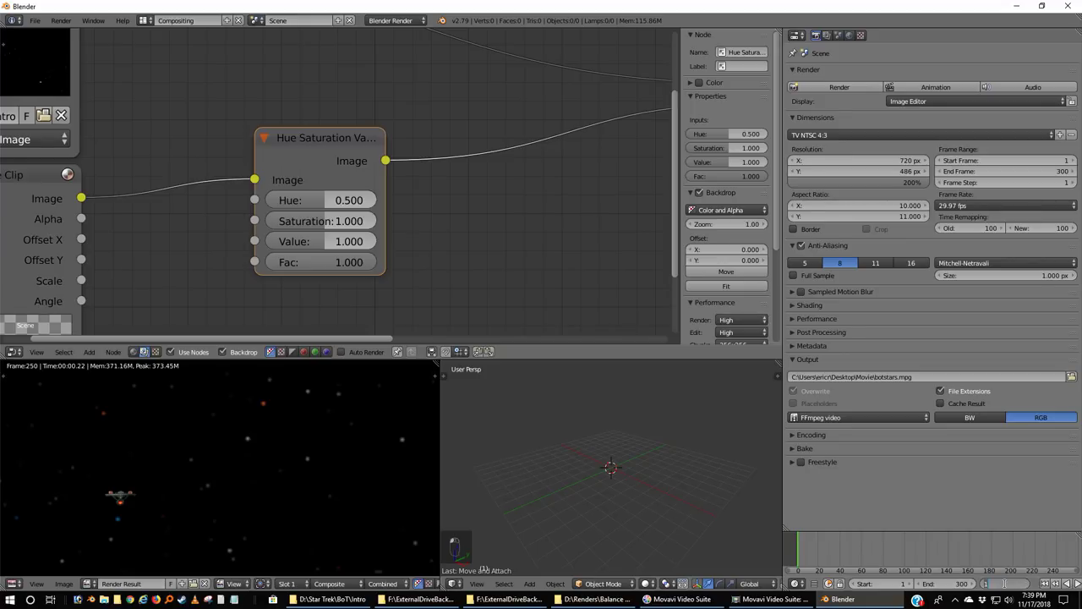
{"action": "type", "text": "260"}
{"action": "key", "text": "Return"}
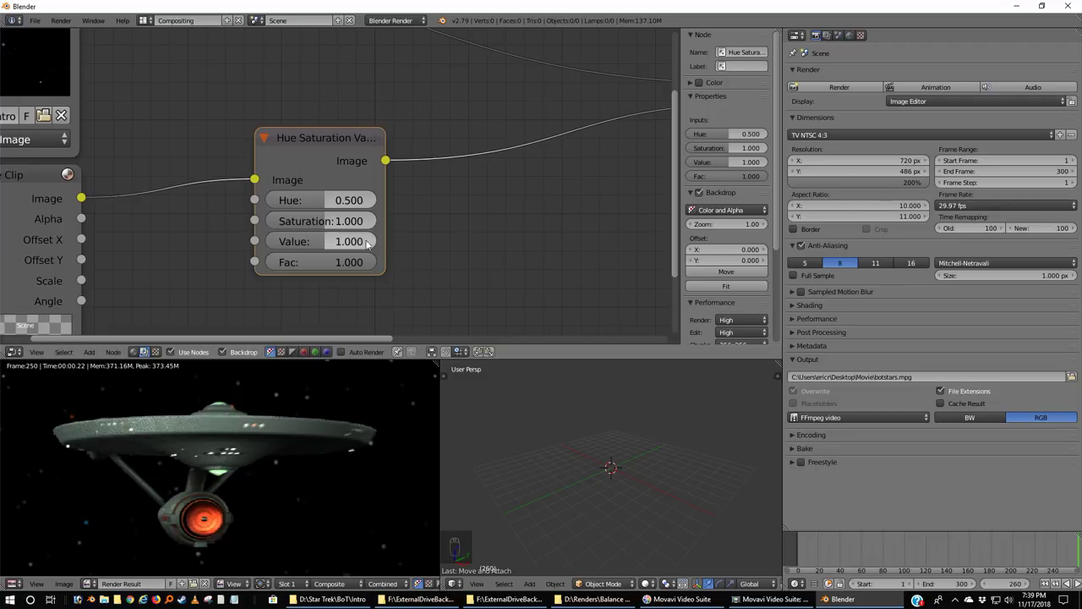
Try Saturation values of 0.33, 0.5 and 0.66 in turn on the Hue Saturation Value node.
{"action": "left_click", "coordinate": [352, 218]}
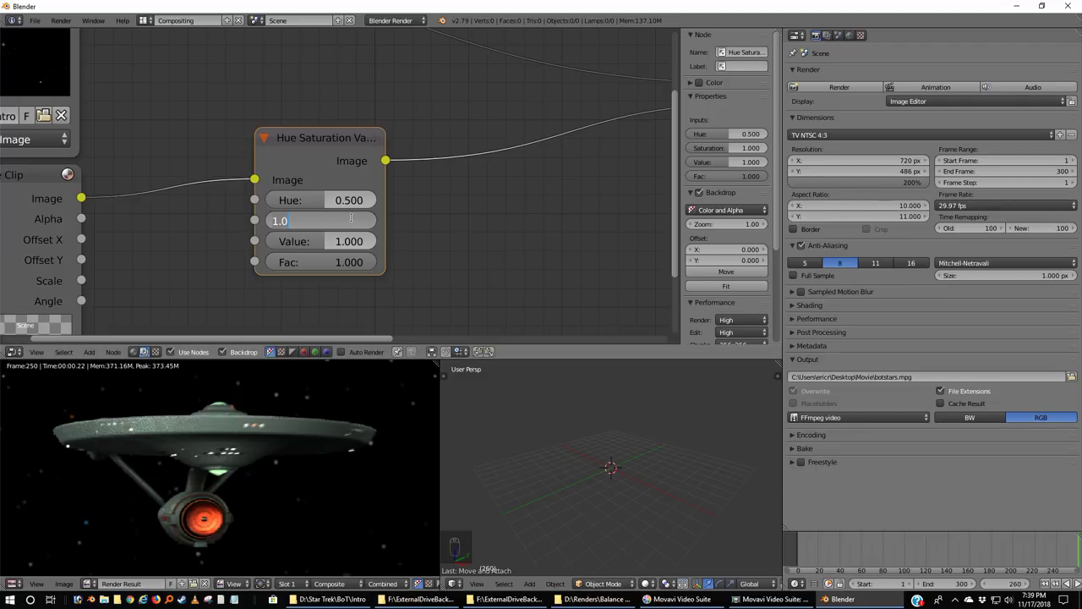
{"action": "type", "text": ".33"}
{"action": "key", "text": "Return"}
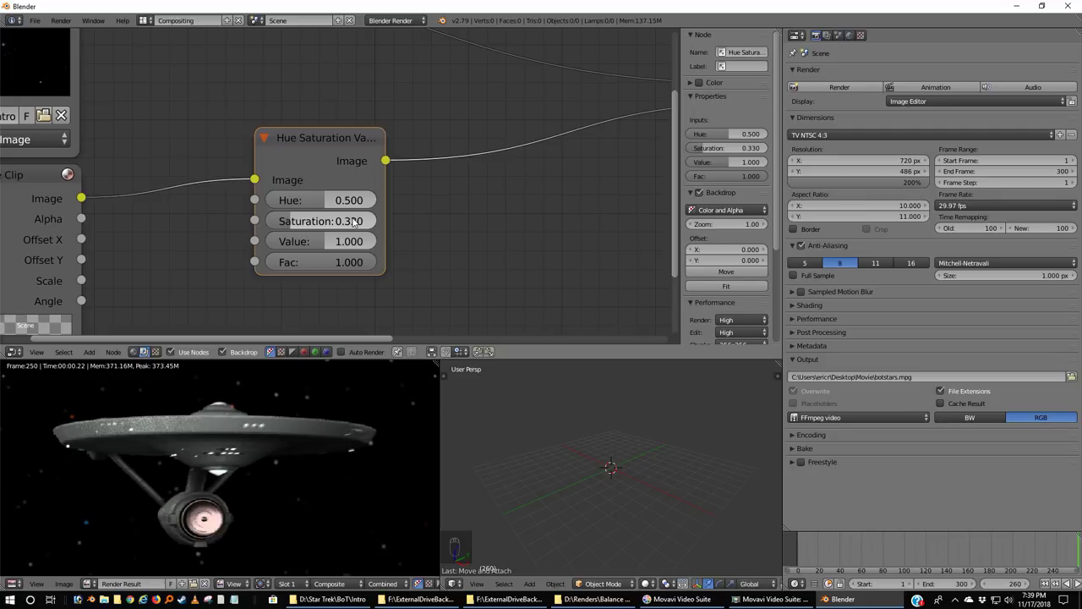
{"action": "left_click", "coordinate": [352, 221]}
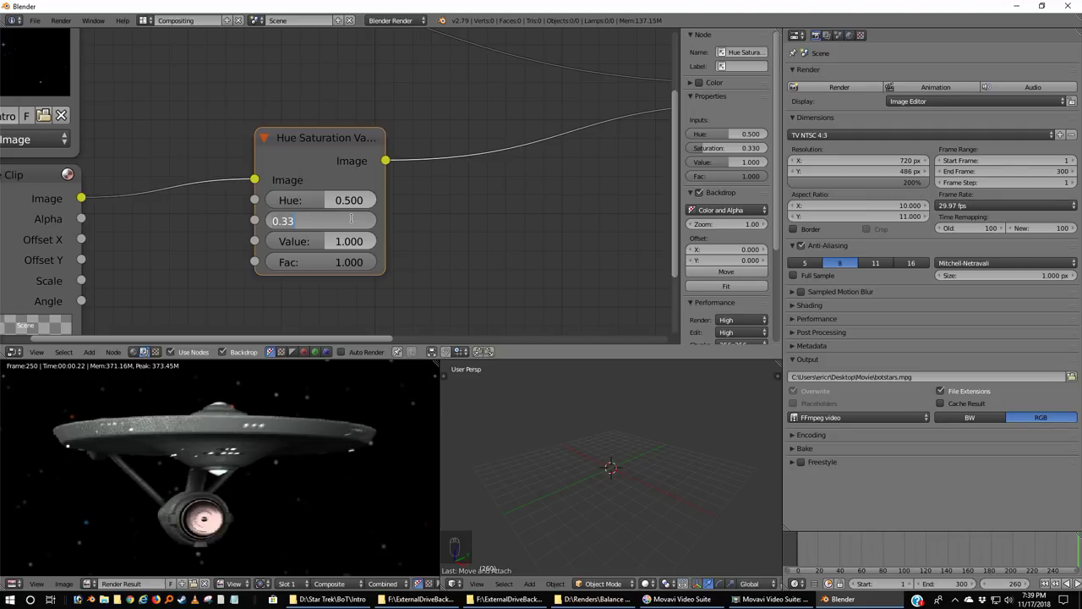
{"action": "type", "text": ".5"}
{"action": "key", "text": "Return"}
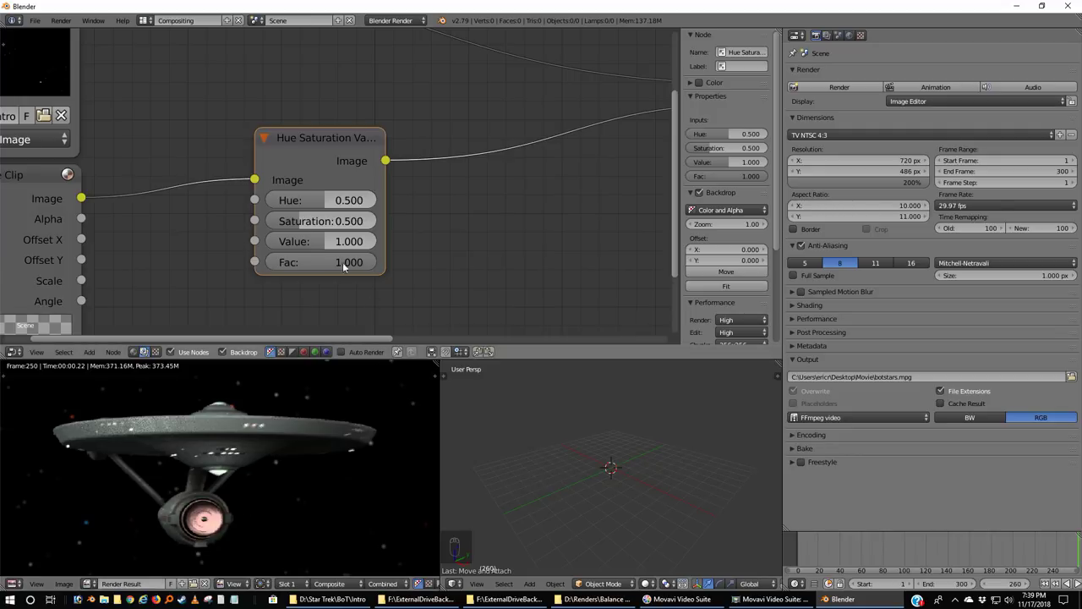
{"action": "left_click", "coordinate": [350, 221]}
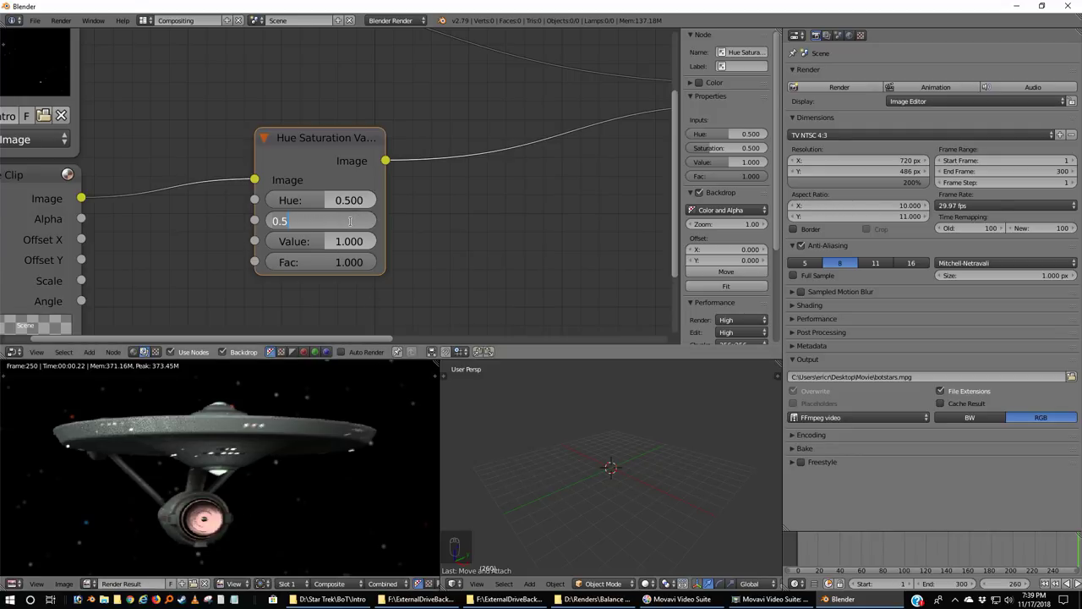
{"action": "key", "text": "BackSpace"}
{"action": "type", "text": ".66"}
{"action": "key", "text": "Return"}
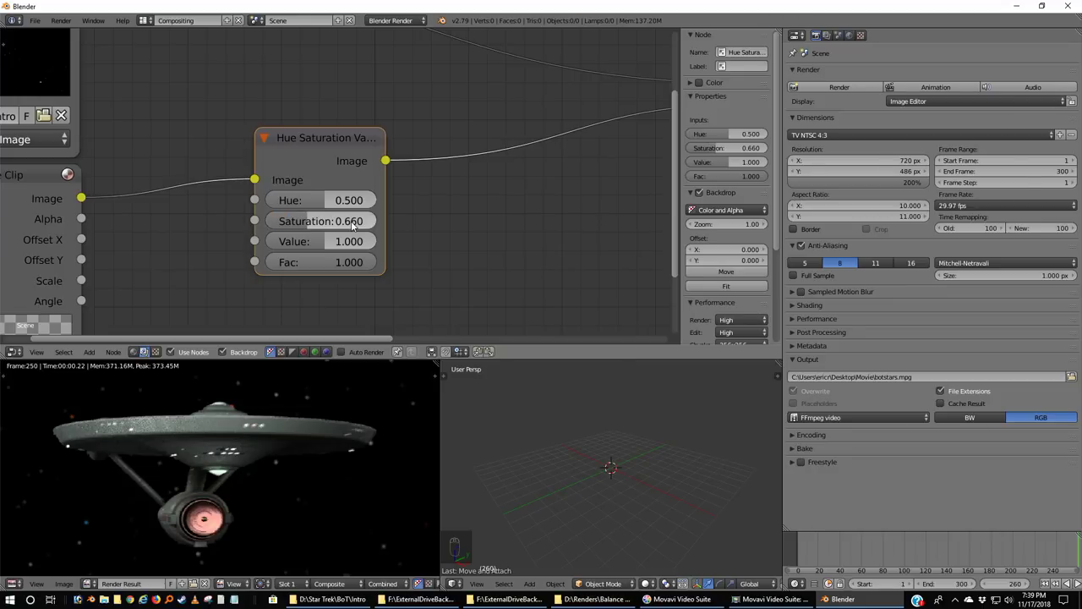
Set the Hue Saturation Value node's Saturation to 0.75 and check the ship in the render result.
{"action": "left_click", "coordinate": [352, 223]}
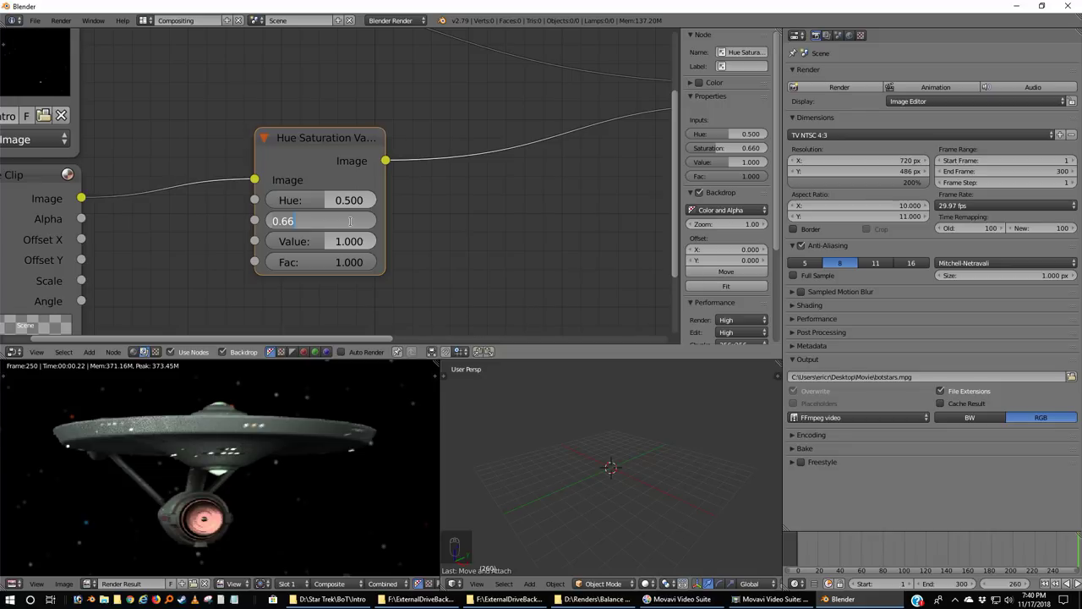
{"action": "type", "text": ".75"}
{"action": "key", "text": "Return"}
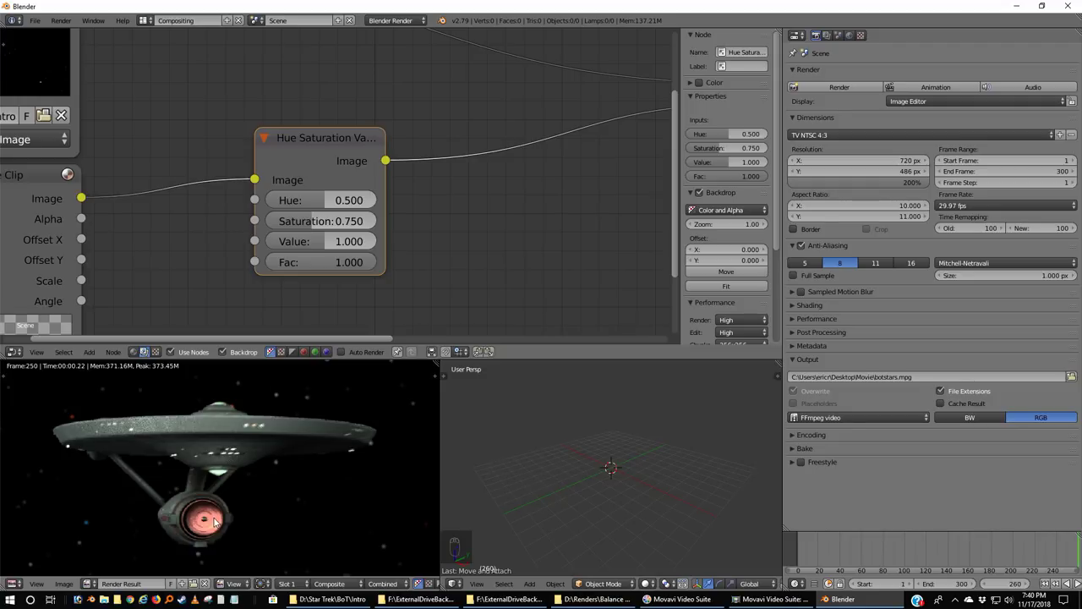
{"action": "scroll", "coordinate": [286, 469], "scroll_direction": "down", "scroll_amount": 1}
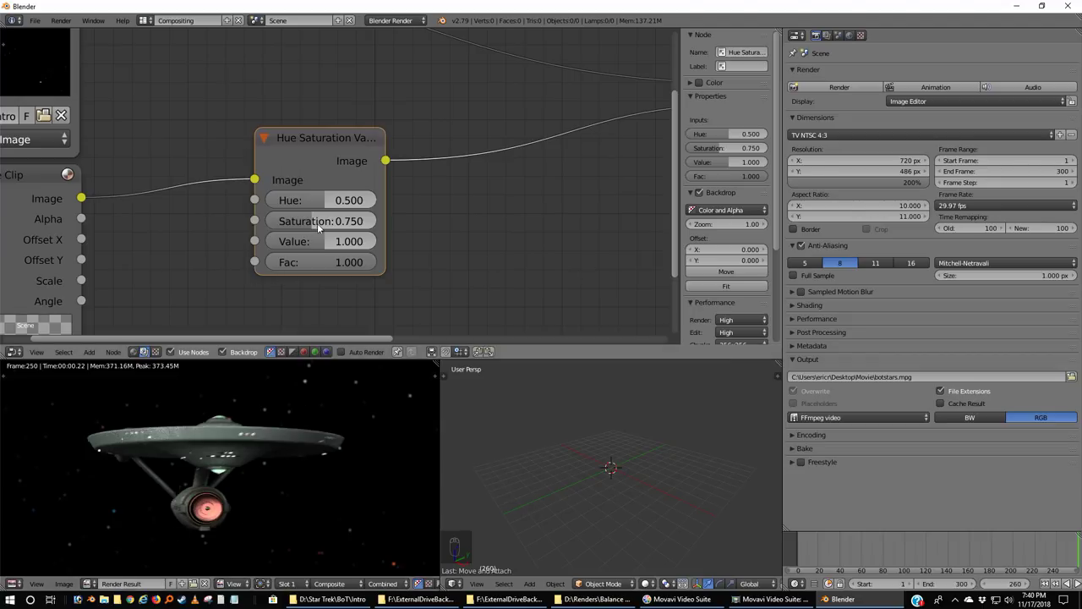
Move the Hue Saturation Value node closer to Movie Clip and insert a Bright/Contrast node on its output link.
{"action": "left_click_drag", "start_coordinate": [338, 130], "coordinate": [239, 130]}
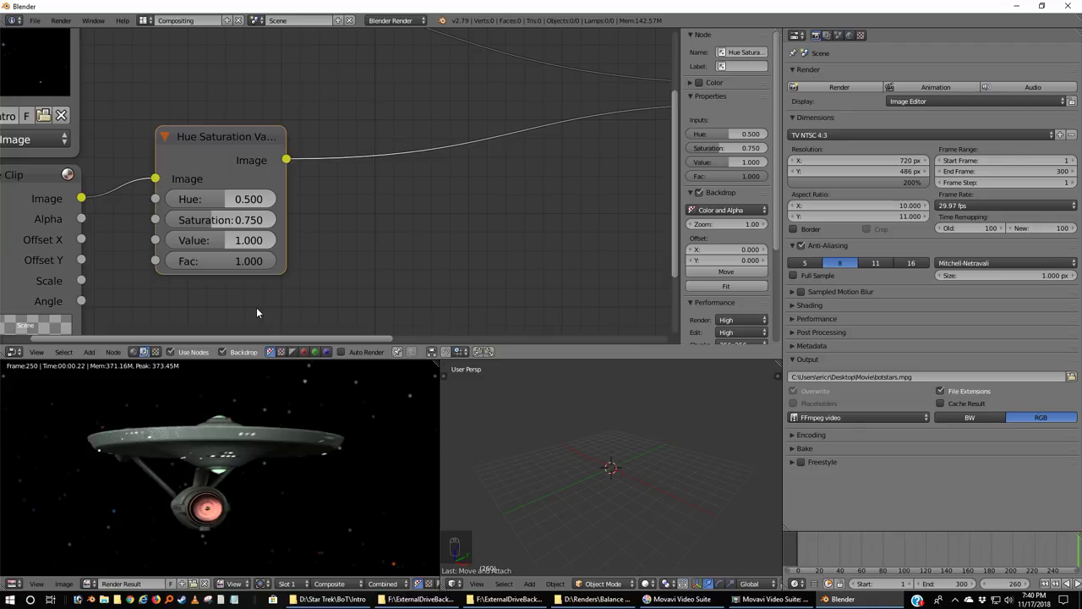
{"action": "key", "text": "shift+a"}
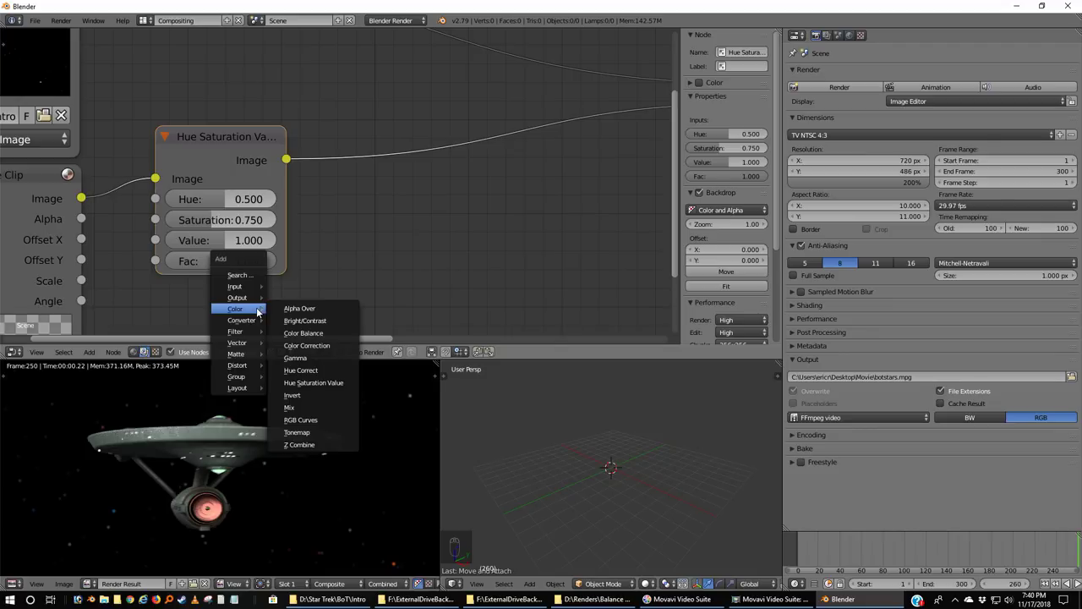
{"action": "left_click", "coordinate": [328, 322]}
{"action": "left_click", "coordinate": [423, 169]}
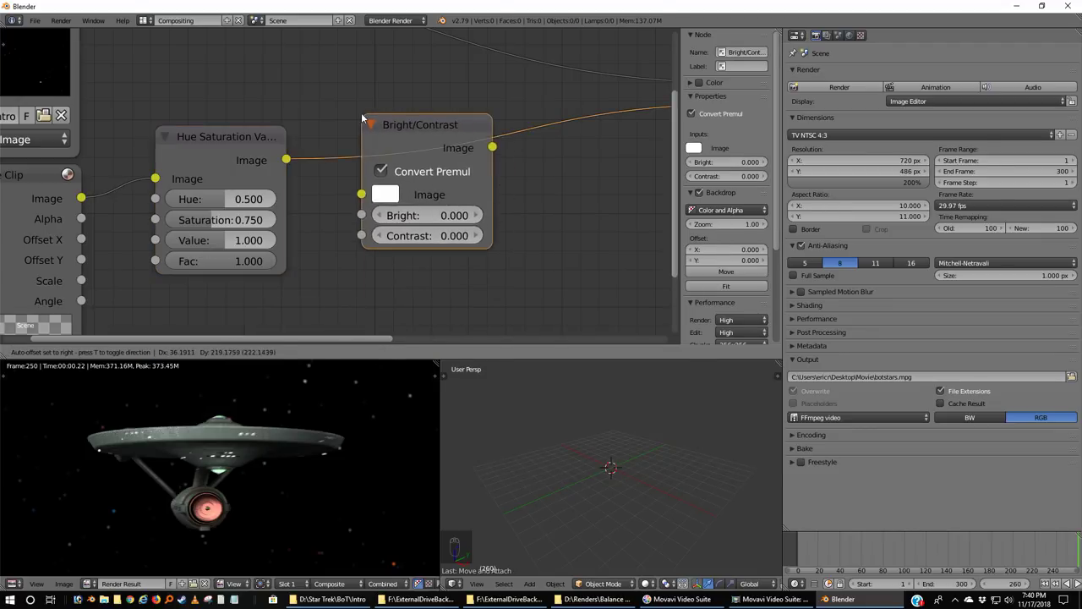
Set the Bright/Contrast node's Contrast to 0.6 and its Bright value to 0.5.
{"action": "left_click", "coordinate": [476, 236]}
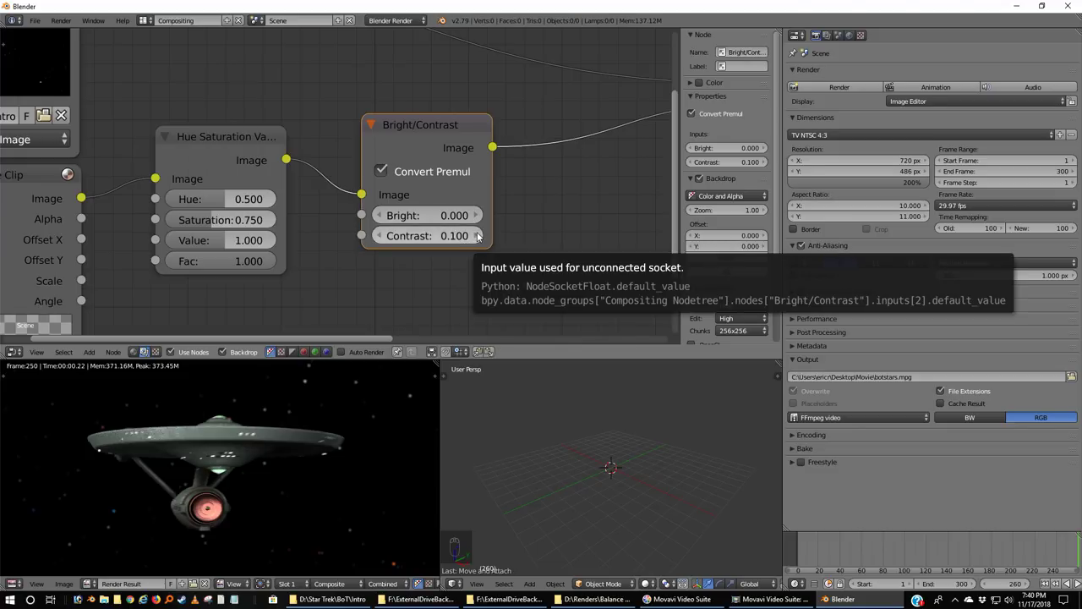
{"action": "left_click", "coordinate": [476, 236]}
{"action": "left_click", "coordinate": [476, 236]}
{"action": "left_click", "coordinate": [476, 236]}
{"action": "left_click", "coordinate": [476, 236]}
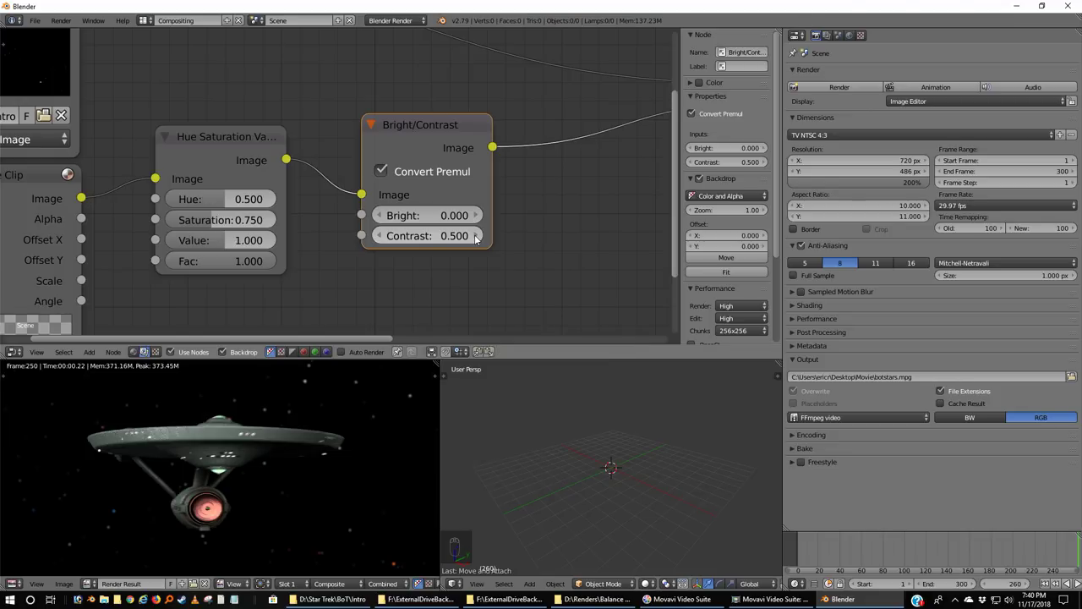
{"action": "left_click", "coordinate": [476, 235]}
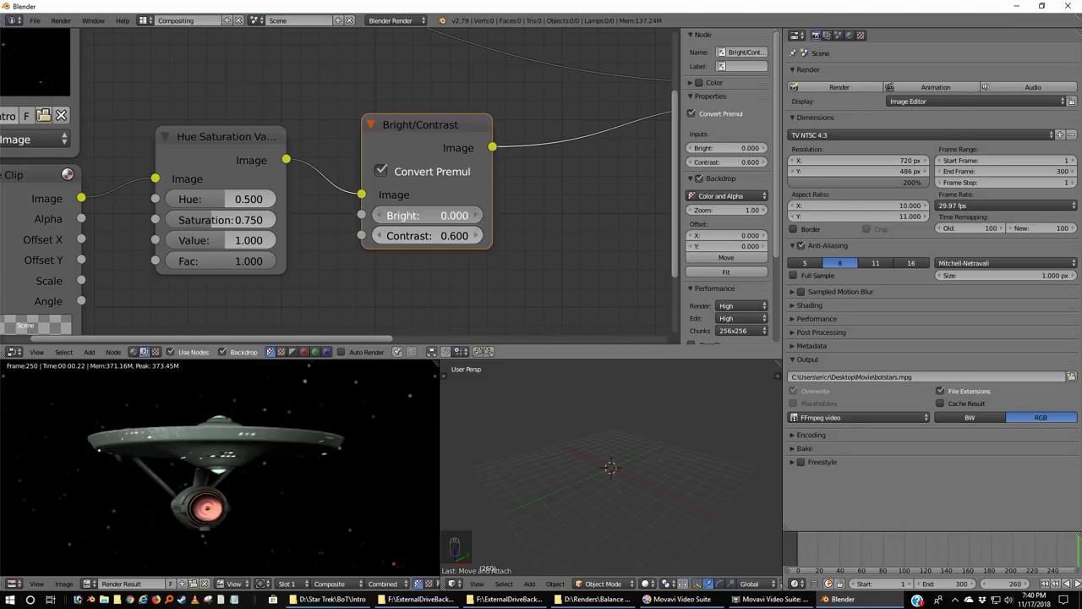
{"action": "left_click", "coordinate": [476, 216]}
{"action": "left_click", "coordinate": [476, 216]}
{"action": "left_click", "coordinate": [476, 216]}
{"action": "left_click", "coordinate": [476, 216]}
{"action": "left_click", "coordinate": [476, 216]}
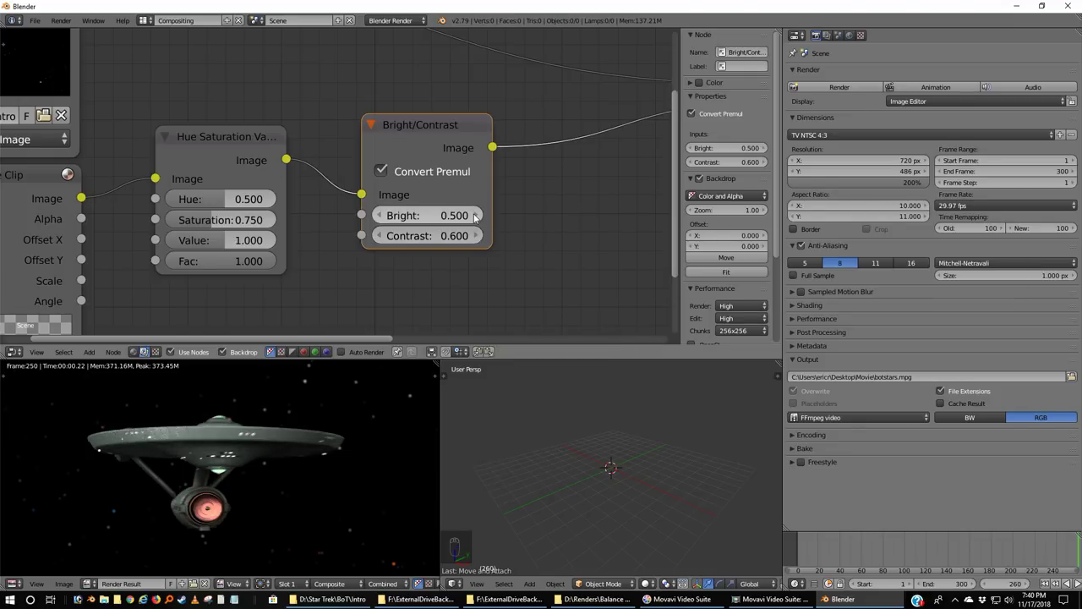
Increase the Bright/Contrast node's Contrast to 1.1.
{"action": "left_click", "coordinate": [477, 237]}
{"action": "left_click", "coordinate": [477, 237]}
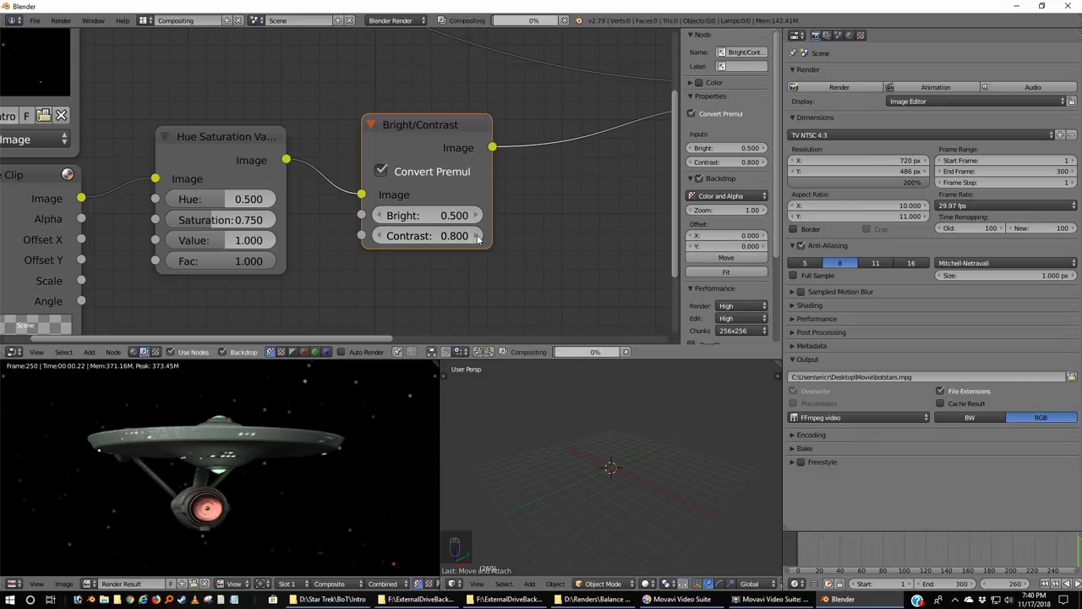
{"action": "left_click", "coordinate": [477, 236]}
{"action": "left_click", "coordinate": [476, 237]}
{"action": "left_click", "coordinate": [477, 237]}
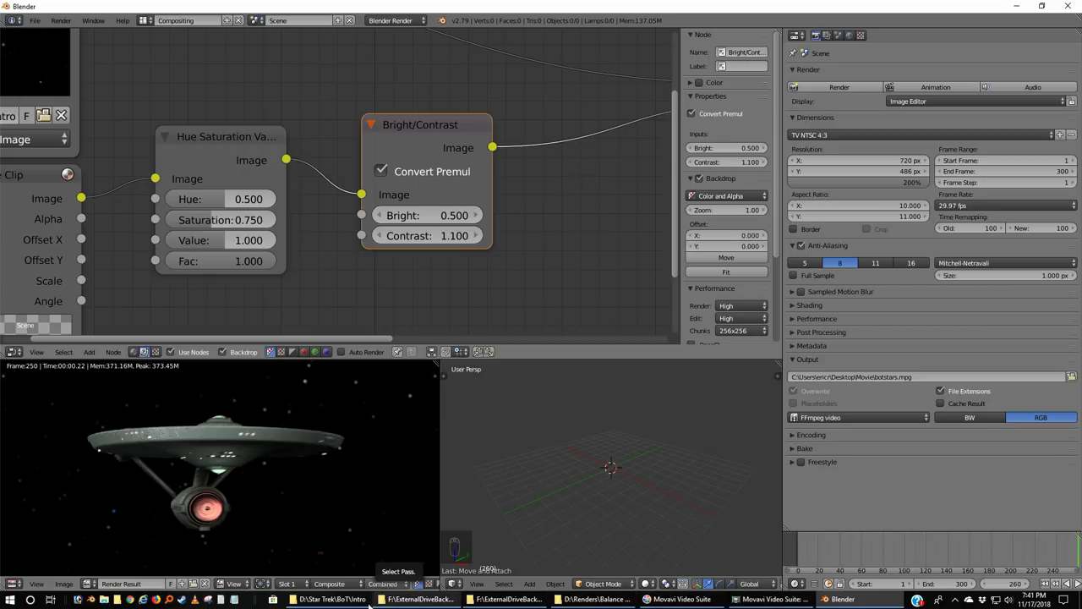
View reference frame Intro.png0260.png from D:\Star Trek\BoT\Intro, minimize the viewer, and restore the File Explorer window to its smaller size over Blender.
{"action": "left_click", "coordinate": [414, 602]}
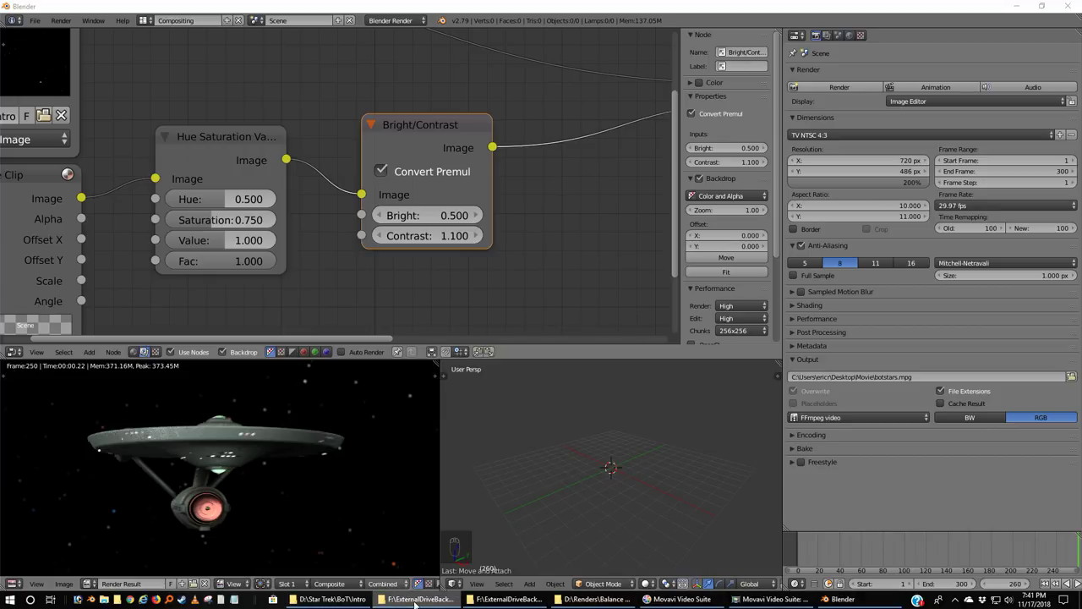
{"action": "mouse_move", "coordinate": [409, 600]}
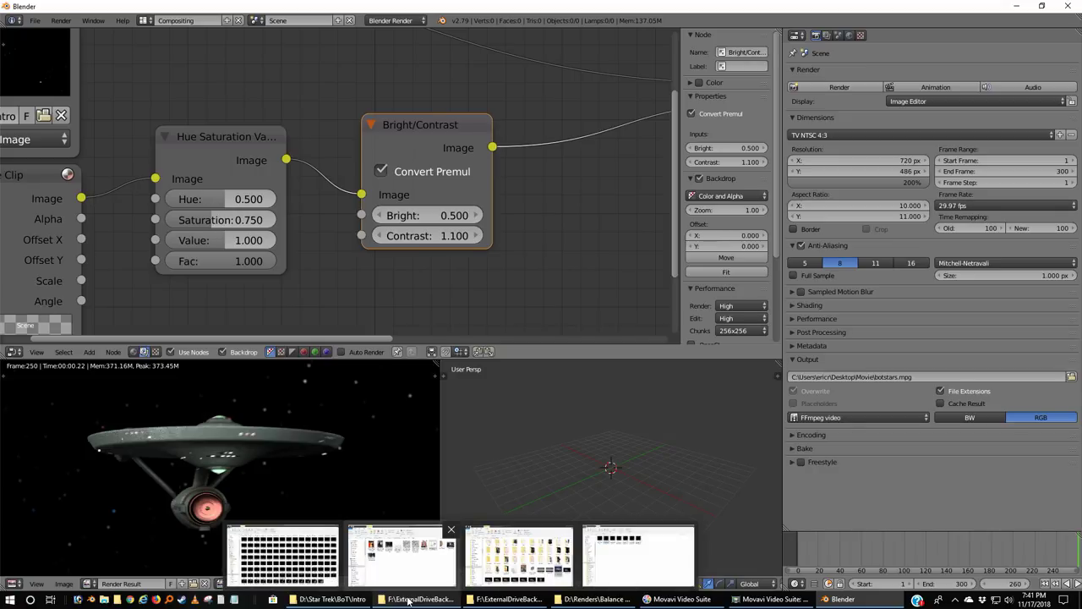
{"action": "left_click", "coordinate": [282, 555]}
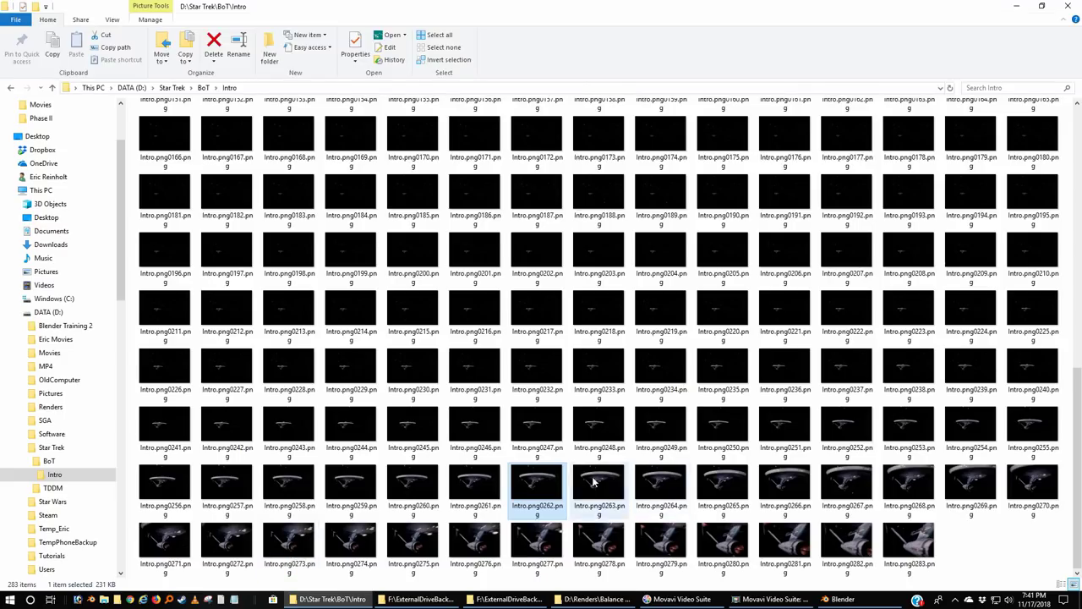
{"action": "double_click", "coordinate": [414, 483]}
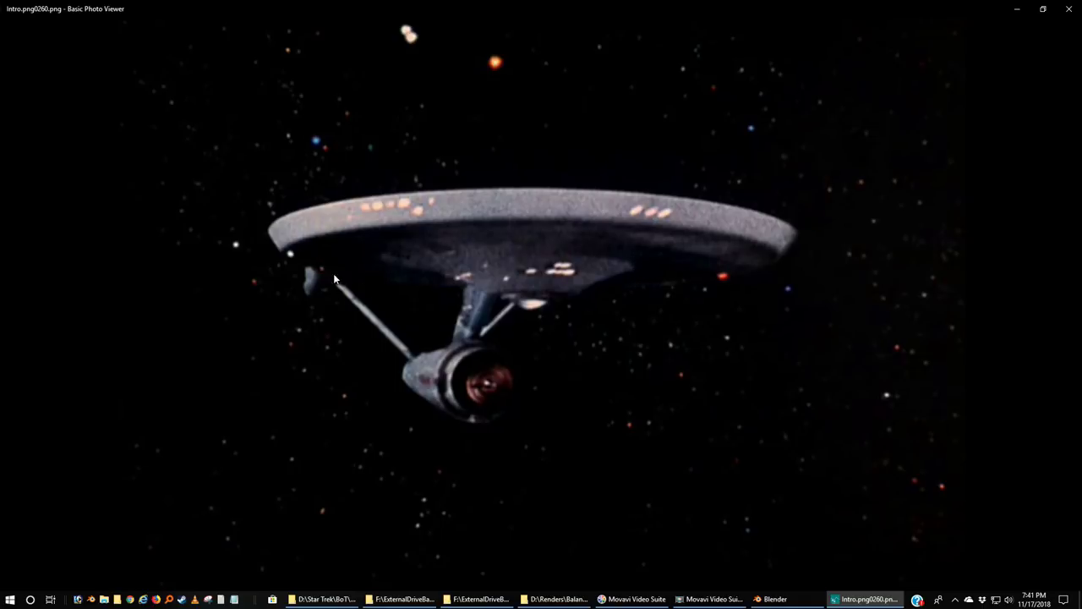
{"action": "left_click", "coordinate": [1017, 8]}
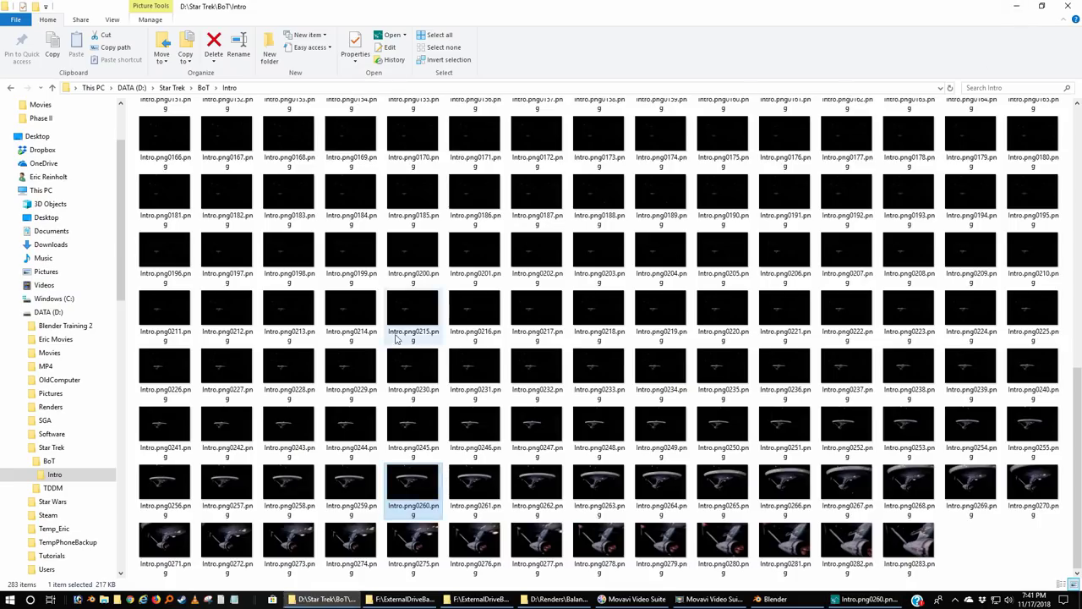
{"action": "left_click", "coordinate": [1041, 6]}
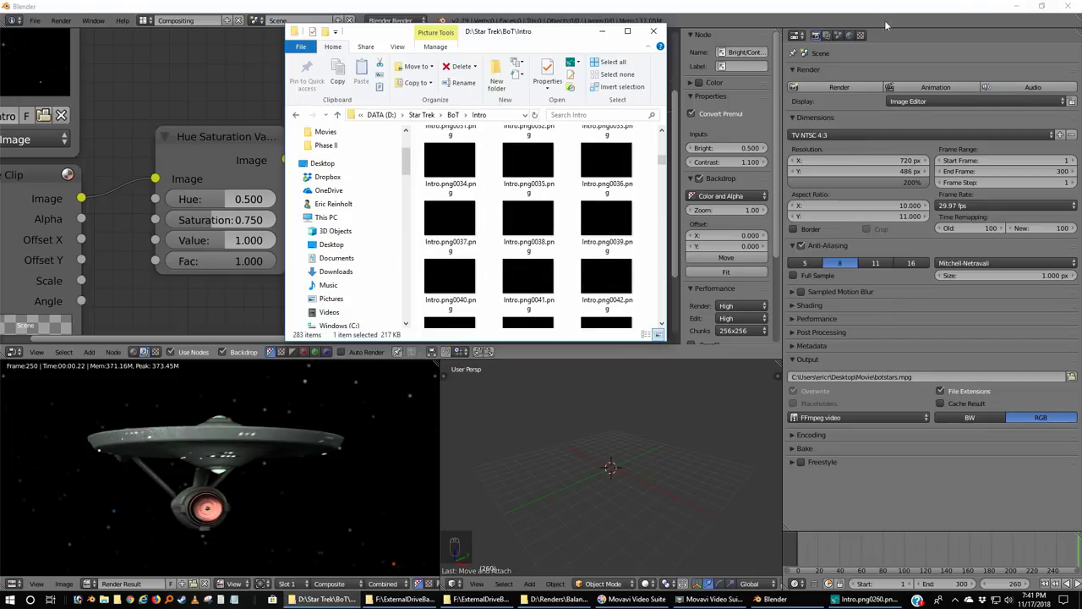
Minimize File Explorer, set the Bright/Contrast node's Bright to 0.7, and raise its Contrast beyond 1.2.
{"action": "left_click", "coordinate": [602, 31]}
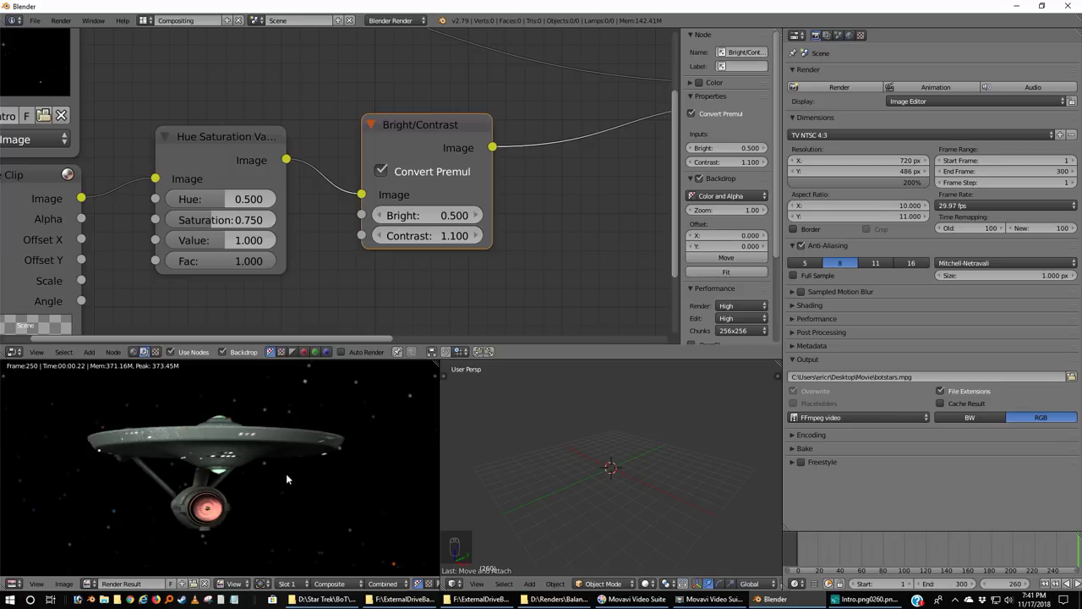
{"action": "left_click", "coordinate": [478, 236]}
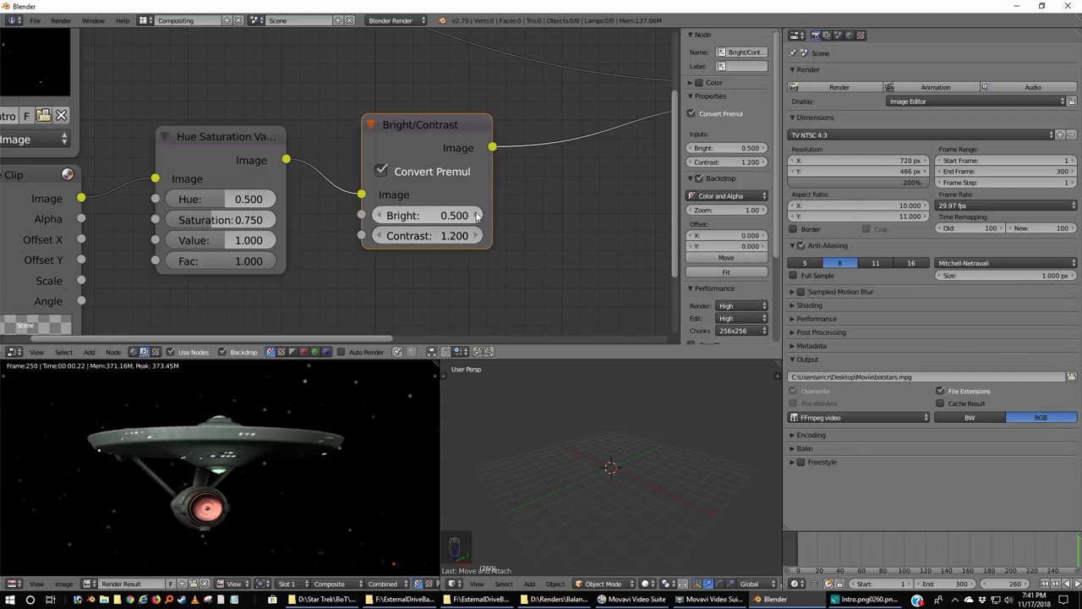
{"action": "left_click", "coordinate": [477, 216]}
{"action": "left_click", "coordinate": [477, 216]}
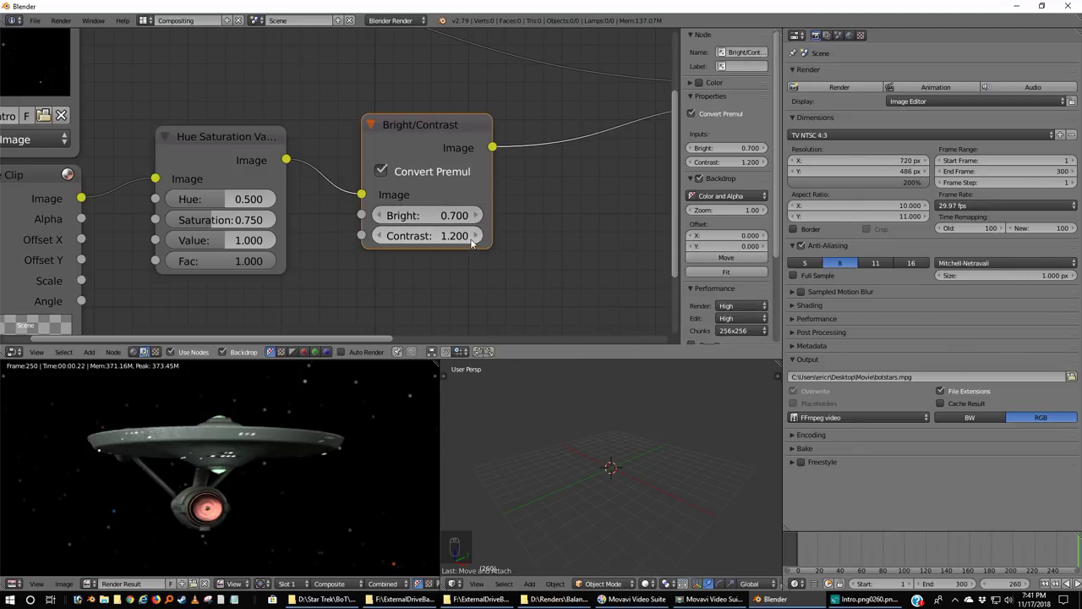
{"action": "left_click", "coordinate": [475, 236]}
{"action": "left_click", "coordinate": [475, 237]}
{"action": "left_click", "coordinate": [475, 237]}
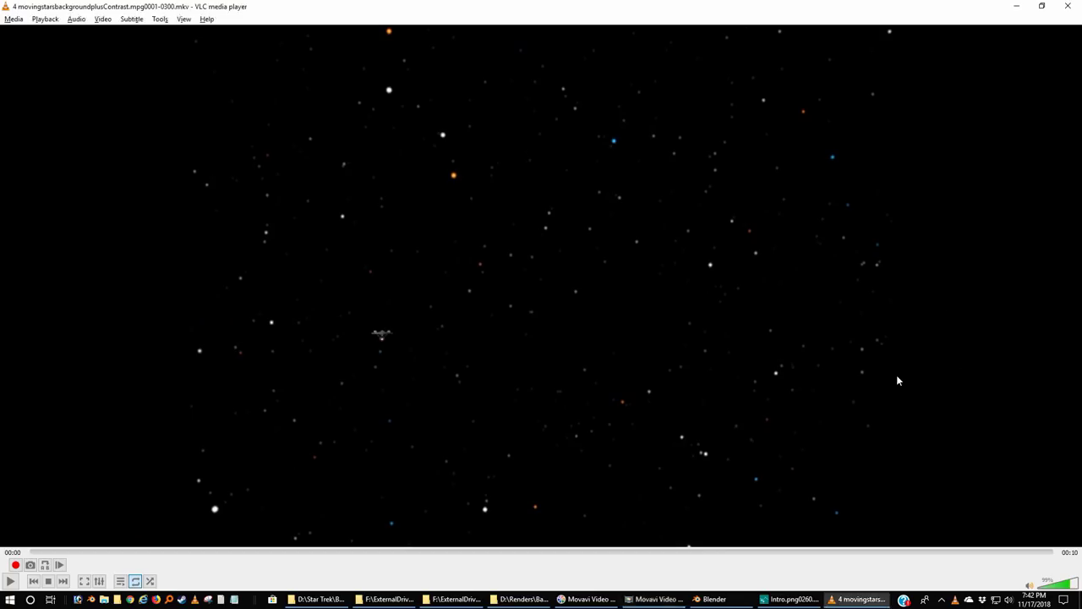
Play 4 movingstarsbackgroundplusContrast.mpg0001-0300.mkv full screen in VLC media player.
{"action": "double_click", "coordinate": [897, 376]}
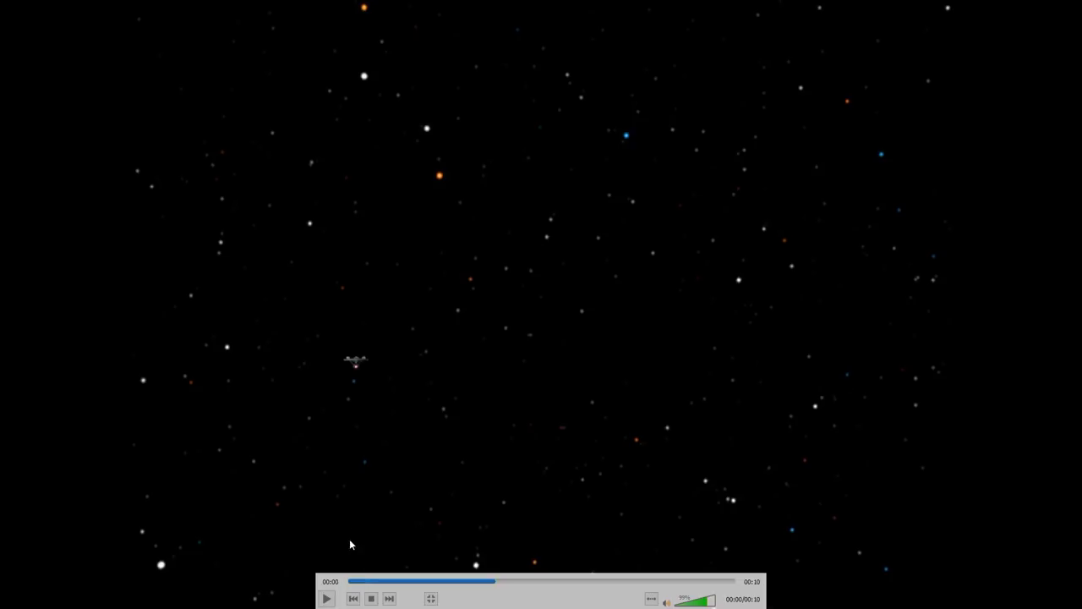
{"action": "left_click", "coordinate": [327, 599]}
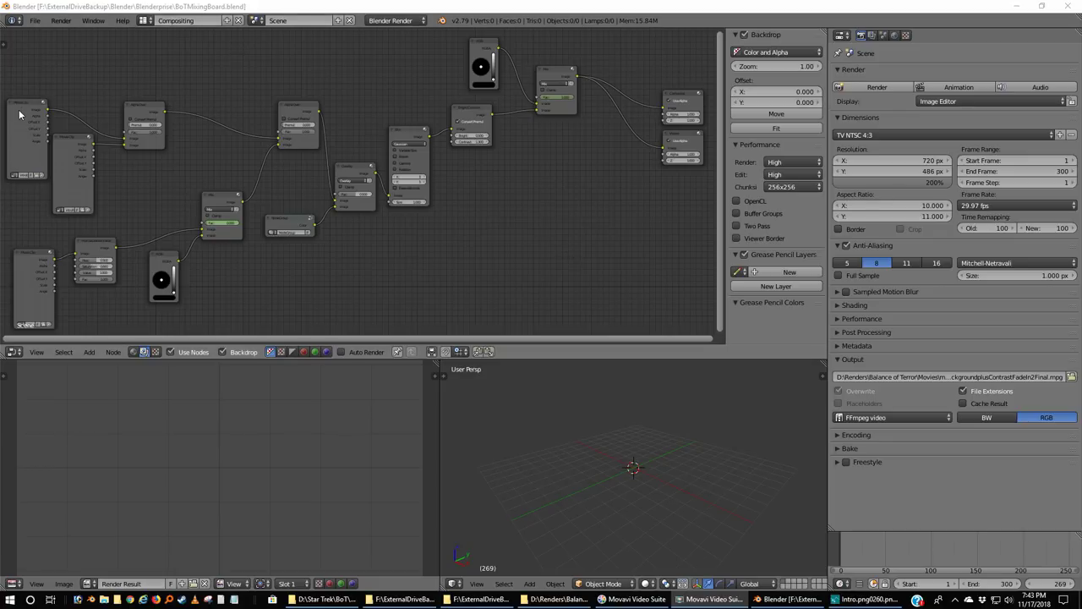
In Blender's BoTMixingBoard.blend, reposition the background and foreground Movie Clip nodes and the second Alpha Over node.
{"action": "left_click_drag", "start_coordinate": [22, 110], "coordinate": [18, 91]}
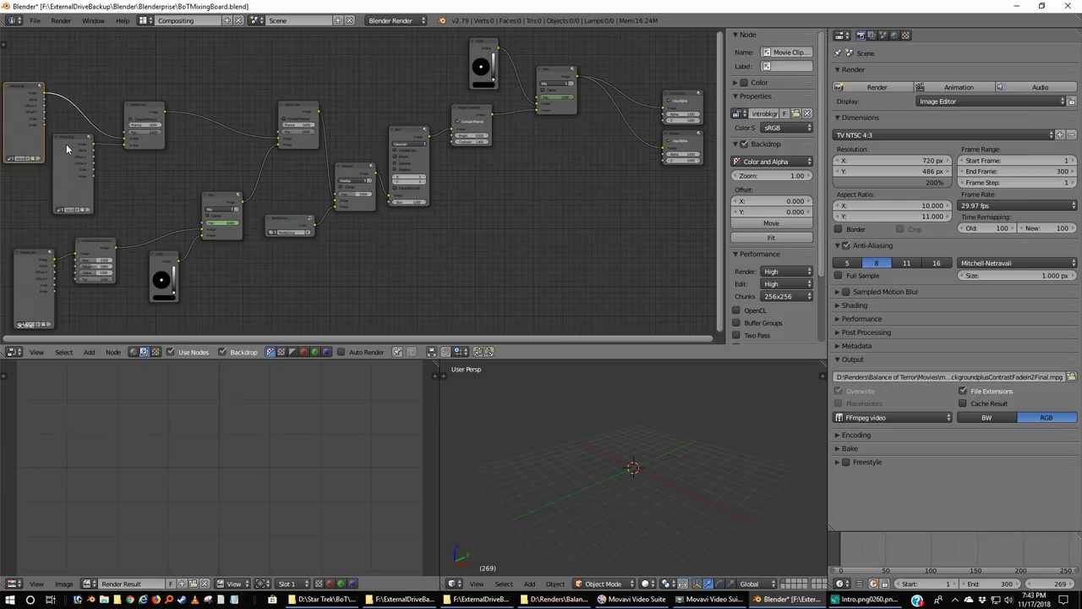
{"action": "left_click_drag", "start_coordinate": [72, 140], "coordinate": [72, 143]}
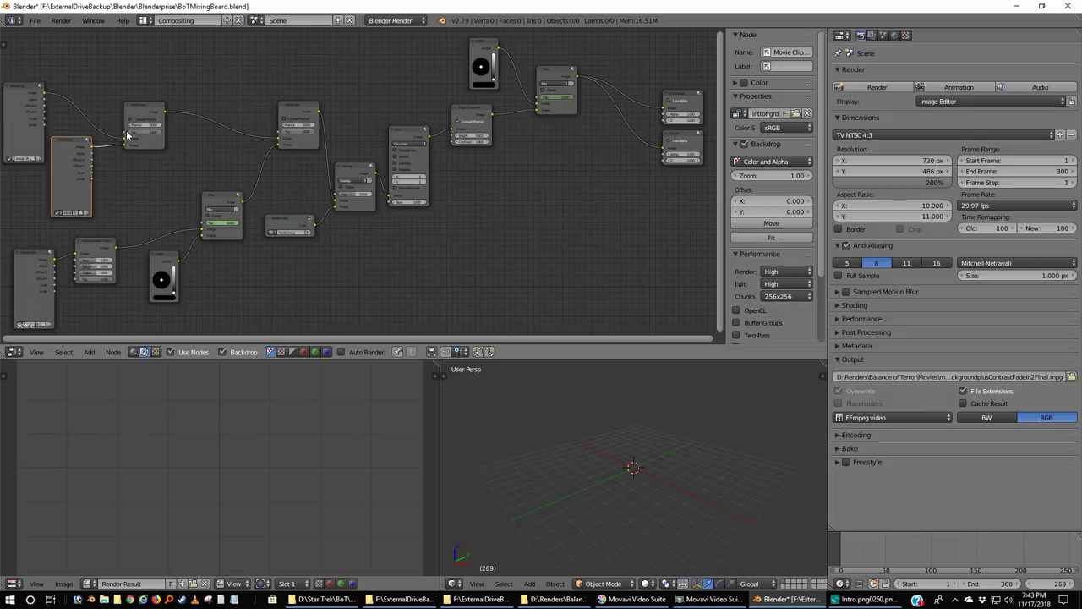
{"action": "scroll", "coordinate": [145, 114], "scroll_direction": "up", "scroll_amount": 4}
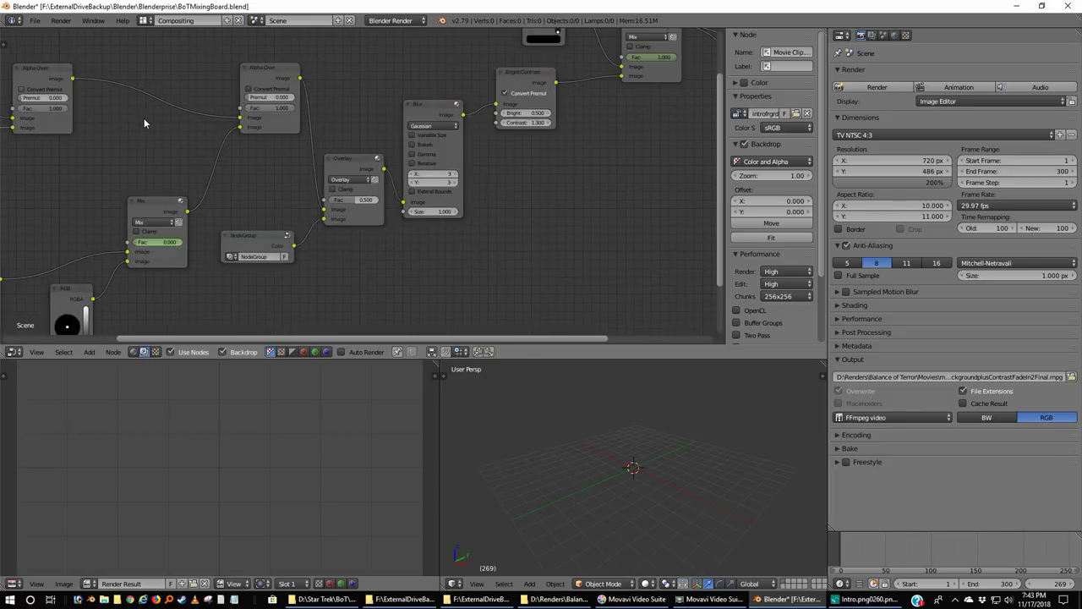
{"action": "middle_click_drag", "start_coordinate": [66, 142], "coordinate": [457, 242]}
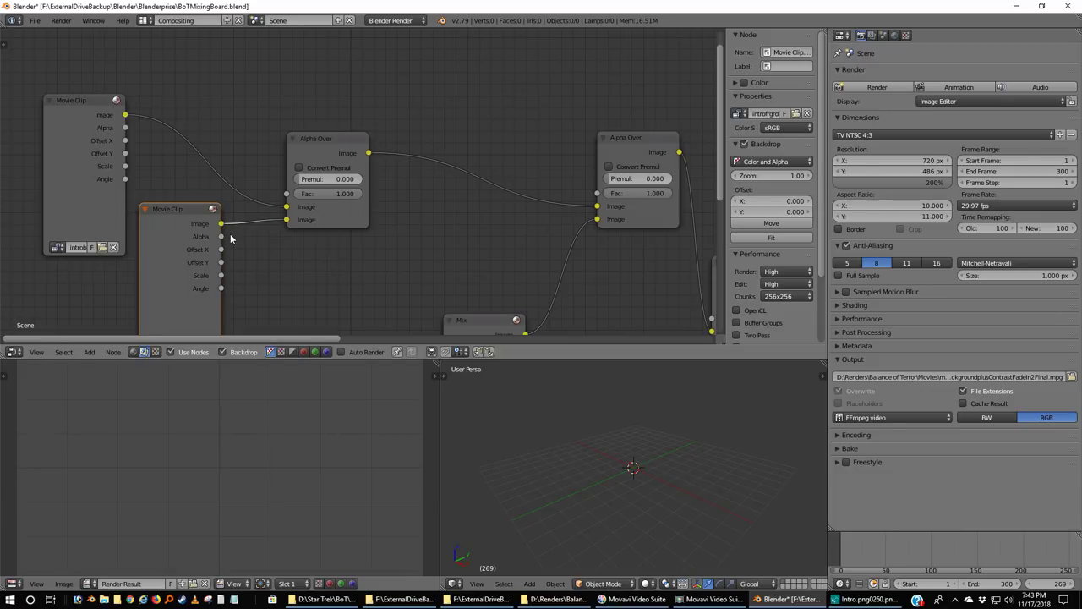
{"action": "scroll", "coordinate": [187, 199], "scroll_direction": "down", "scroll_amount": 3}
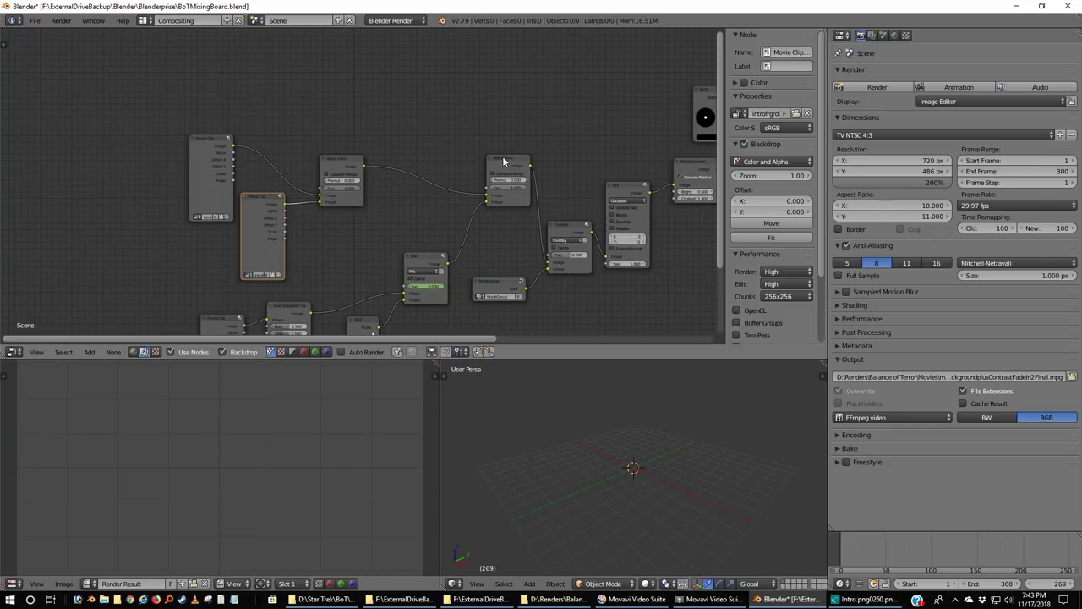
{"action": "left_click_drag", "start_coordinate": [502, 160], "coordinate": [489, 176]}
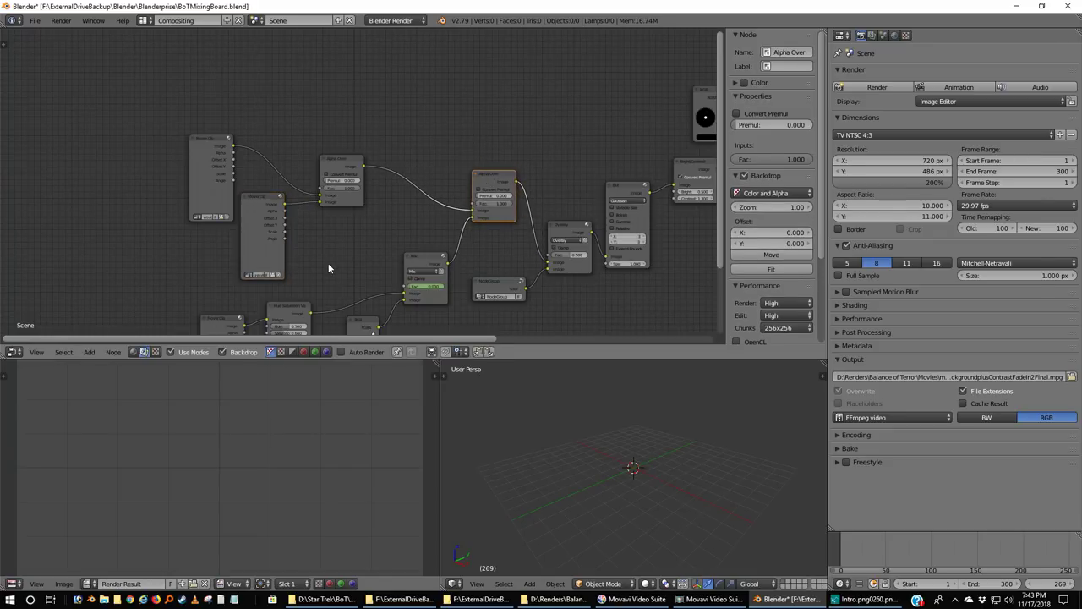
Select the ship.png Movie Clip node and move the black RGB node closer to the ship's Mix node.
{"action": "middle_click_drag", "start_coordinate": [327, 264], "coordinate": [279, 156]}
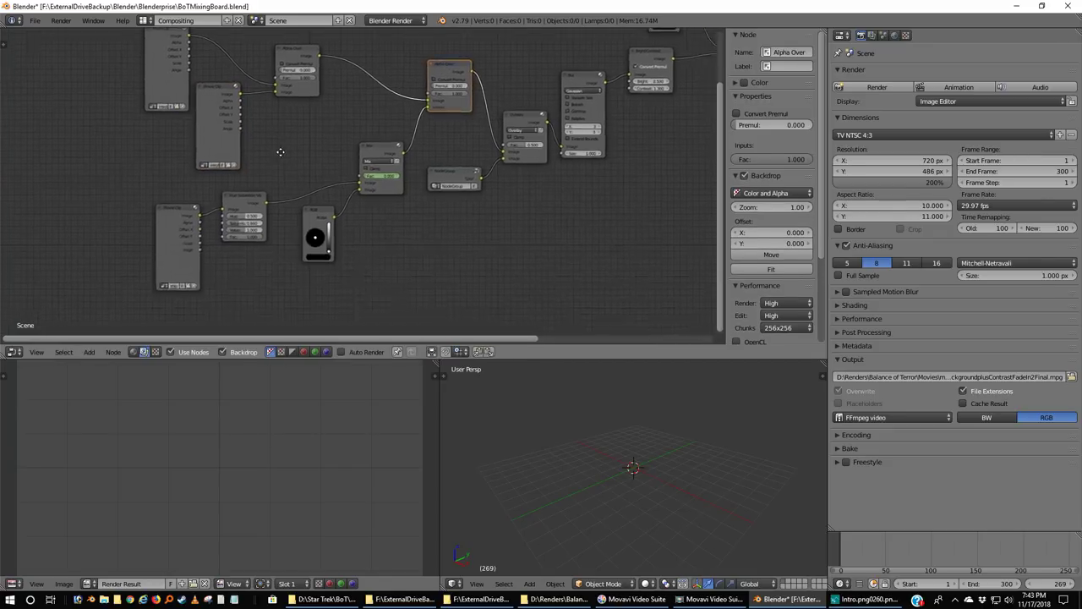
{"action": "left_click", "coordinate": [168, 222]}
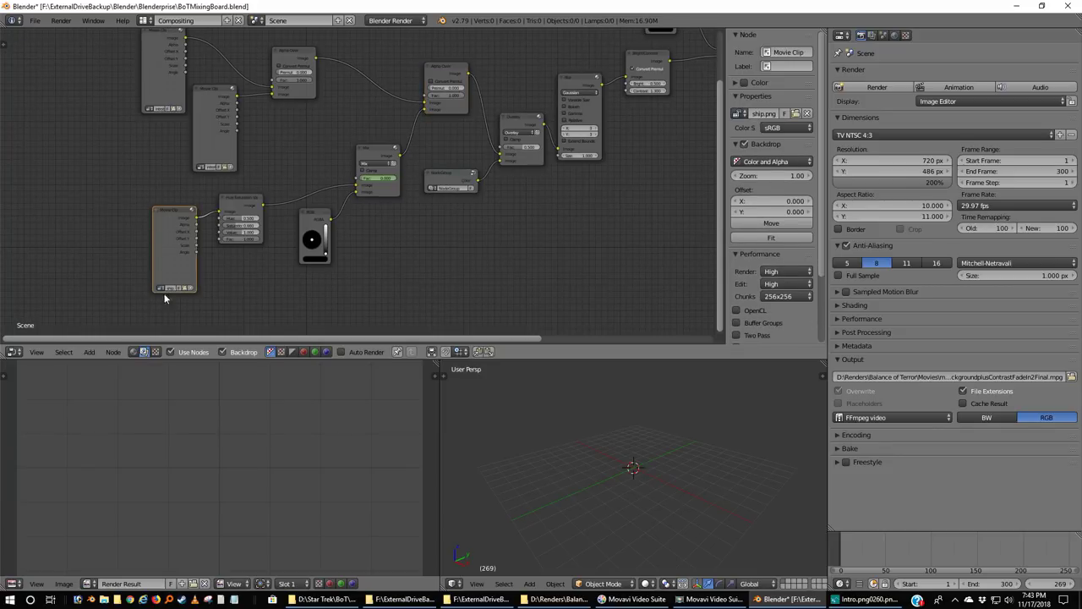
{"action": "scroll", "coordinate": [150, 254], "scroll_direction": "up", "scroll_amount": 4}
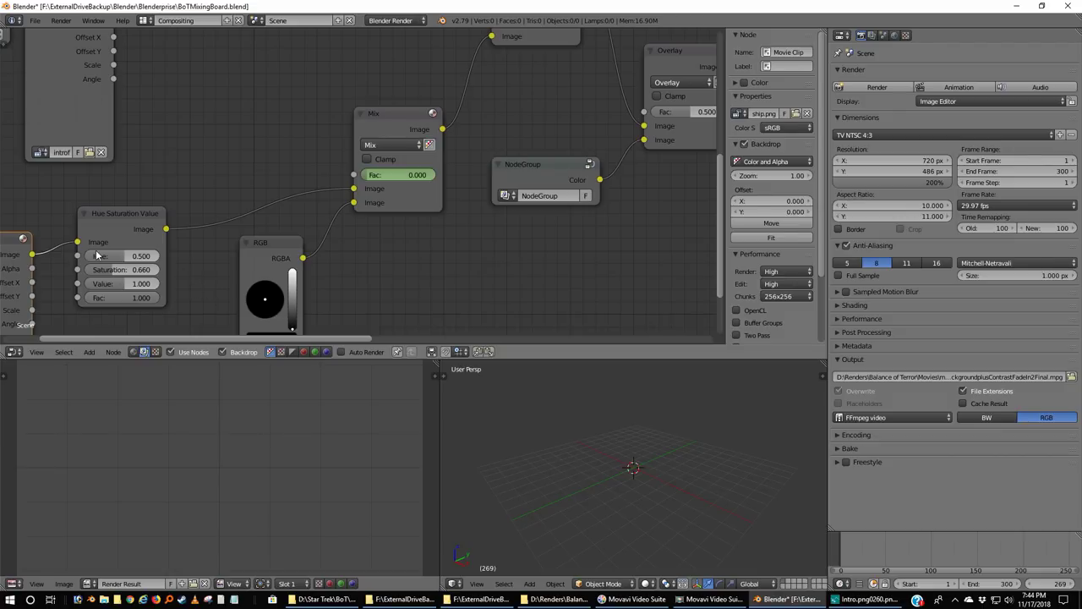
{"action": "left_click_drag", "start_coordinate": [270, 243], "coordinate": [288, 225]}
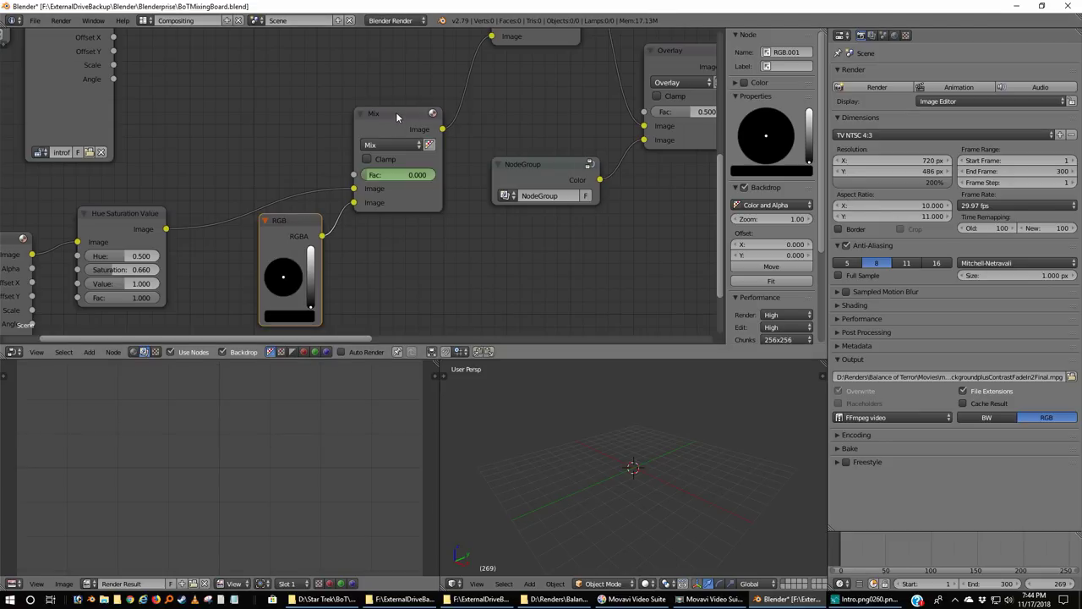
{"action": "key", "text": "shift+a"}
{"action": "mouse_move", "coordinate": [396, 112]}
Set the current frame to 1 and render that frame.
{"action": "left_click", "coordinate": [1062, 587]}
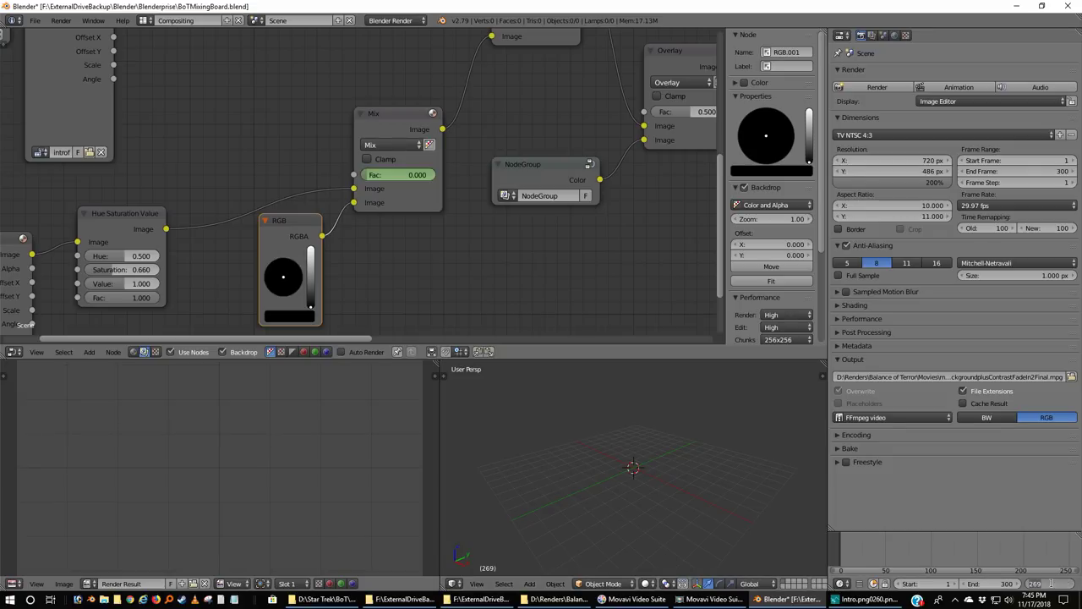
{"action": "type", "text": "1"}
{"action": "key", "text": "Return"}
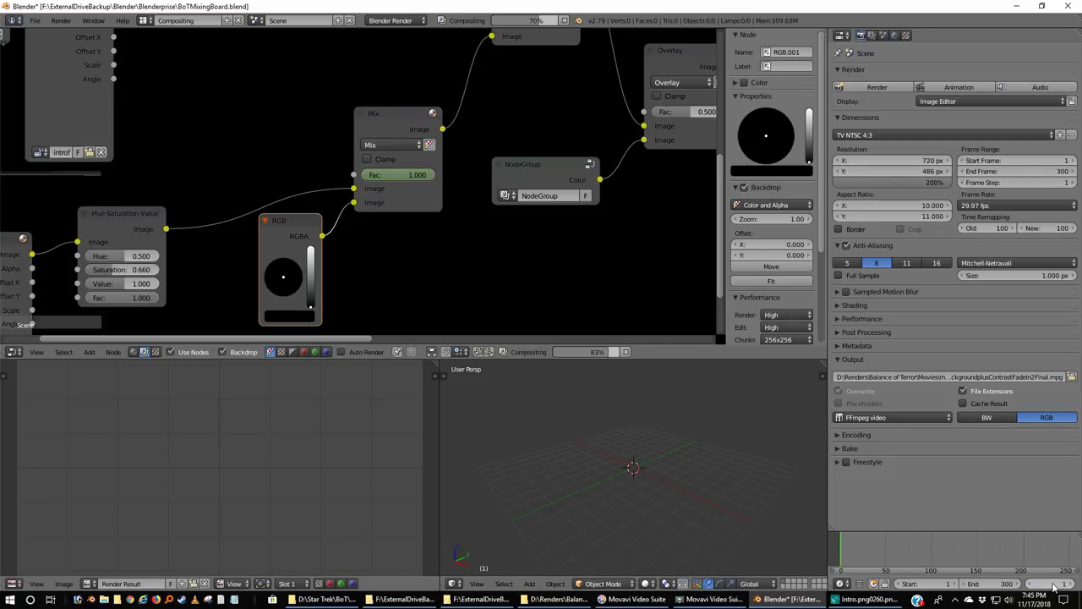
{"action": "scroll", "coordinate": [442, 263], "scroll_direction": "down", "scroll_amount": 4}
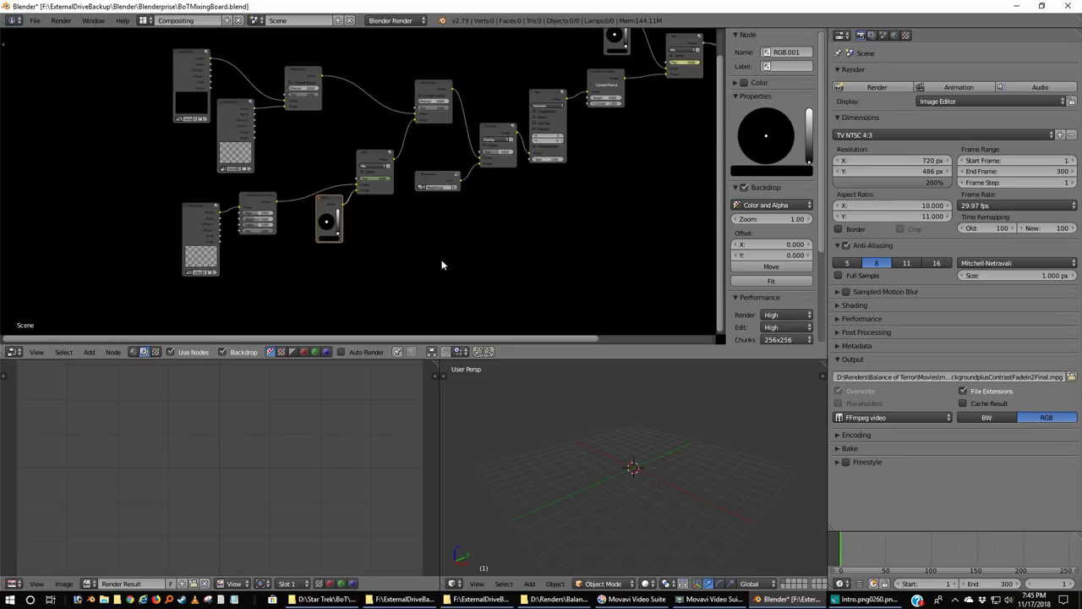
{"action": "scroll", "coordinate": [443, 263], "scroll_direction": "up", "scroll_amount": 2}
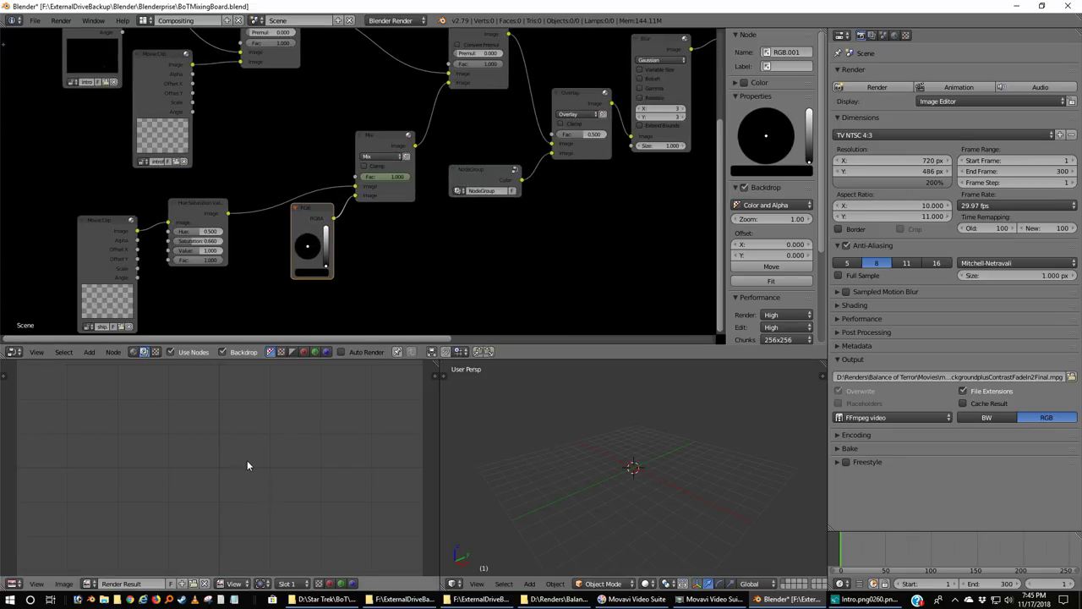
{"action": "key", "text": "F12"}
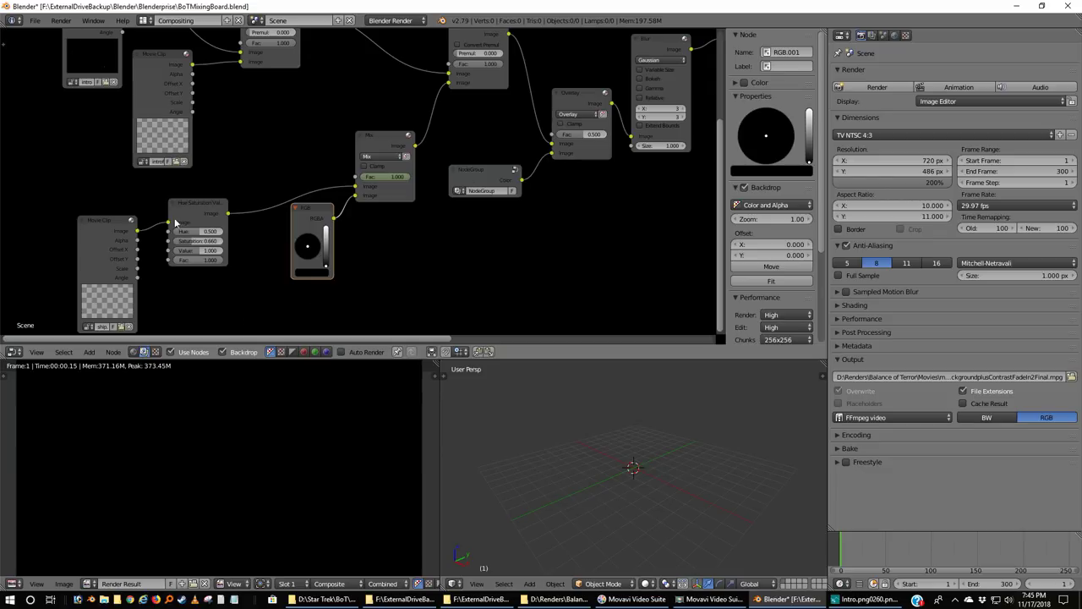
Reposition the RGB node that feeds the final Mix node, above the Bright/Contrast node.
{"action": "scroll", "coordinate": [381, 243], "scroll_direction": "down", "scroll_amount": 4}
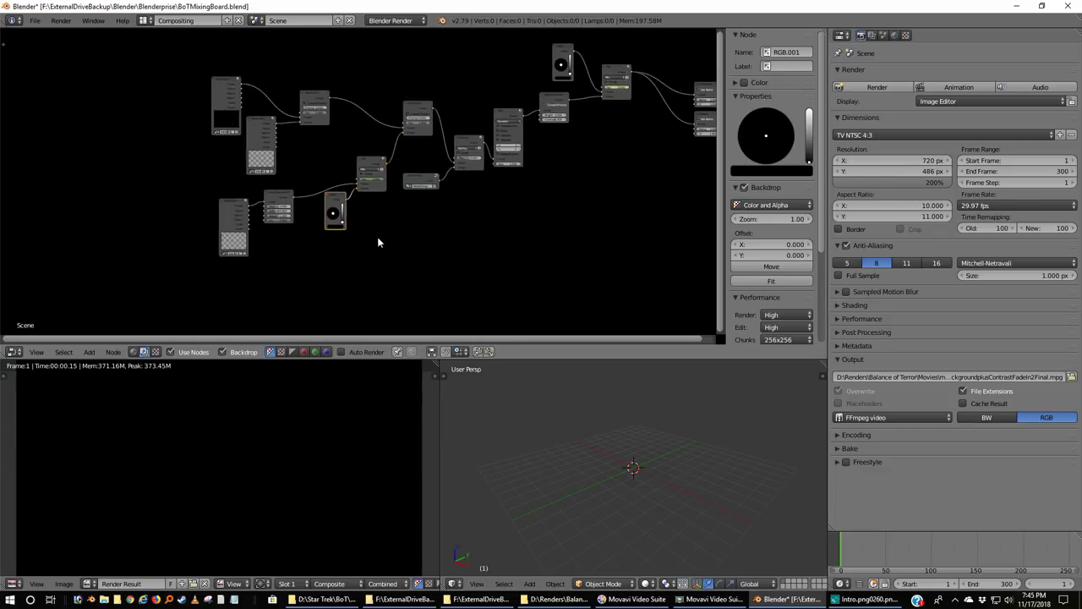
{"action": "scroll", "coordinate": [322, 247], "scroll_direction": "up", "scroll_amount": 5}
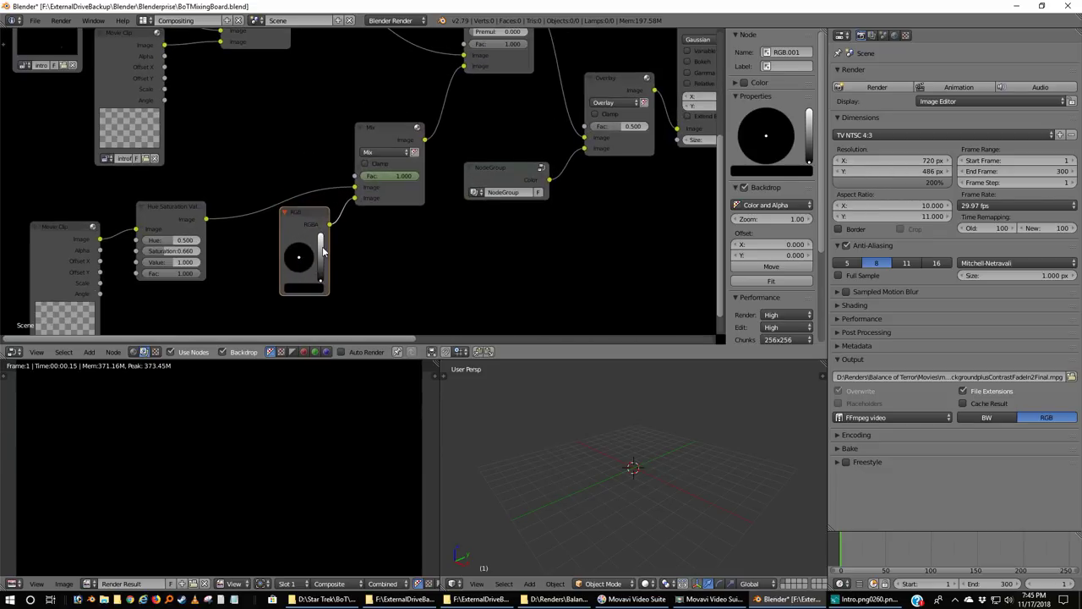
{"action": "scroll", "coordinate": [478, 194], "scroll_direction": "down", "scroll_amount": 5}
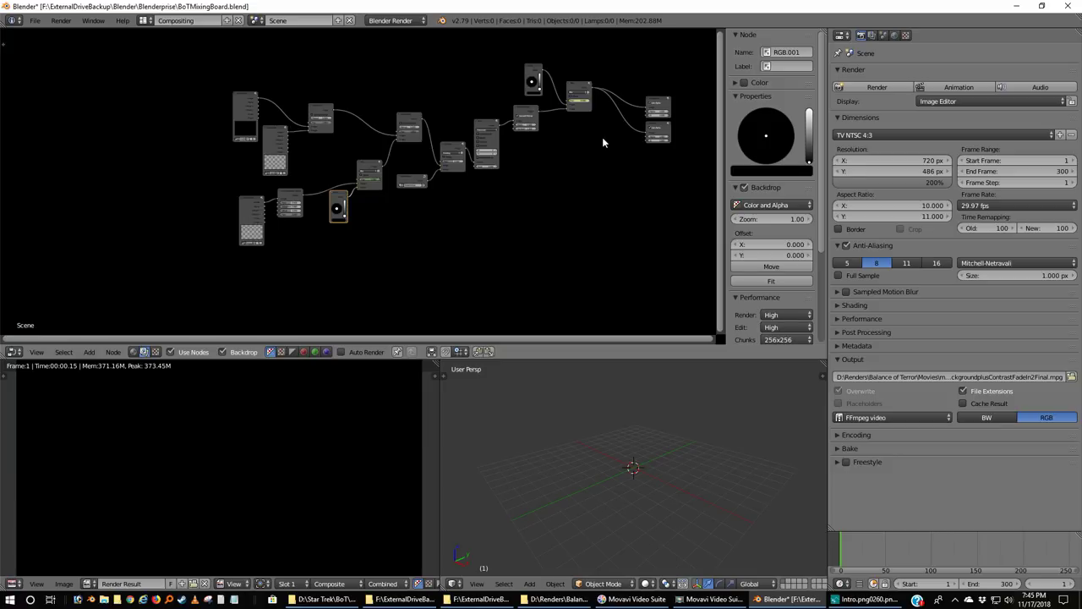
{"action": "middle_click_drag", "start_coordinate": [602, 137], "coordinate": [409, 238]}
{"action": "scroll", "coordinate": [480, 268], "scroll_direction": "up", "scroll_amount": 2}
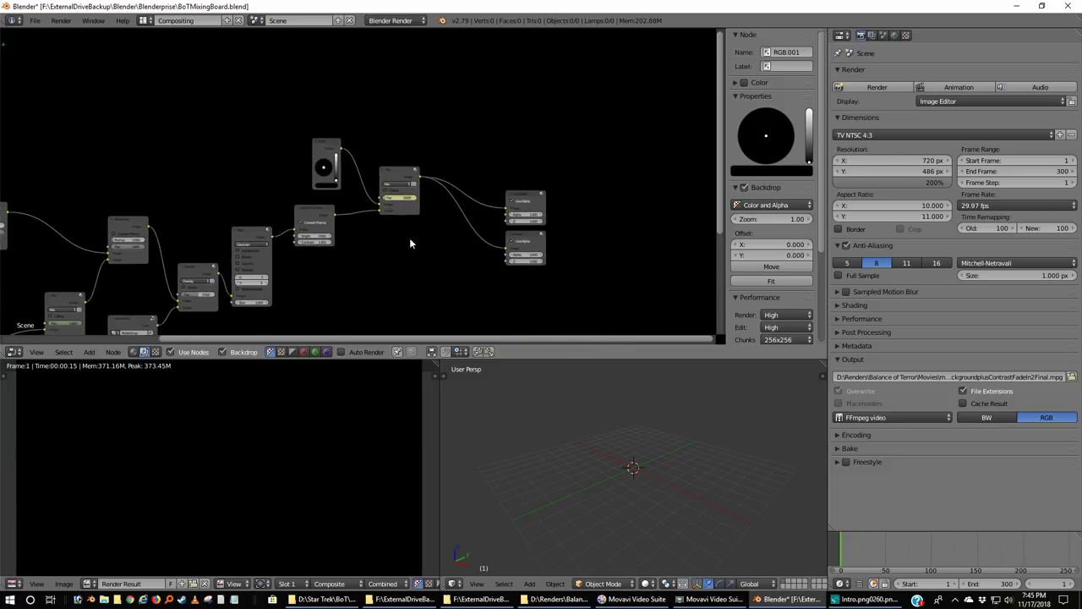
{"action": "scroll", "coordinate": [381, 235], "scroll_direction": "up", "scroll_amount": 3}
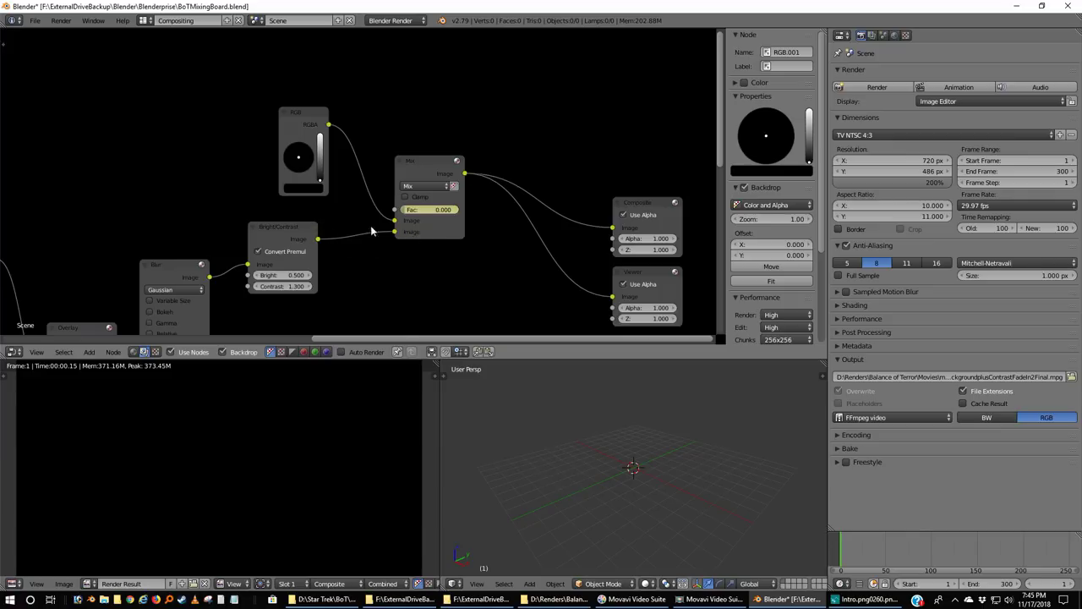
{"action": "left_click_drag", "start_coordinate": [311, 116], "coordinate": [292, 49]}
{"action": "key", "text": "shift+a"}
{"action": "mouse_move", "coordinate": [291, 107]}
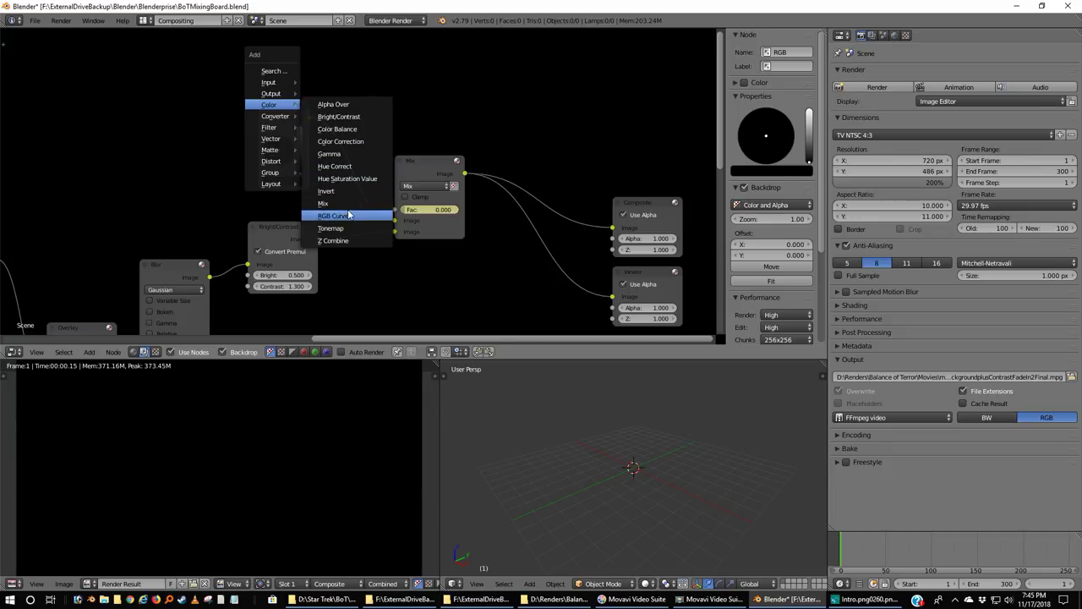
{"action": "mouse_move", "coordinate": [271, 84]}
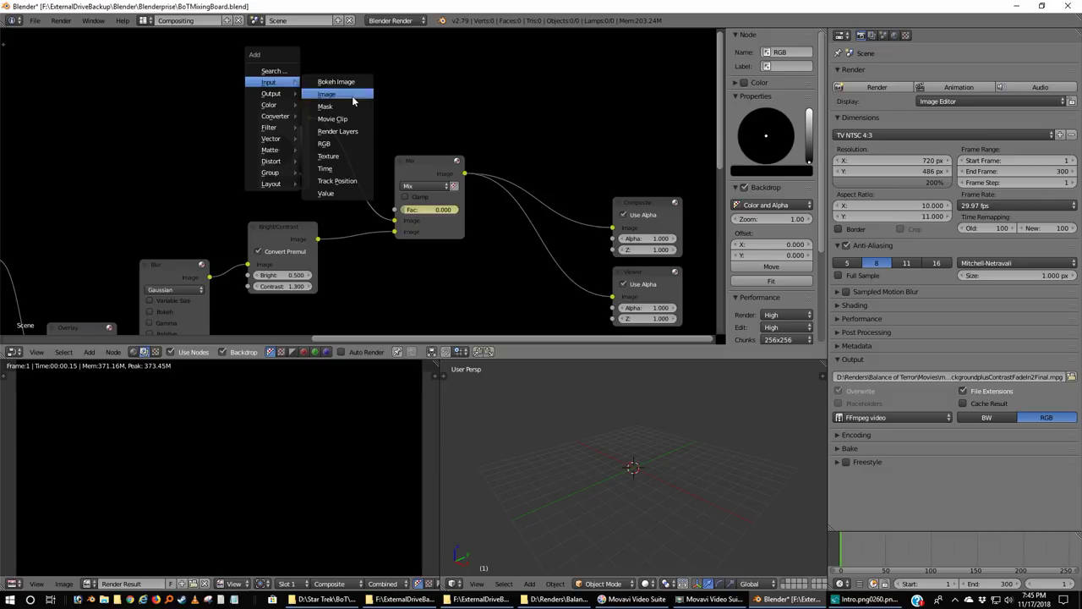
{"action": "left_click", "coordinate": [325, 144]}
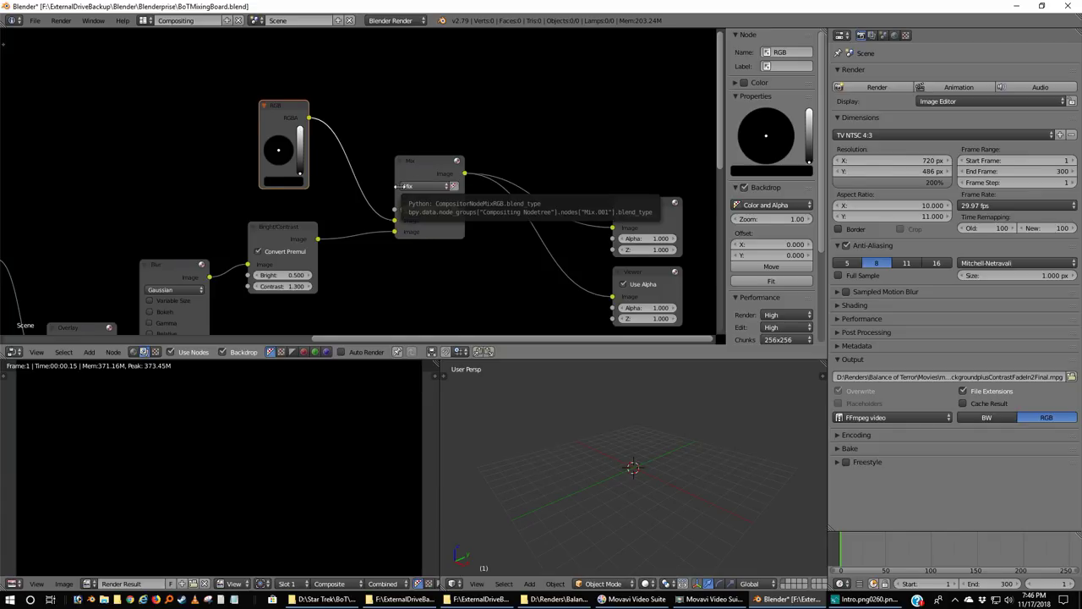
Select the Viewer node below the Composite node.
{"action": "scroll", "coordinate": [397, 185], "scroll_direction": "up", "scroll_amount": 1}
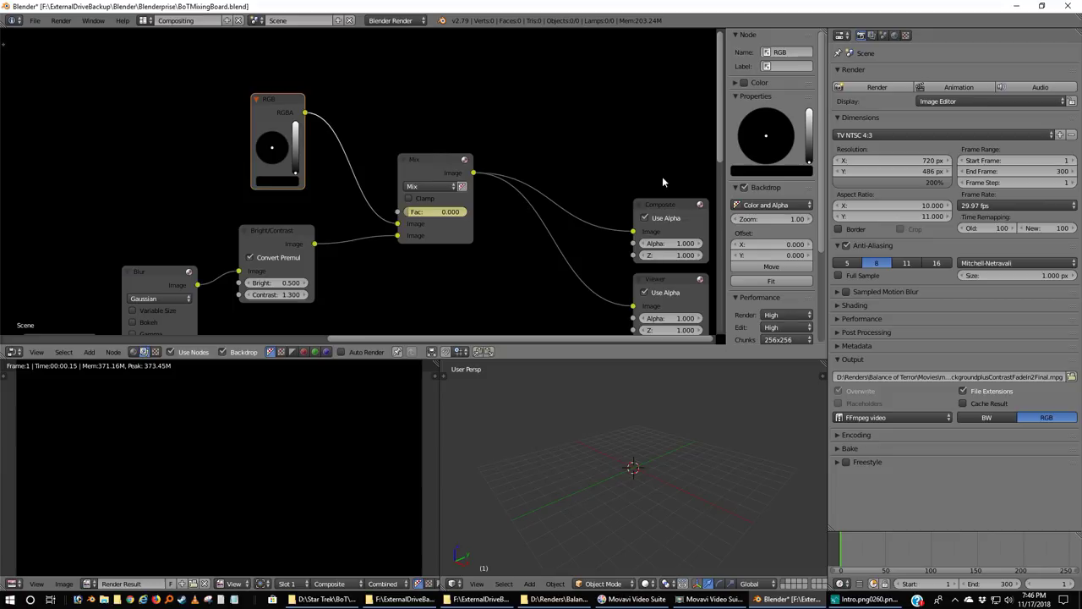
{"action": "left_click", "coordinate": [670, 289]}
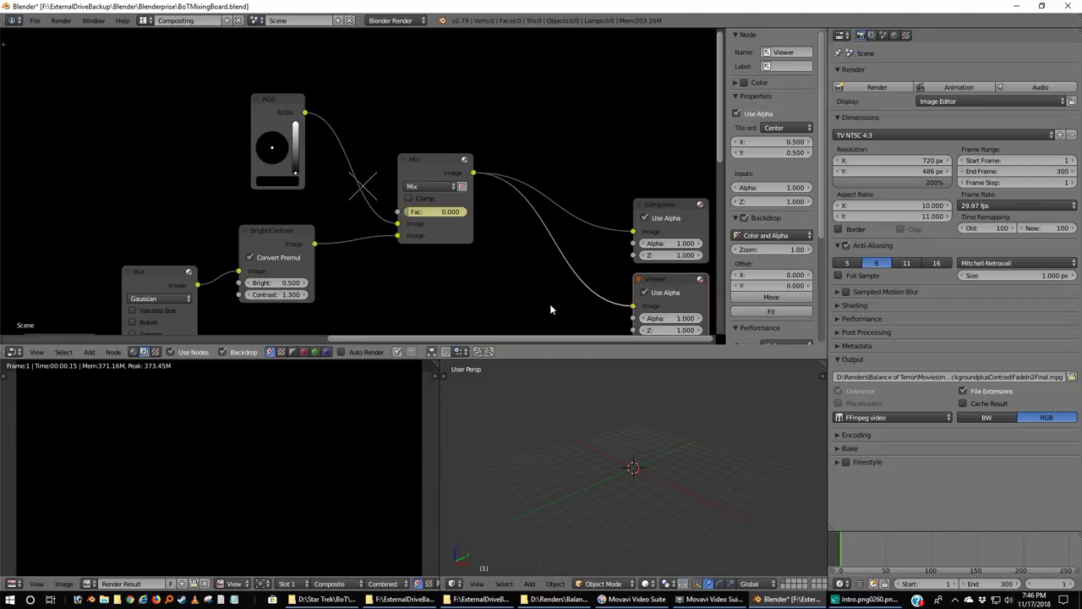
{"action": "key", "text": "shift+a"}
{"action": "mouse_move", "coordinate": [540, 293]}
Set the current frame to 30 and then to 60 to preview the animated Mix factor.
{"action": "left_click", "coordinate": [1052, 585]}
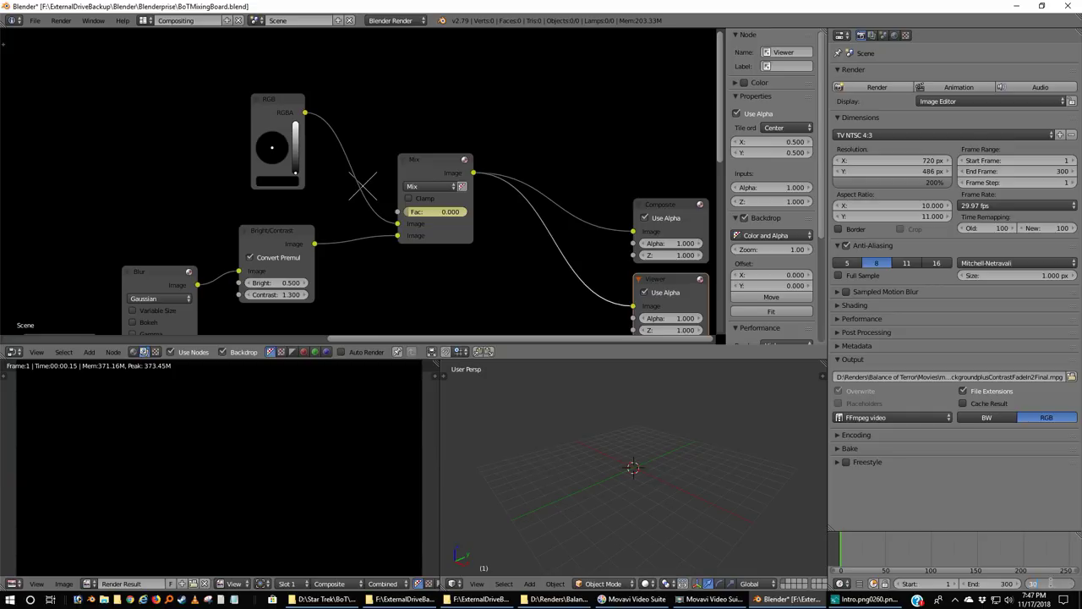
{"action": "key", "text": "Return"}
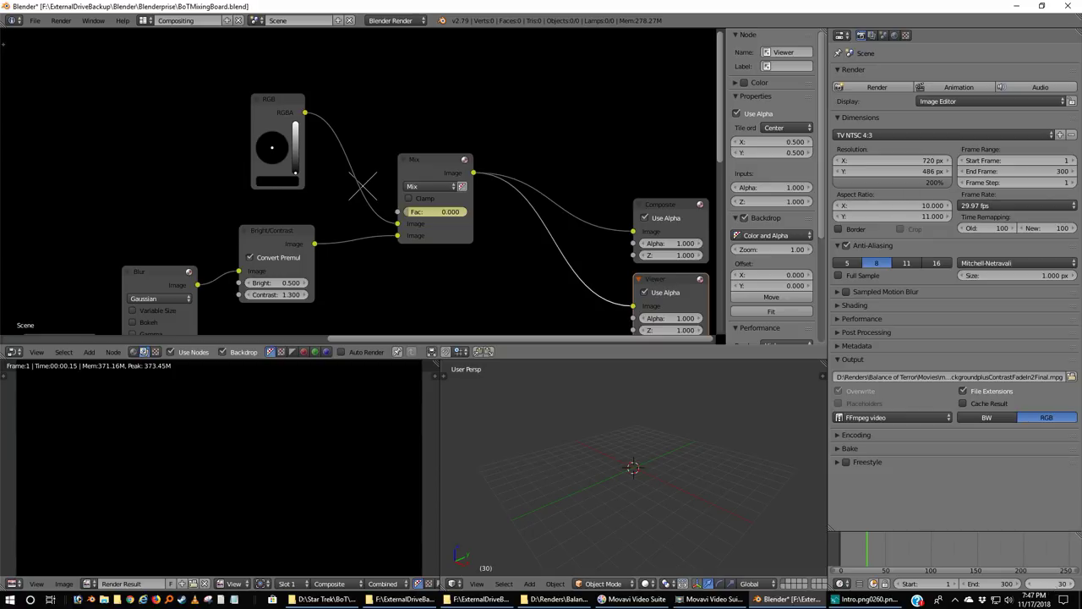
{"action": "left_click", "coordinate": [1052, 585]}
{"action": "type", "text": "60"}
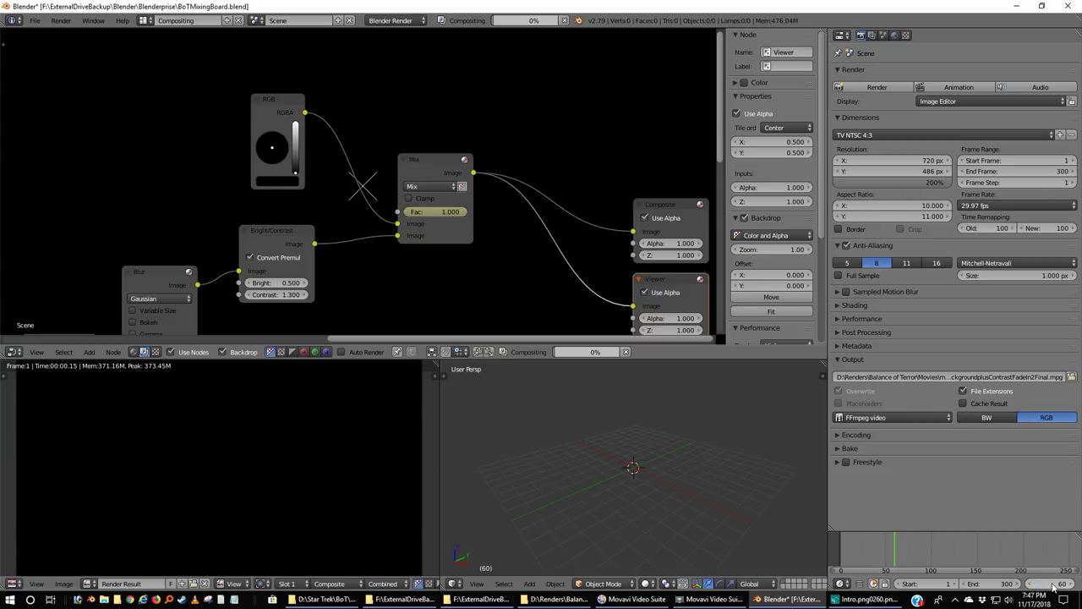
{"action": "key", "text": "Return"}
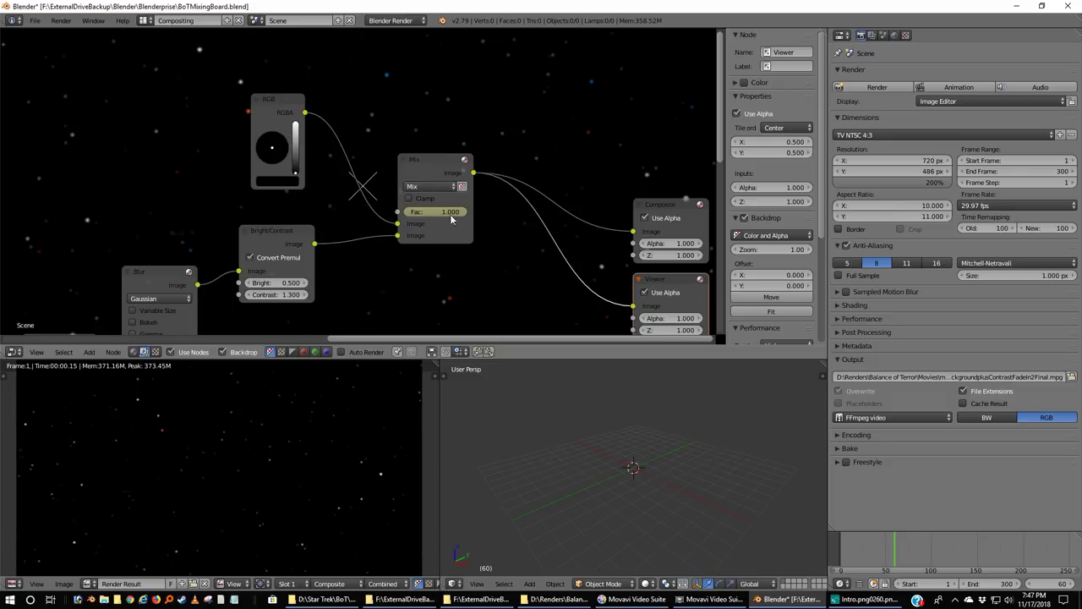
Set the current frame to 30, 31 and then 60 to preview the final Mix node's animated factor.
{"action": "left_click", "coordinate": [1057, 581]}
{"action": "type", "text": "30"}
{"action": "key", "text": "Return"}
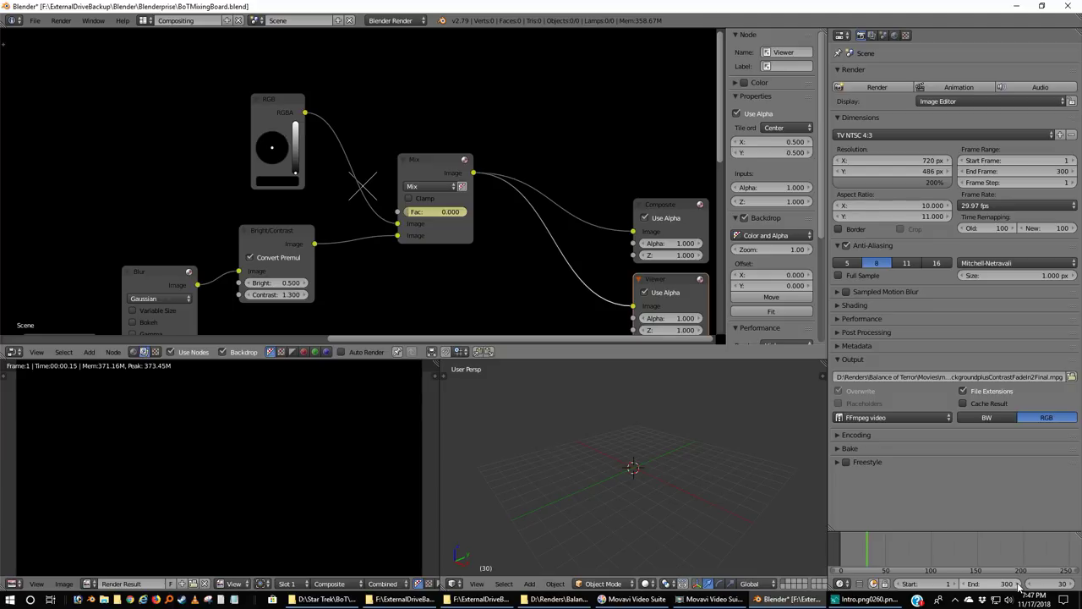
{"action": "left_click", "coordinate": [1072, 584]}
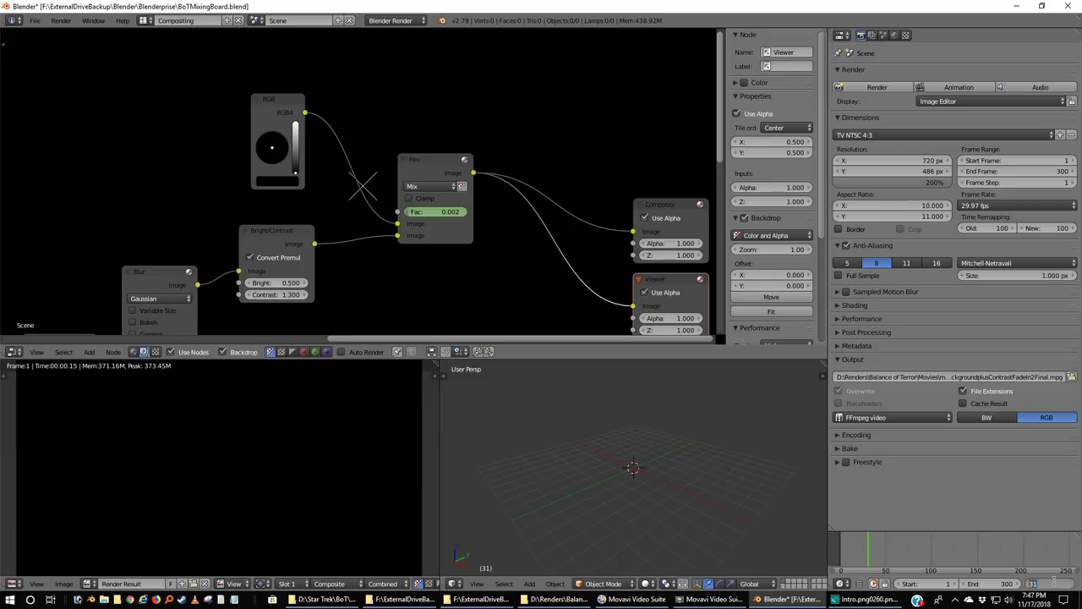
{"action": "left_click_drag", "start_coordinate": [1056, 584], "coordinate": [1060, 585]}
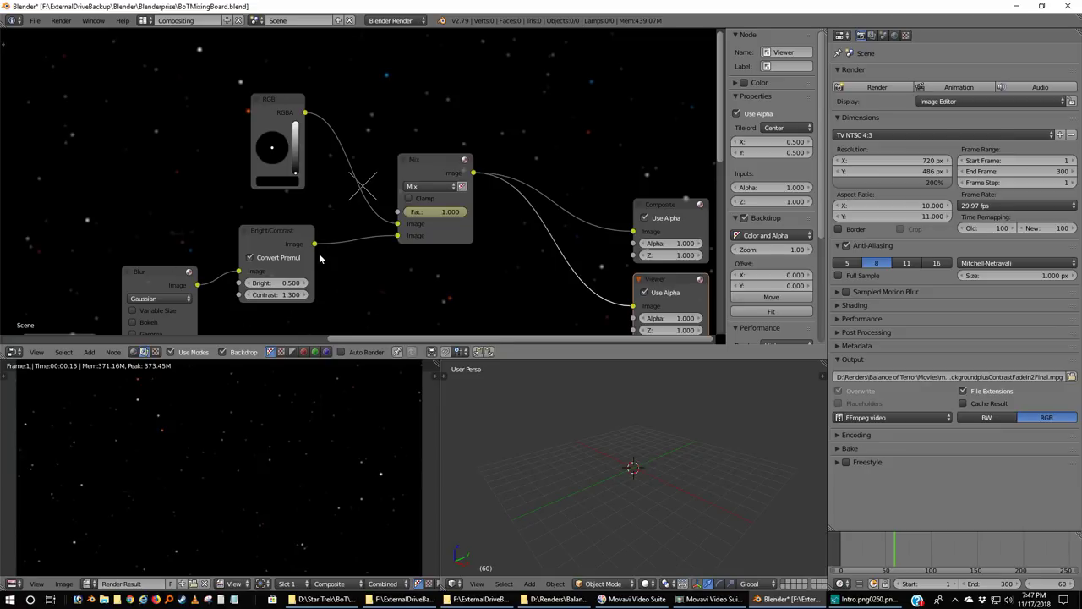
Return the current frame to 30 to check the start of the final fade from black.
{"action": "scroll", "coordinate": [297, 288], "scroll_direction": "down", "scroll_amount": 4}
{"action": "scroll", "coordinate": [298, 288], "scroll_direction": "up", "scroll_amount": 1}
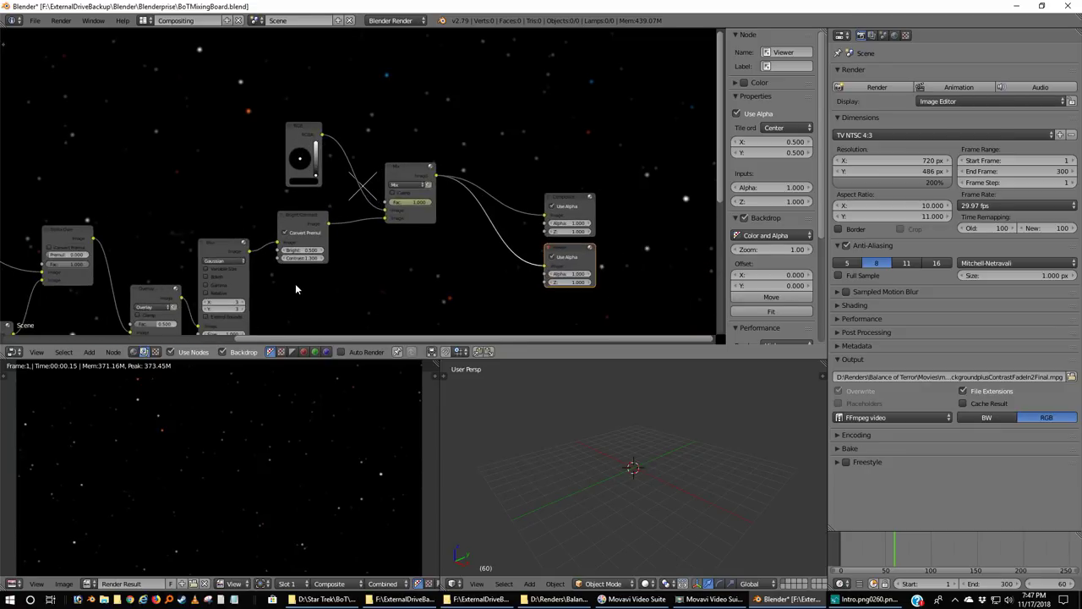
{"action": "scroll", "coordinate": [295, 289], "scroll_direction": "down", "scroll_amount": 1}
{"action": "middle_click_drag", "start_coordinate": [156, 178], "coordinate": [179, 235]}
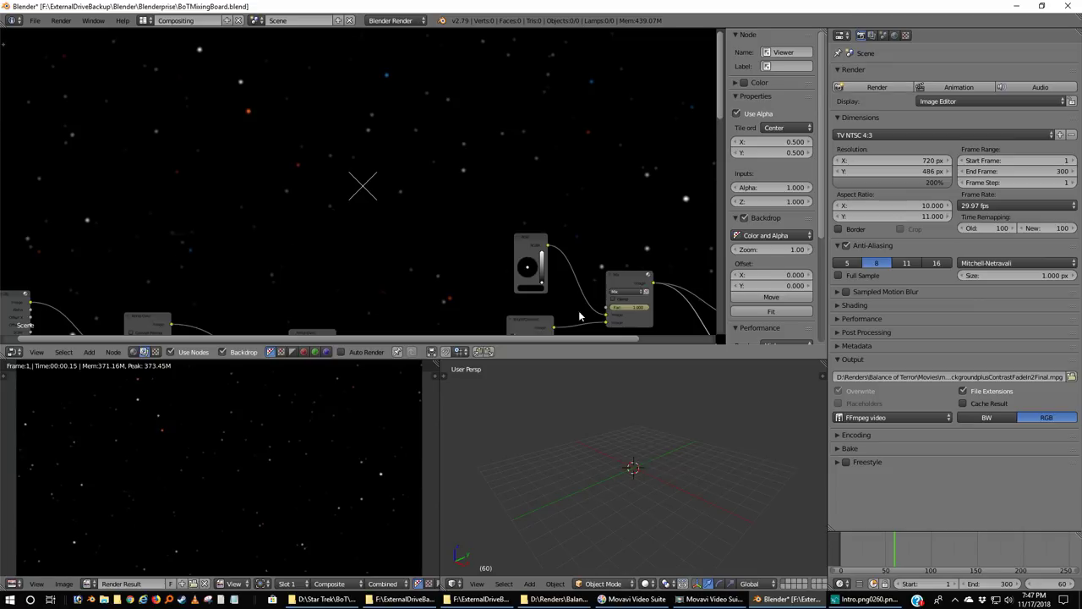
{"action": "left_click", "coordinate": [1055, 586]}
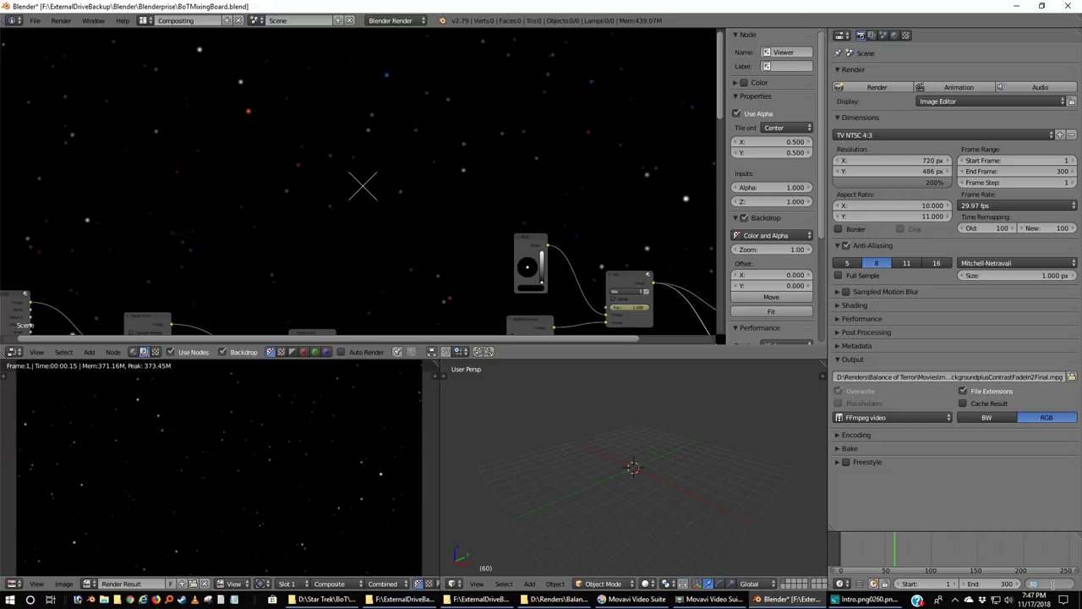
{"action": "type", "text": "30"}
{"action": "key", "text": "Return"}
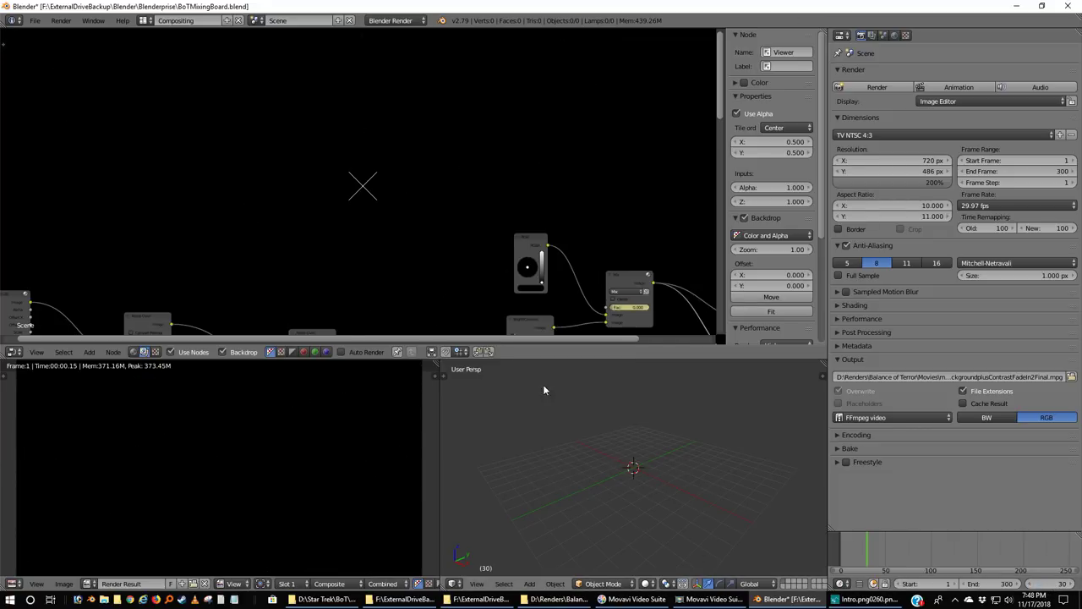
Move the RGB node feeding the ship's Mix node slightly lower, beside the Hue Saturation Value node.
{"action": "middle_click_drag", "start_coordinate": [144, 280], "coordinate": [399, 240]}
{"action": "middle_click_drag", "start_coordinate": [524, 301], "coordinate": [454, 234]}
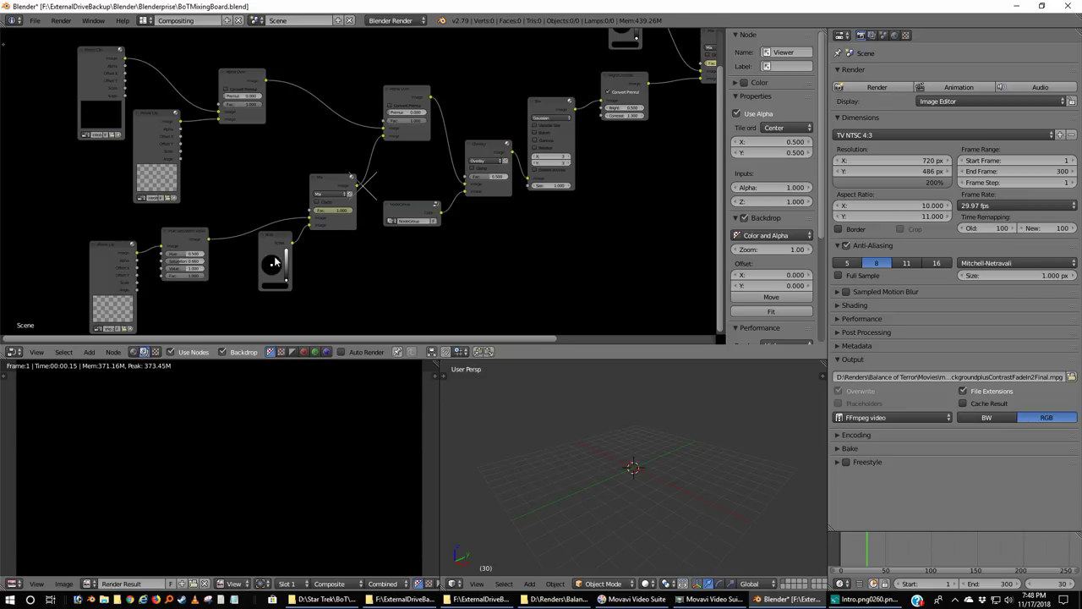
{"action": "left_click_drag", "start_coordinate": [272, 239], "coordinate": [272, 252]}
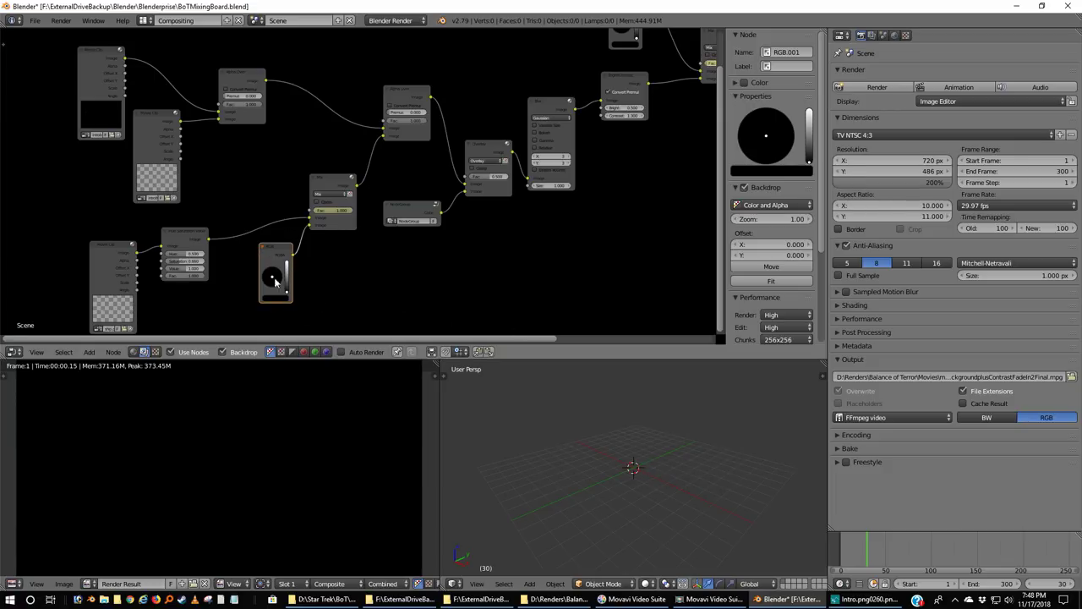
Set the current frame to 1, 30 and then 60 to examine the ship Mix node's animated factor.
{"action": "scroll", "coordinate": [309, 245], "scroll_direction": "up", "scroll_amount": 4}
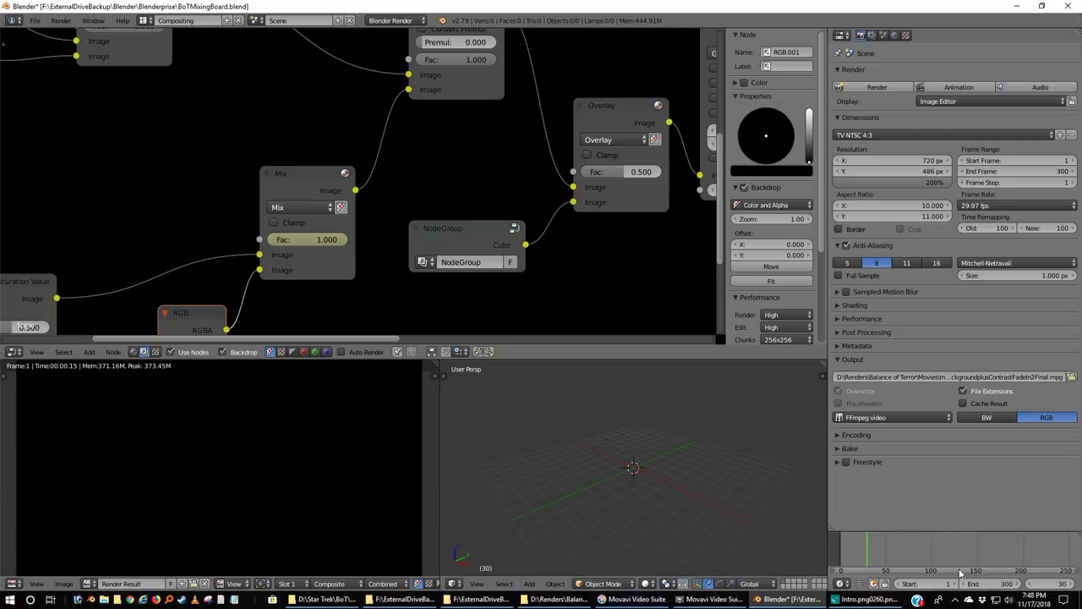
{"action": "key", "text": "Return"}
{"action": "left_click", "coordinate": [1046, 585]}
{"action": "type", "text": "1"}
{"action": "key", "text": "Return"}
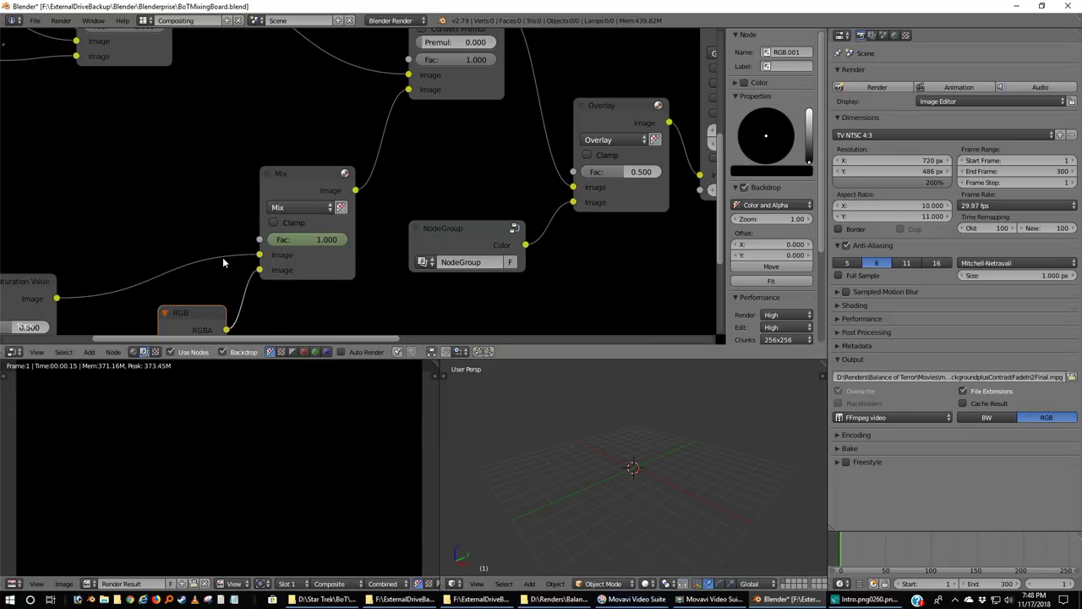
{"action": "scroll", "coordinate": [223, 263], "scroll_direction": "down", "scroll_amount": 2}
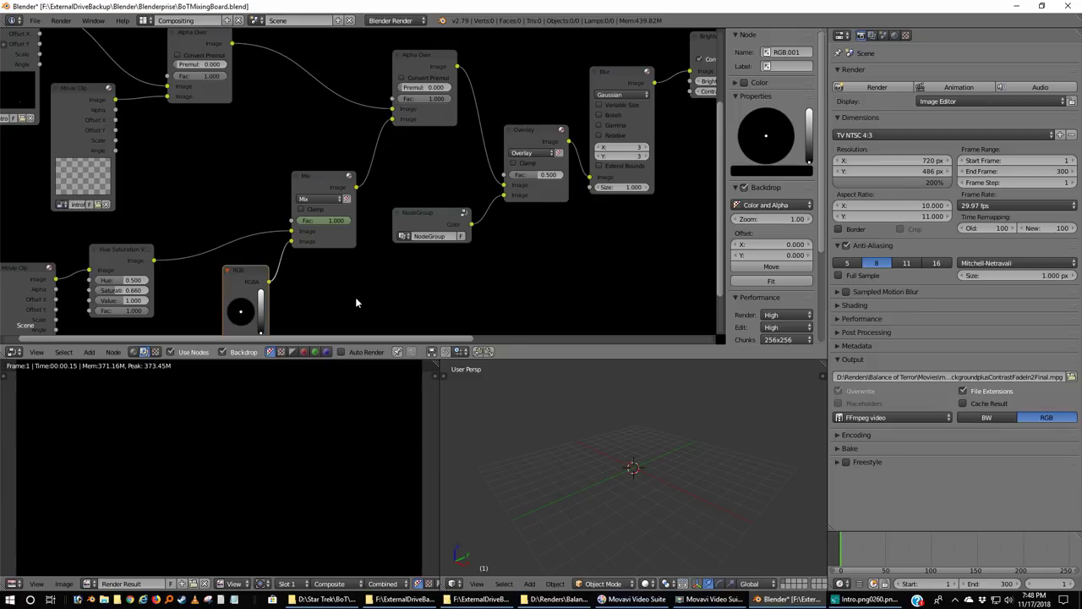
{"action": "left_click", "coordinate": [1056, 584]}
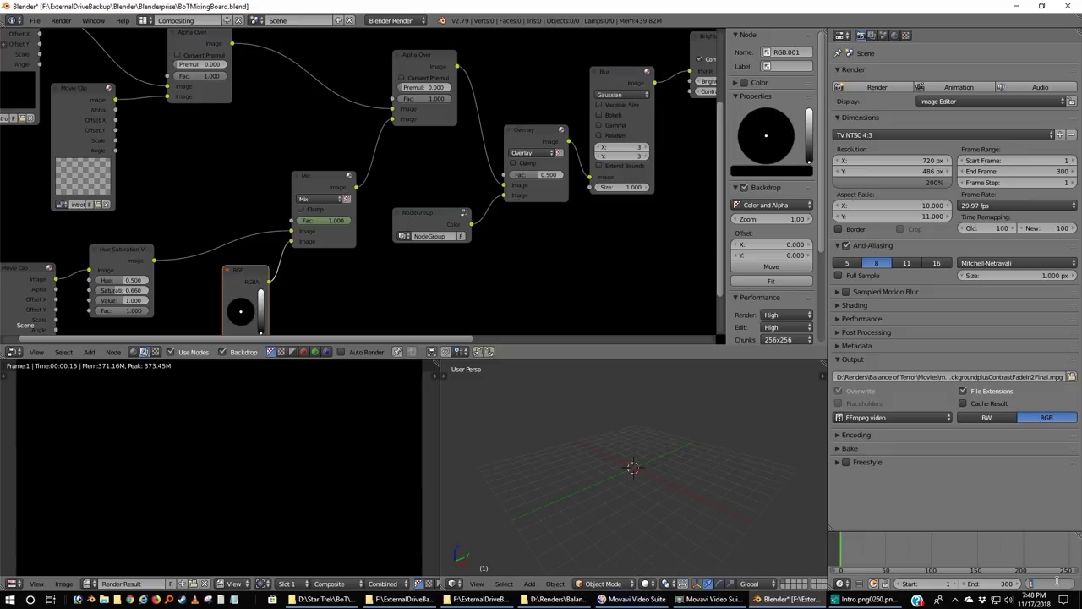
{"action": "type", "text": "30"}
{"action": "key", "text": "Return"}
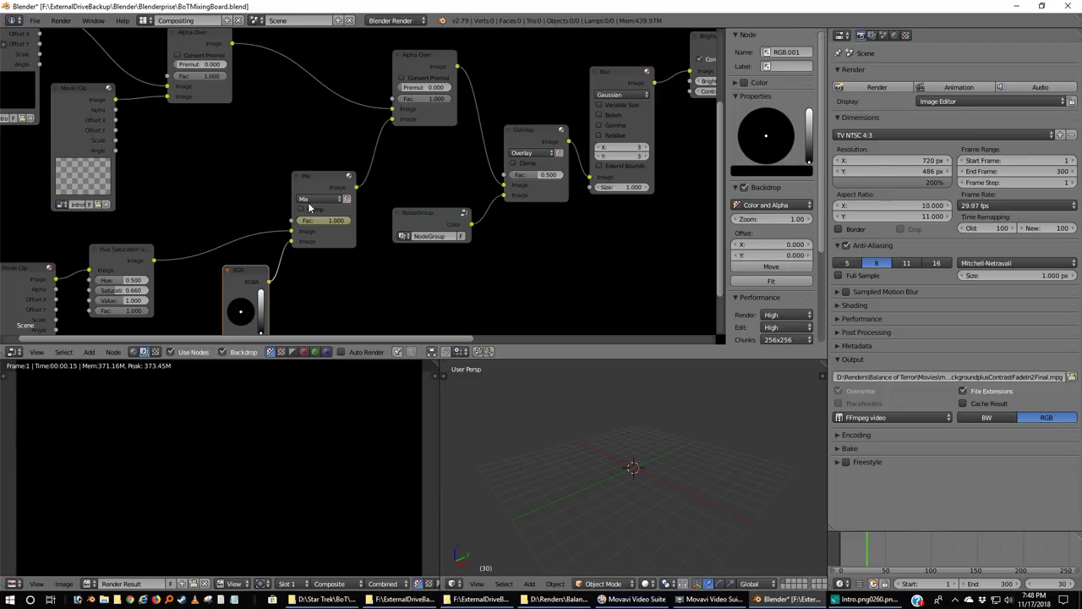
{"action": "left_click", "coordinate": [1058, 583]}
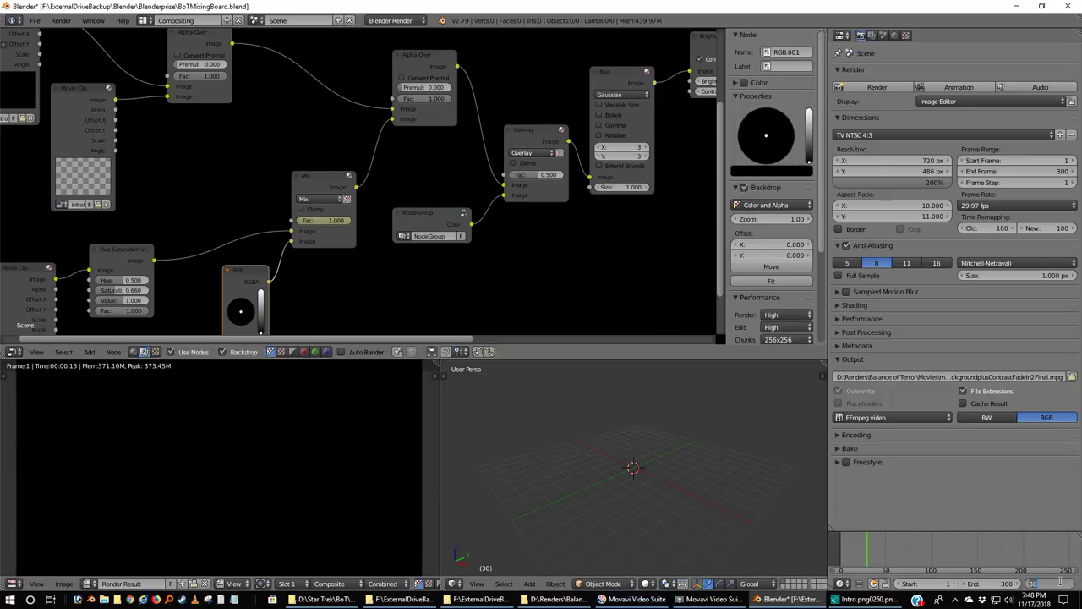
{"action": "type", "text": "60"}
{"action": "key", "text": "Return"}
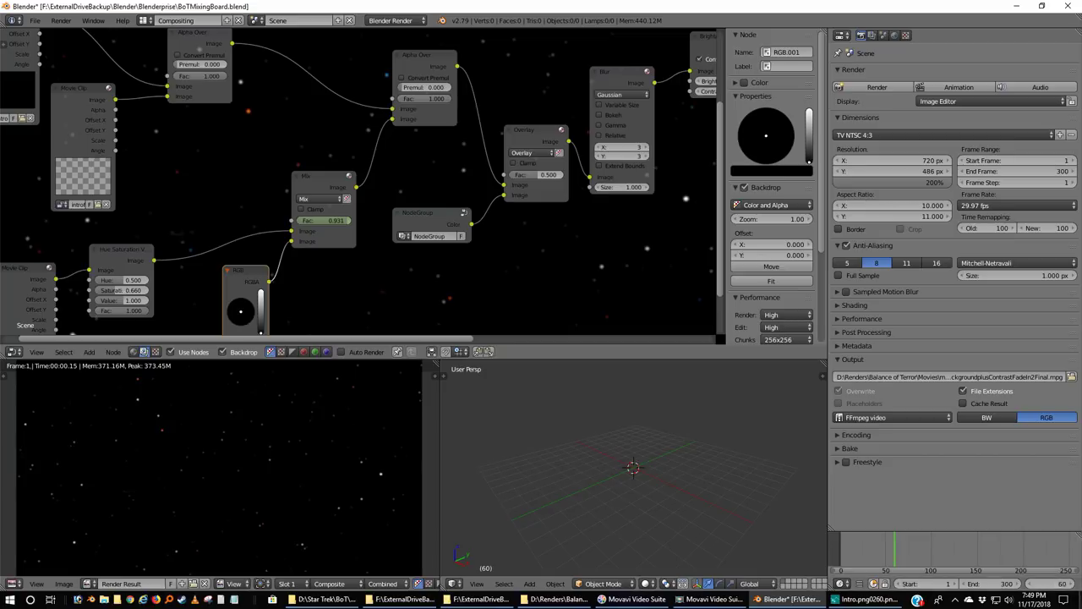
Set the current frame to 150 to preview the ship partway through its fade-in.
{"action": "left_click", "coordinate": [1057, 584]}
{"action": "type", "text": "1"}
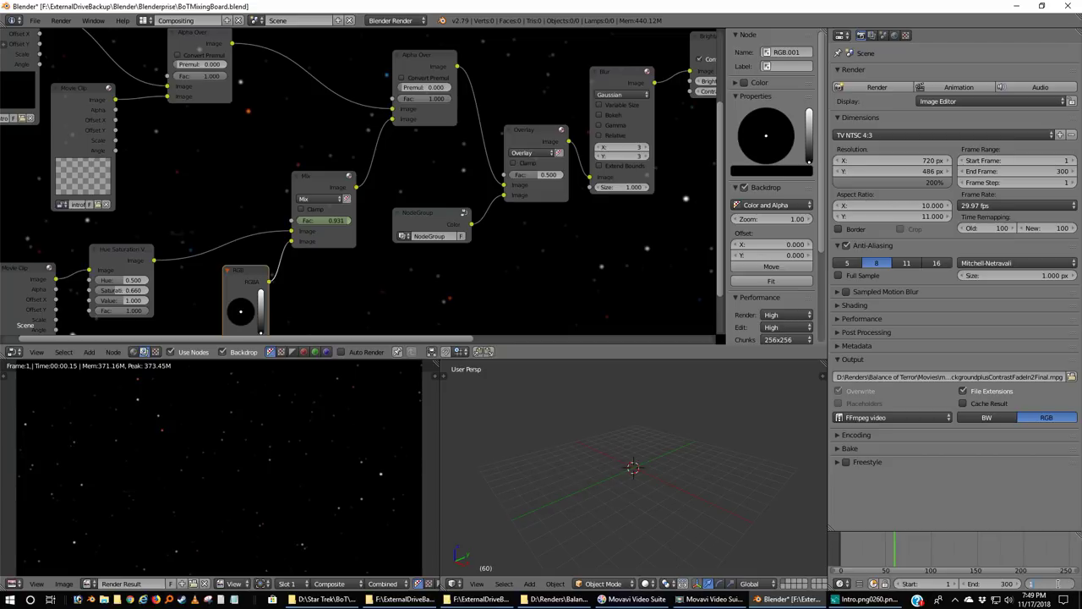
{"action": "type", "text": "50"}
{"action": "key", "text": "Return"}
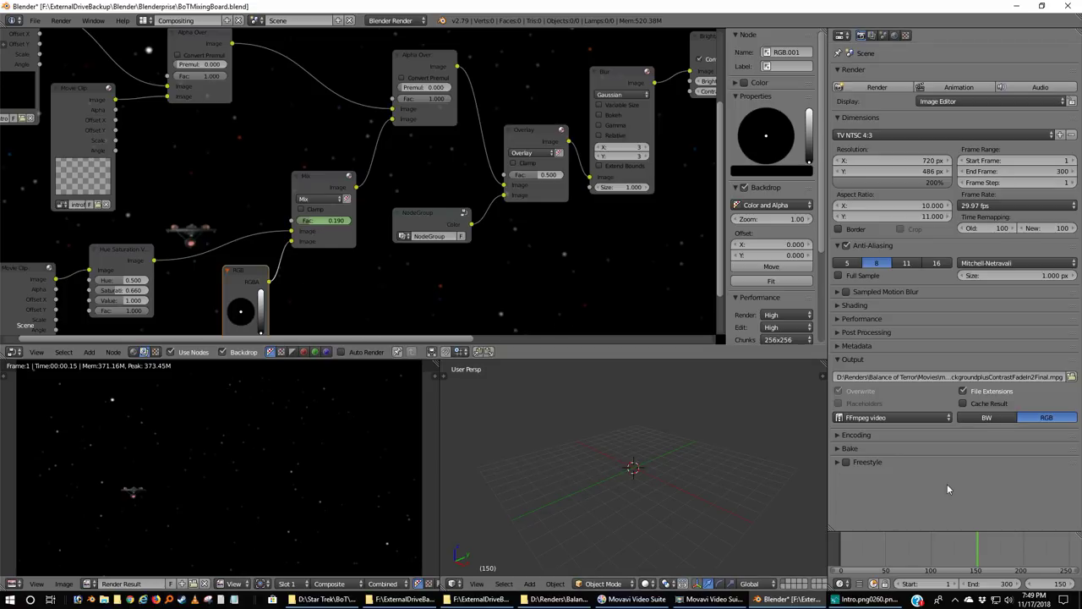
Scrub the current frame to 202, step back to 200, then scrub to 51 and 188 to preview the ship's fade-in.
{"action": "left_click", "coordinate": [1045, 589]}
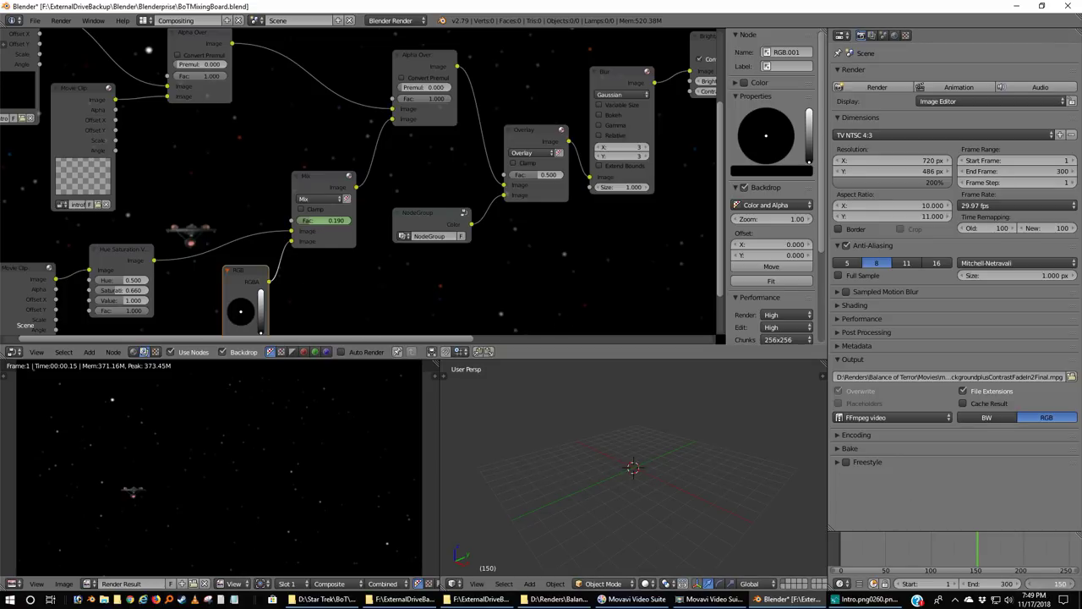
{"action": "left_click_drag", "start_coordinate": [1046, 584], "coordinate": [1003, 583]}
{"action": "left_click_drag", "start_coordinate": [930, 583], "coordinate": [1042, 591]}
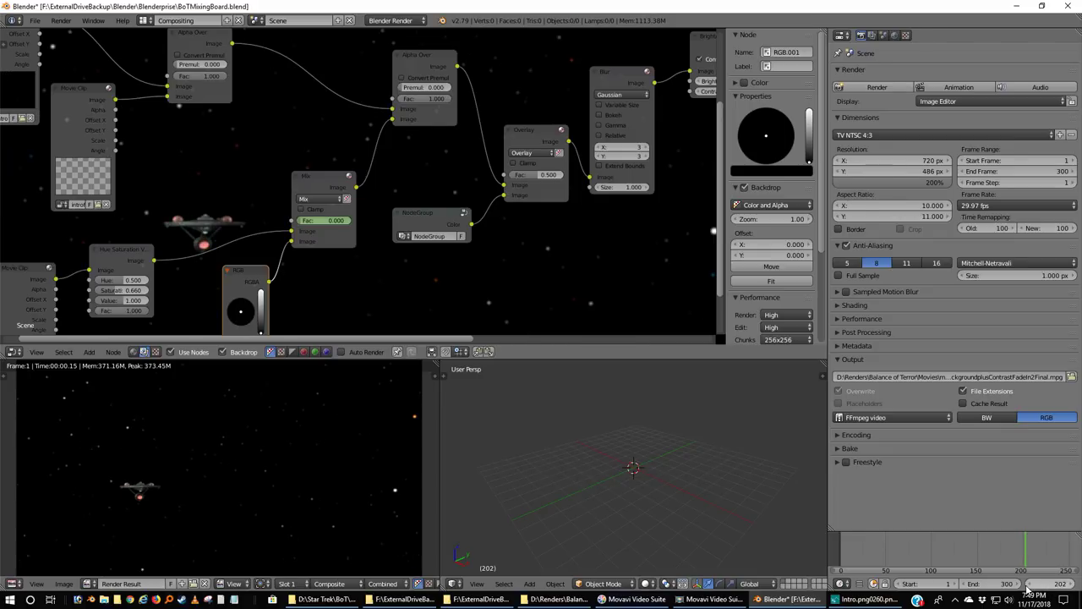
{"action": "left_click", "coordinate": [1030, 585]}
{"action": "left_click", "coordinate": [1031, 585]}
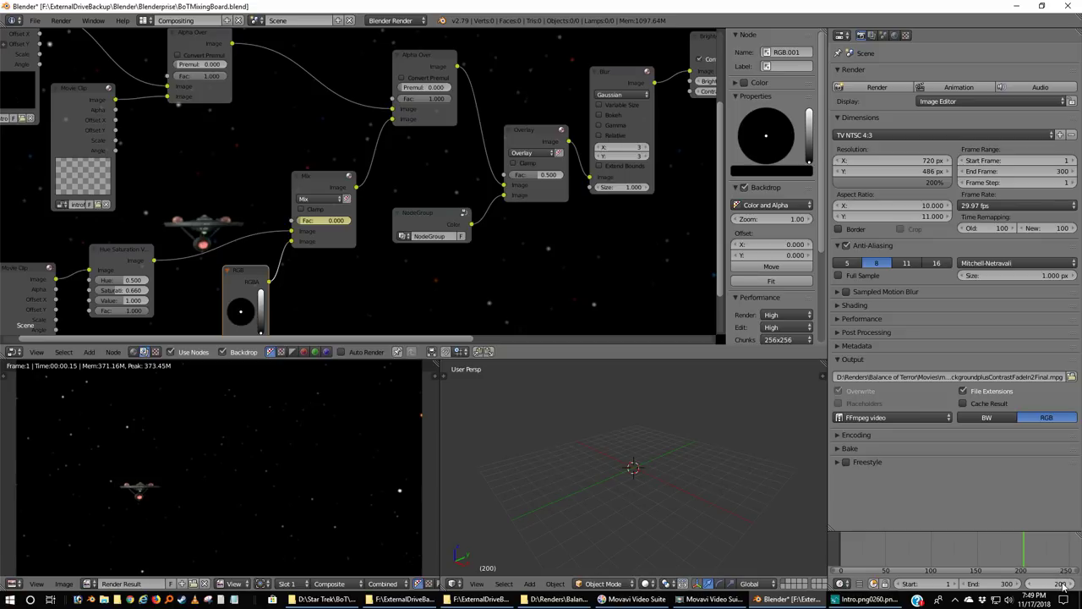
{"action": "mouse_move", "coordinate": [1063, 585]}
{"action": "left_mouse_down"}
{"action": "mouse_move", "coordinate": [972, 586]}
{"action": "mouse_move", "coordinate": [1074, 596]}
{"action": "left_mouse_up"}
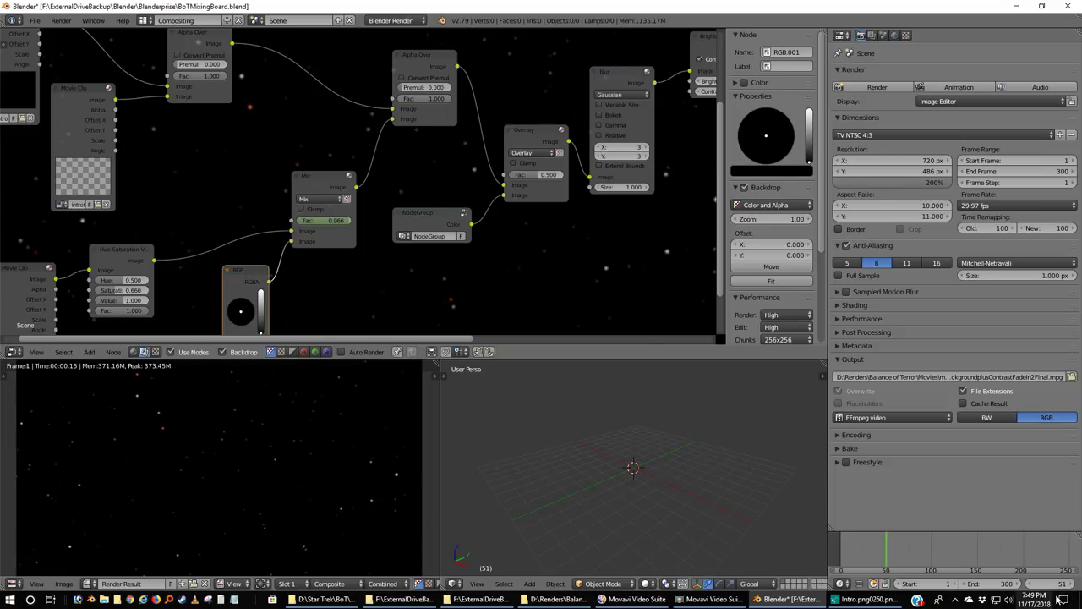
{"action": "left_click_drag", "start_coordinate": [1048, 587], "coordinate": [1041, 594]}
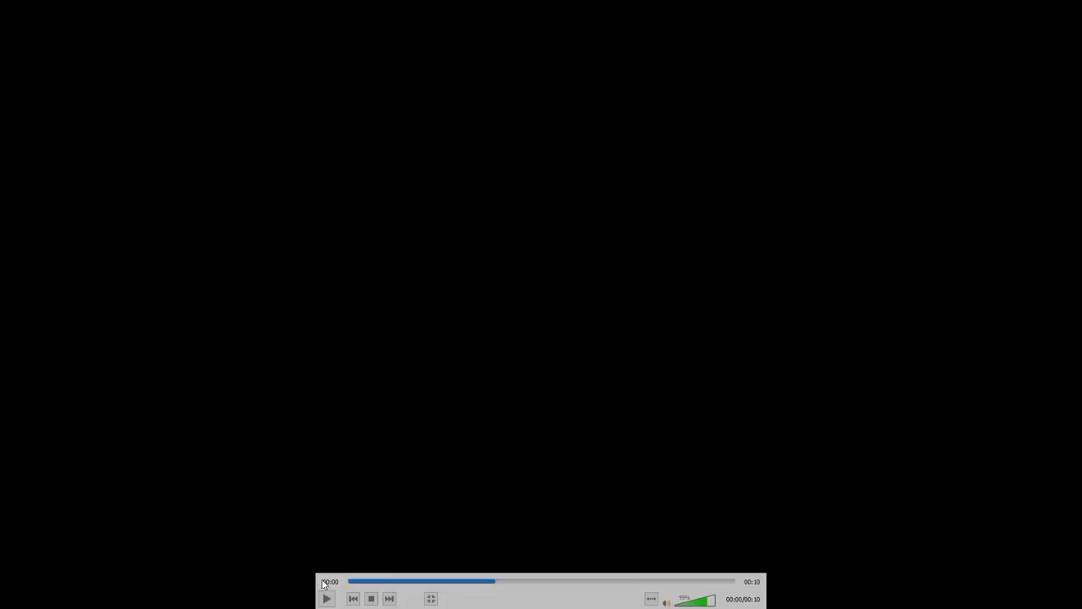
Play the rendered movie full screen in the media player.
{"action": "left_click", "coordinate": [326, 599]}
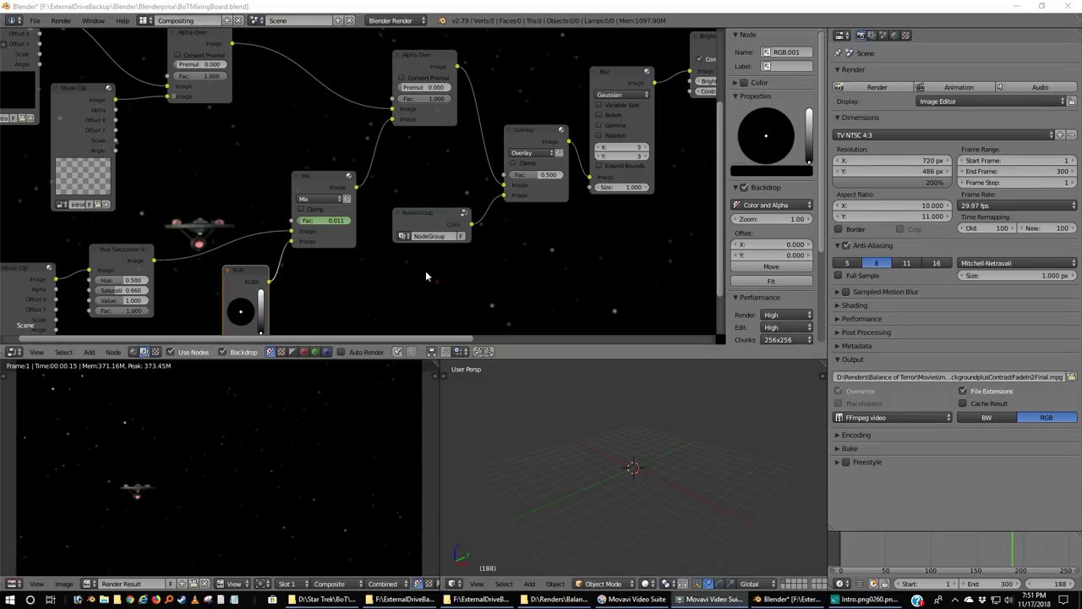
Move the Overlay node and the Blur node slightly higher in the Blender node tree.
{"action": "middle_click_drag", "start_coordinate": [507, 229], "coordinate": [381, 269]}
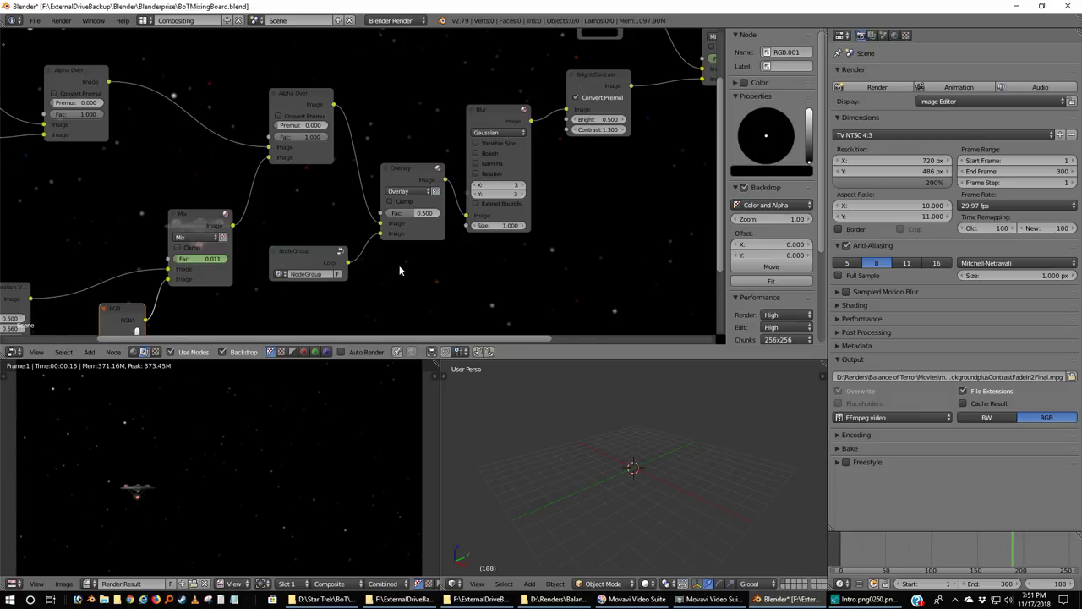
{"action": "scroll", "coordinate": [536, 261], "scroll_direction": "down", "scroll_amount": 2}
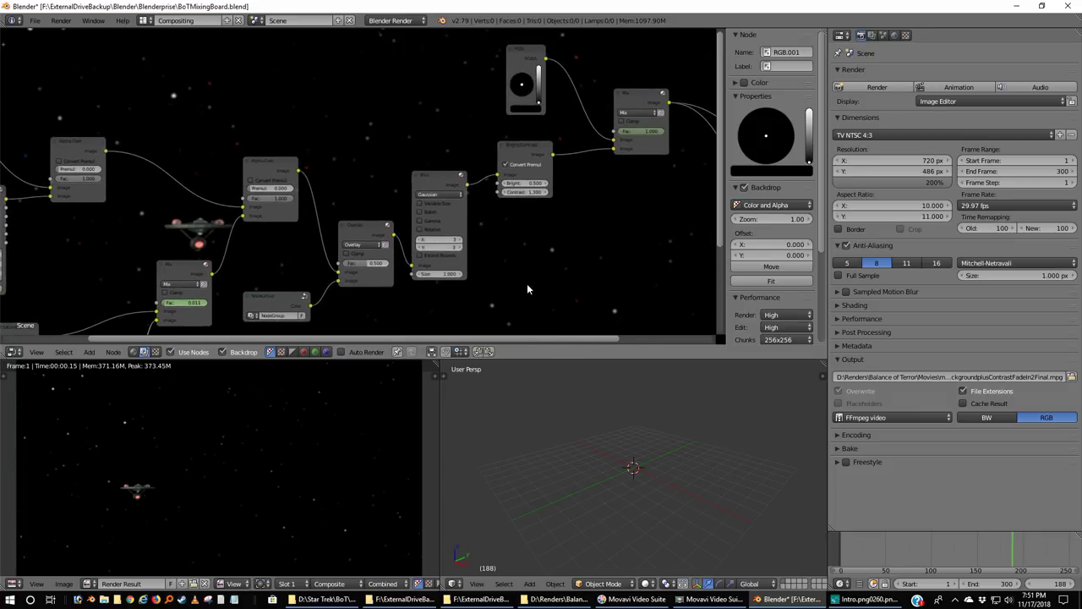
{"action": "middle_click_drag", "start_coordinate": [527, 289], "coordinate": [375, 294]}
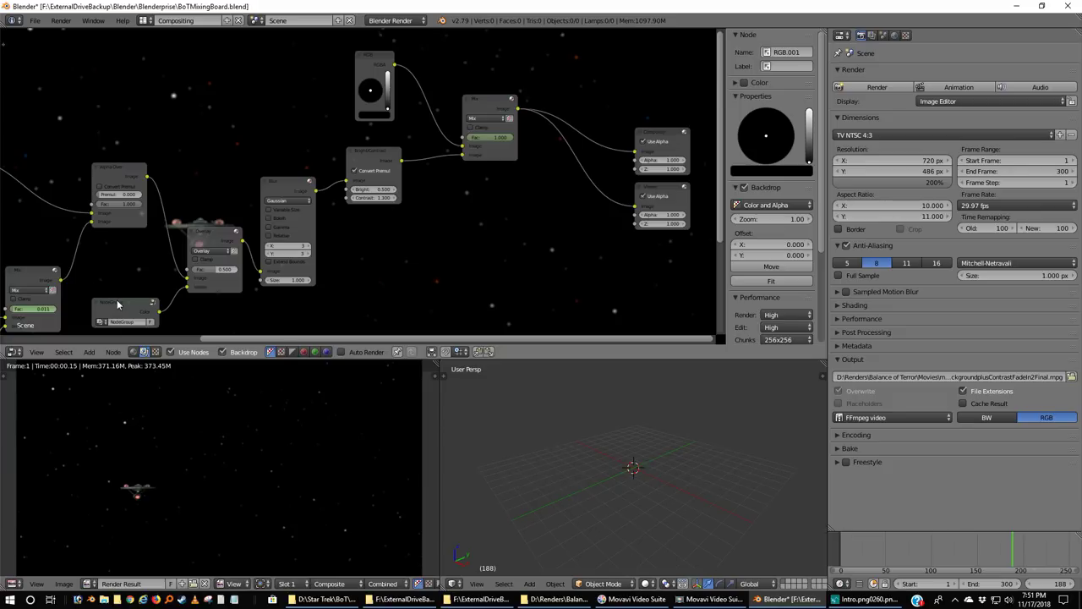
{"action": "left_click_drag", "start_coordinate": [221, 236], "coordinate": [215, 219]}
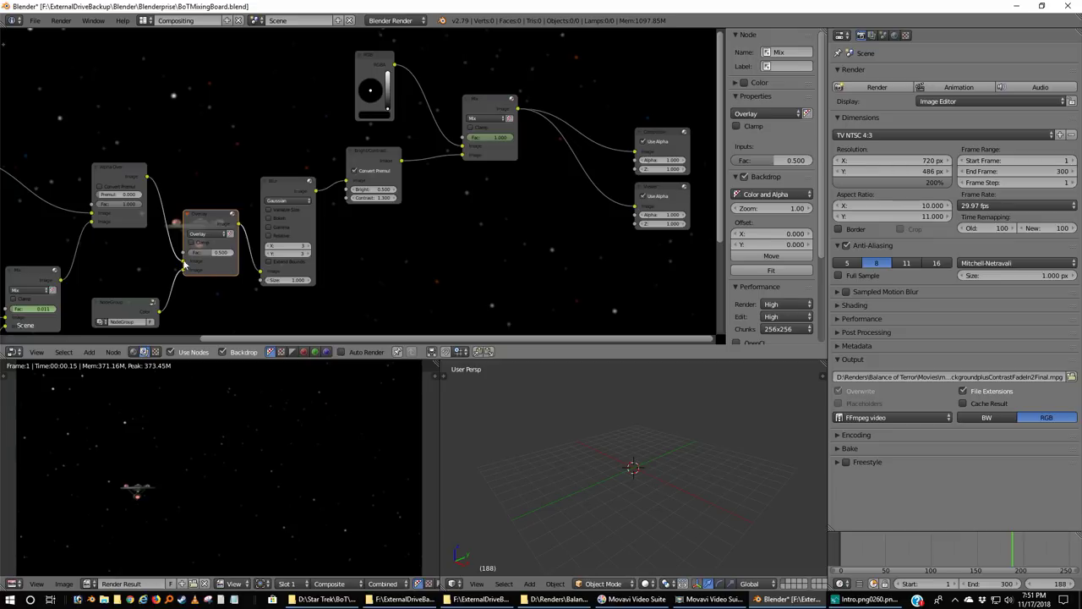
{"action": "left_click_drag", "start_coordinate": [285, 183], "coordinate": [285, 168]}
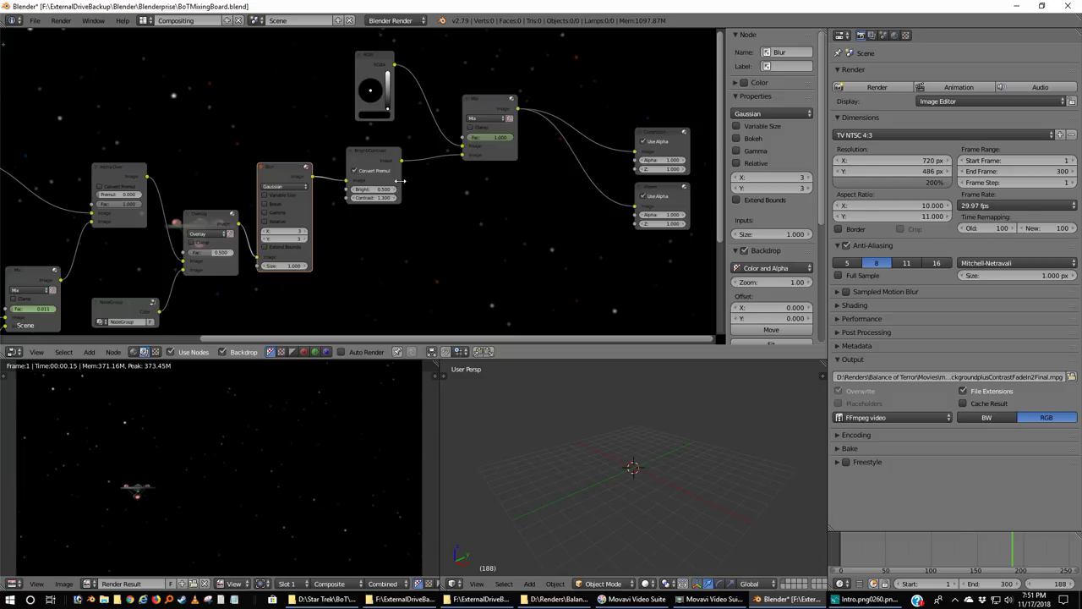
Inspect the Bright/Contrast node's settings, and select the Composite node followed by the Viewer node.
{"action": "scroll", "coordinate": [401, 183], "scroll_direction": "up", "scroll_amount": 3}
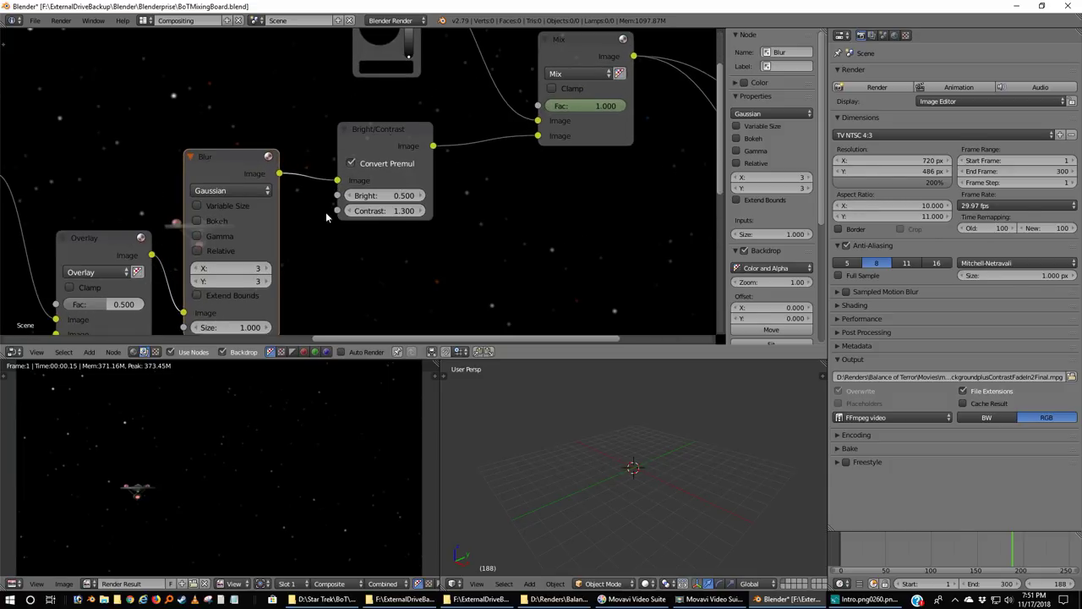
{"action": "scroll", "coordinate": [465, 227], "scroll_direction": "down", "scroll_amount": 4}
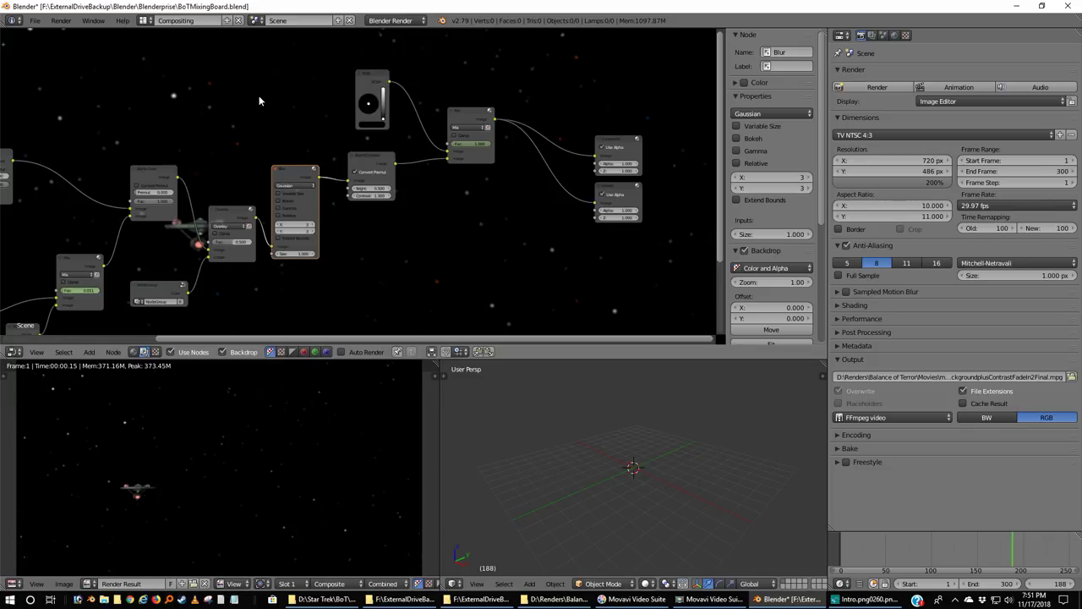
{"action": "left_click", "coordinate": [627, 146]}
{"action": "left_click", "coordinate": [618, 197]}
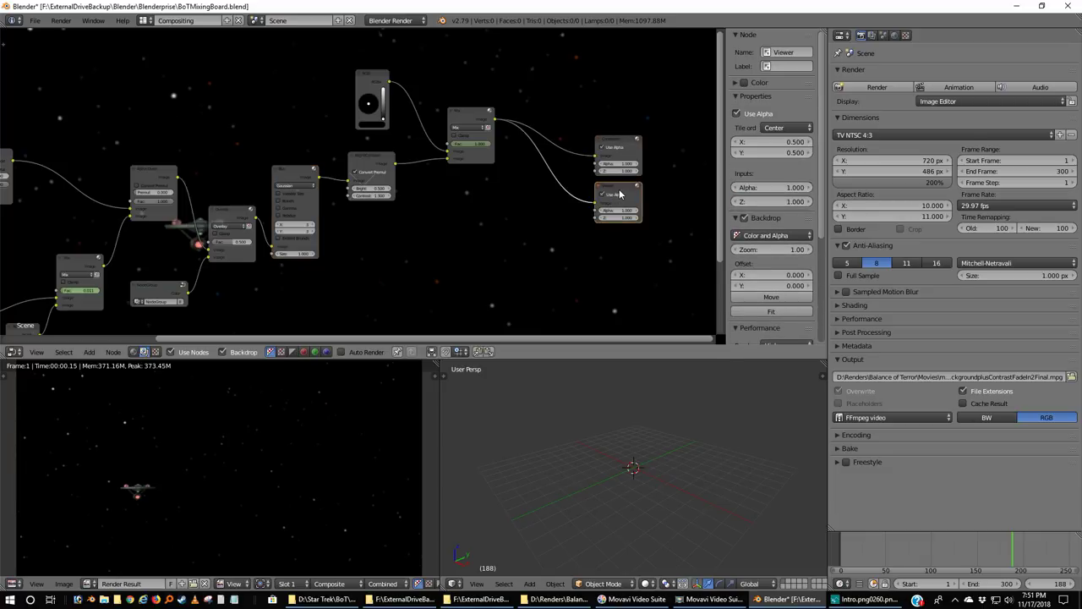